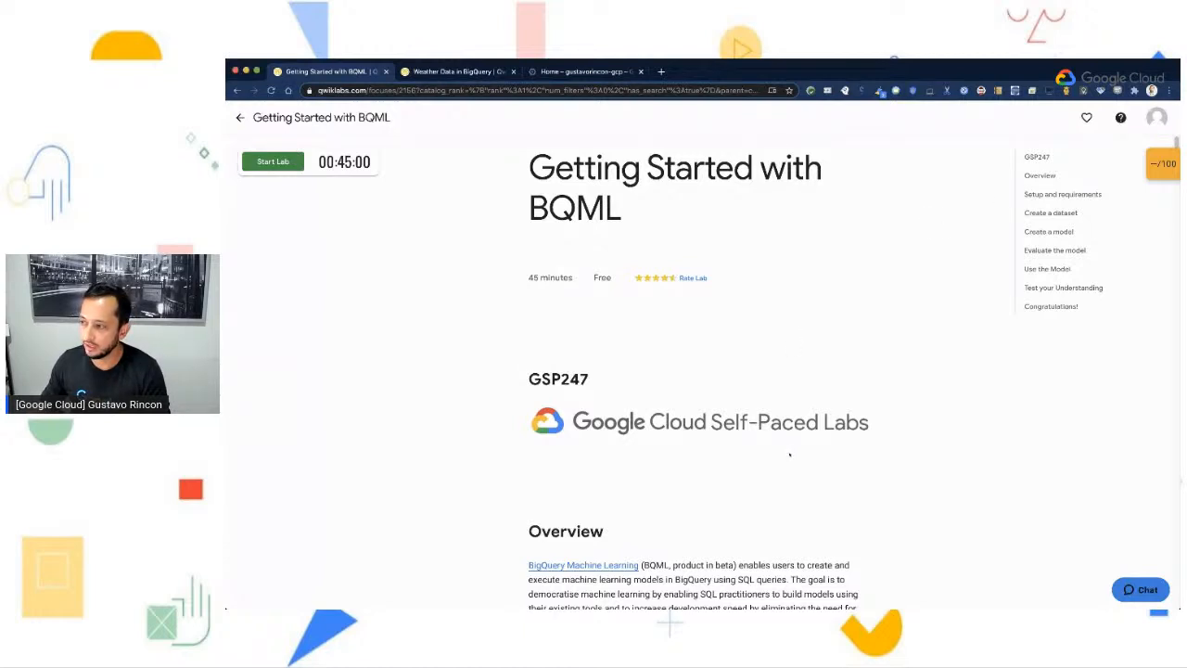
- Read the lab's overview, learning goals, prerequisites and Qwiklabs setup notes in the Getting Started with BQML guide
scroll(808, 452, down, 3)
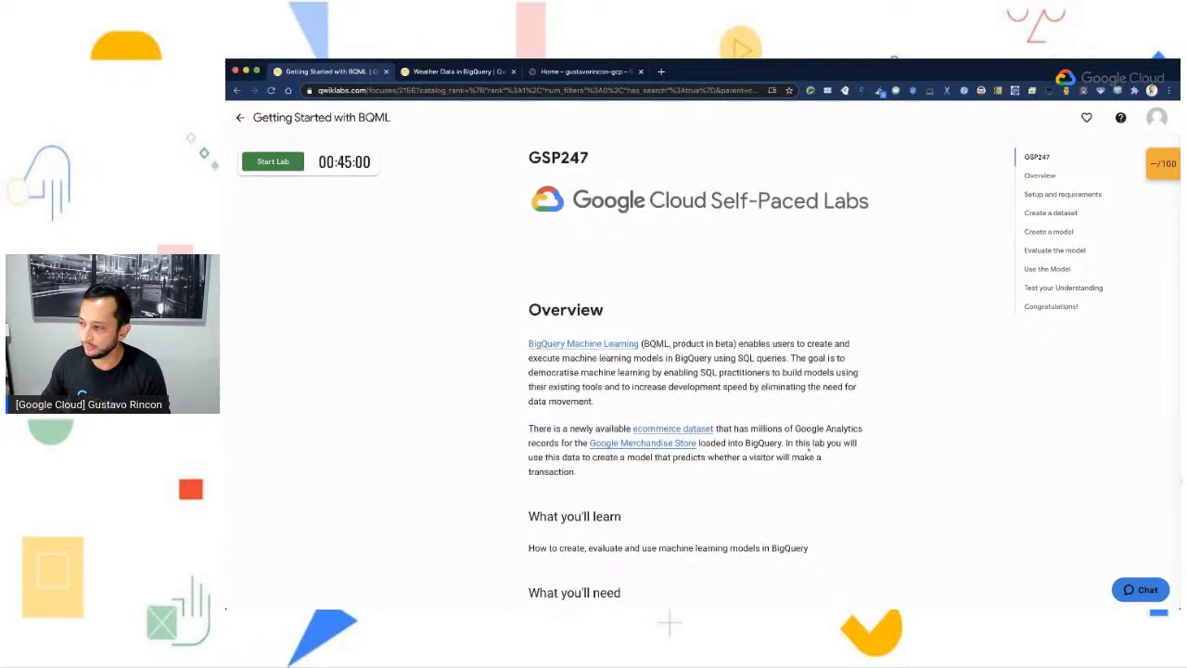
scroll(917, 376, down, 1)
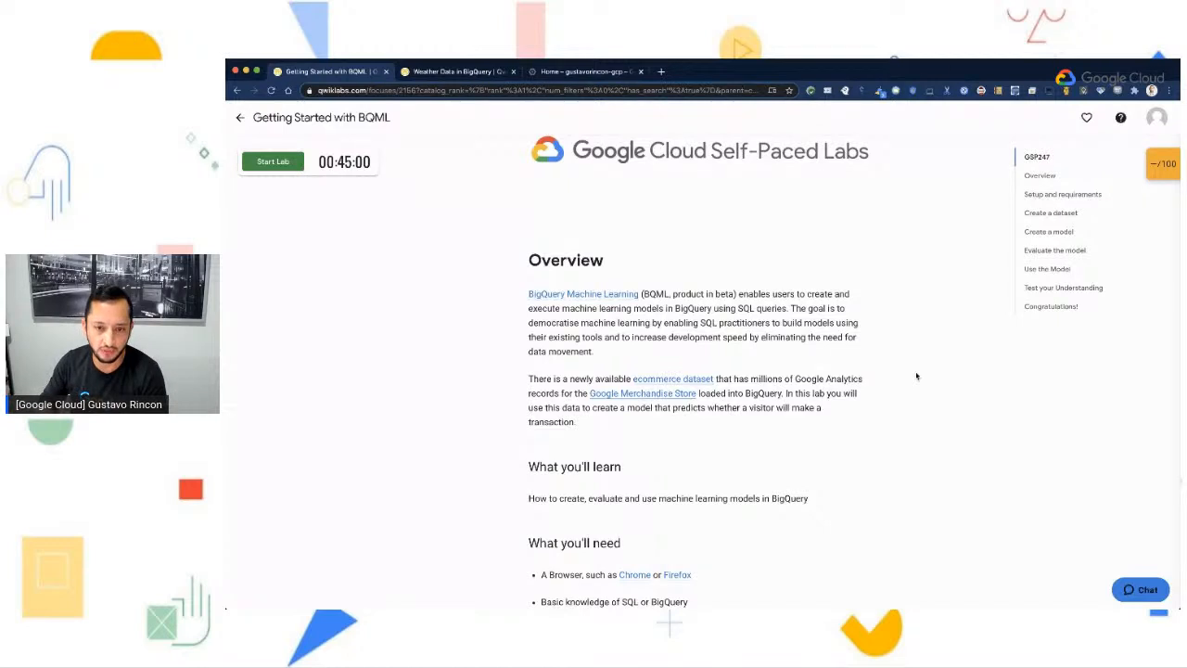
scroll(809, 447, down, 1)
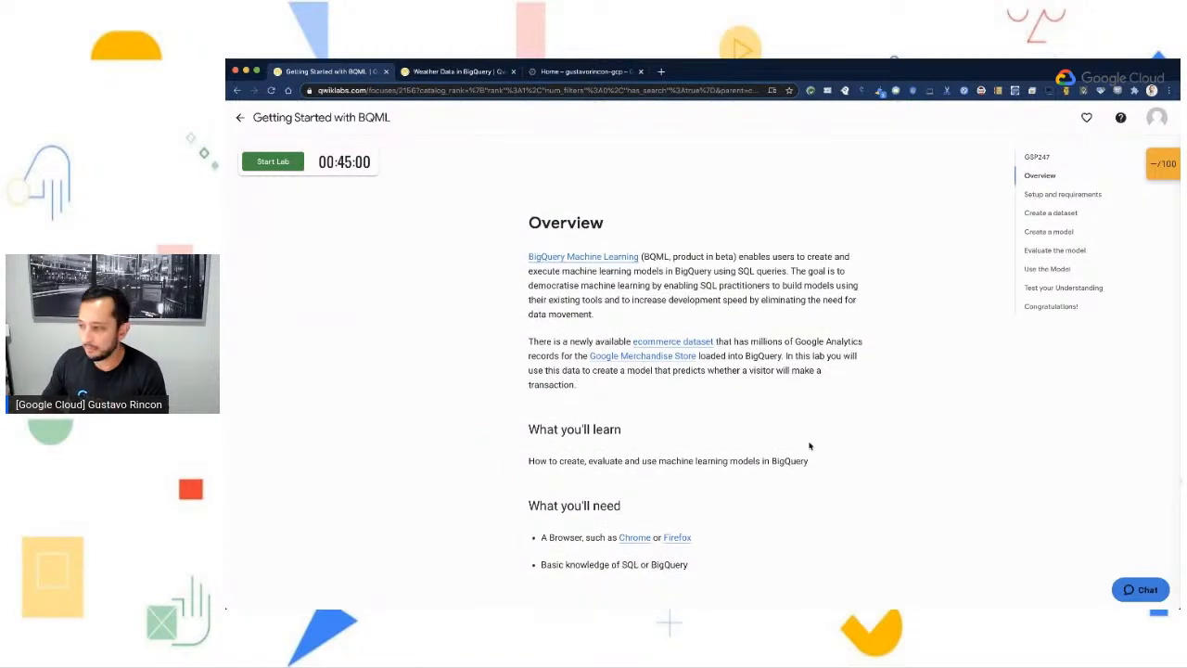
scroll(808, 447, down, 3)
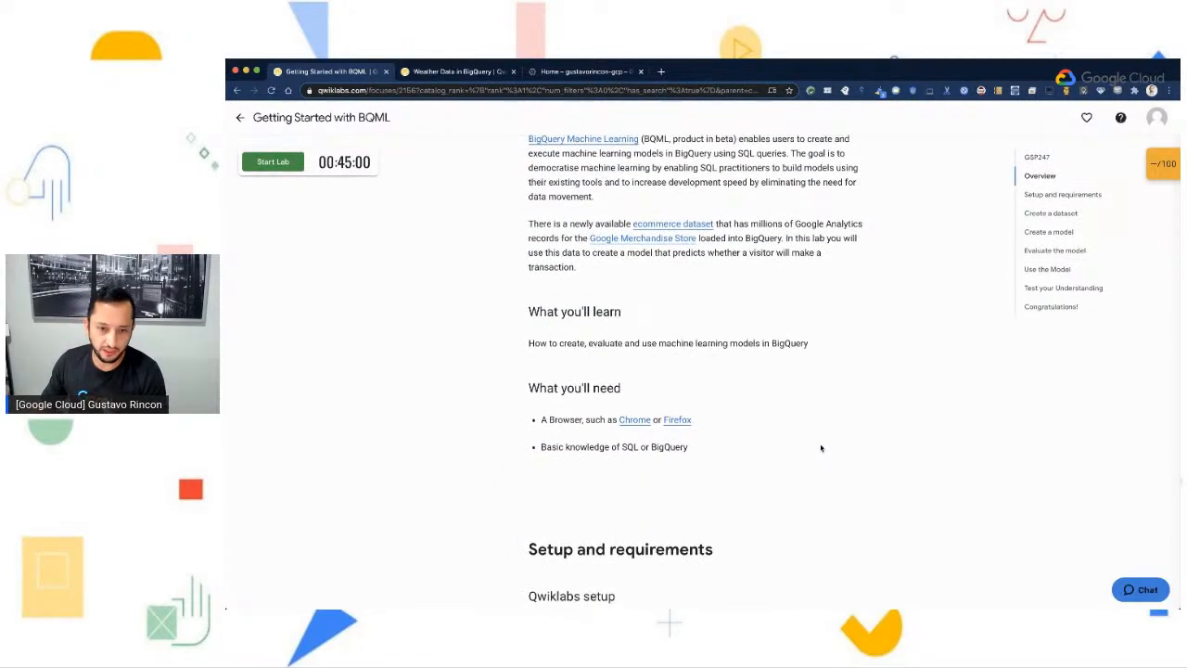
scroll(821, 448, down, 5)
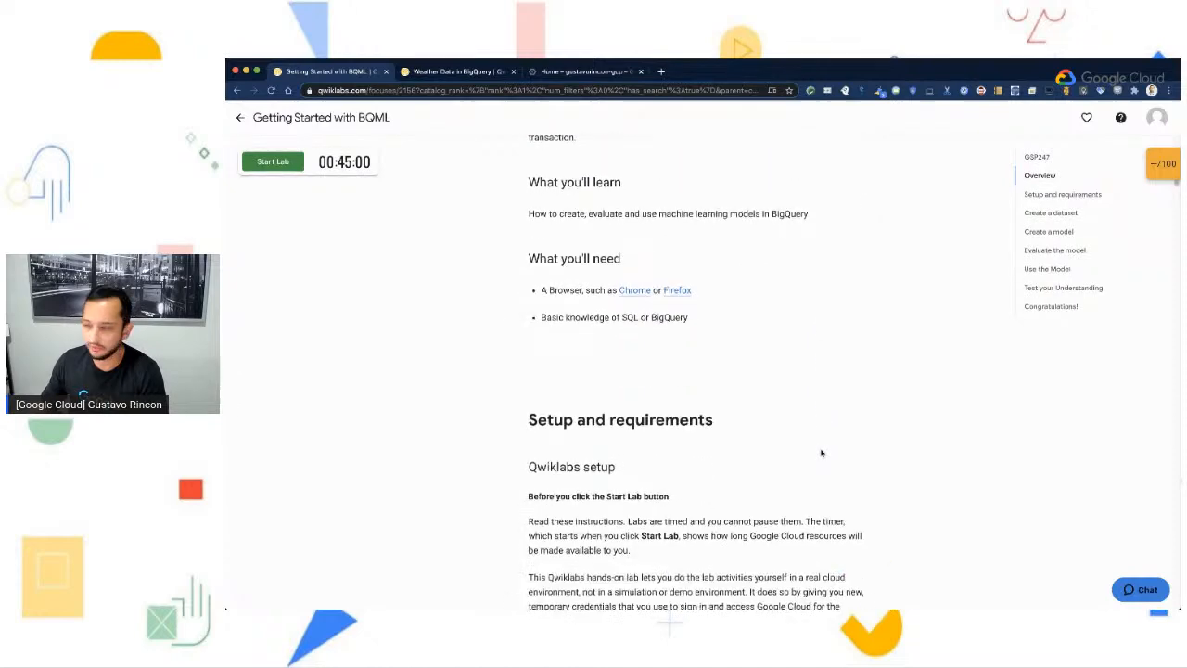
scroll(821, 448, down, 3)
scroll(821, 452, down, 4)
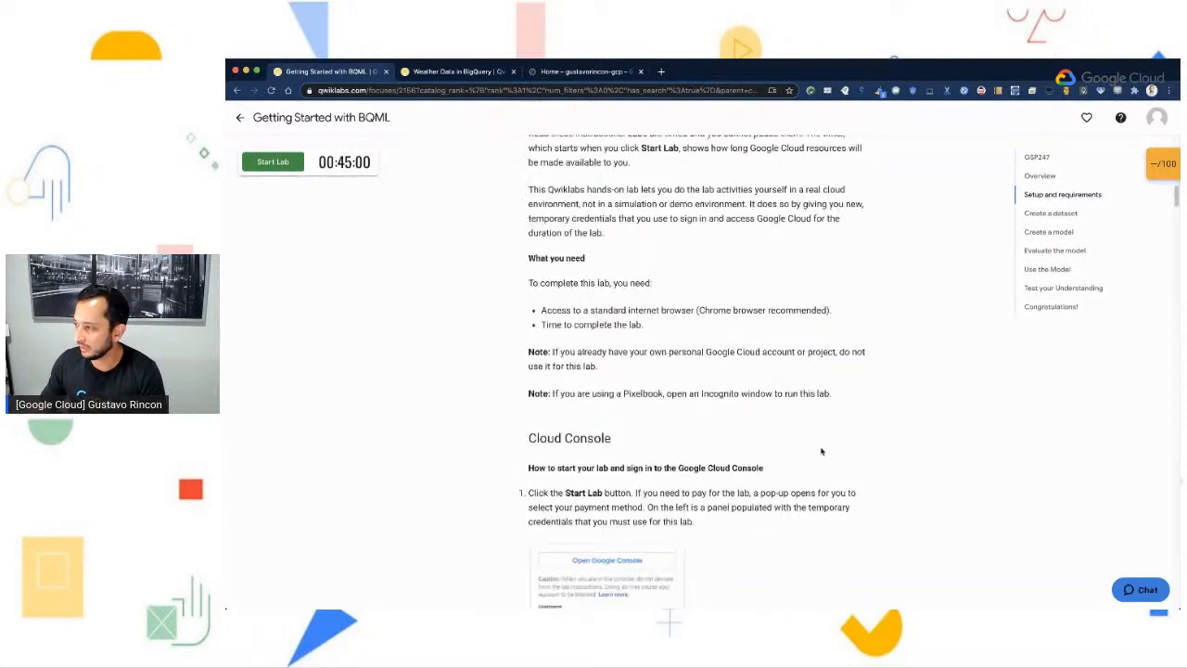
- Read the Cloud Console instructions on starting the lab and signing in with the temporary credentials
scroll(820, 452, down, 3)
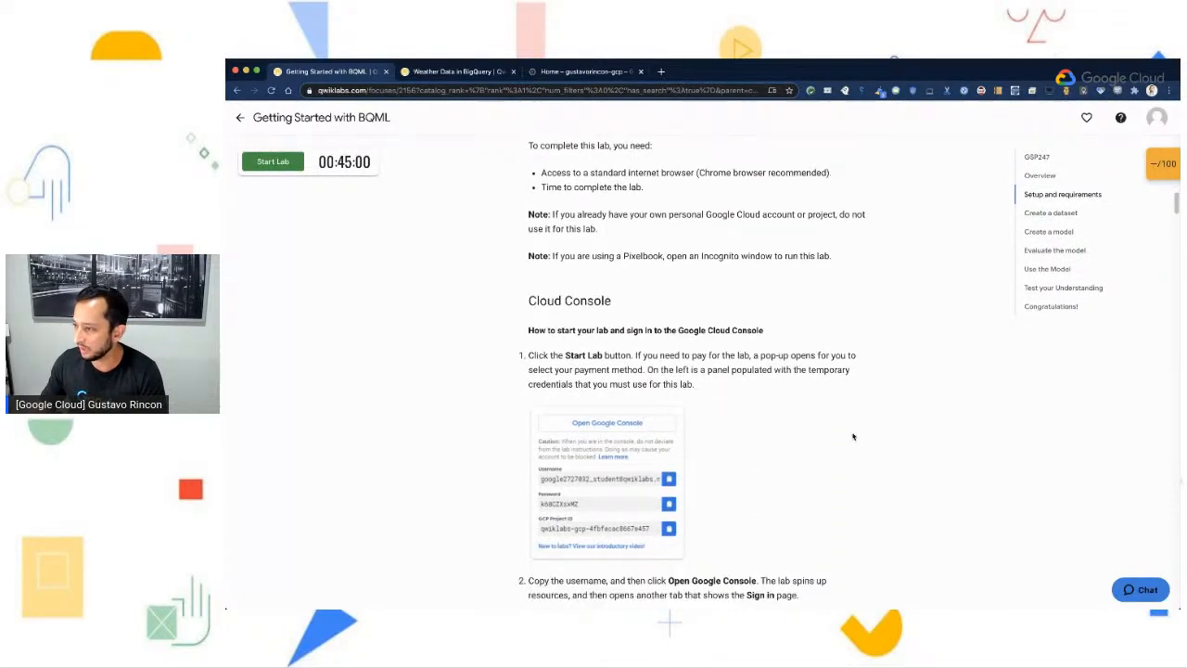
scroll(853, 380, down, 4)
scroll(853, 379, up, 1)
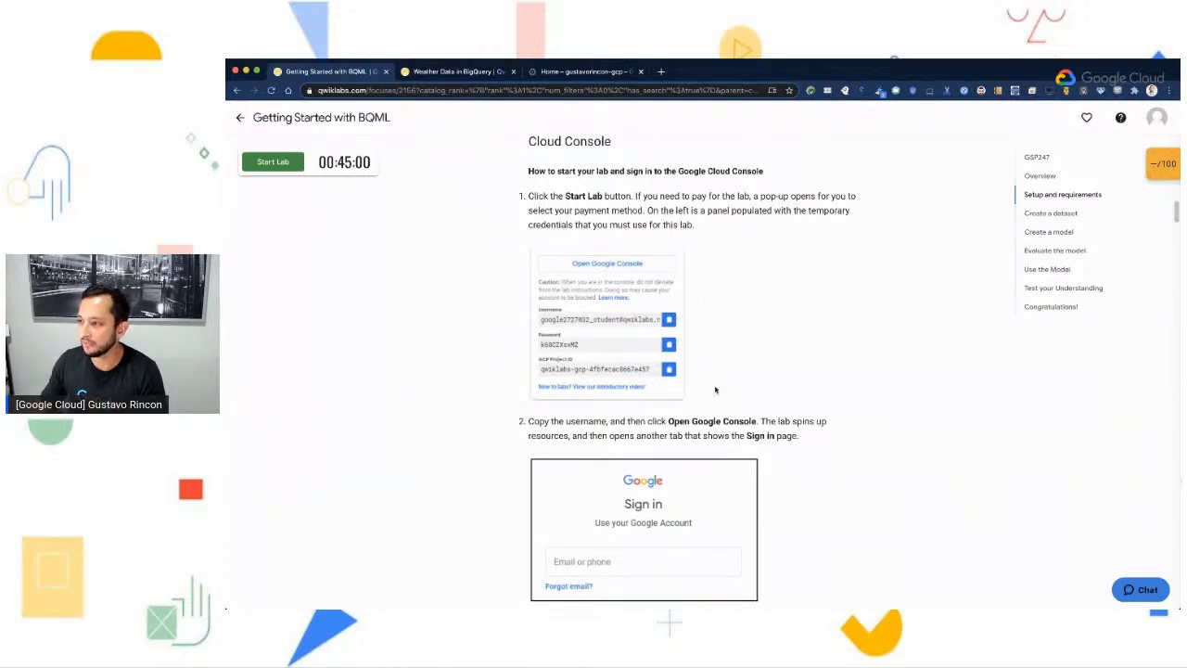
scroll(675, 394, up, 1)
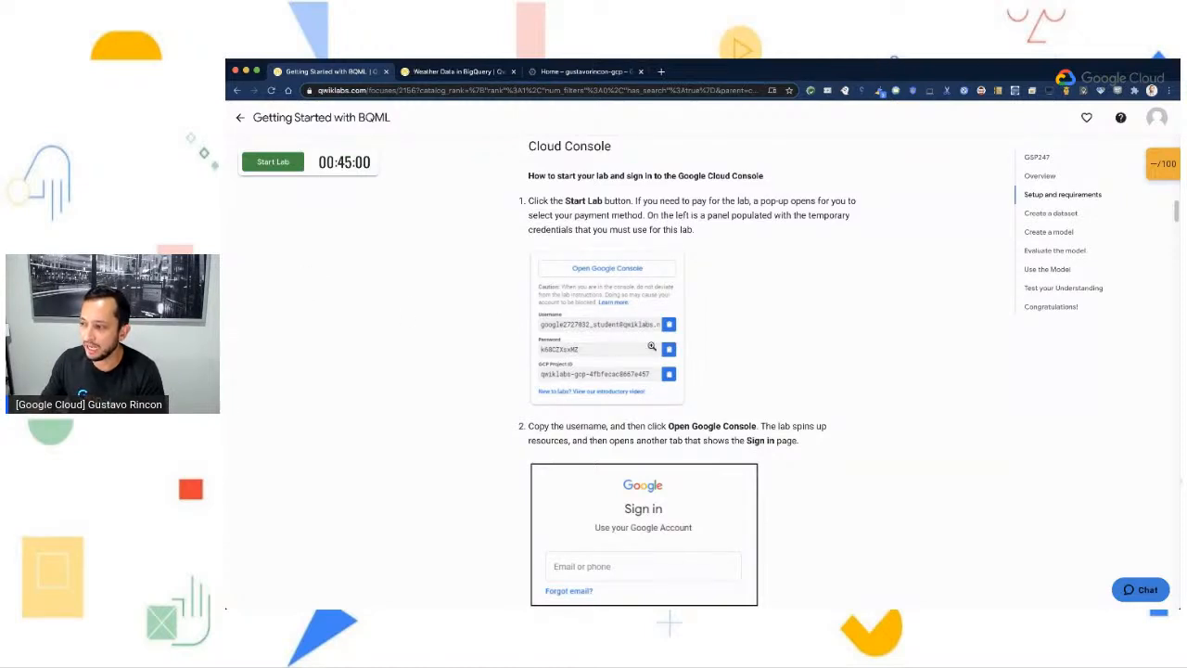
scroll(788, 371, down, 3)
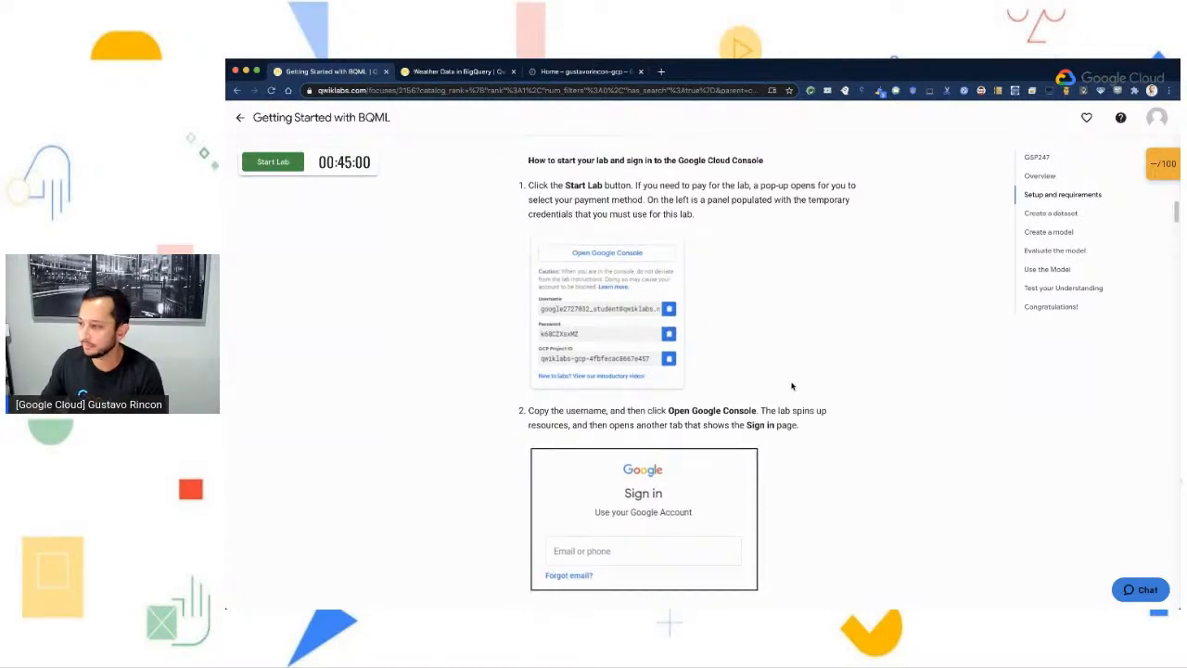
scroll(731, 423, down, 1)
scroll(765, 428, down, 1)
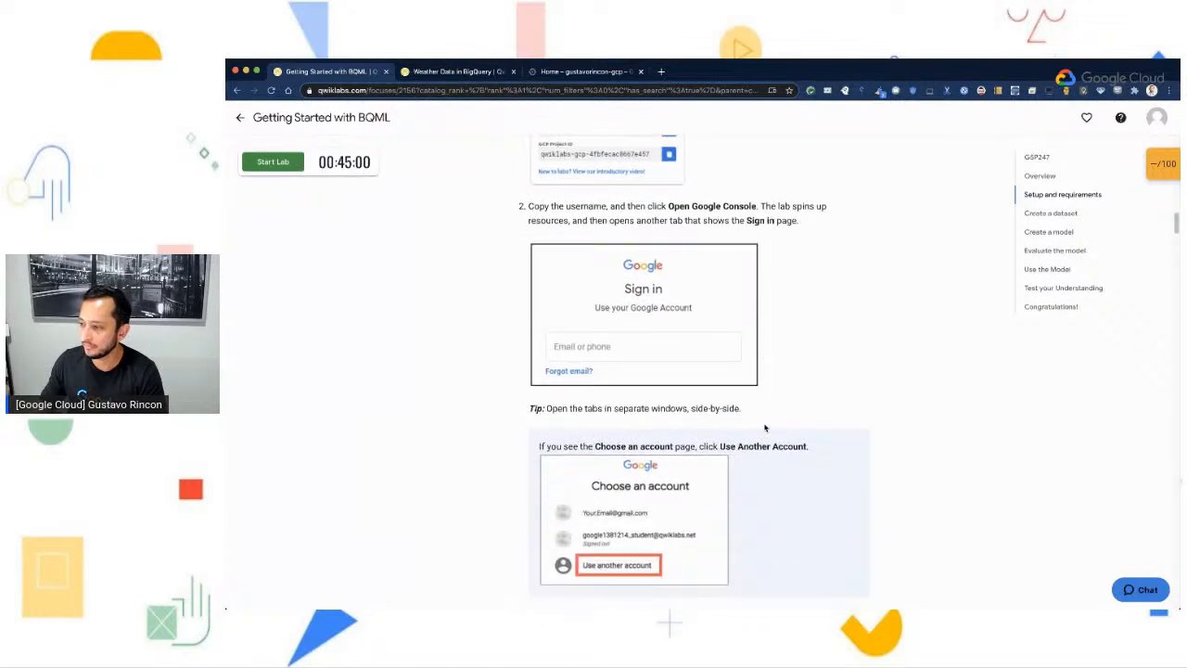
scroll(769, 425, down, 1)
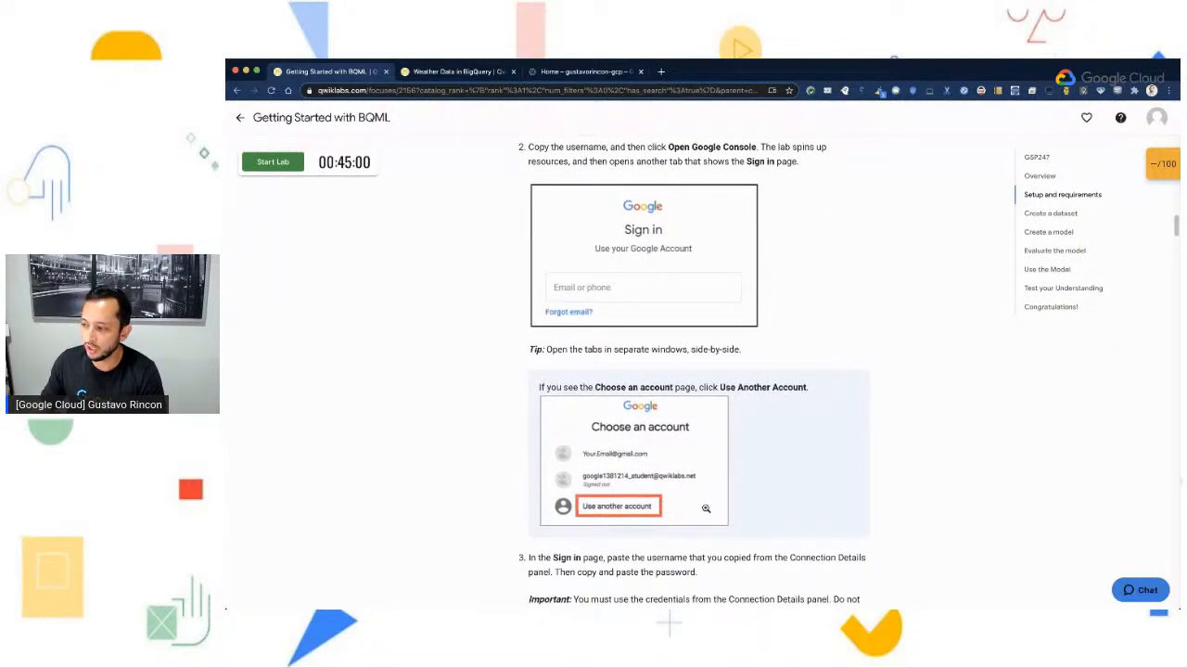
scroll(705, 508, down, 1)
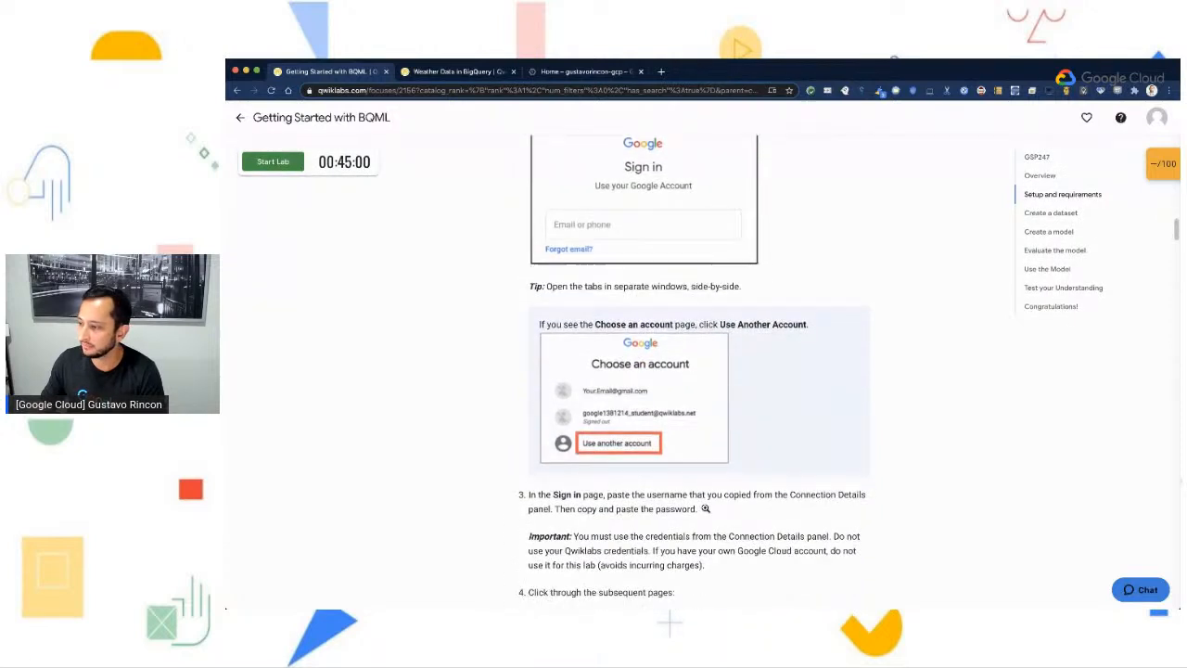
scroll(705, 508, down, 2)
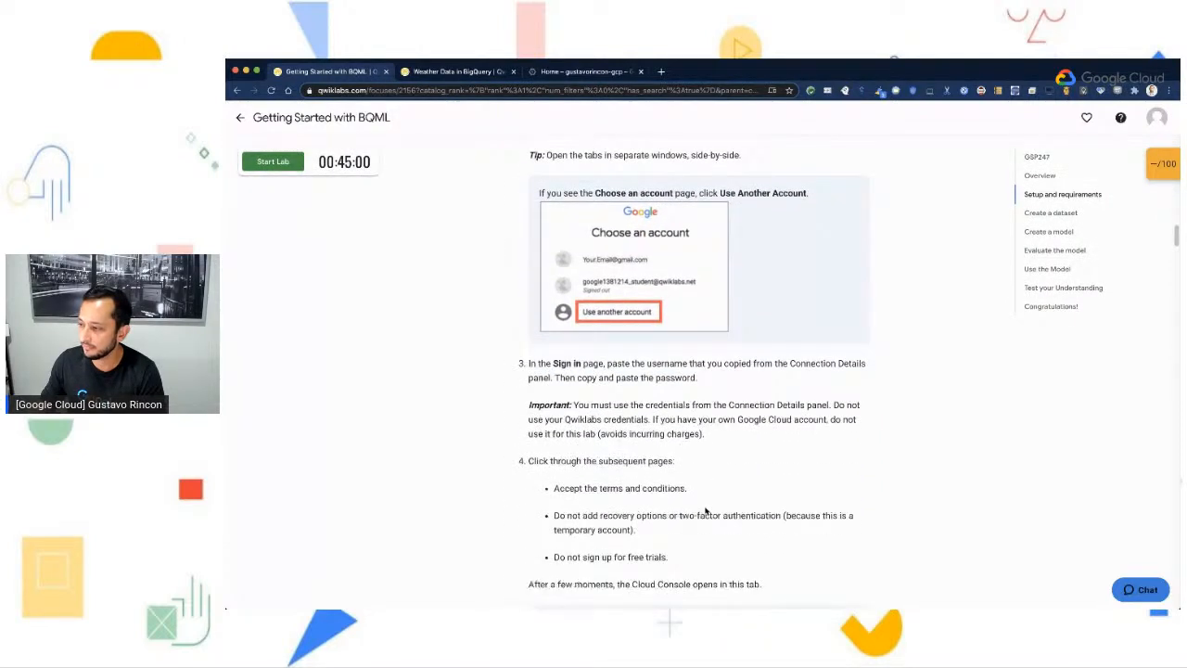
- Review the guide's steps after sign-in and its instructions for opening the BigQuery console
scroll(705, 511, down, 2)
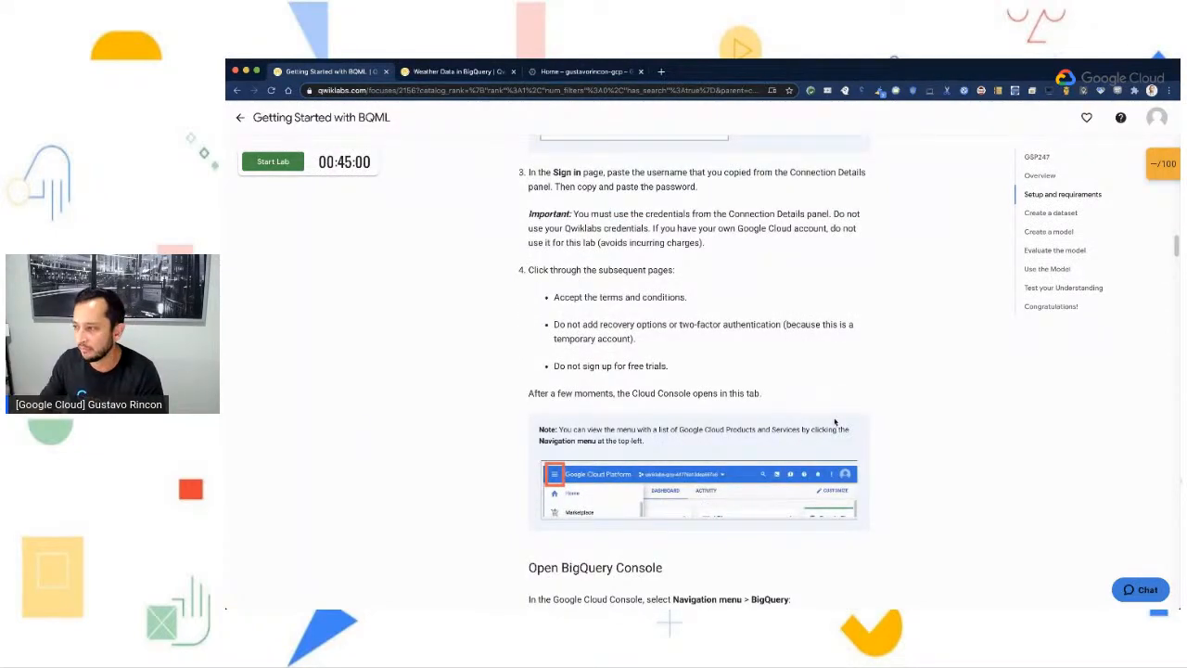
scroll(918, 447, down, 1)
scroll(919, 447, down, 1)
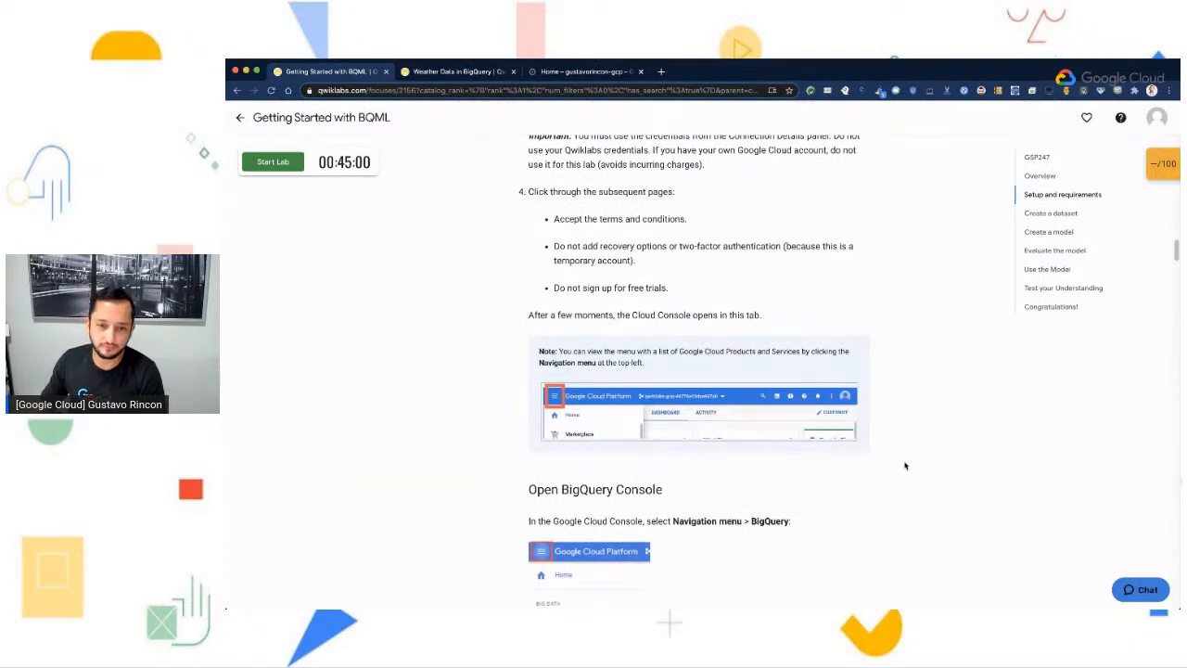
scroll(905, 465, down, 1)
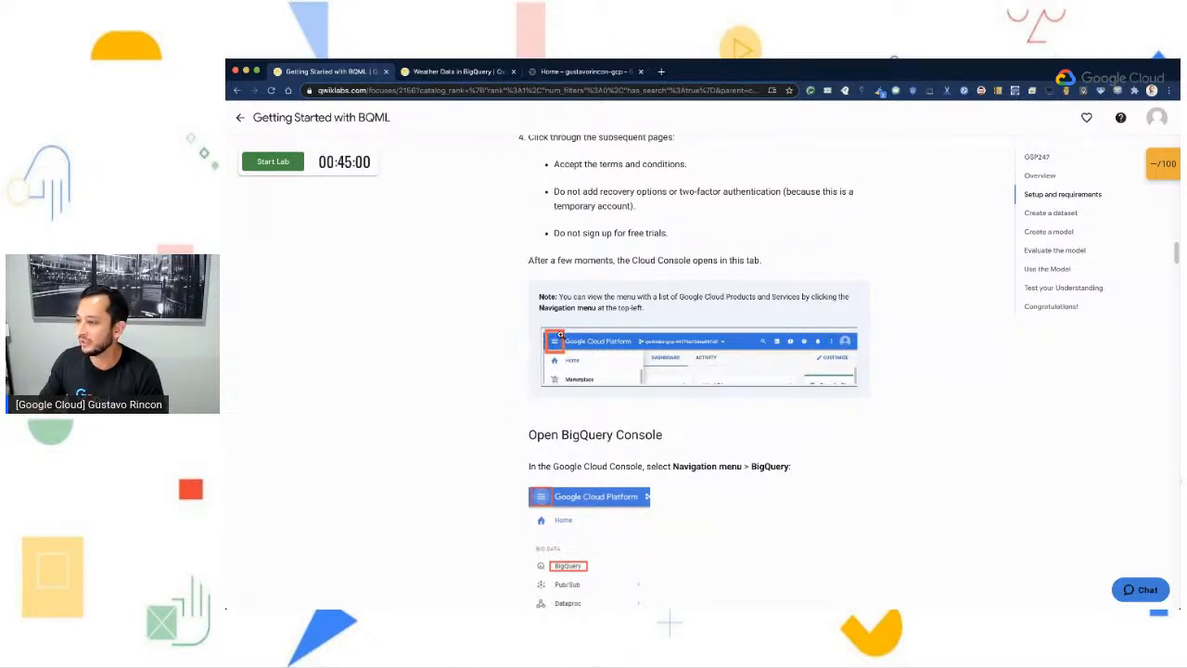
scroll(561, 336, down, 2)
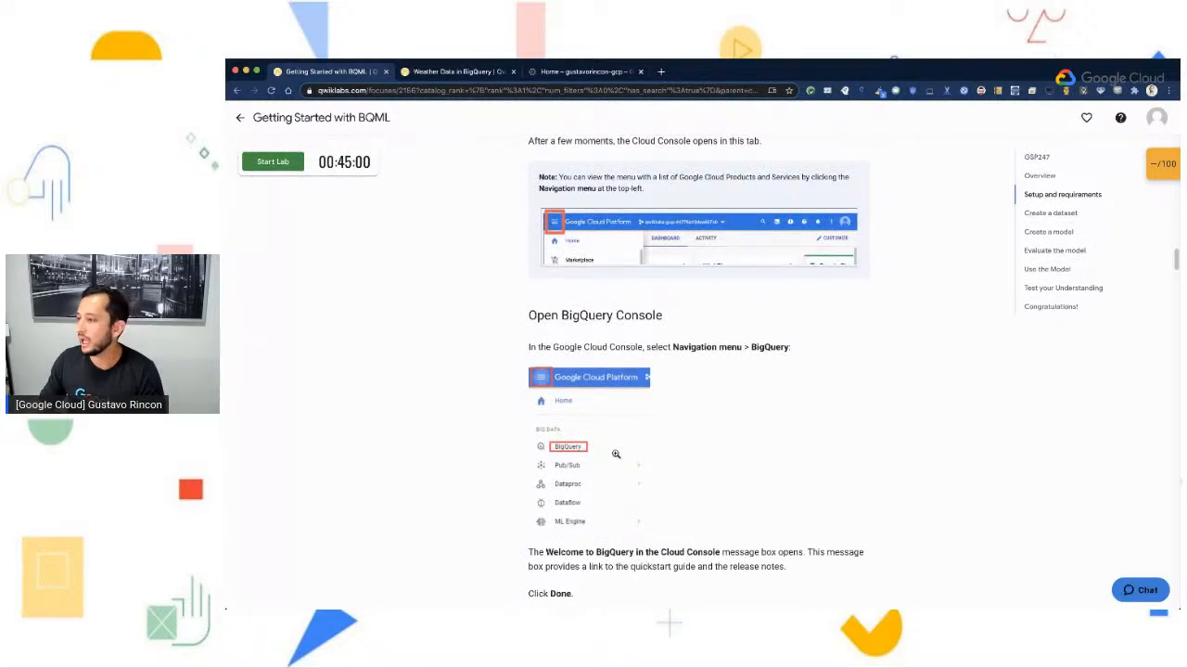
scroll(698, 395, down, 1)
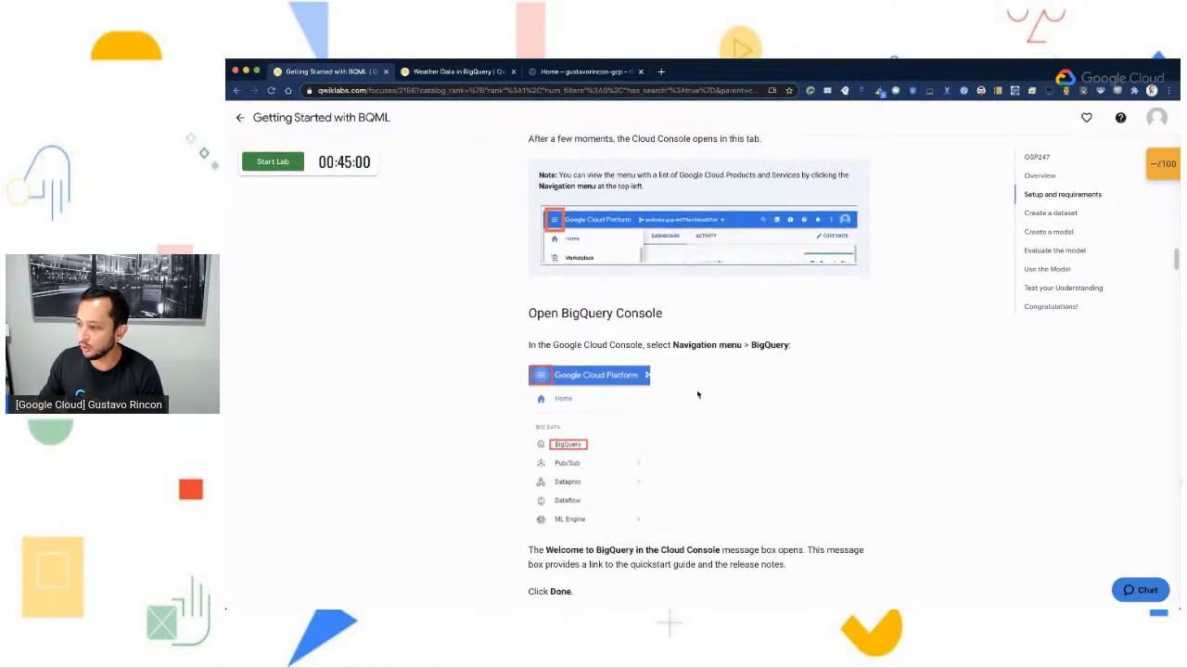
- Switch to the Google Cloud console and look through its list of products for BigQuery under Big Data
click(562, 74)
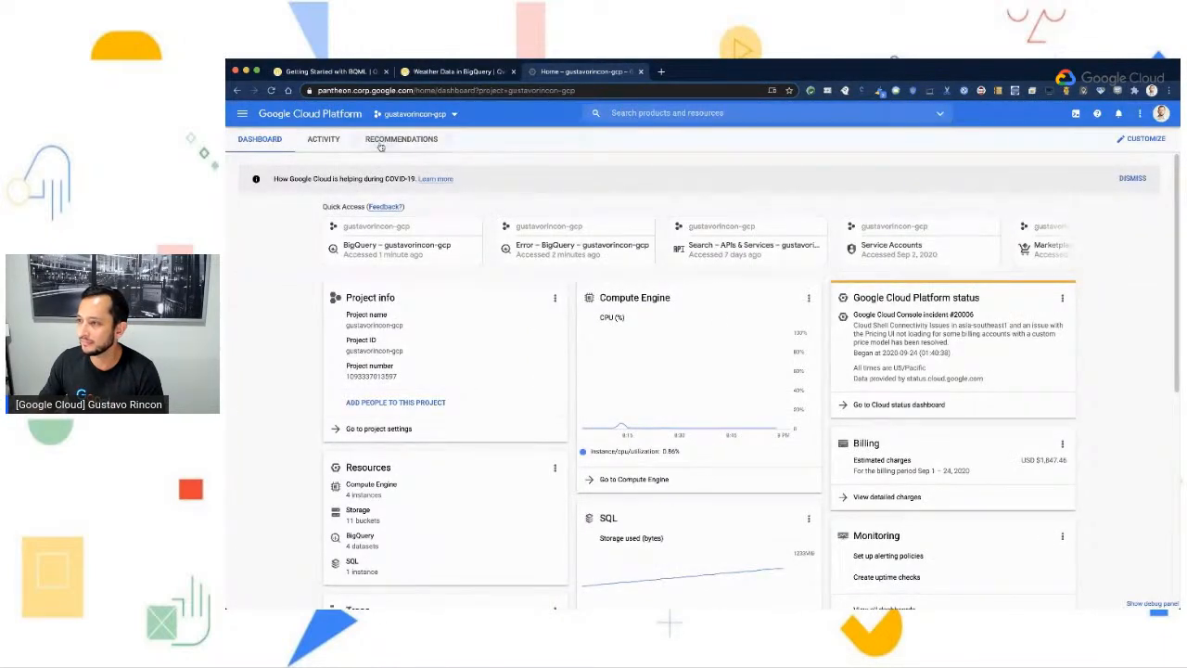
click(242, 115)
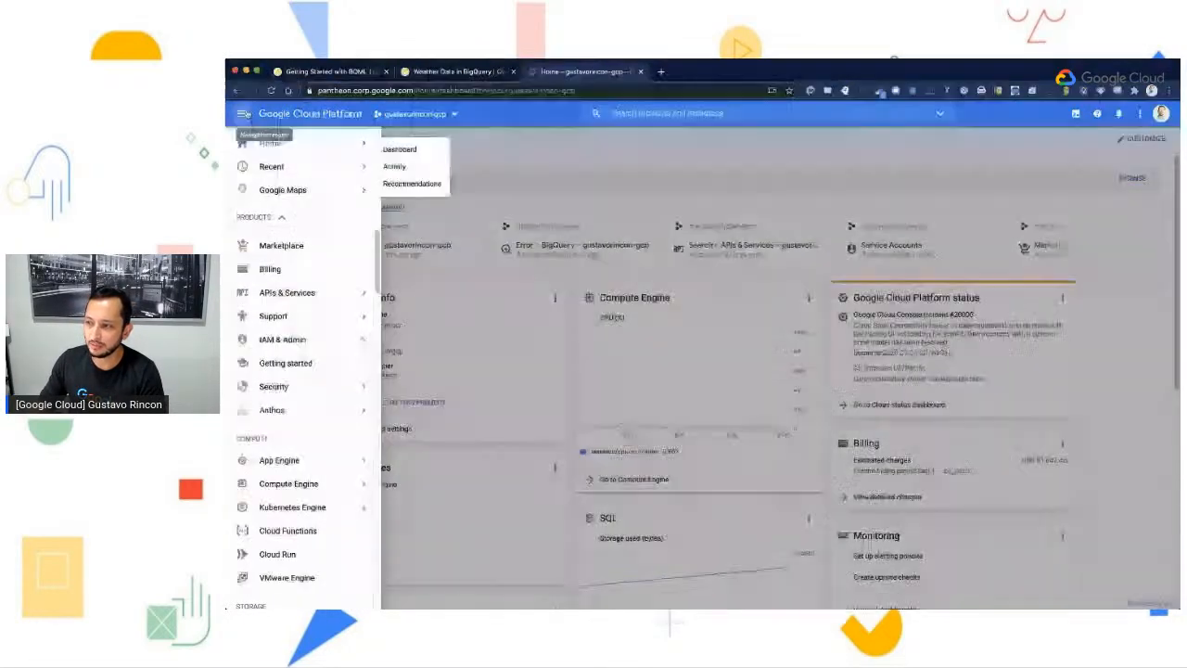
scroll(344, 526, down, 5)
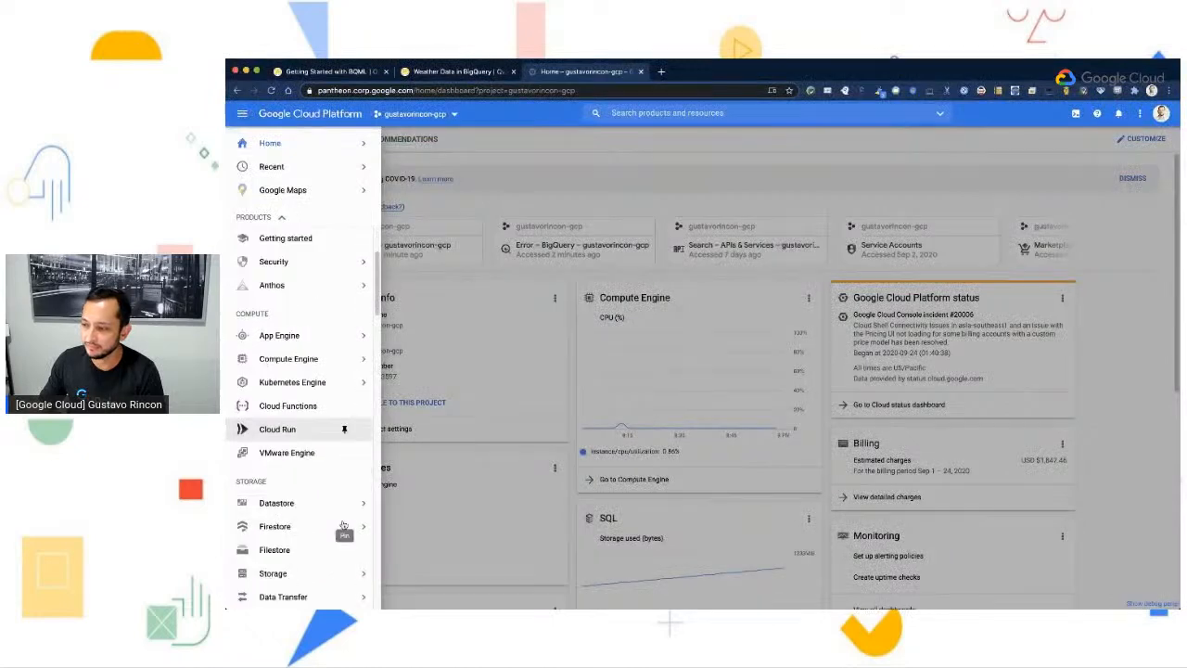
scroll(275, 487, down, 8)
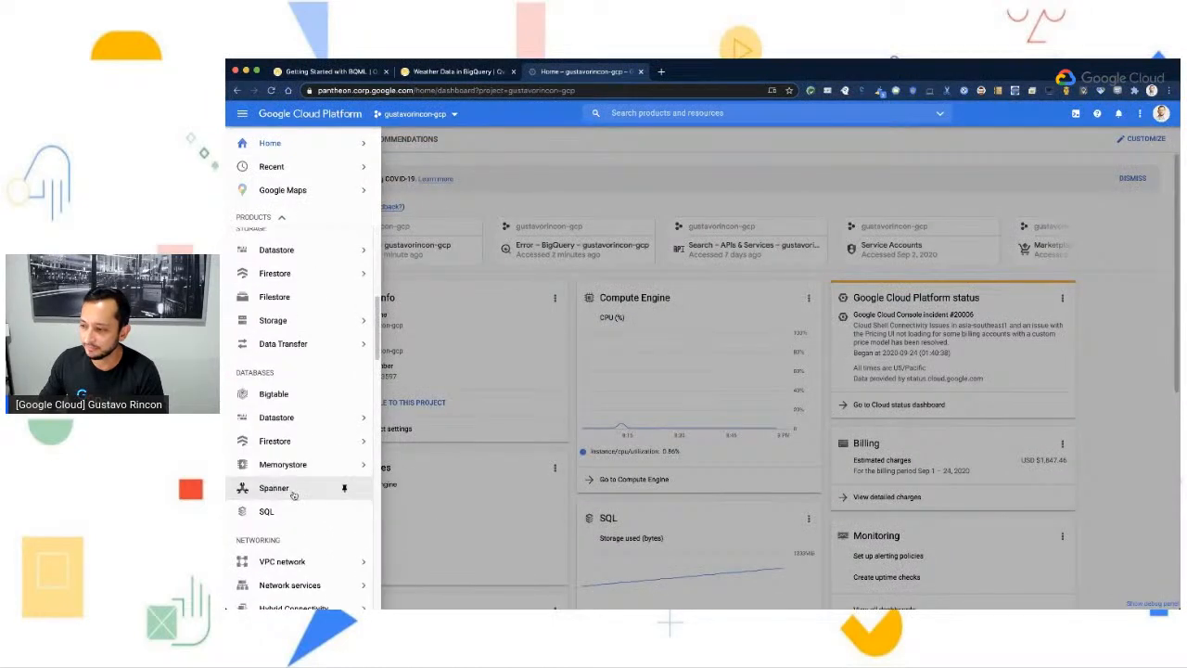
scroll(295, 496, down, 8)
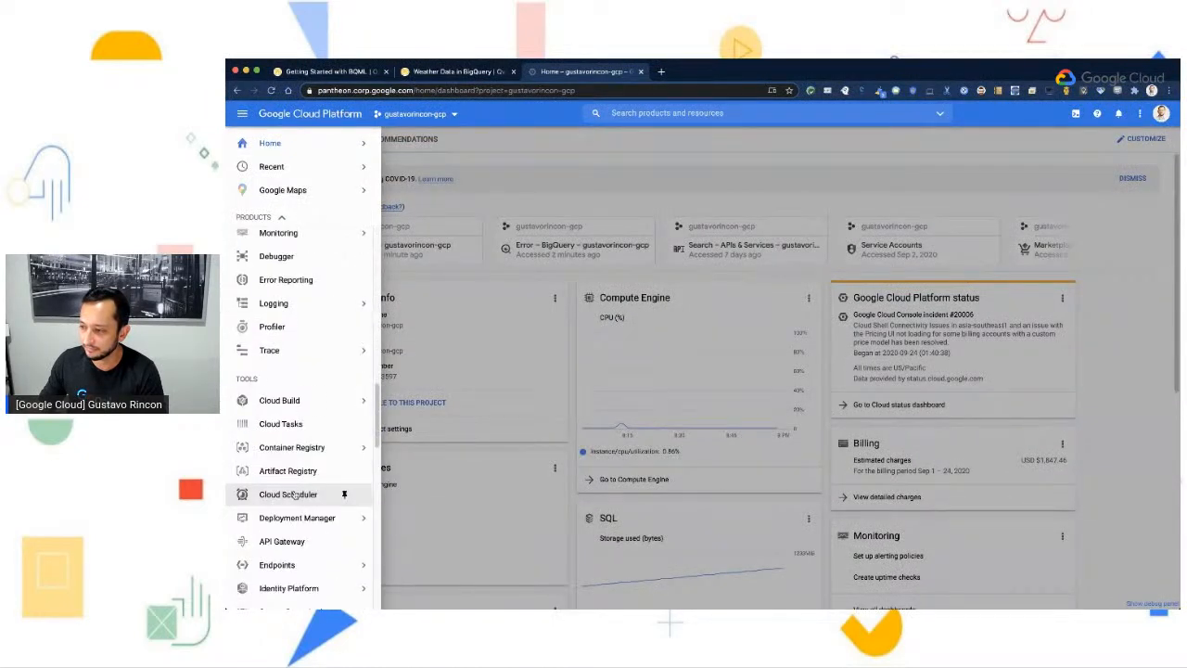
scroll(295, 495, down, 1)
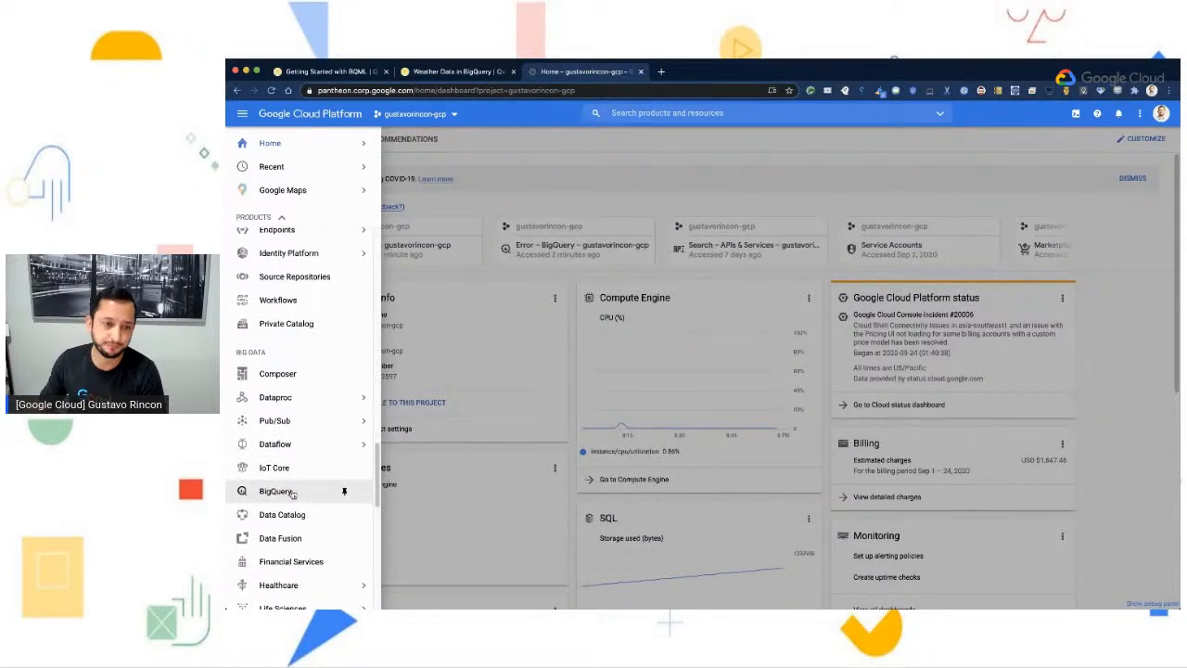
- Search the console's products and resources for "Bigquery" and open the BigQuery product page
click(711, 127)
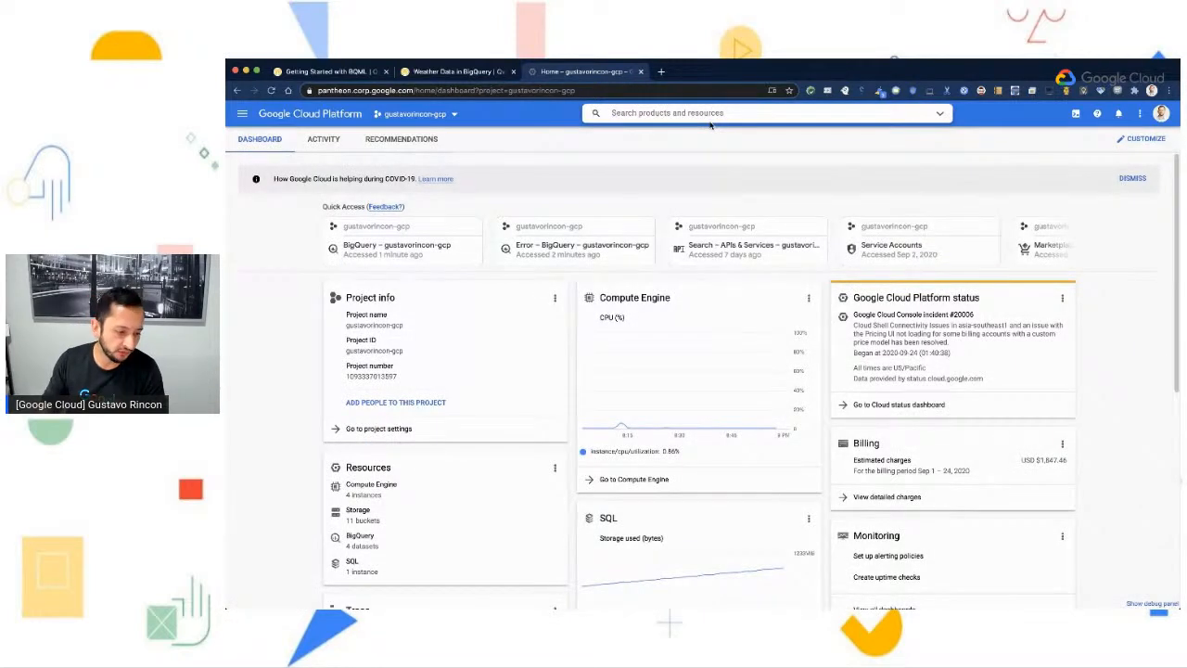
text(Bigquery)
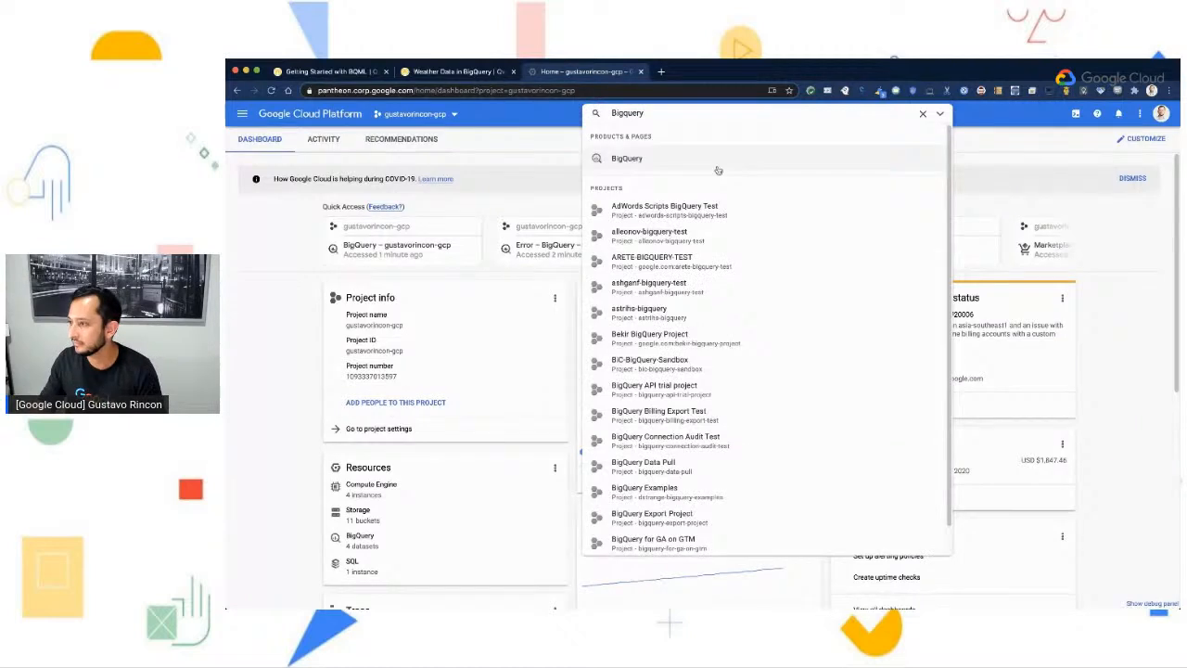
click(658, 162)
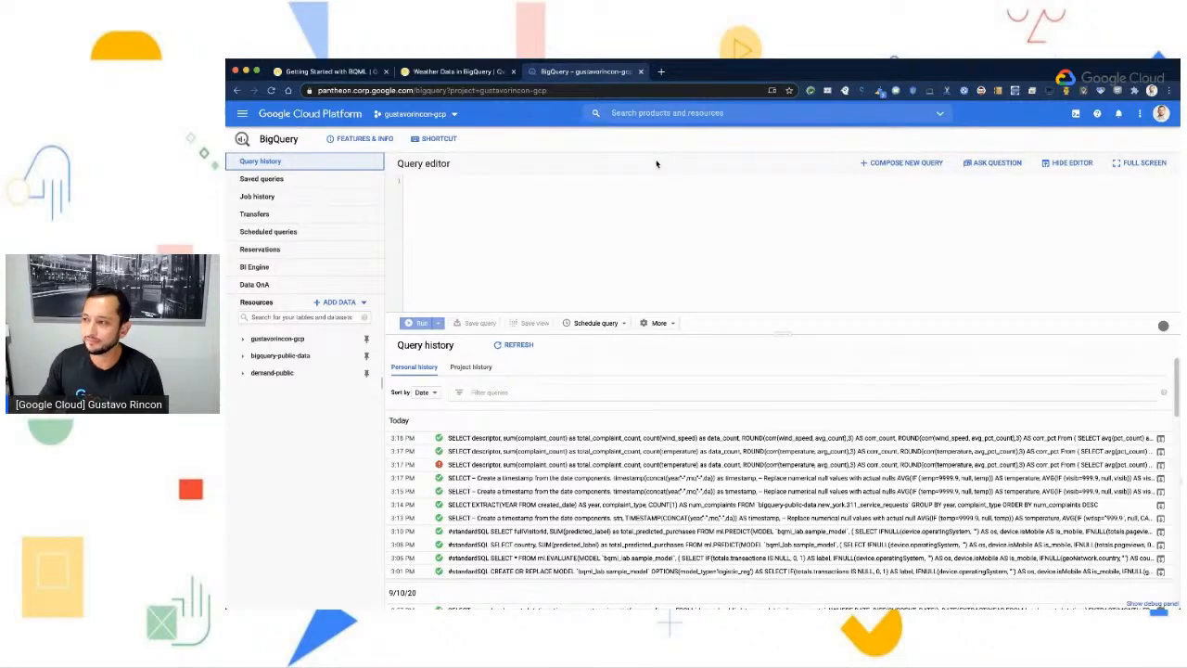
- Read the Create a dataset instructions in the BQML lab guide, including the bqml_lab dataset settings, and return to the BigQuery console
click(348, 74)
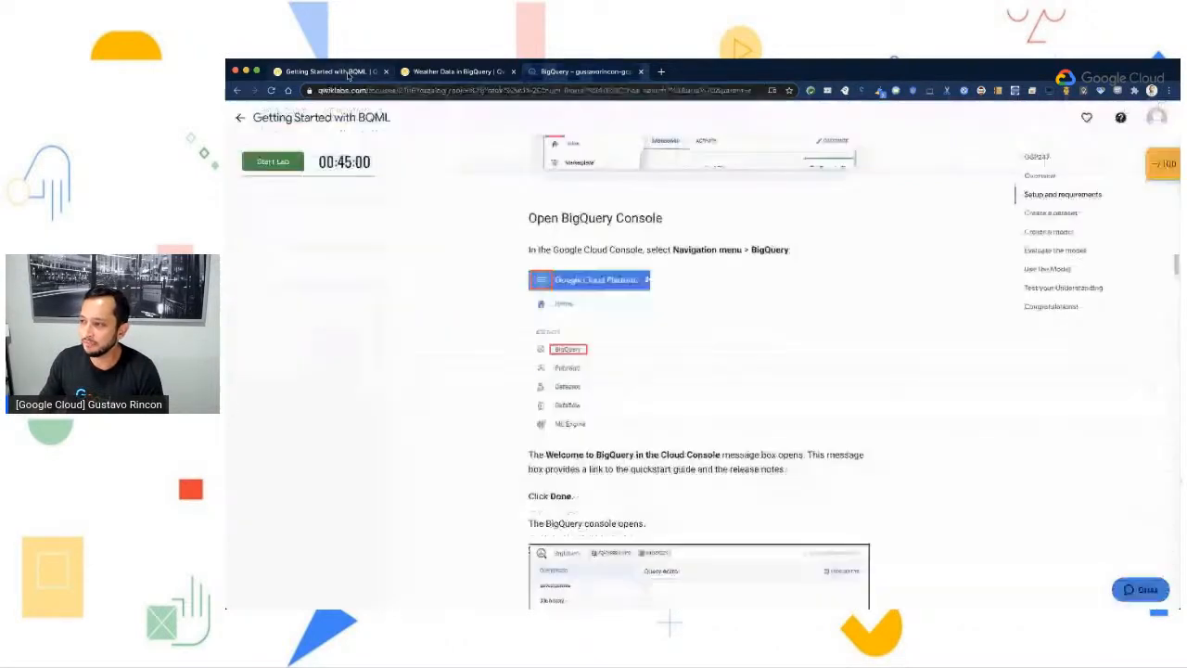
scroll(705, 462, down, 3)
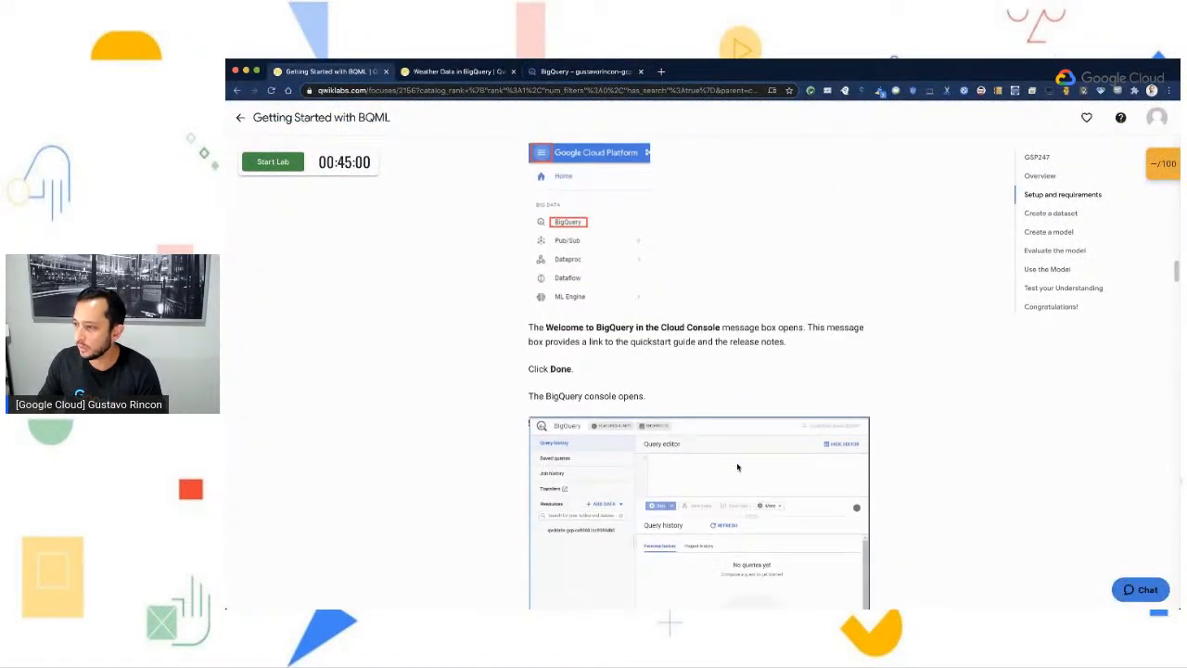
scroll(737, 468, down, 3)
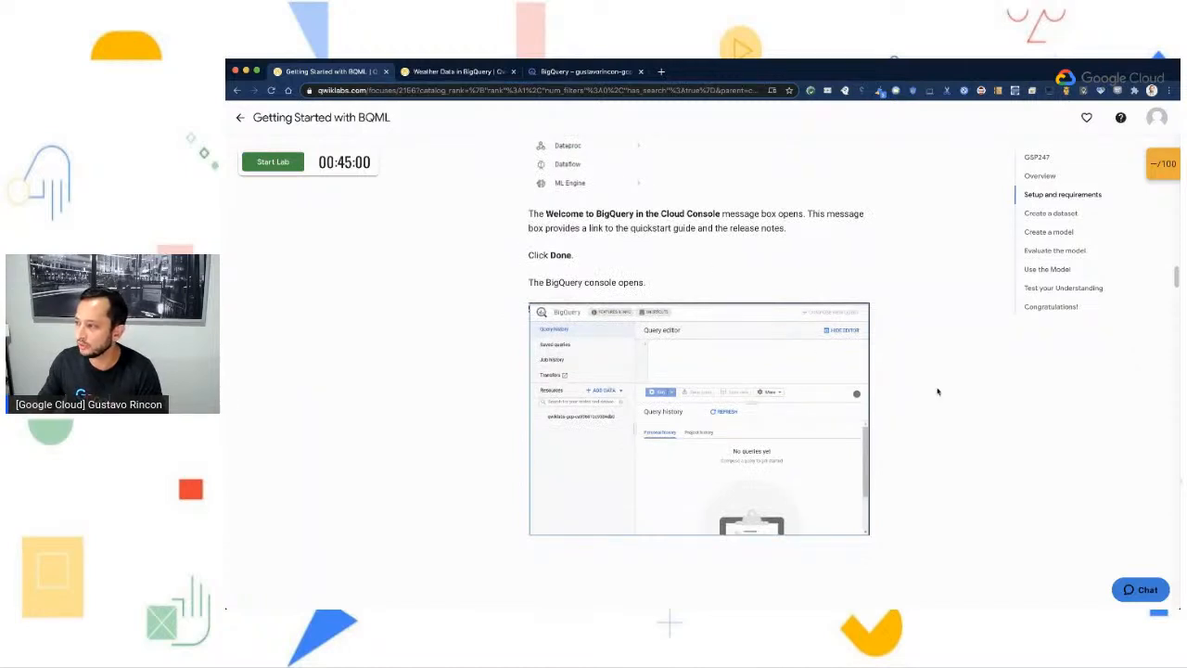
scroll(936, 393, down, 1)
scroll(935, 390, down, 1)
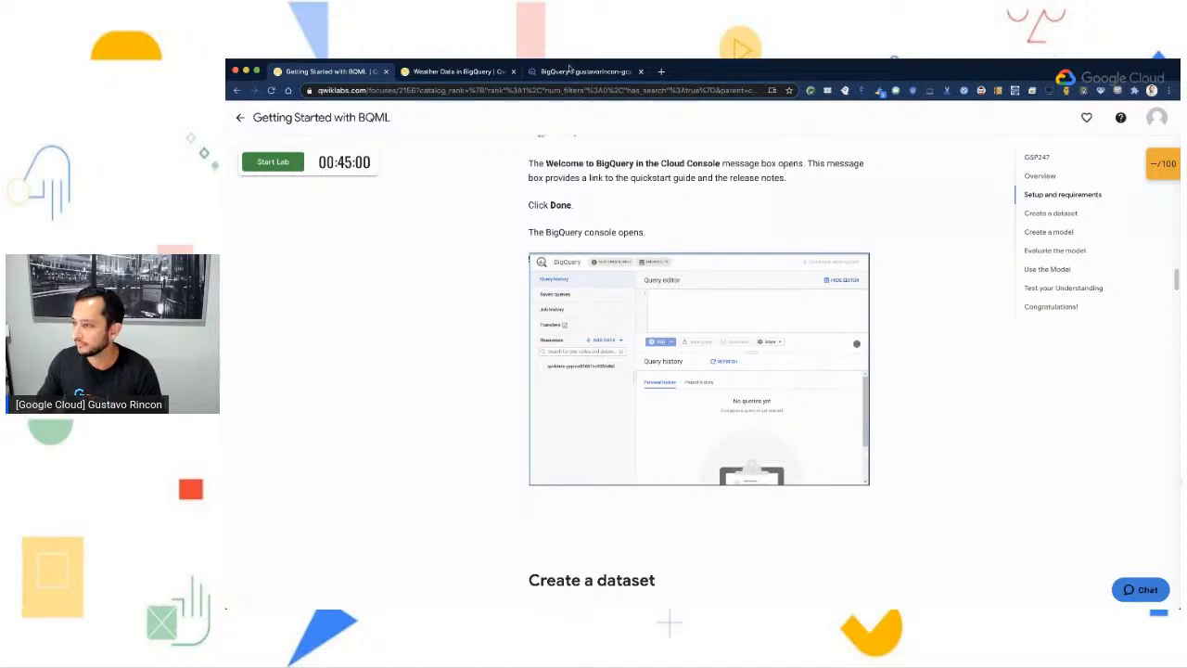
scroll(615, 246, down, 5)
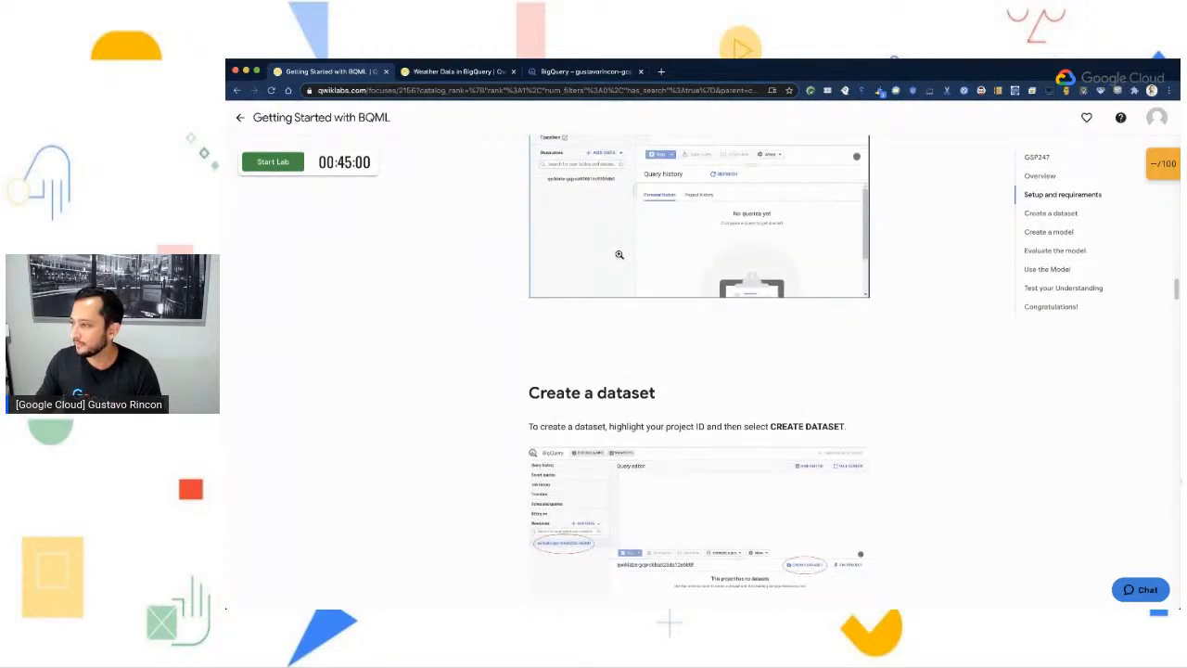
scroll(620, 258, down, 1)
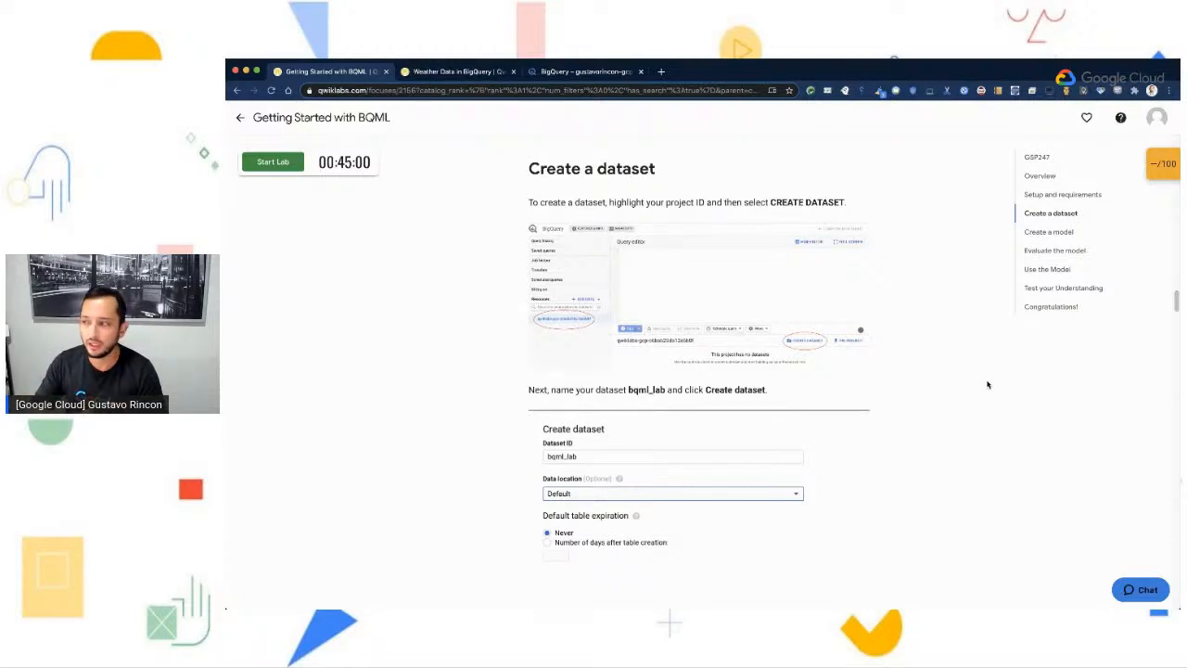
click(619, 72)
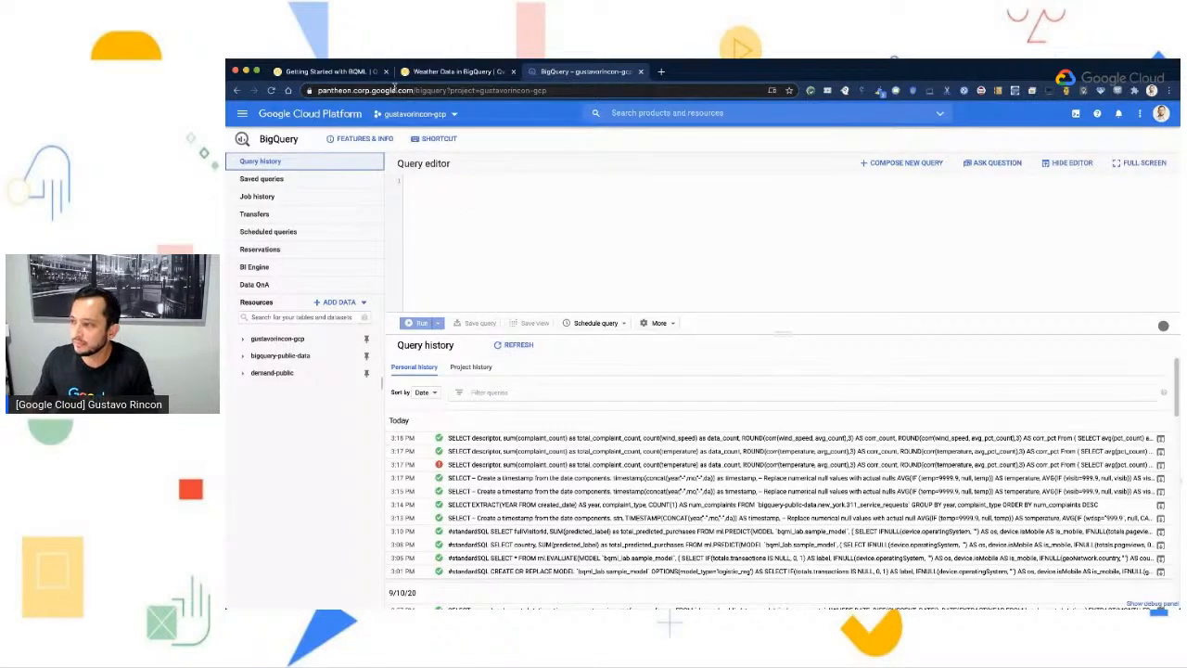
- Review the lab guide's setup instructions and its Create a dataset section, including the project selection and bqml_lab dataset settings
click(367, 72)
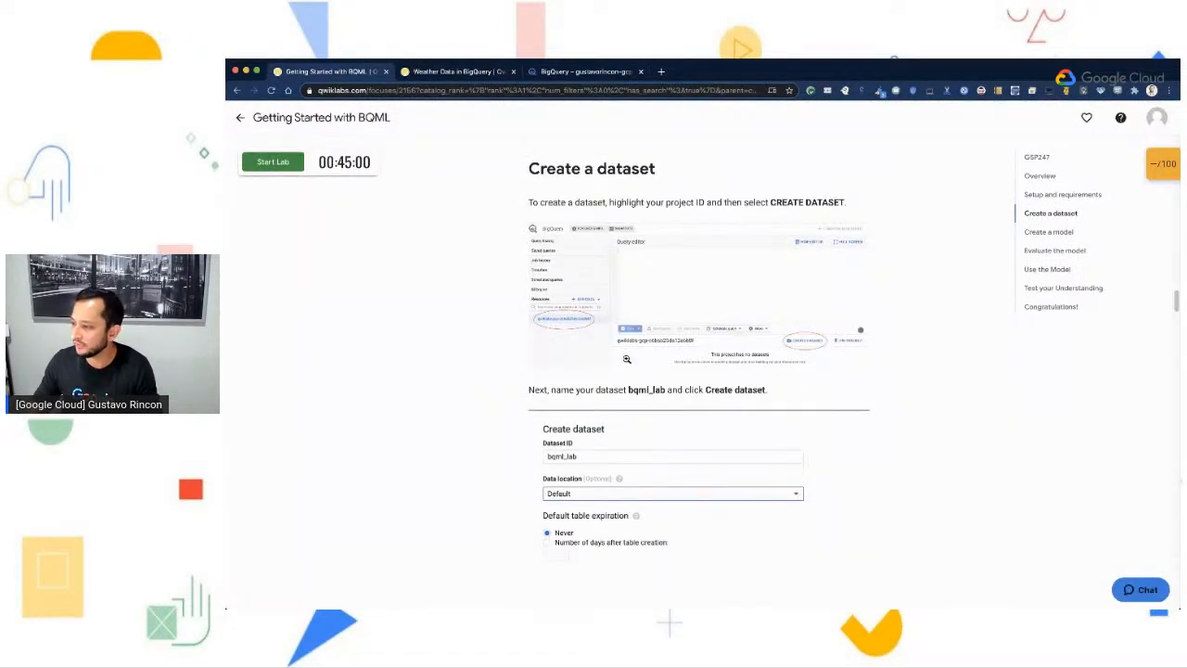
scroll(566, 441, down, 1)
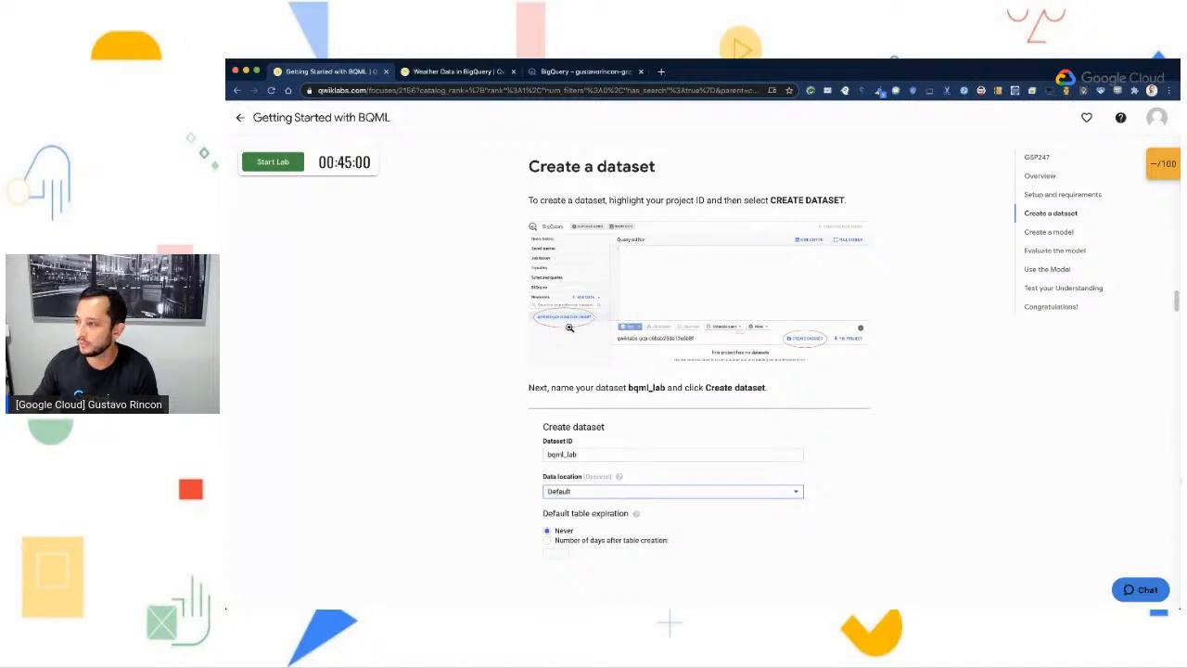
scroll(570, 327, up, 15)
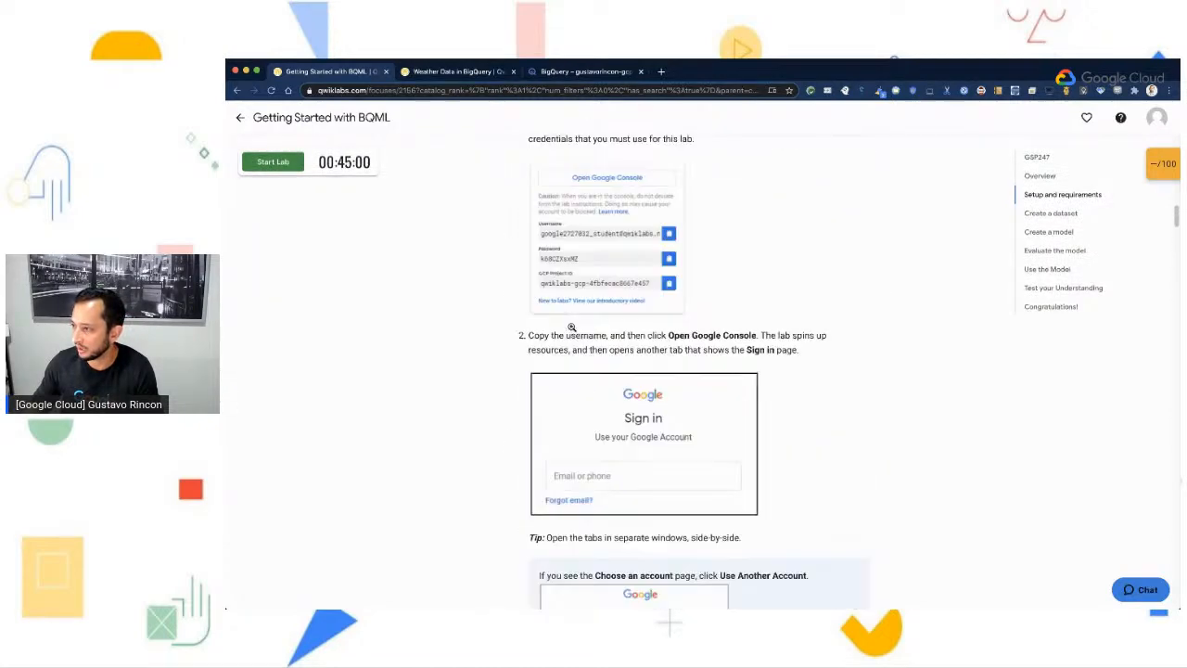
scroll(571, 328, up, 1)
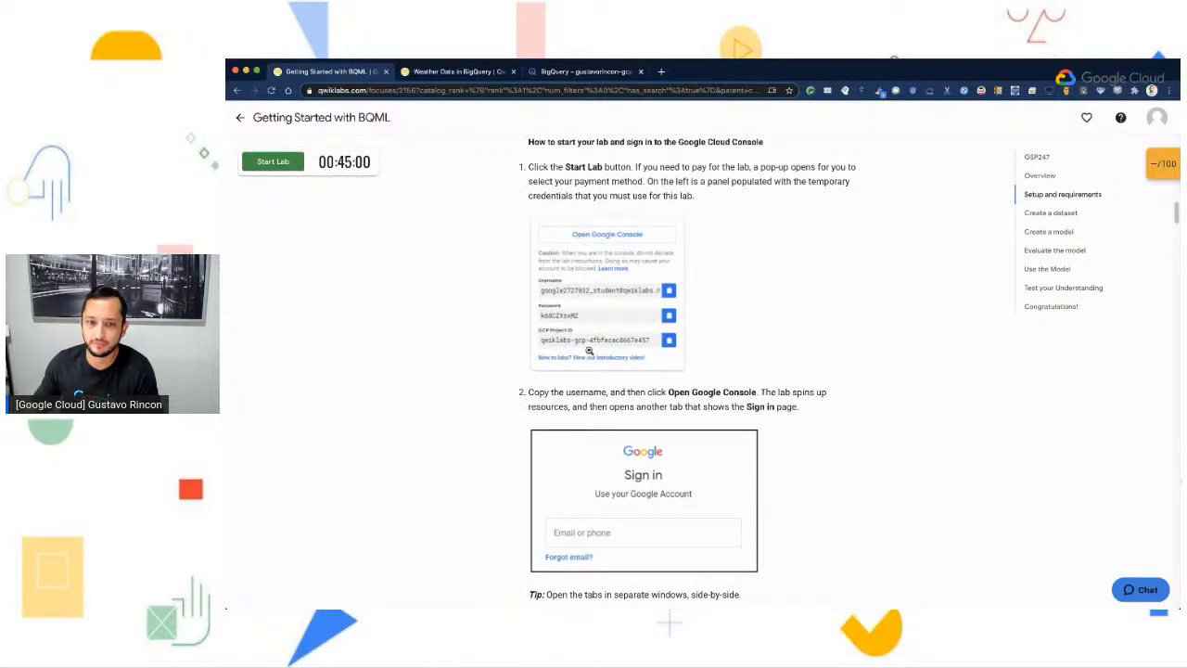
scroll(643, 421, down, 10)
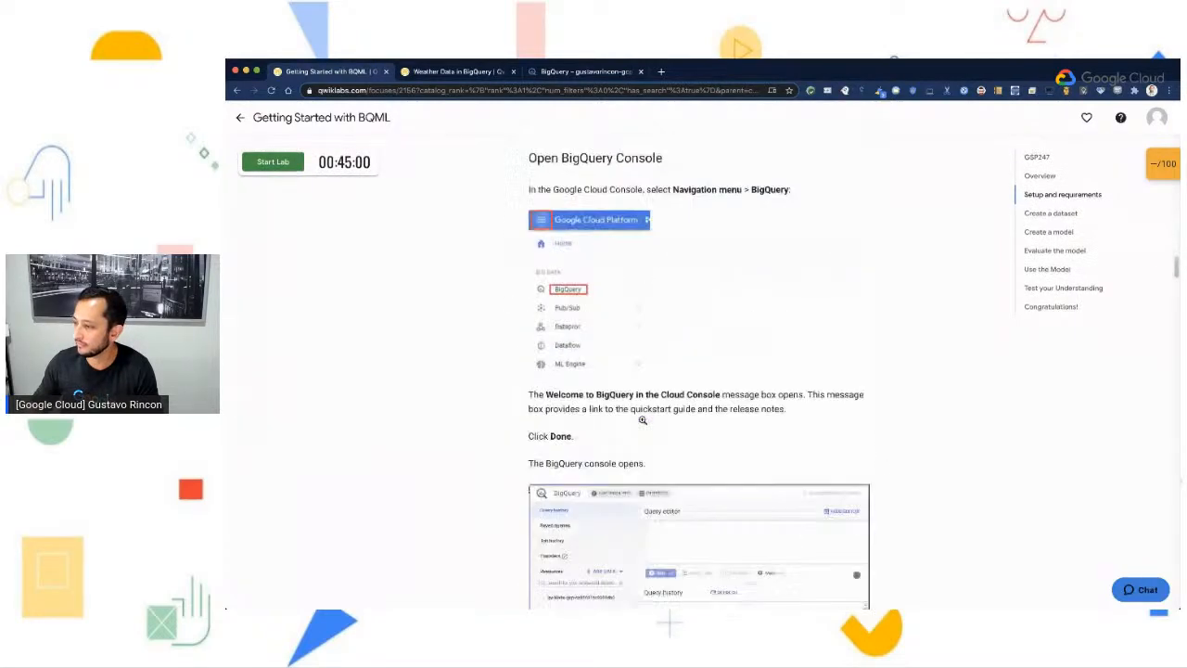
scroll(643, 420, down, 3)
scroll(643, 420, down, 4)
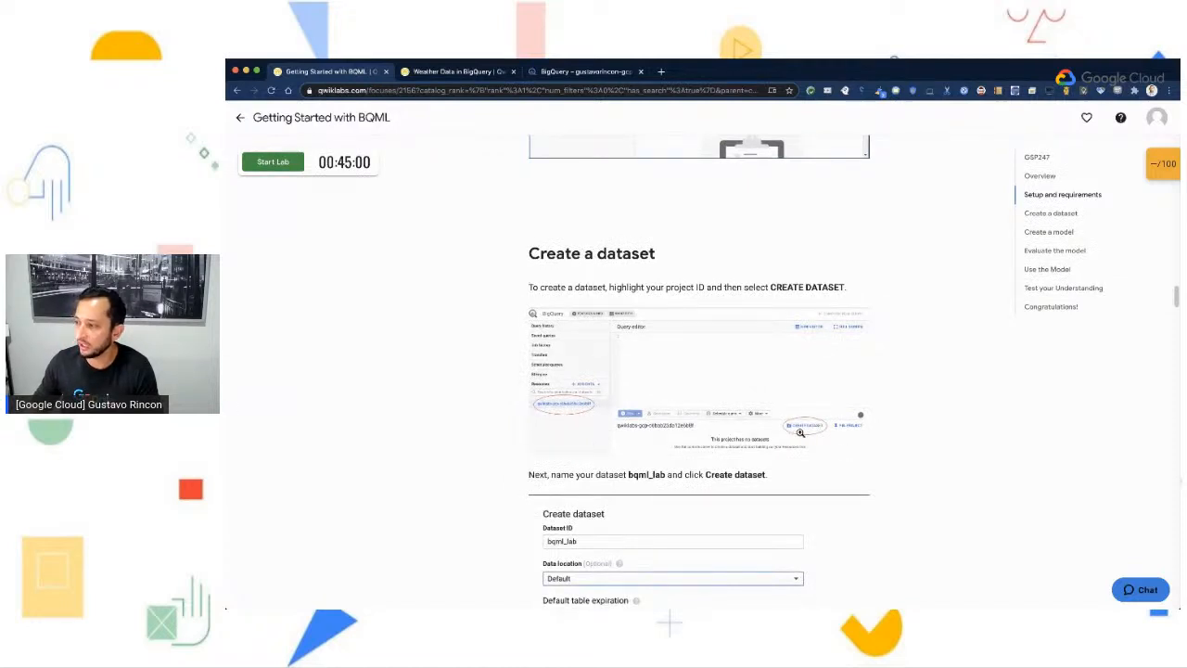
scroll(815, 437, down, 1)
scroll(814, 438, down, 2)
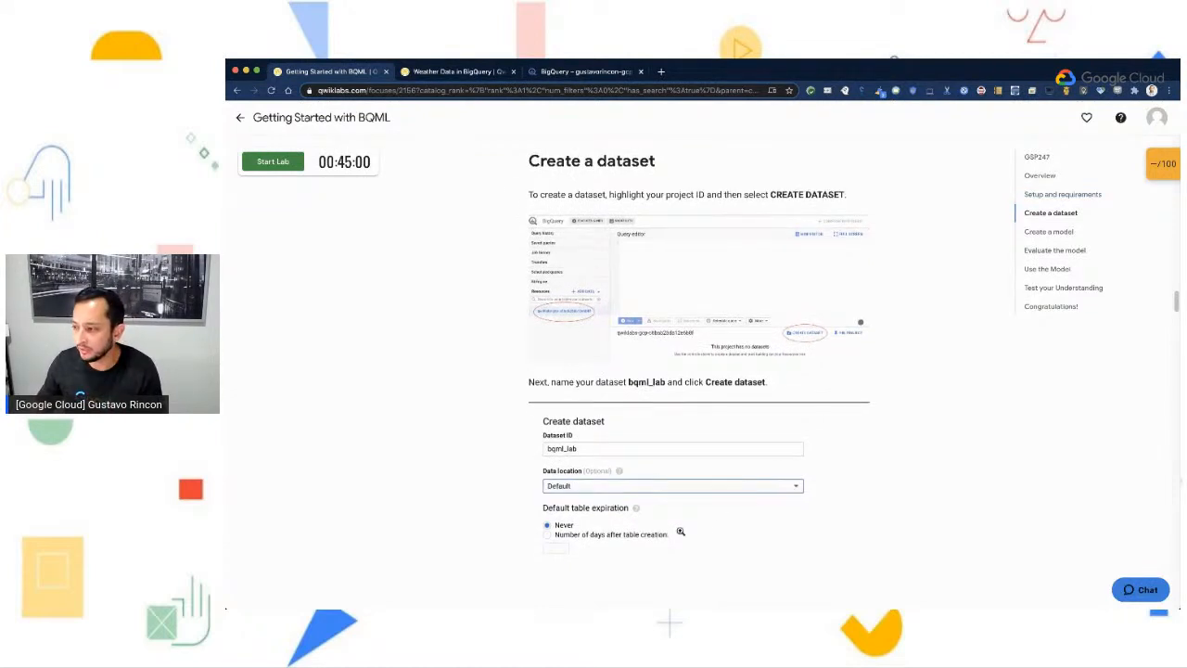
scroll(681, 530, down, 1)
scroll(612, 489, down, 1)
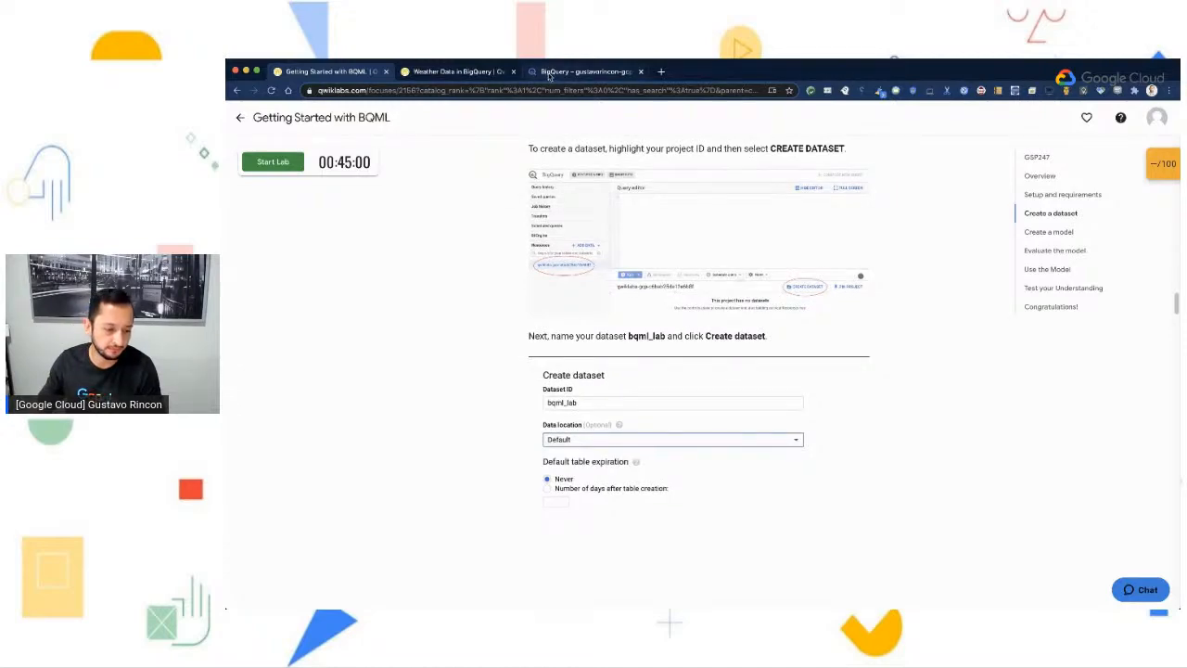
- Switch to the BigQuery console, select the personal project in the resources and look through its existing datasets
click(548, 72)
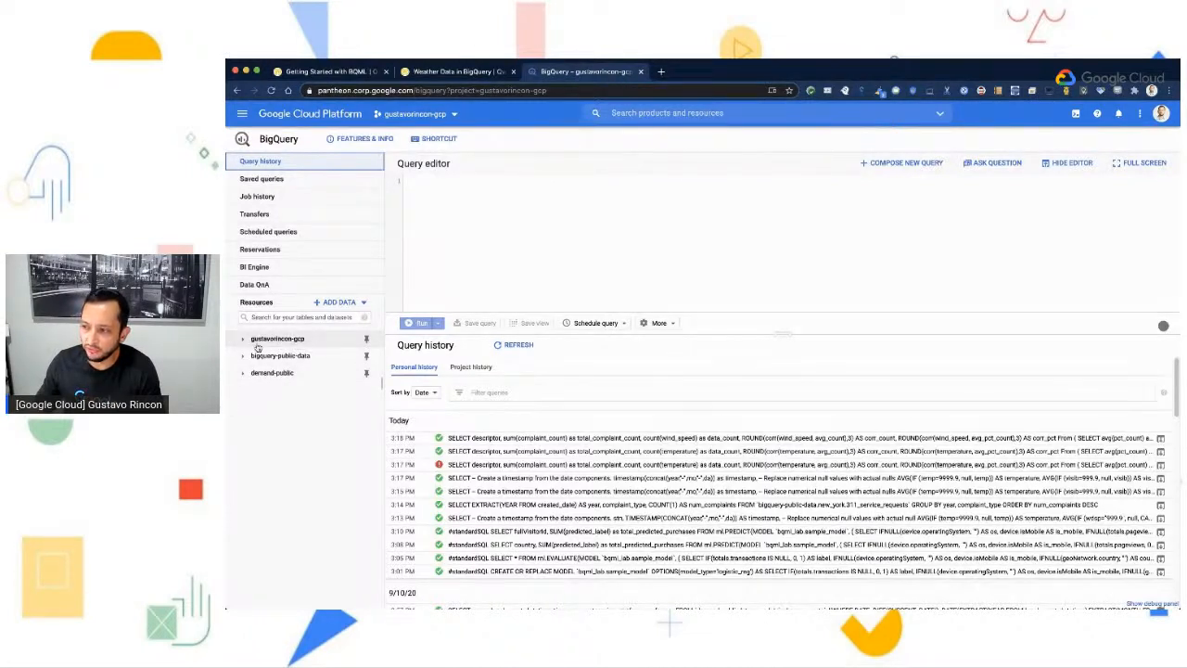
click(298, 341)
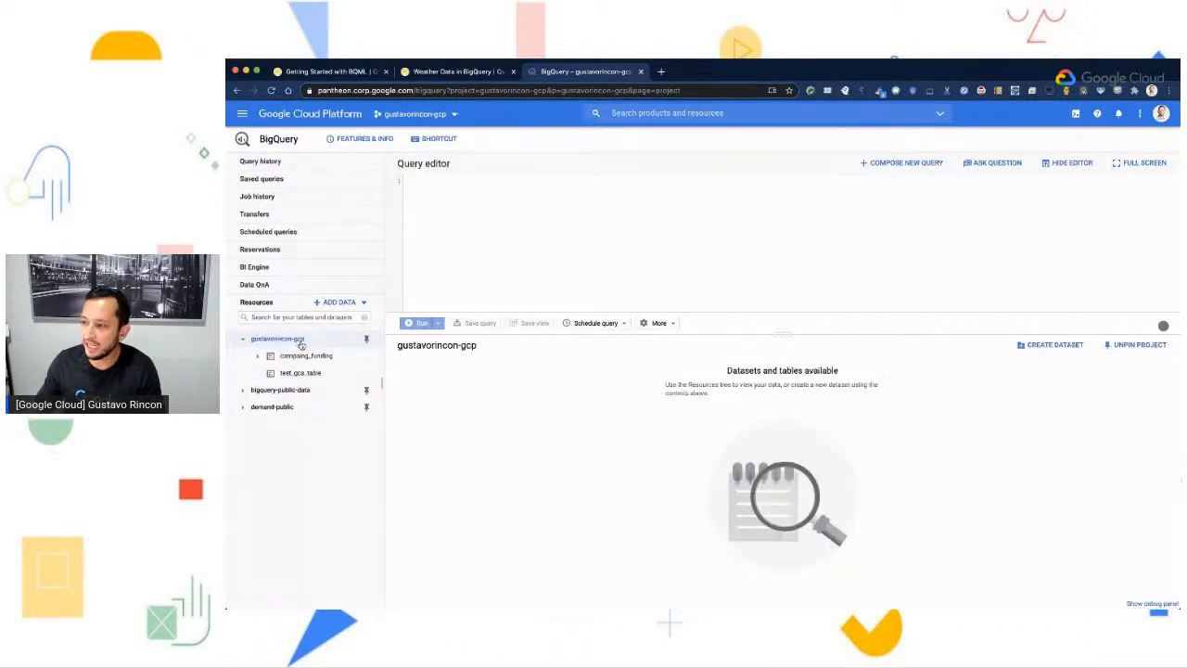
click(258, 357)
click(258, 356)
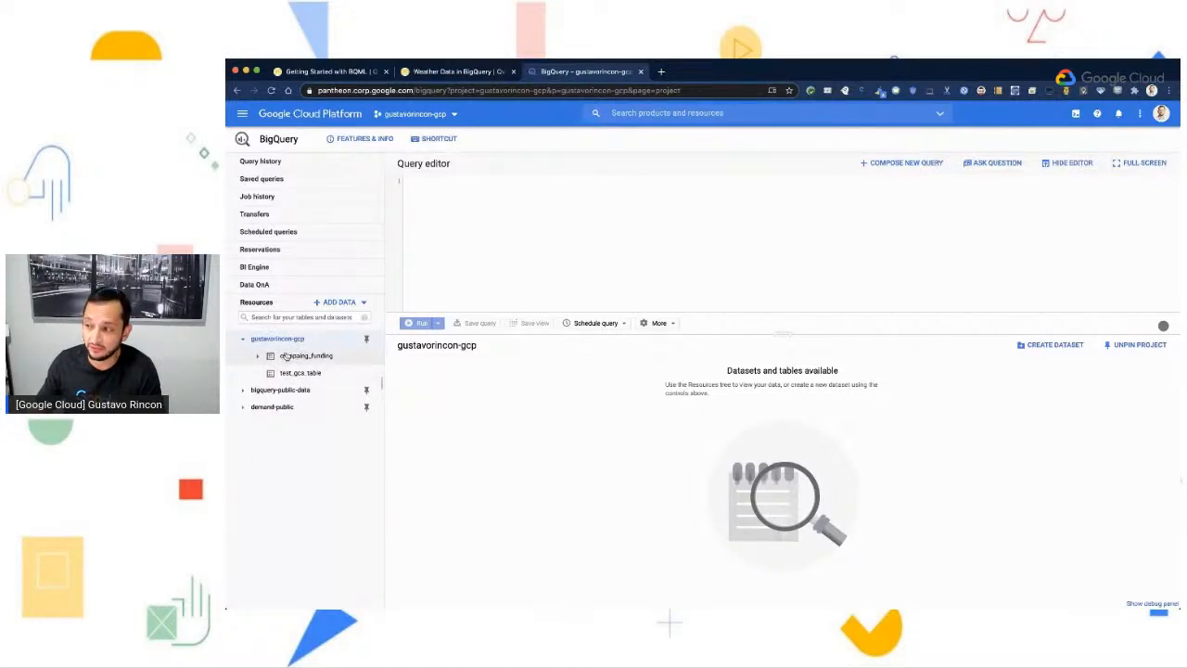
click(312, 341)
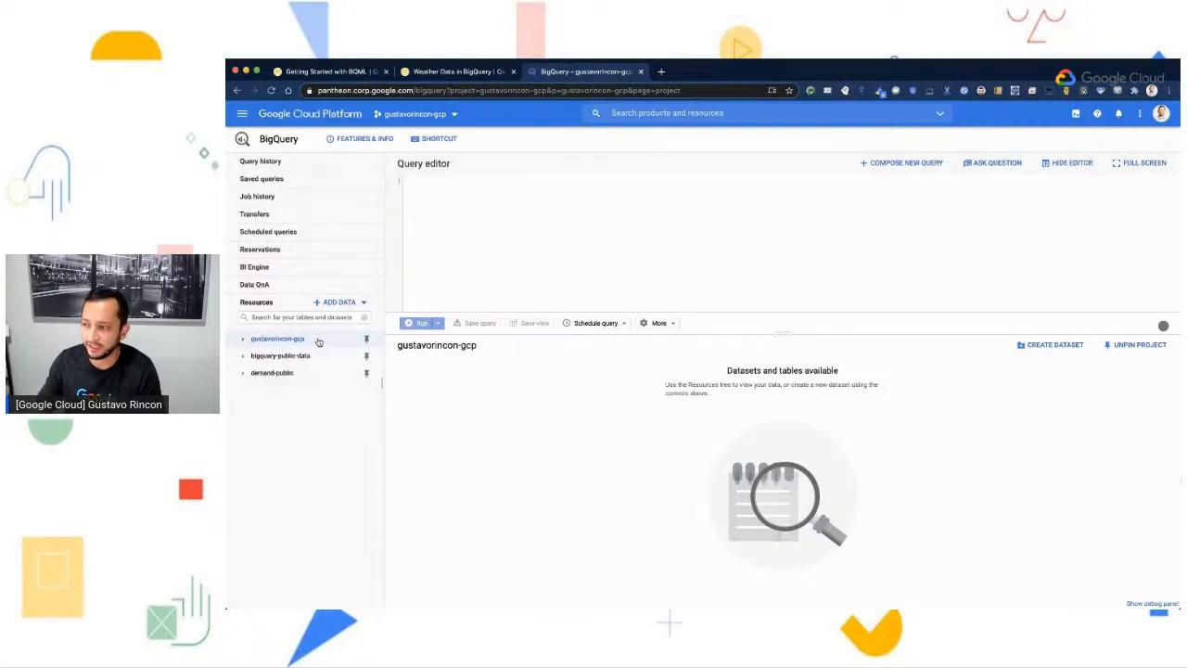
- Create a dataset with the ID bqml_lab in the selected project, keeping the default settings, and open its details
click(1054, 346)
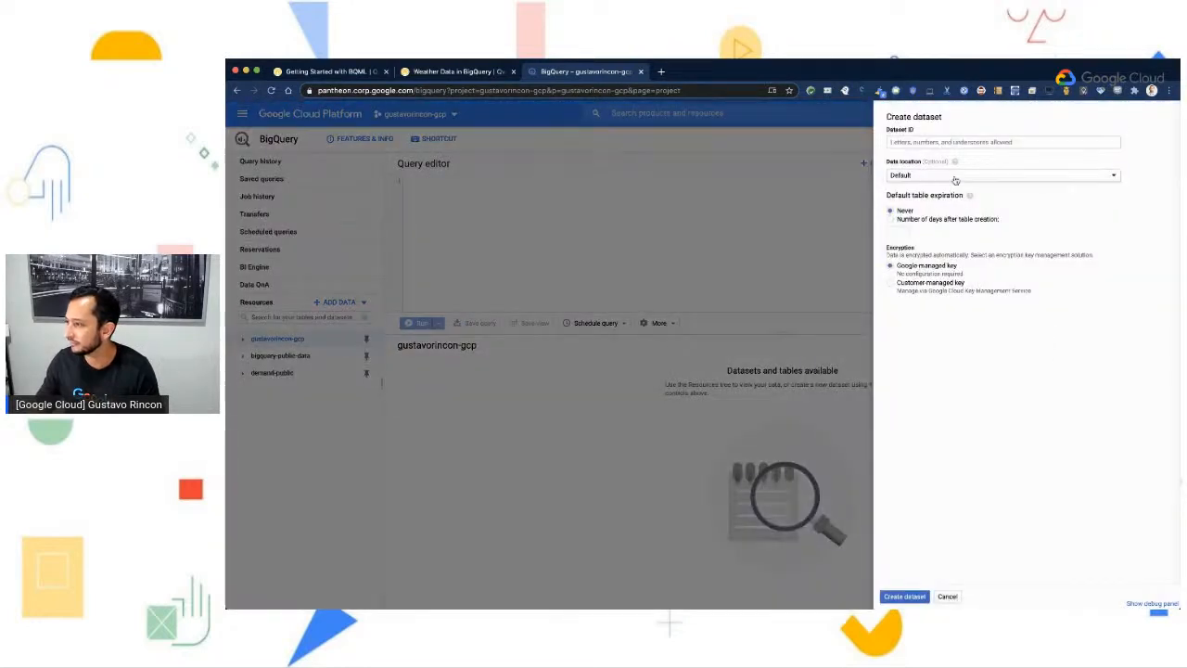
click(942, 143)
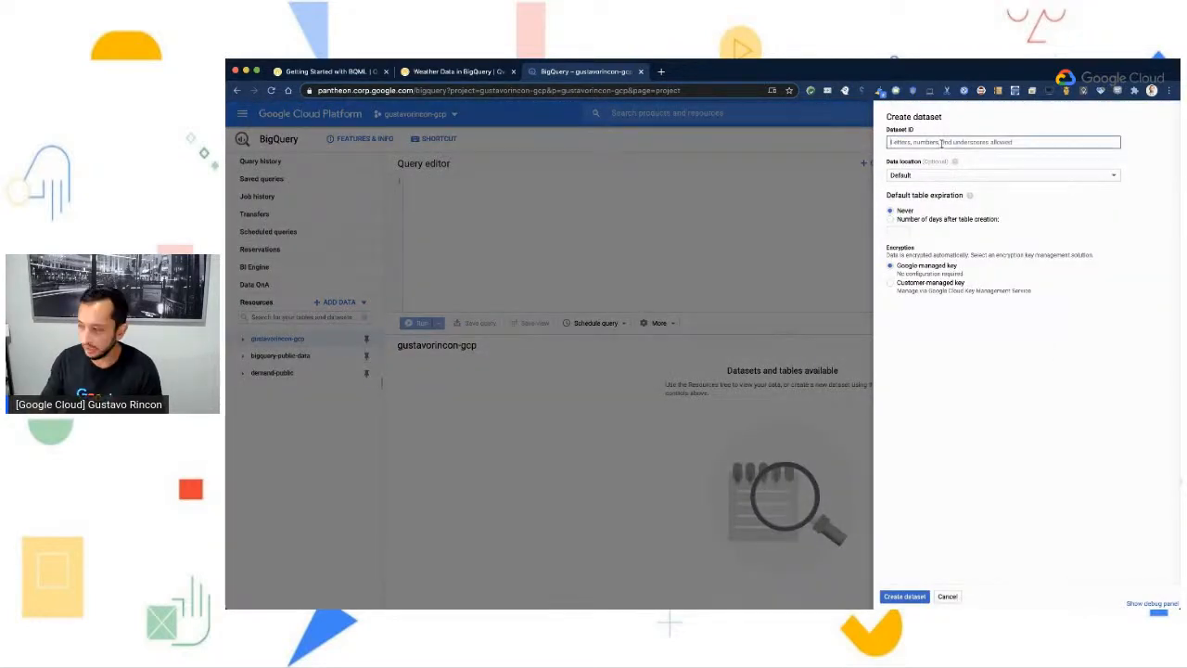
text(bqml_lab)
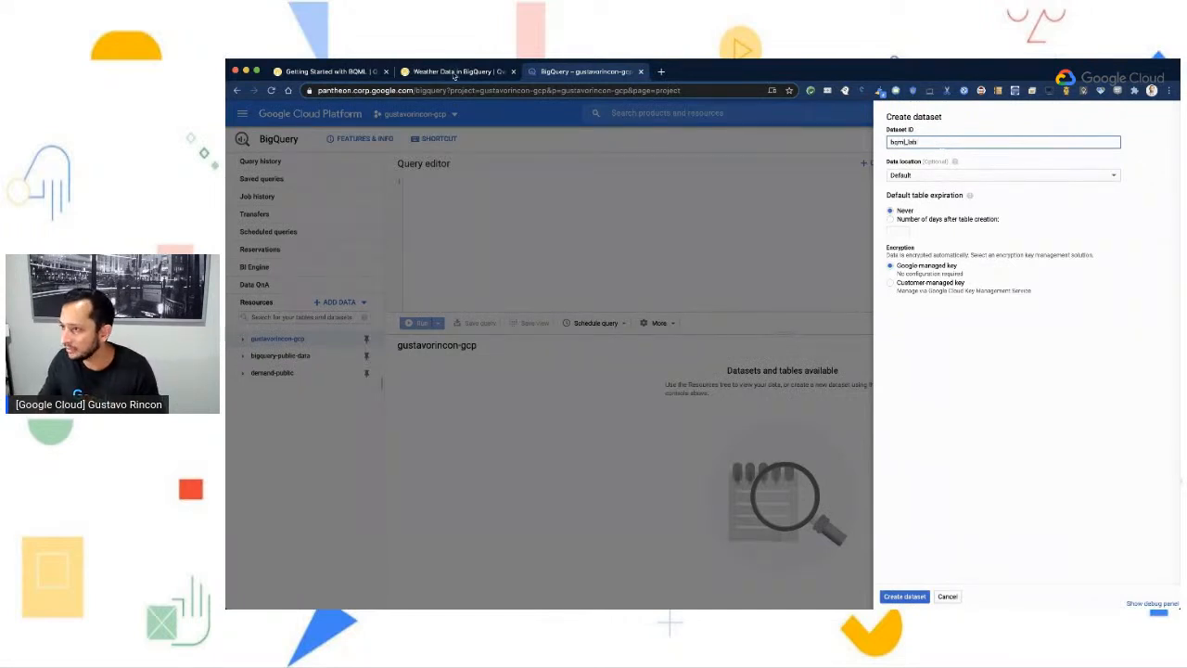
click(366, 74)
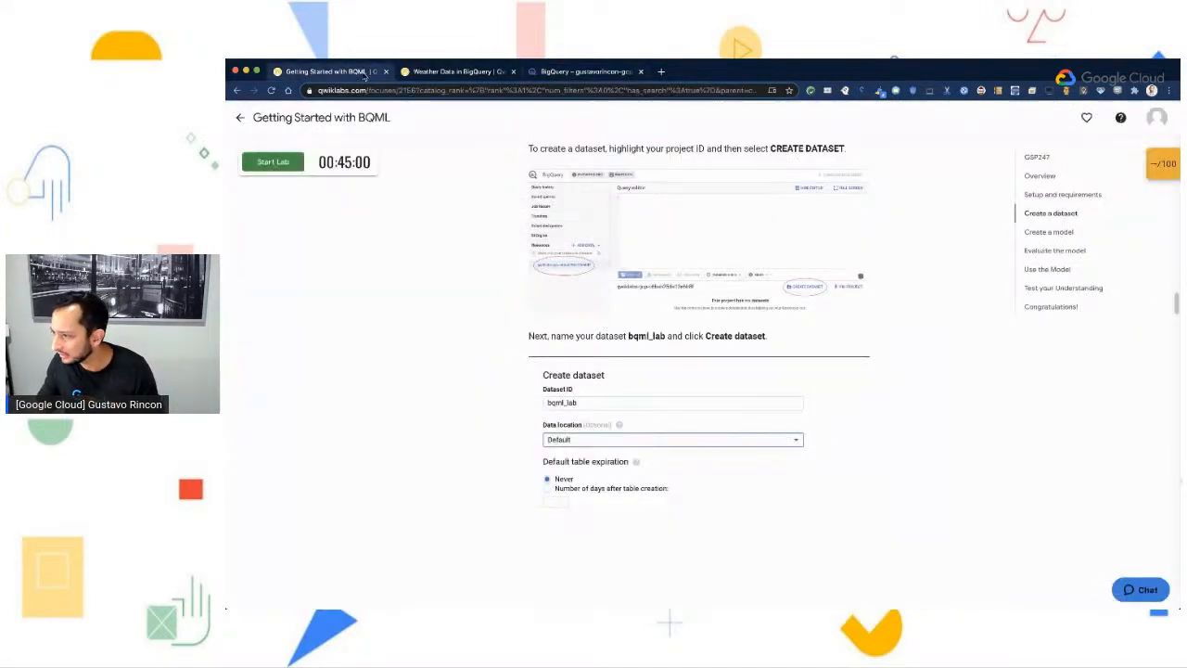
click(588, 74)
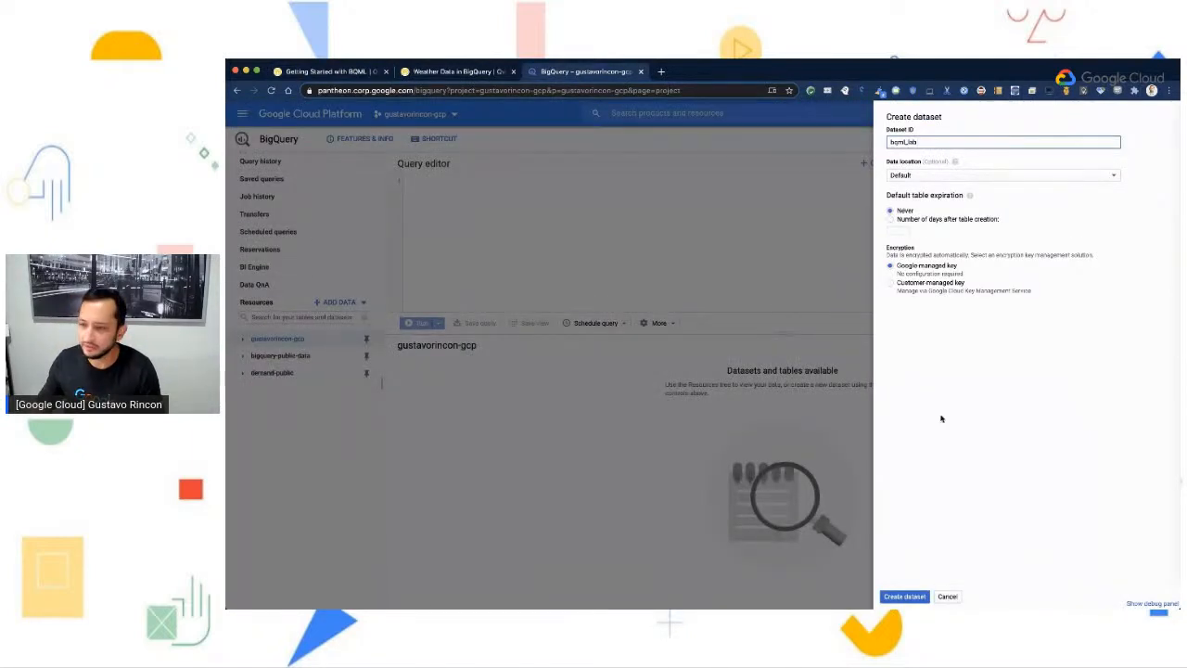
click(896, 599)
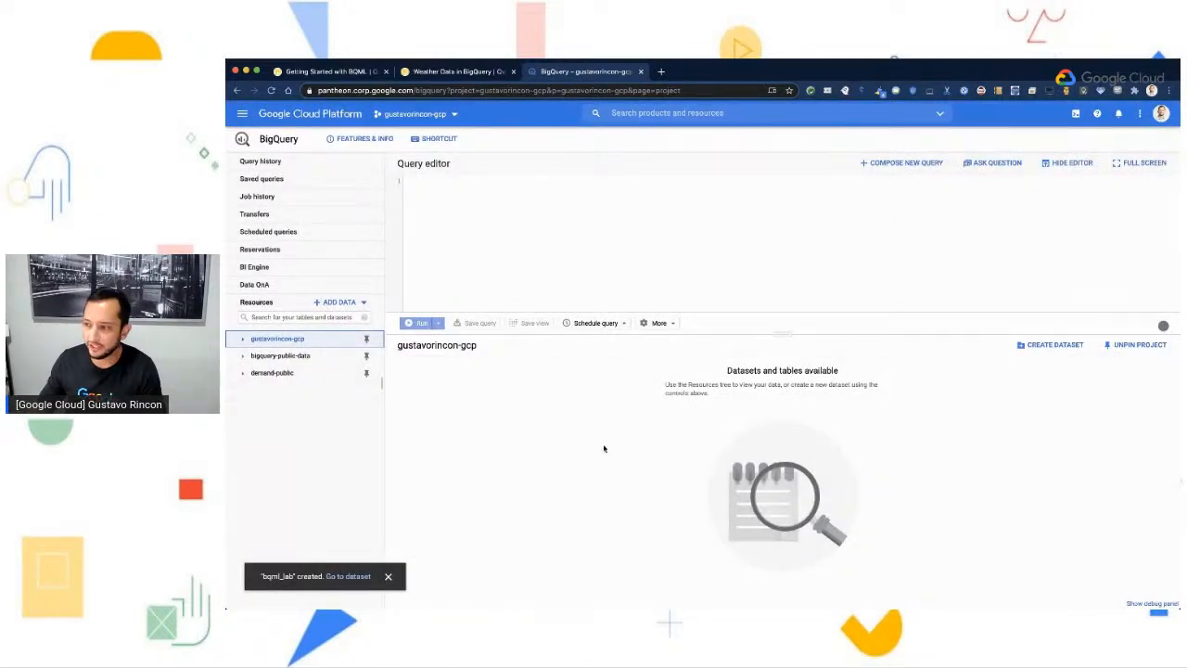
click(243, 339)
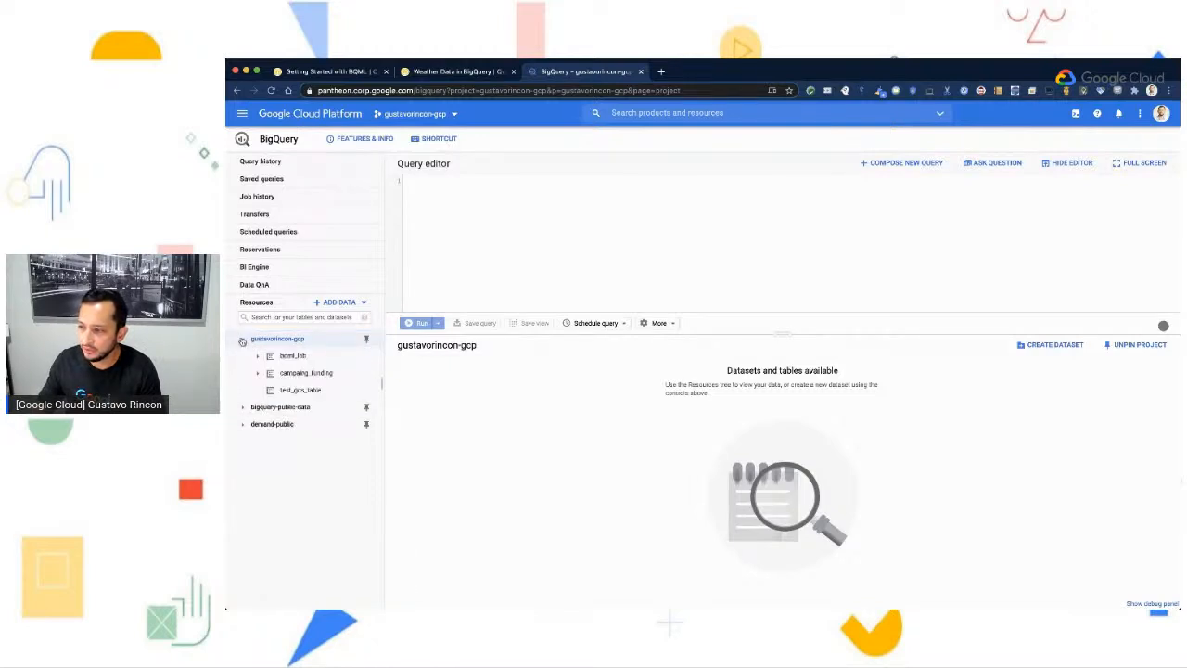
click(286, 357)
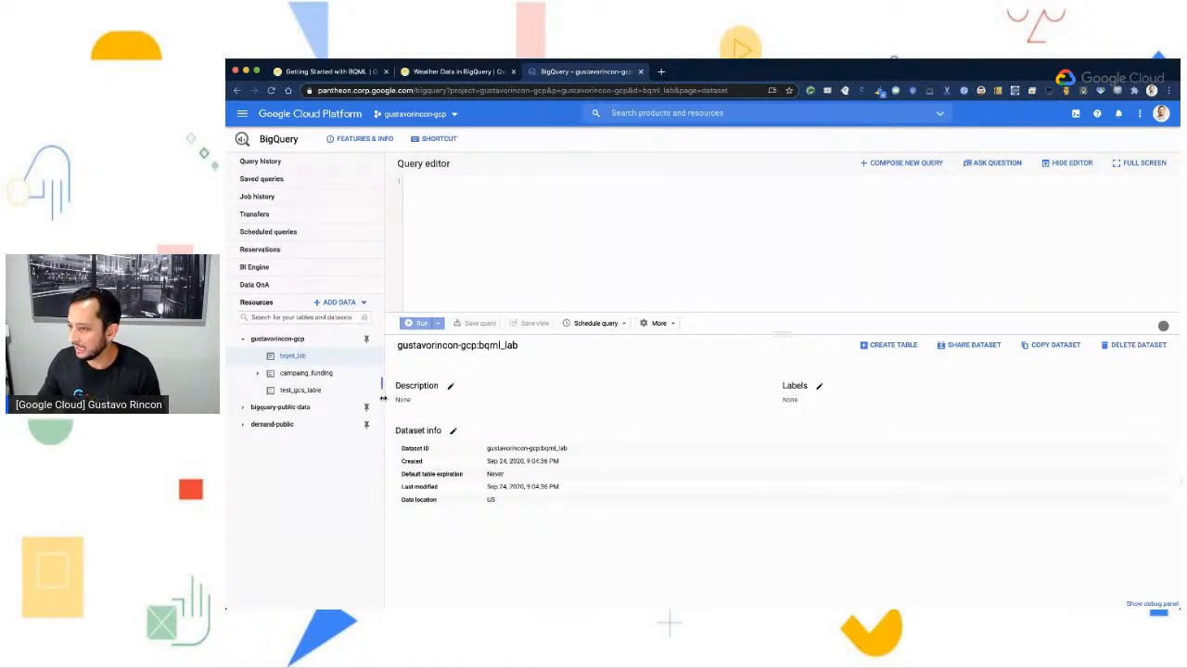
- Copy the CREATE OR REPLACE MODEL query for bqml_lab.sample_model from the guide's Create a model section into the BigQuery query editor
click(334, 72)
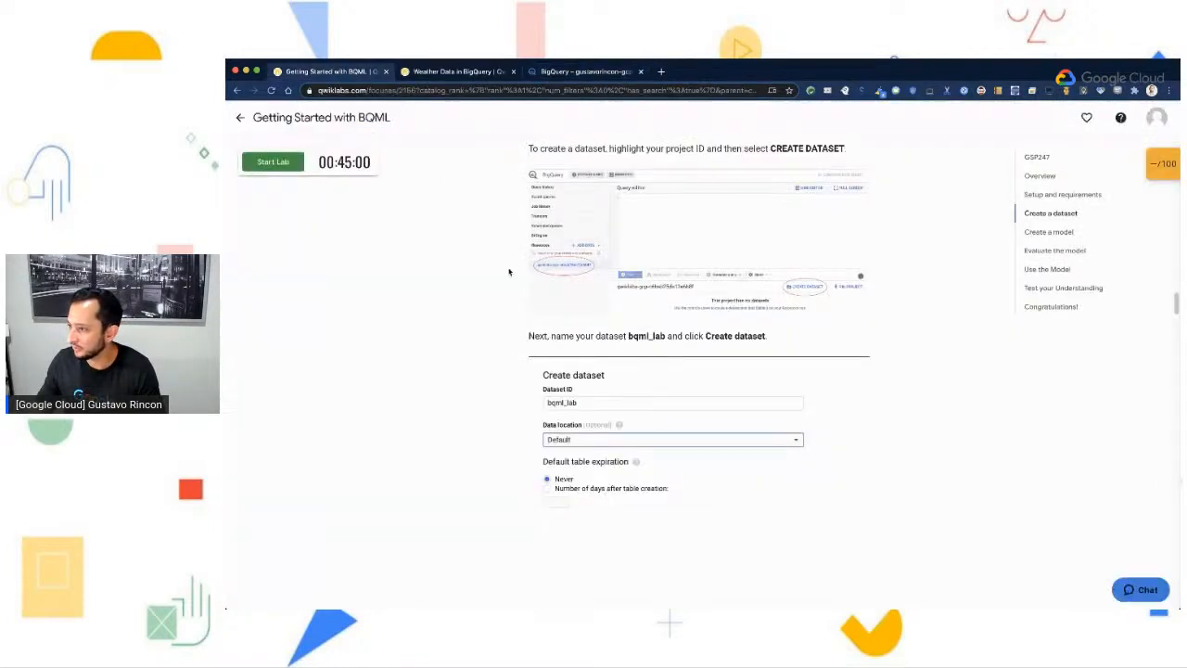
scroll(751, 514, down, 5)
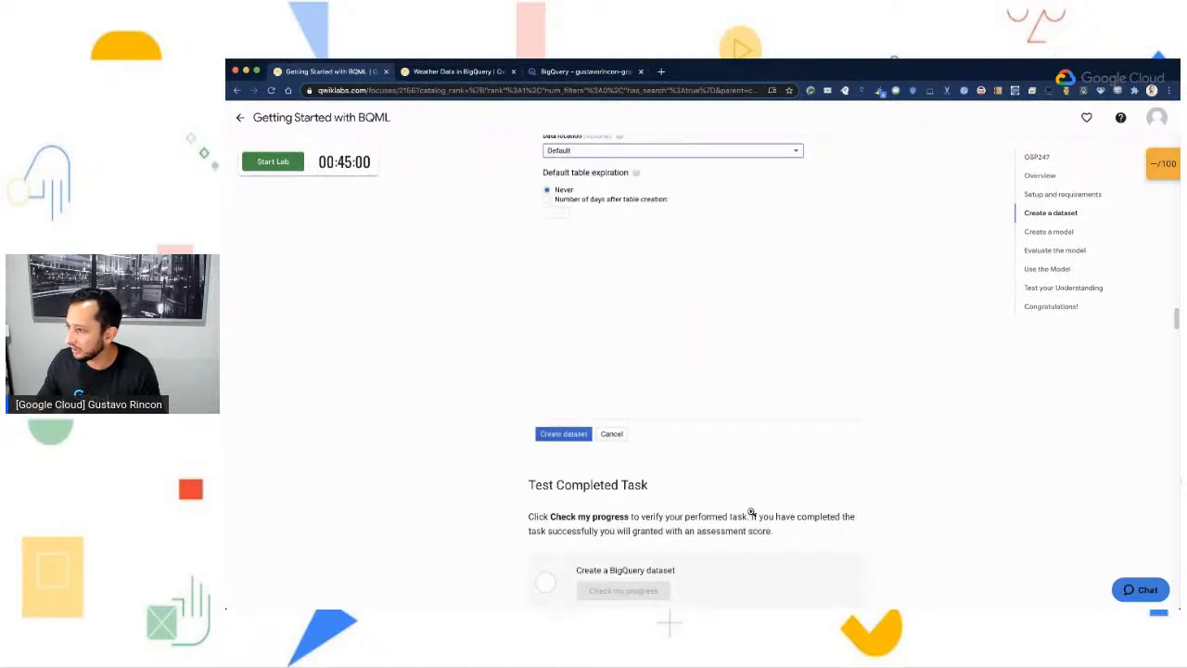
scroll(751, 514, down, 1)
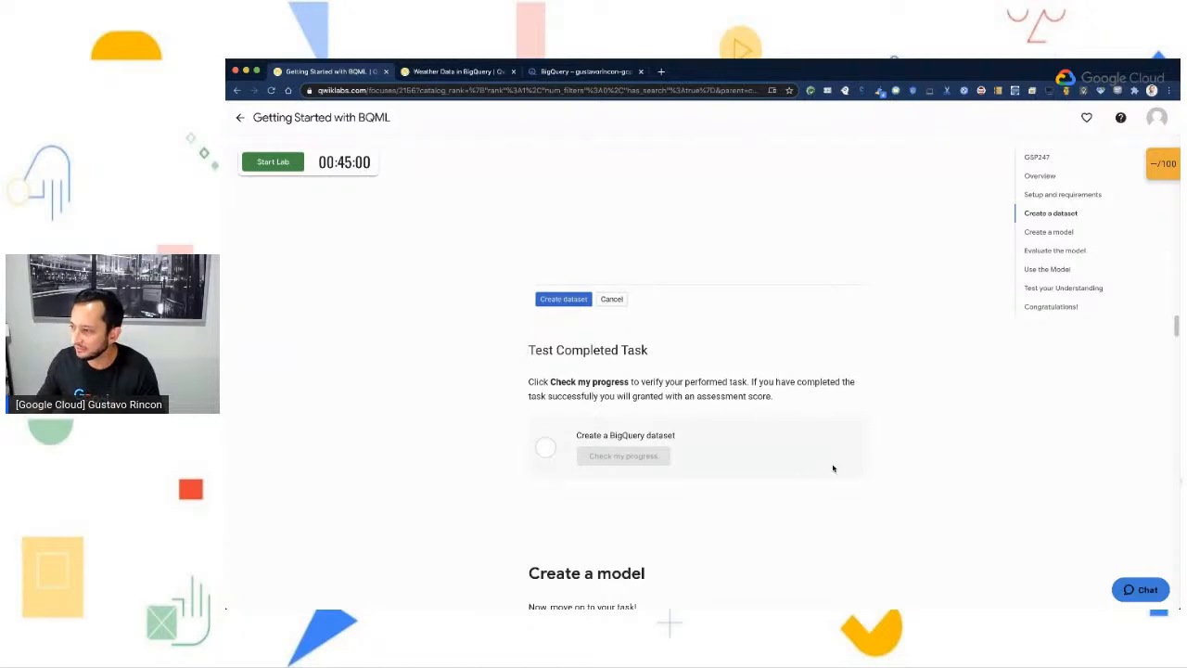
scroll(834, 468, down, 1)
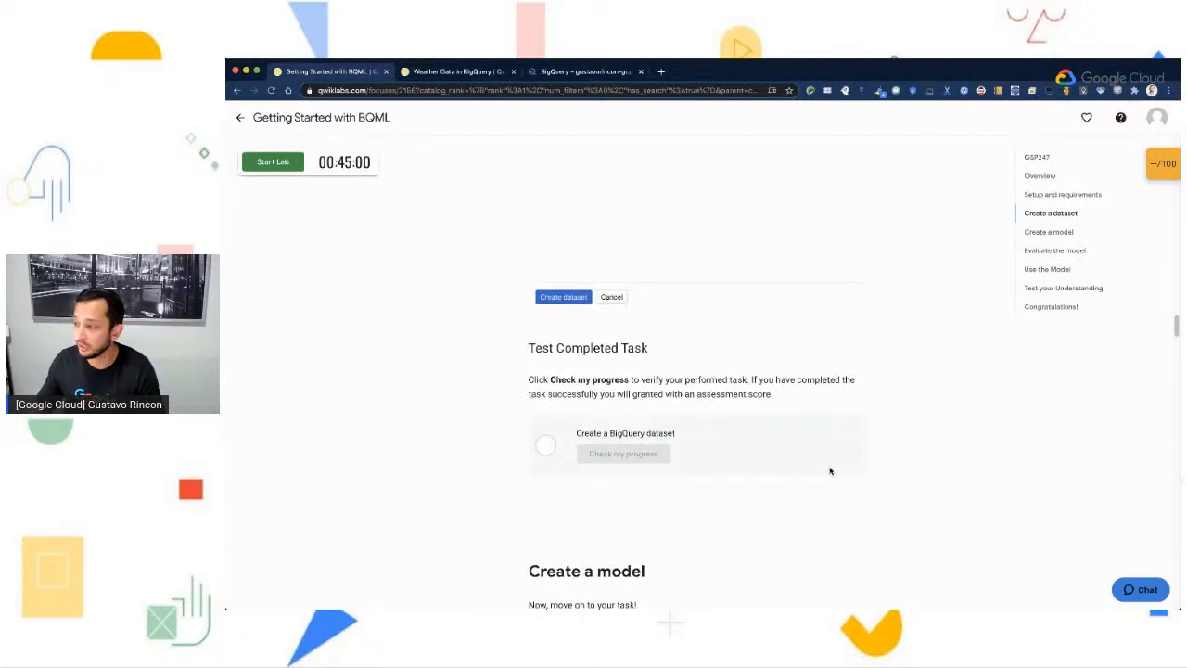
scroll(830, 471, down, 8)
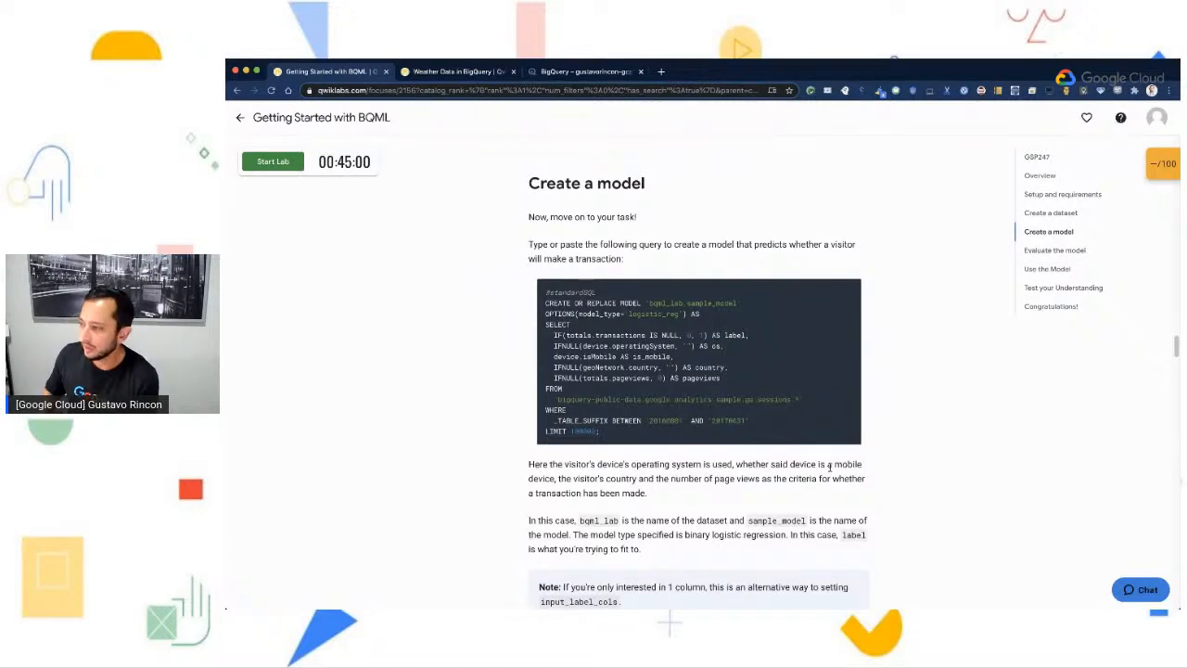
mouse_move(832, 316)
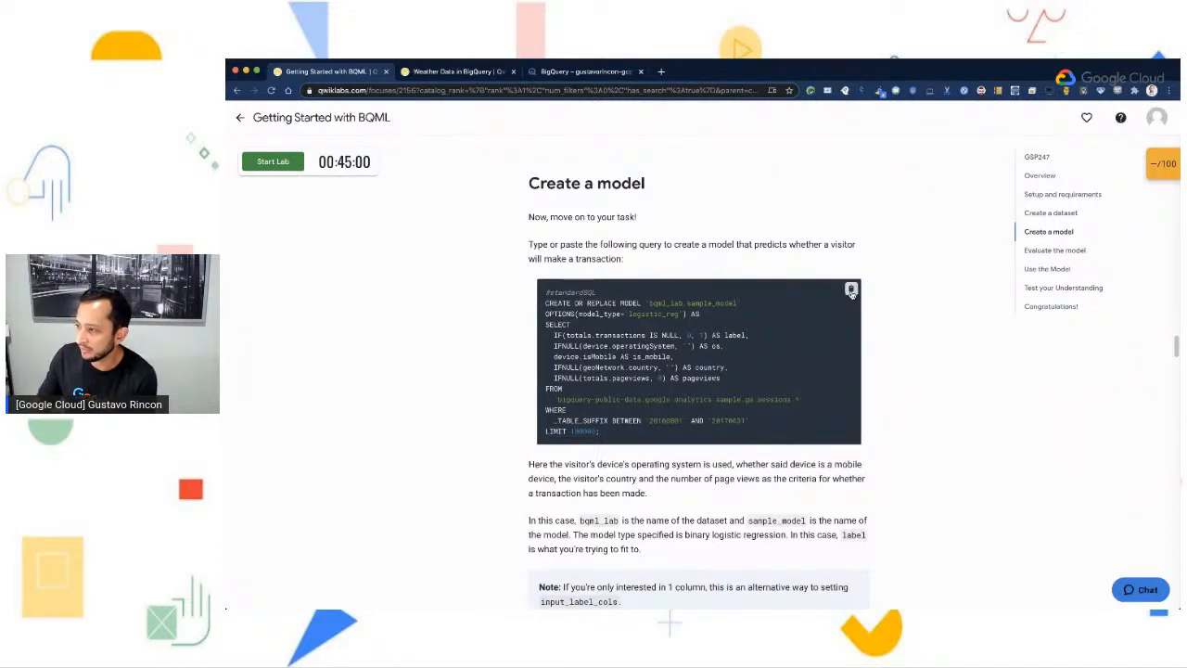
click(851, 291)
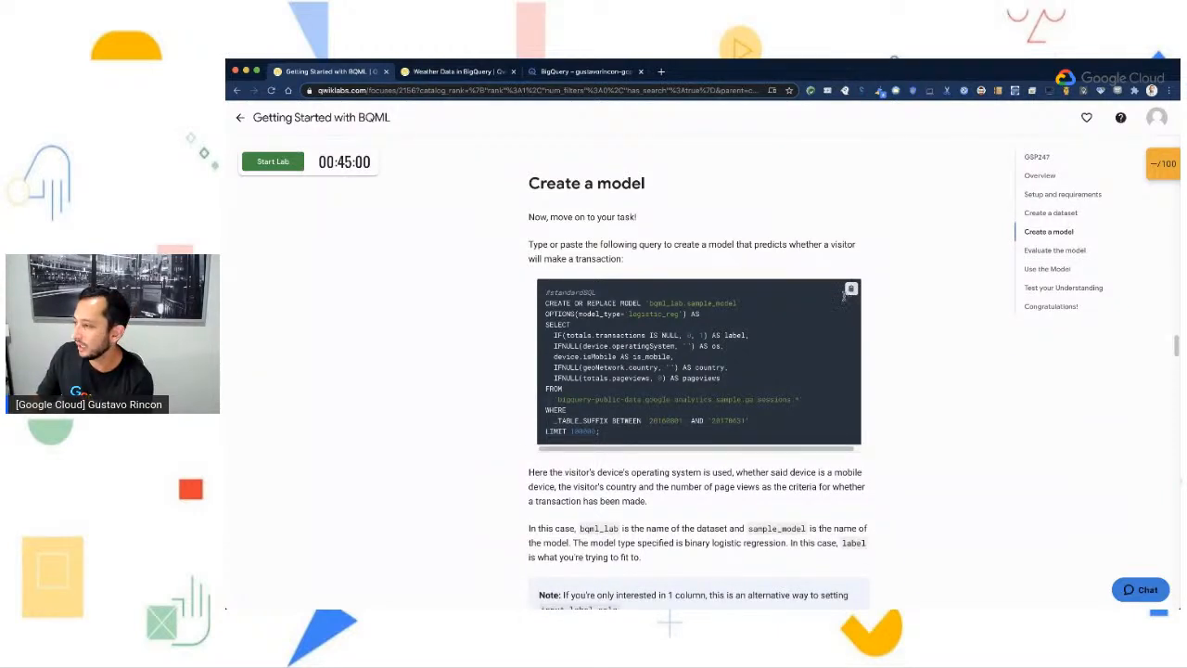
click(570, 71)
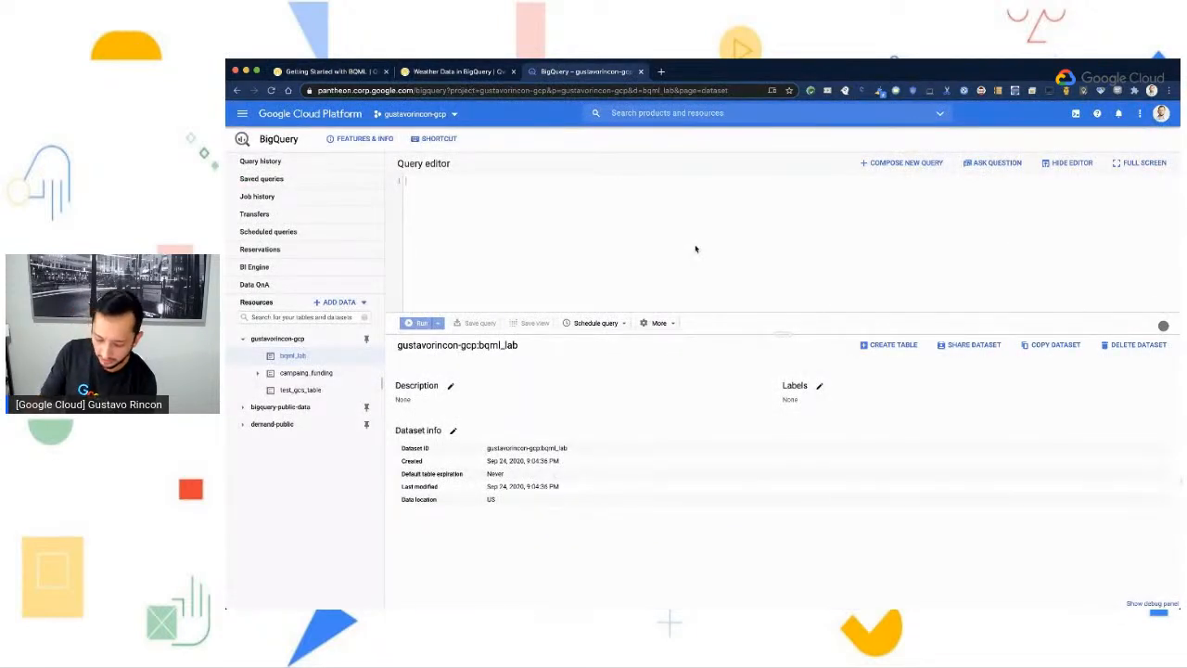
key(ctrl+v)
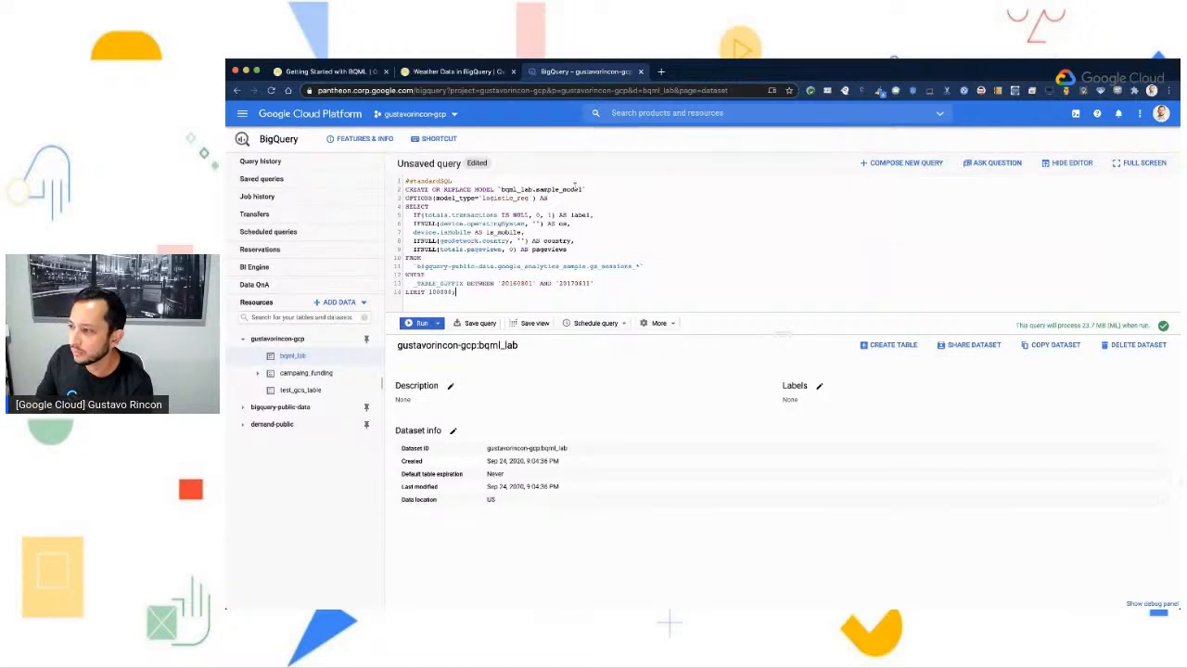
- Examine the query's model name, logistic_reg model type, SELECT columns and google_analytics_sample source table
drag(581, 188, 537, 190)
click(501, 189)
click(566, 209)
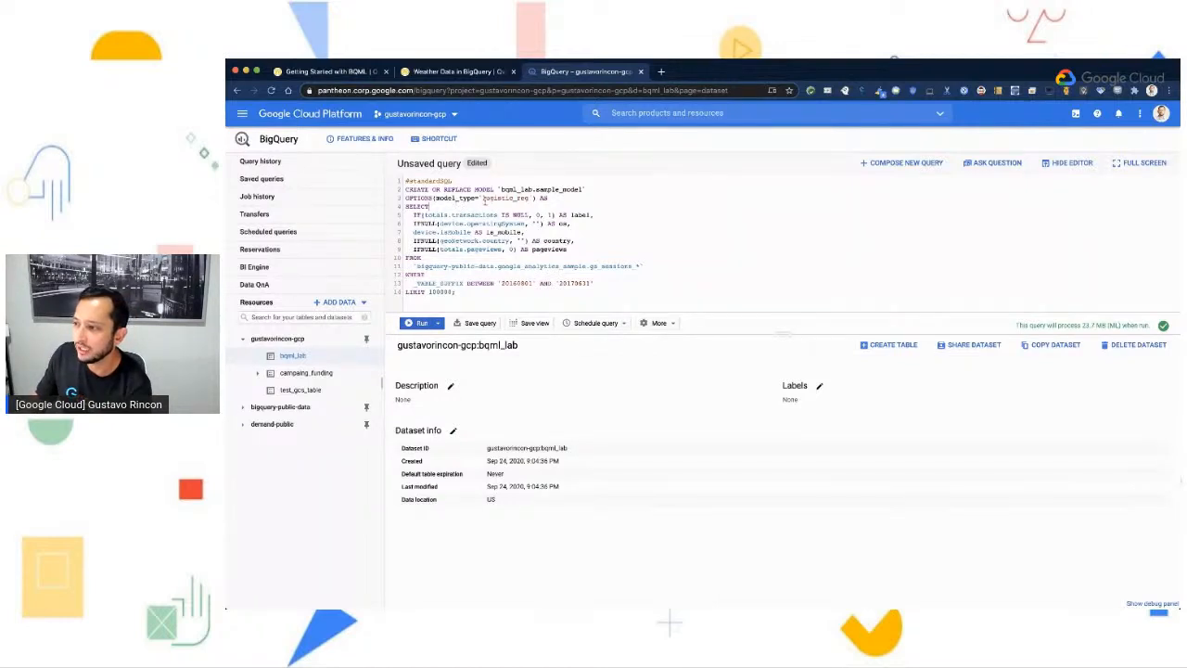
drag(481, 198, 528, 198)
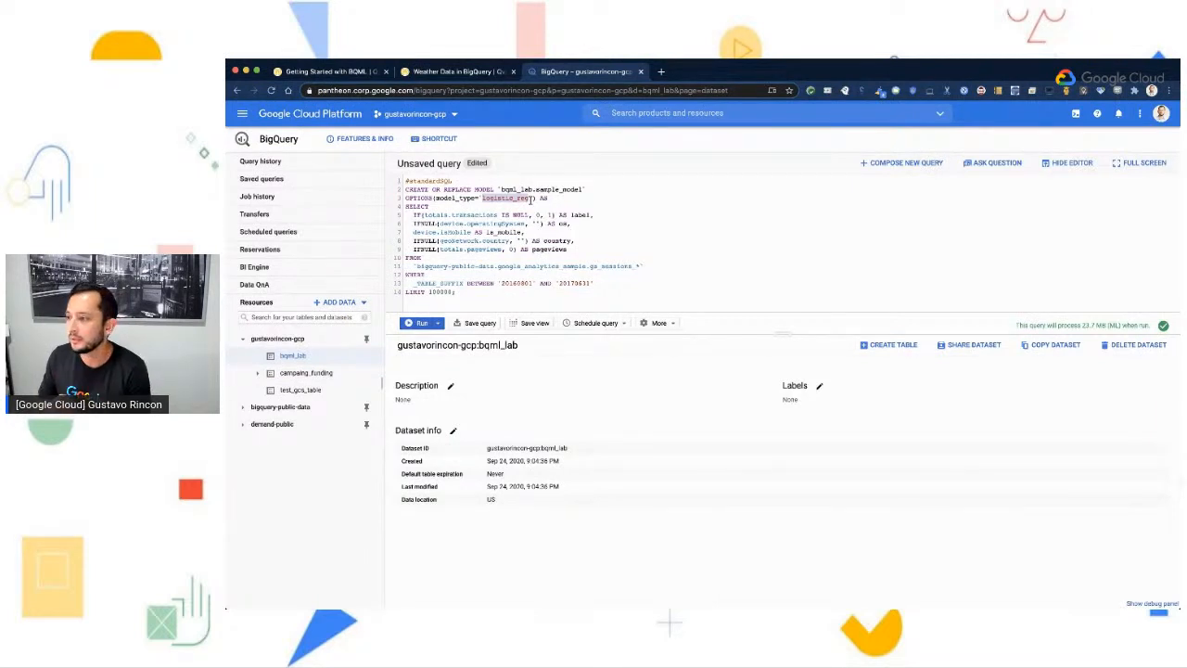
click(516, 212)
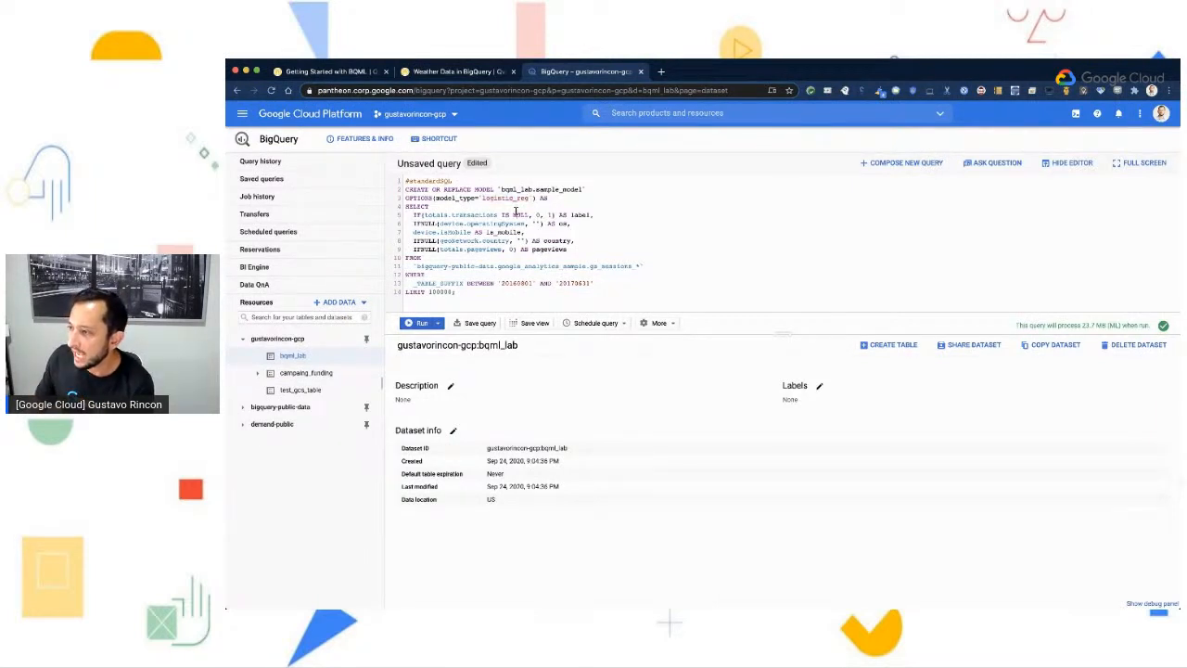
drag(406, 206, 608, 259)
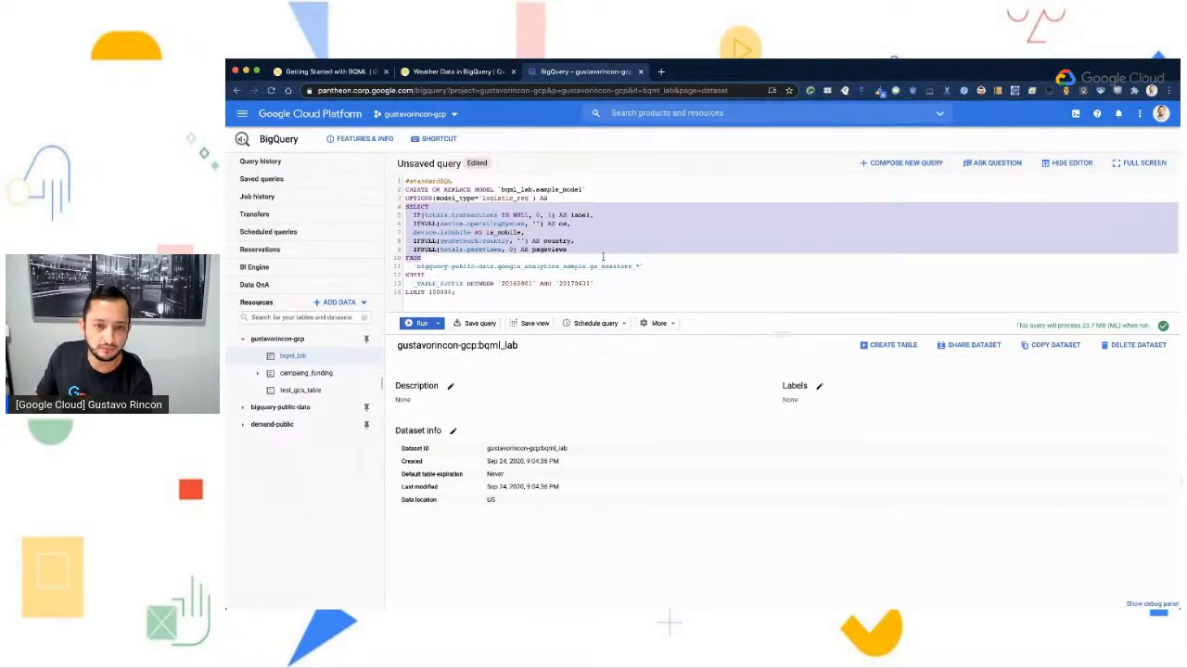
click(593, 254)
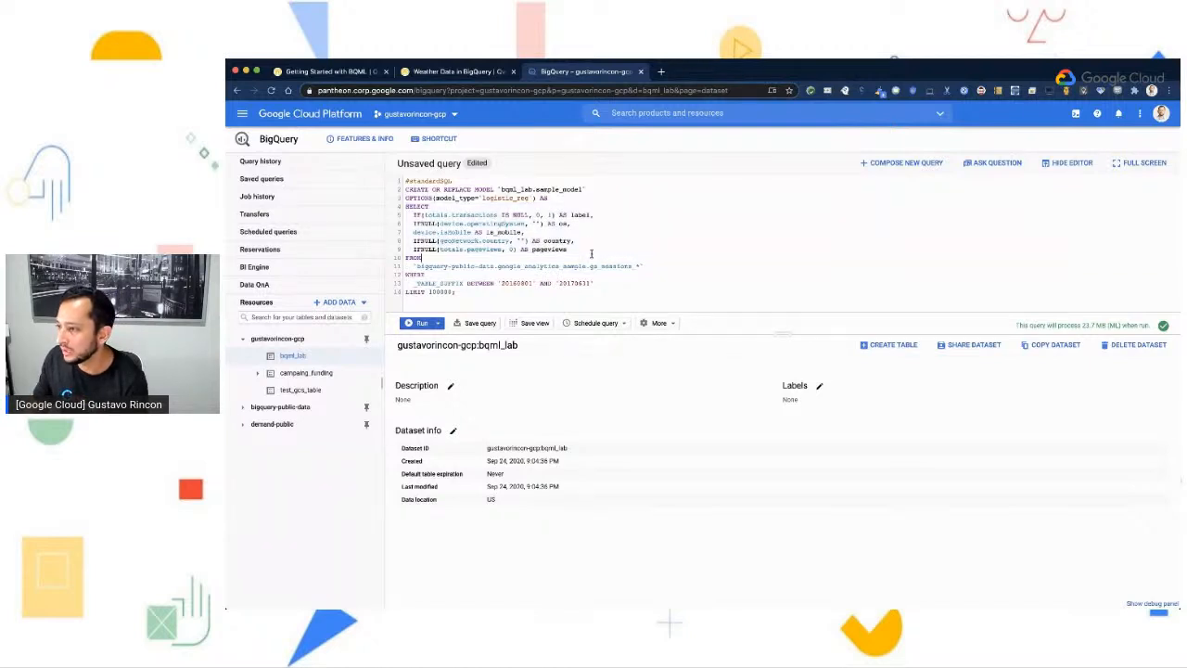
drag(415, 266, 627, 266)
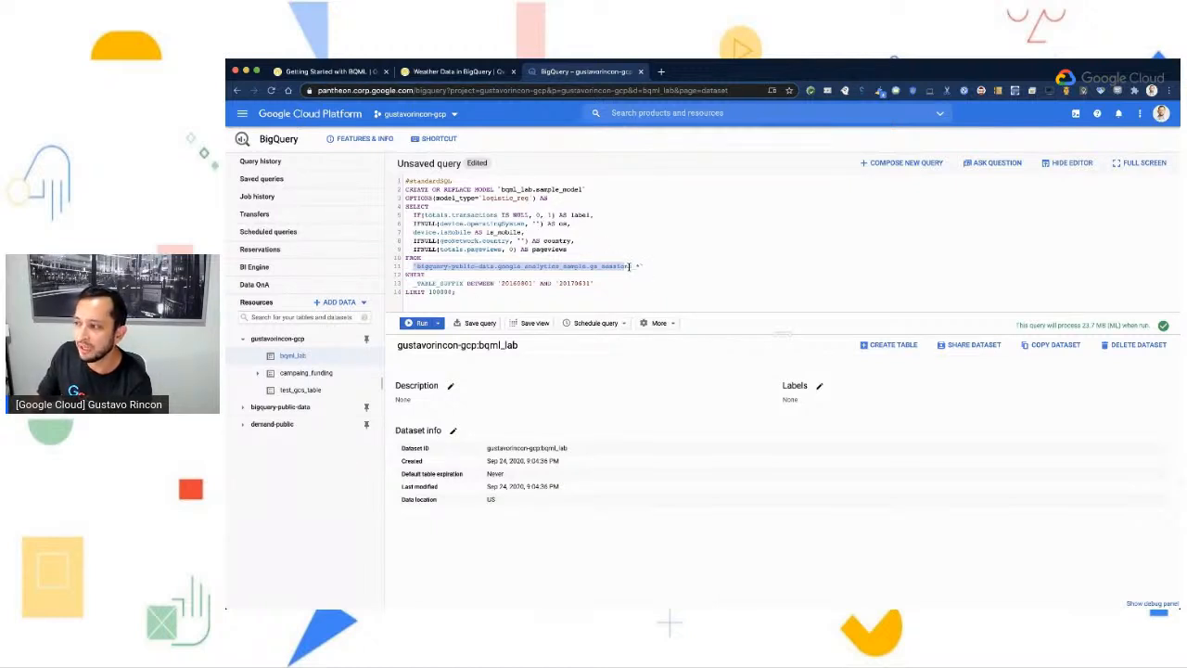
- Examine the wildcard table name ga_sessions_* in the query's FROM clause
click(634, 267)
drag(635, 266, 562, 274)
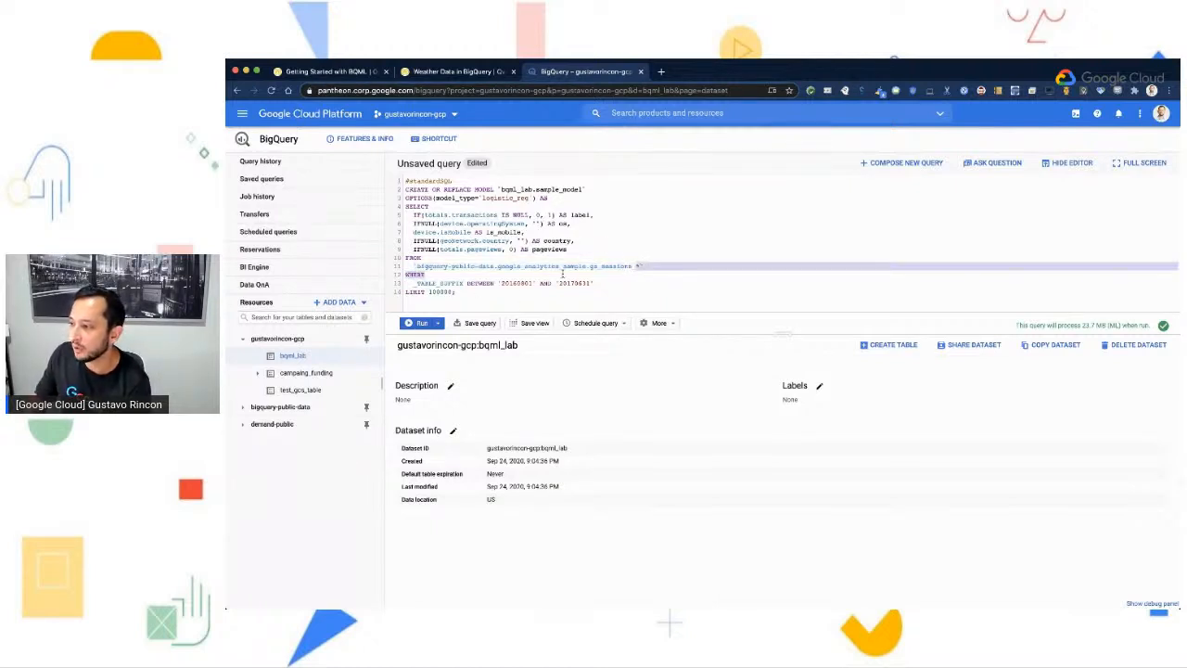
click(649, 265)
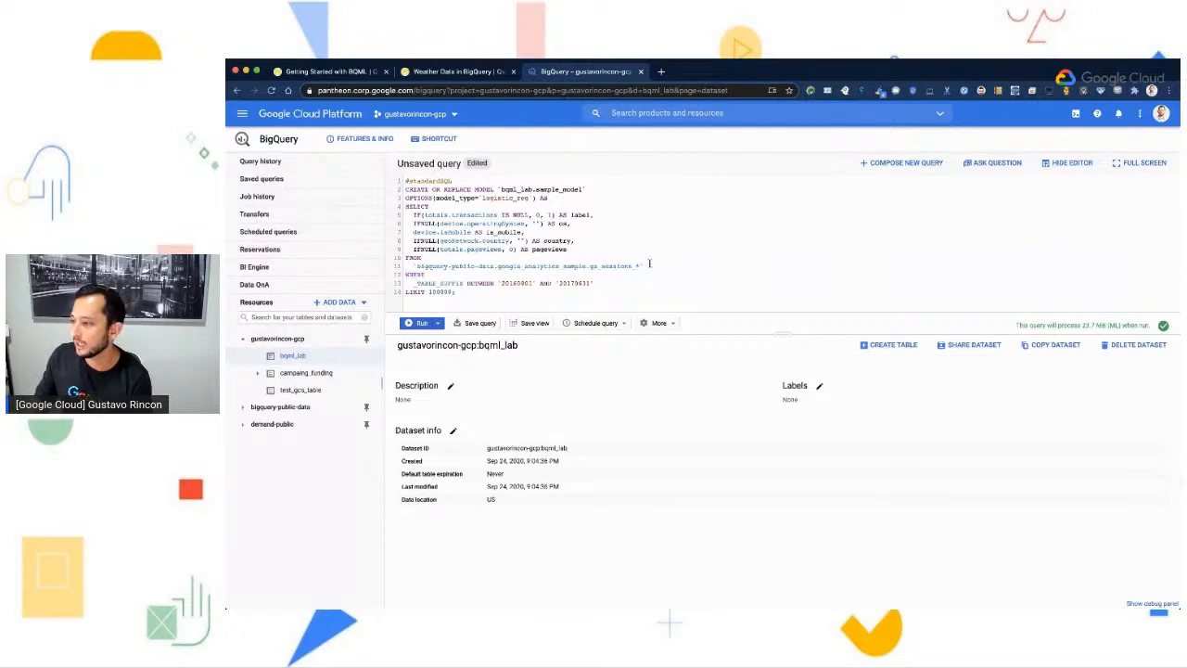
drag(591, 268, 635, 267)
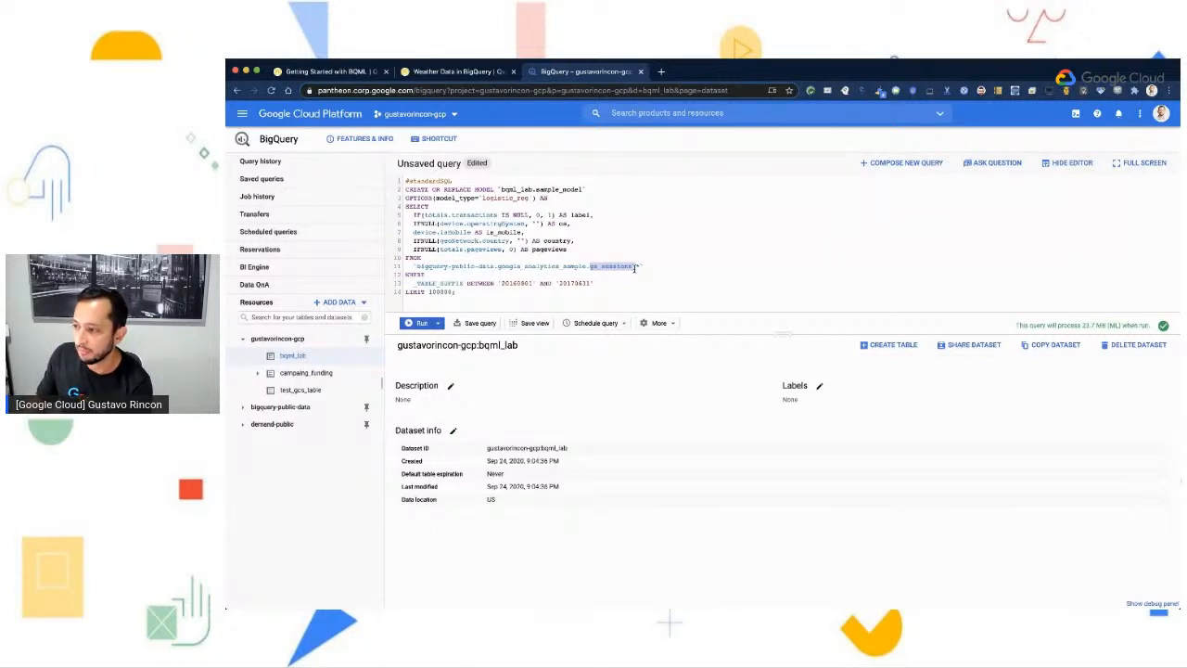
click(635, 267)
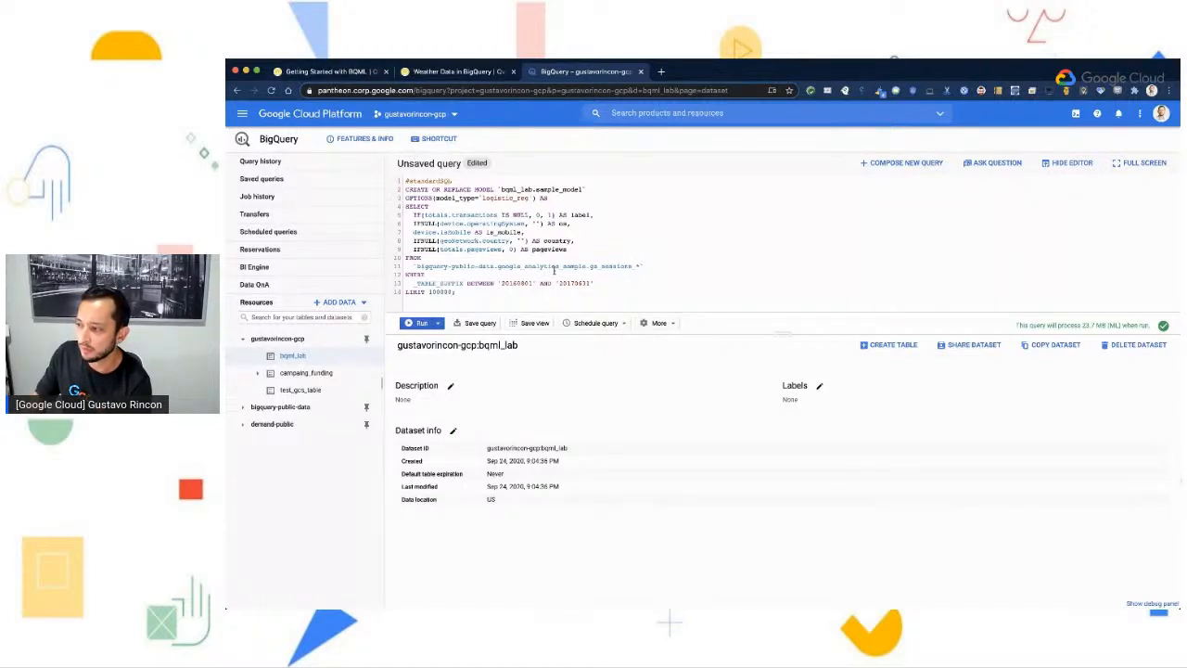
- Switch to the Getting Started with BQML guide and read its explanation of bqml_lab, sample_model, the model type and the label column
click(315, 72)
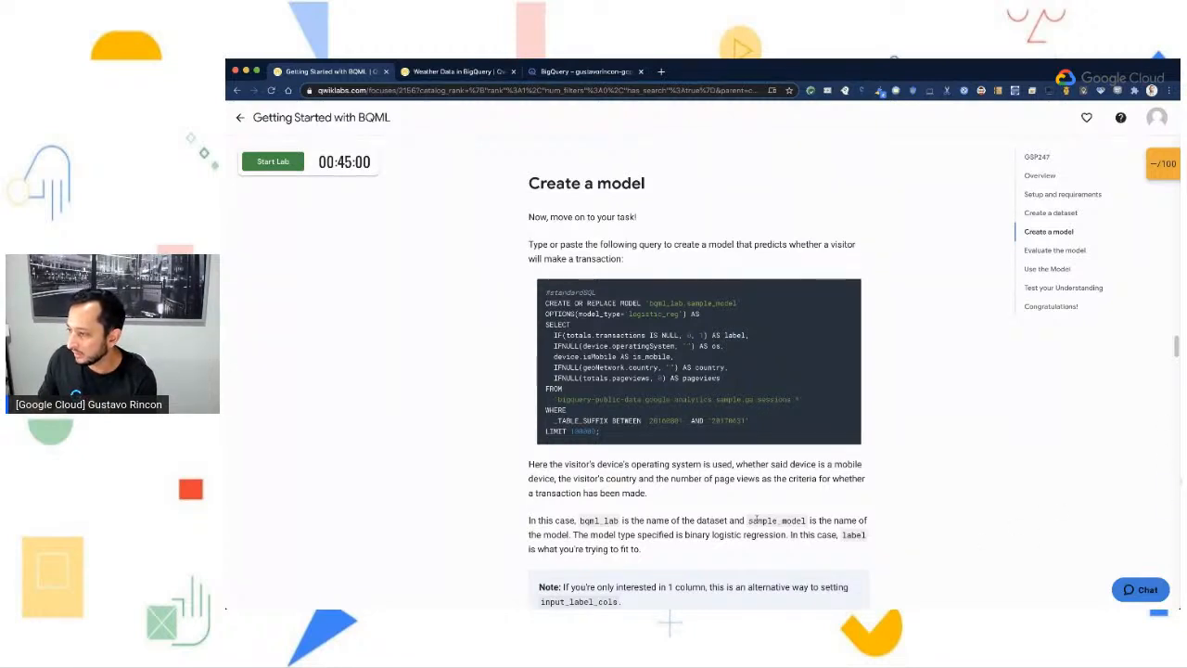
drag(747, 520, 805, 522)
scroll(805, 522, down, 1)
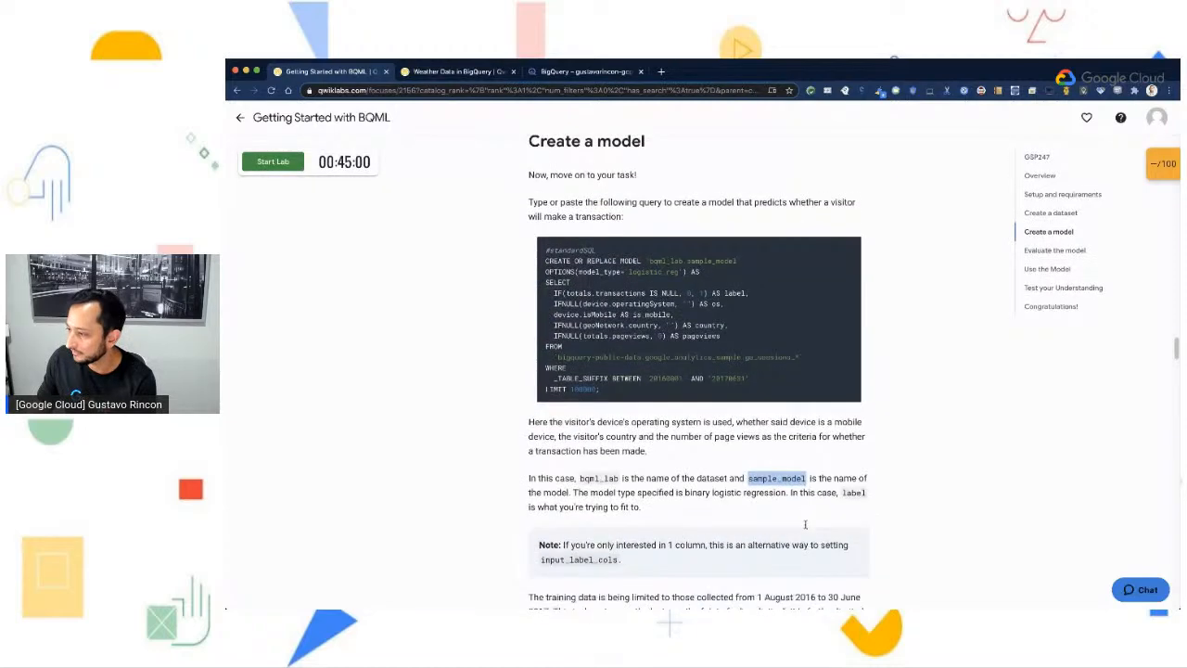
click(806, 525)
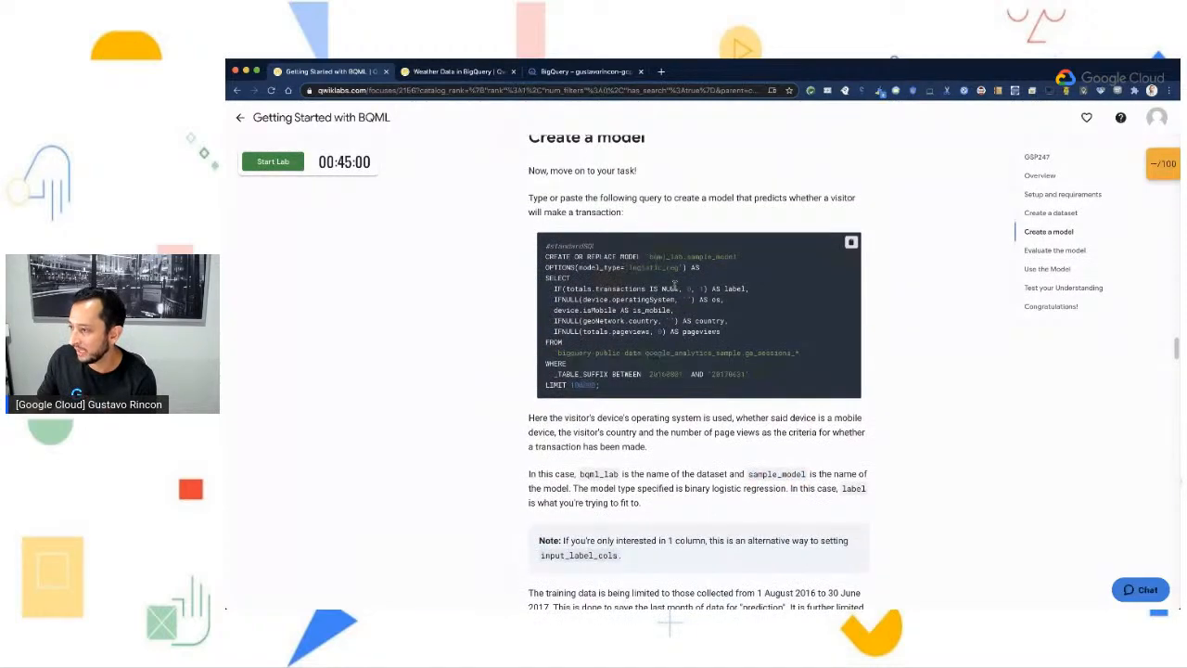
scroll(812, 490, down, 2)
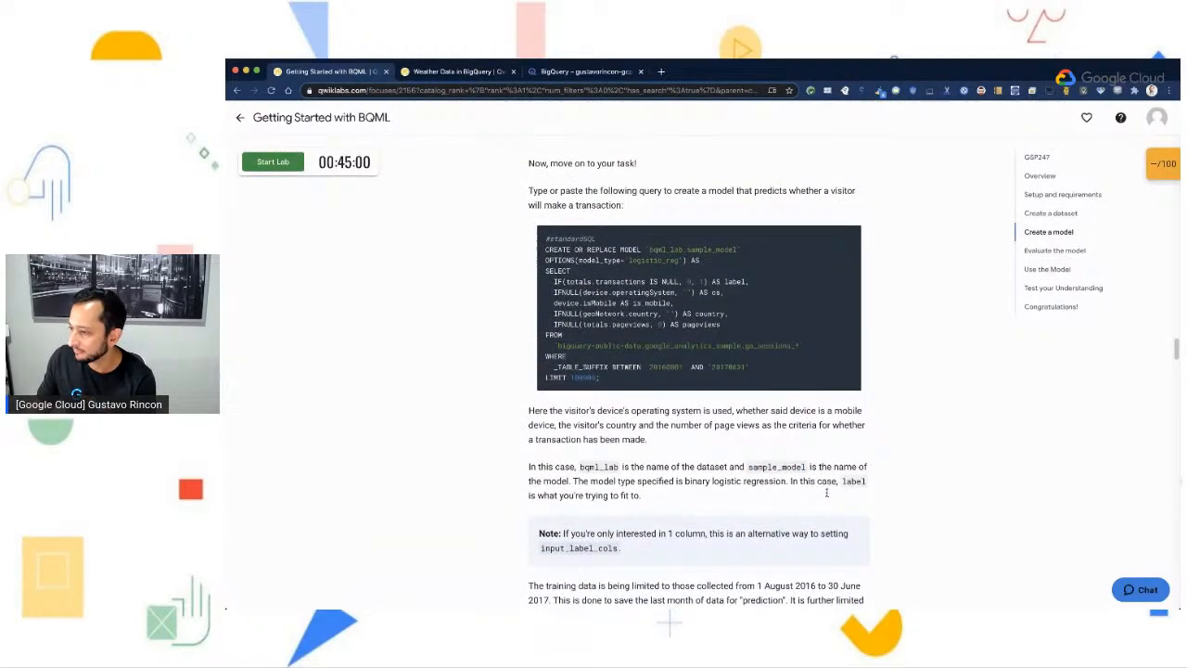
scroll(826, 493, down, 1)
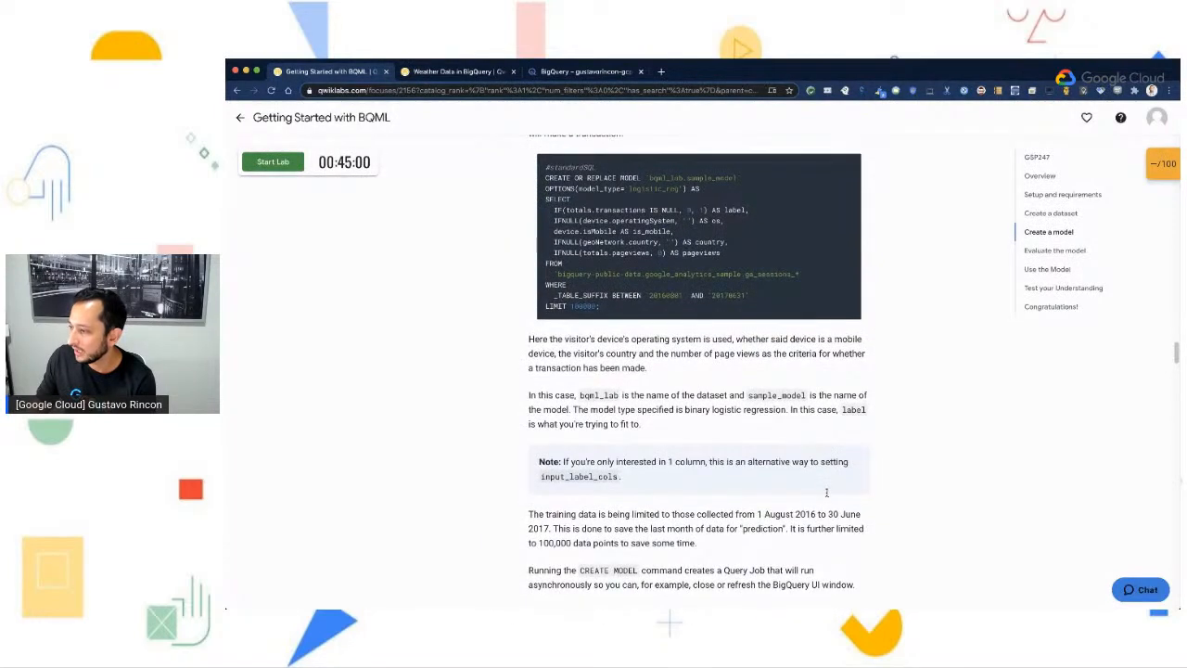
scroll(584, 489, down, 1)
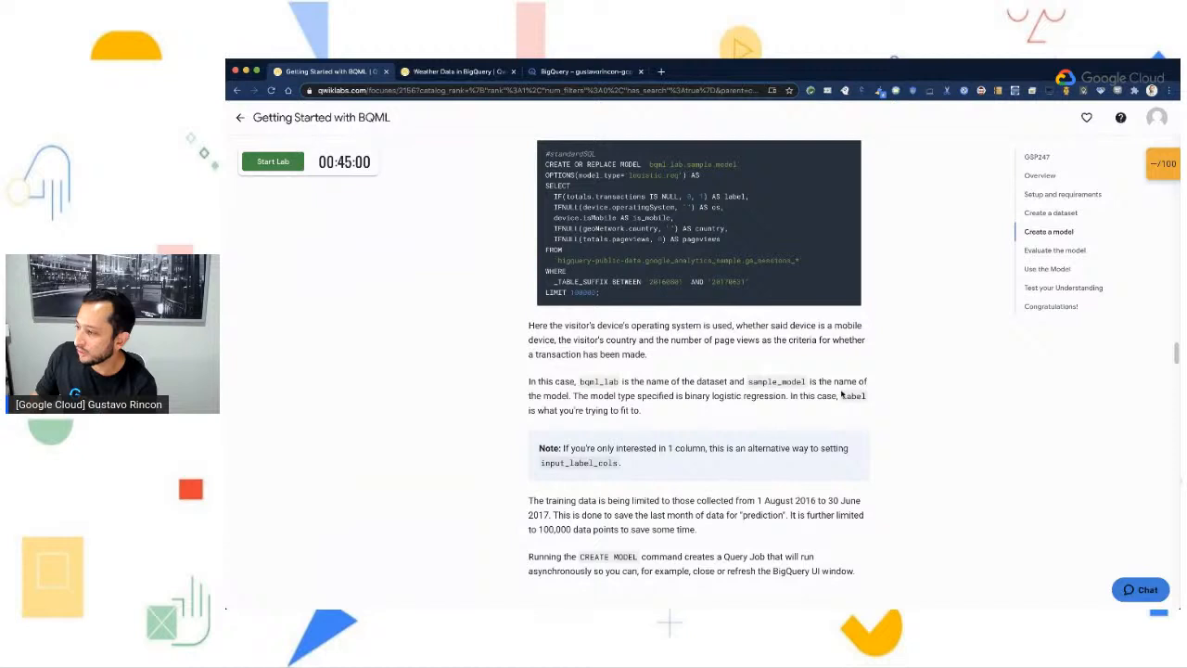
drag(842, 396, 870, 398)
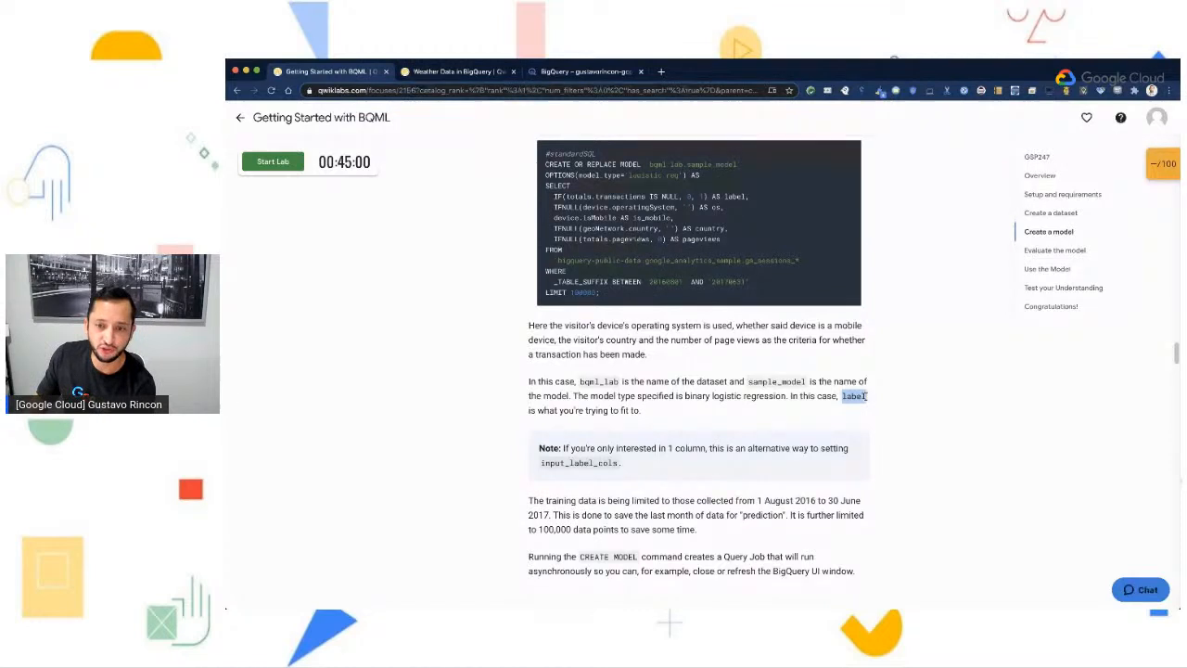
- Read the guide's notes on the training data date range, the row limit and the CREATE MODEL query job
scroll(755, 489, down, 2)
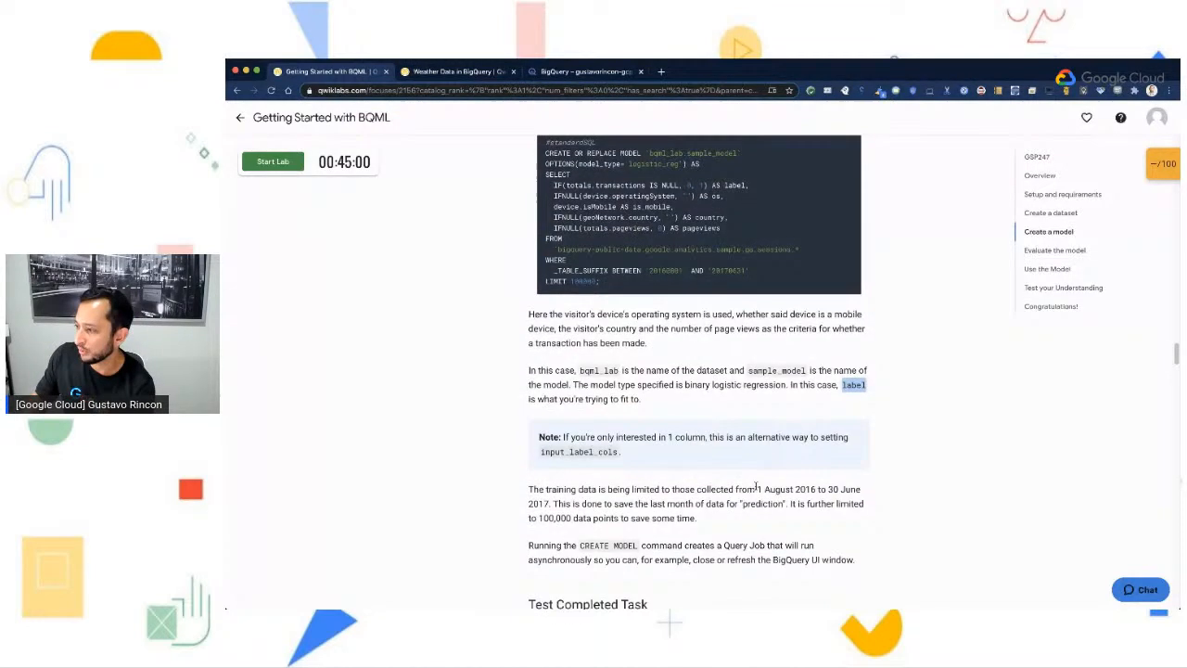
scroll(755, 489, down, 1)
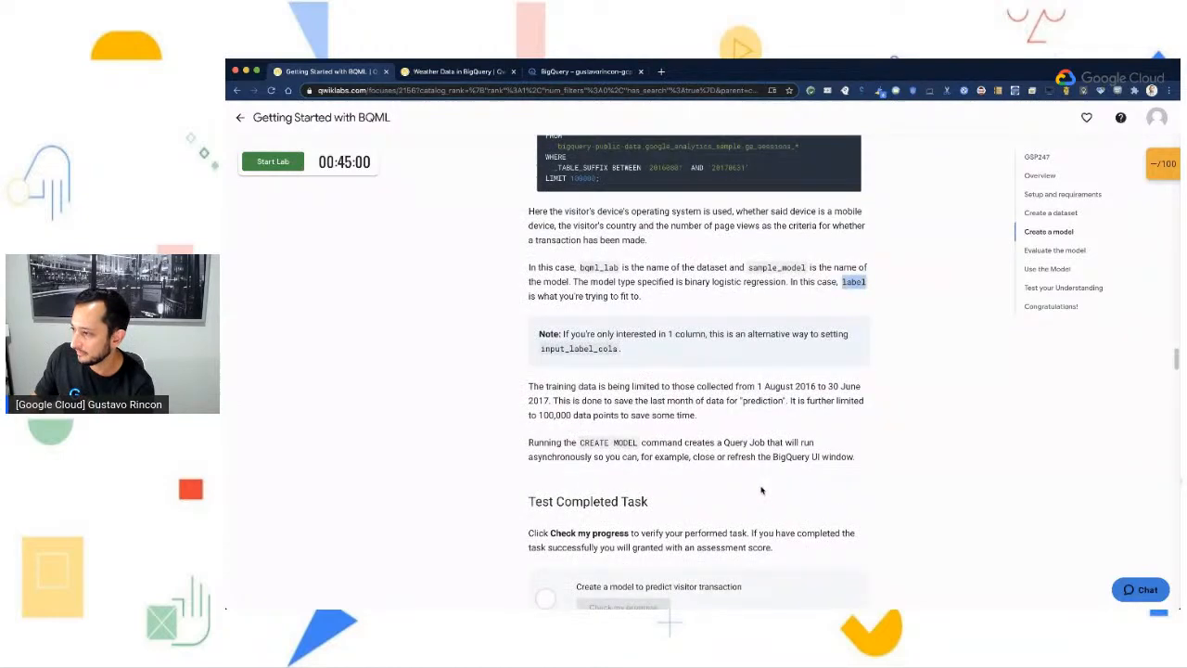
click(735, 418)
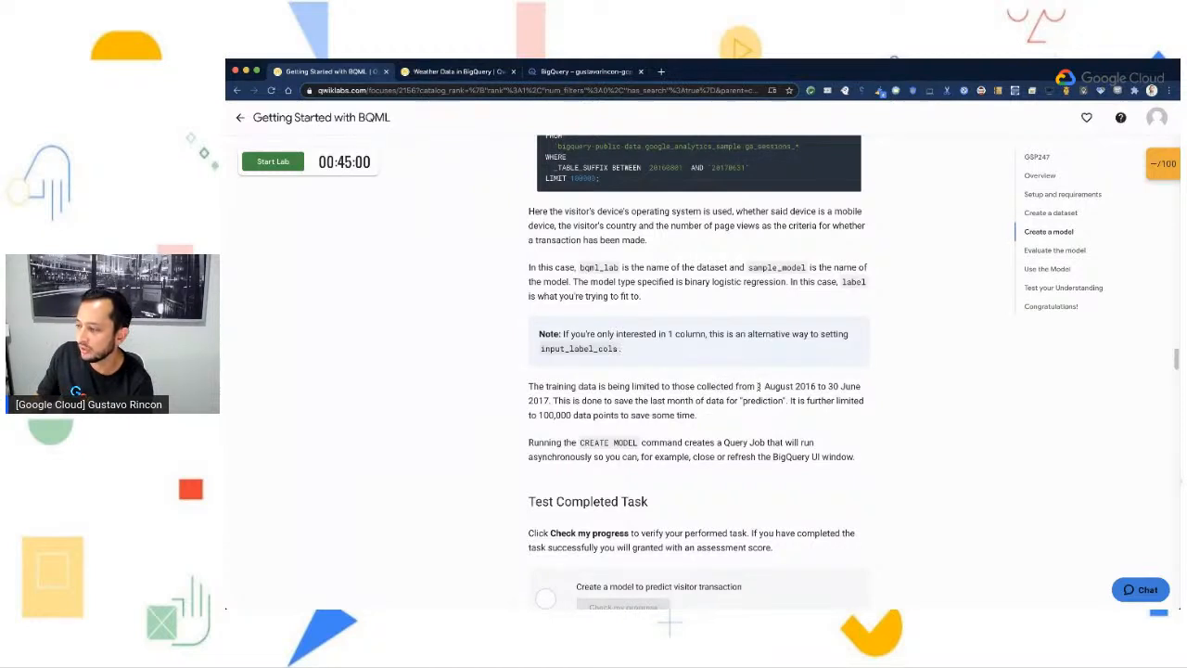
drag(757, 385, 554, 400)
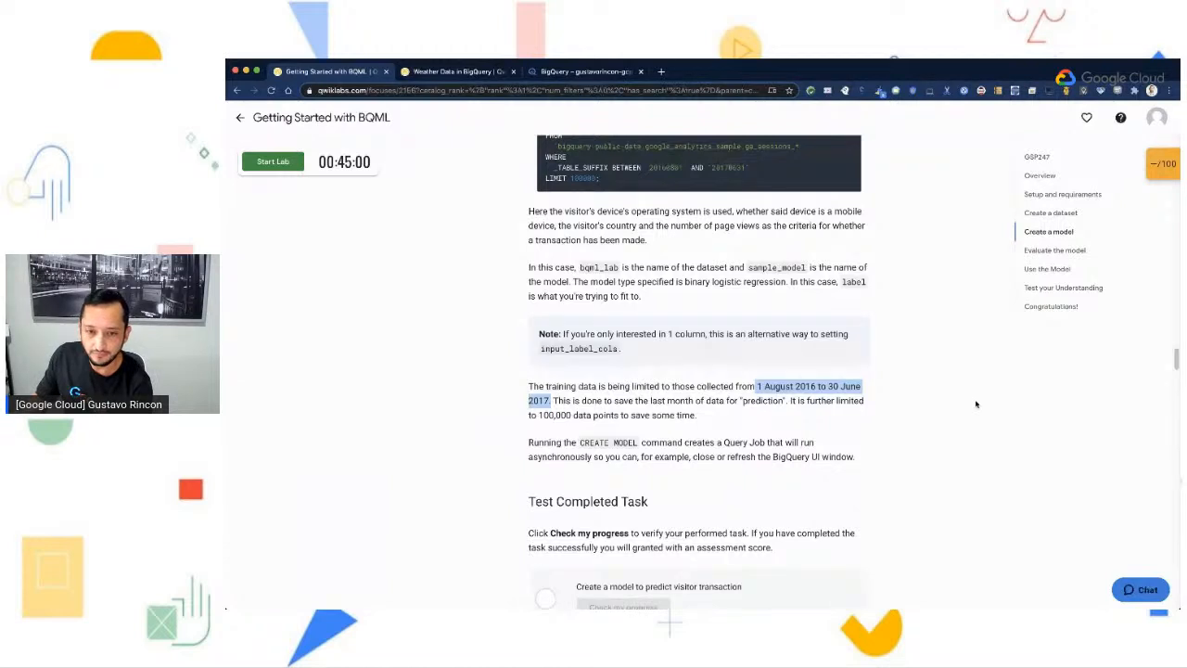
scroll(845, 401, down, 1)
scroll(835, 404, down, 1)
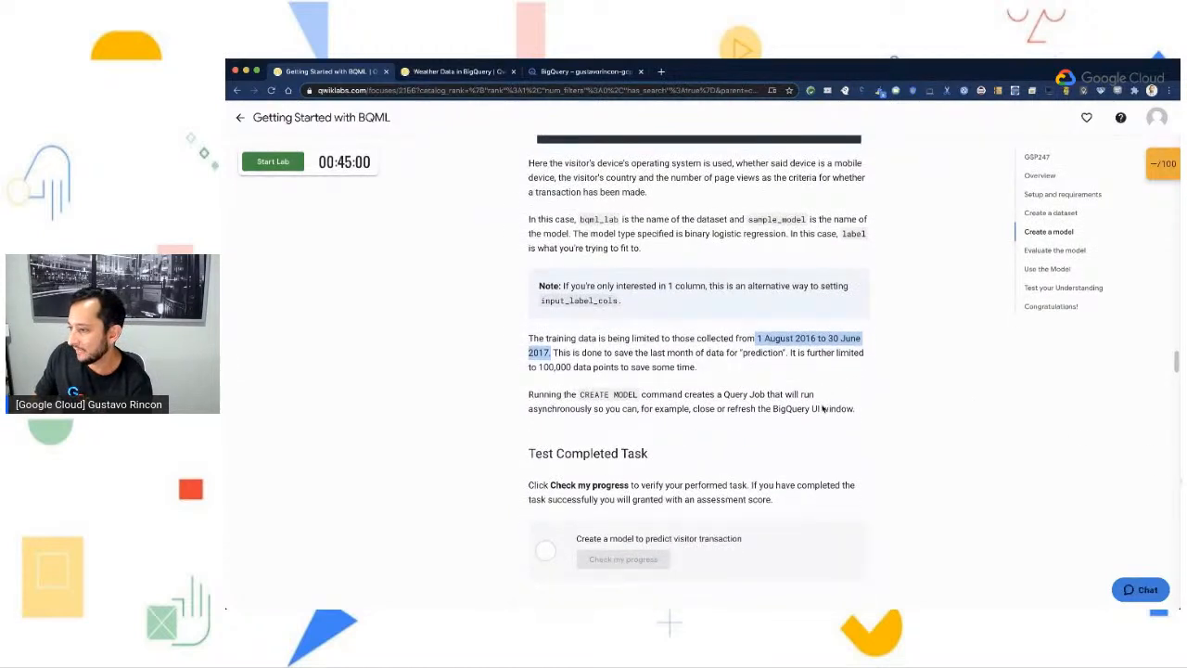
scroll(655, 384, down, 1)
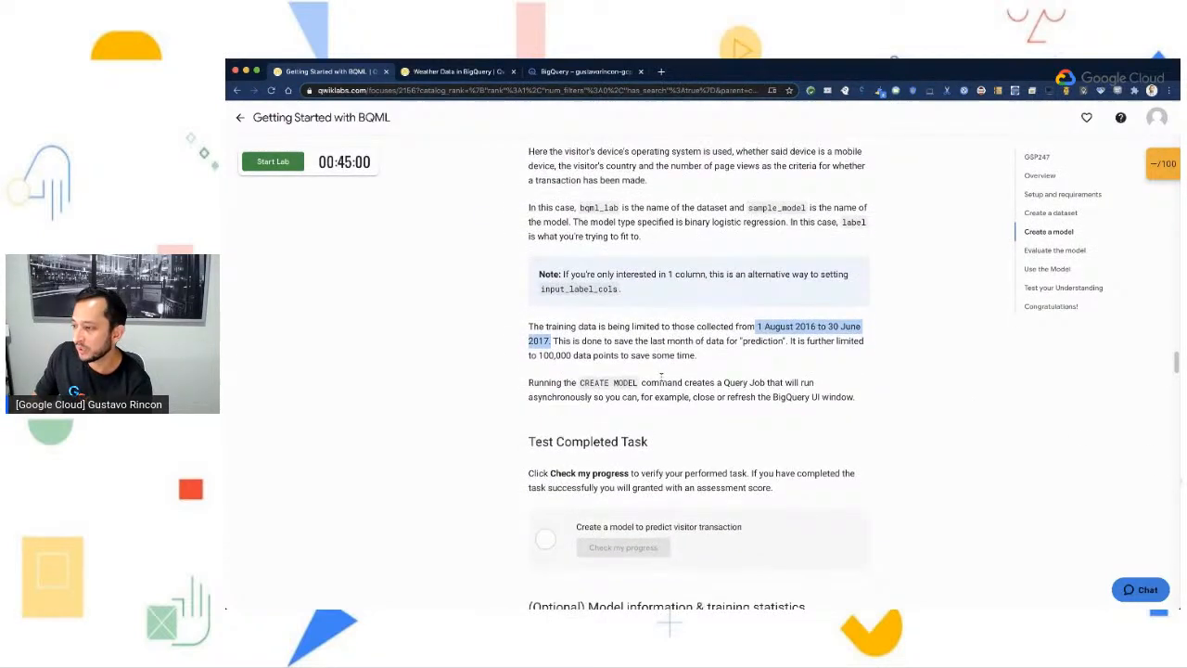
scroll(745, 386, down, 1)
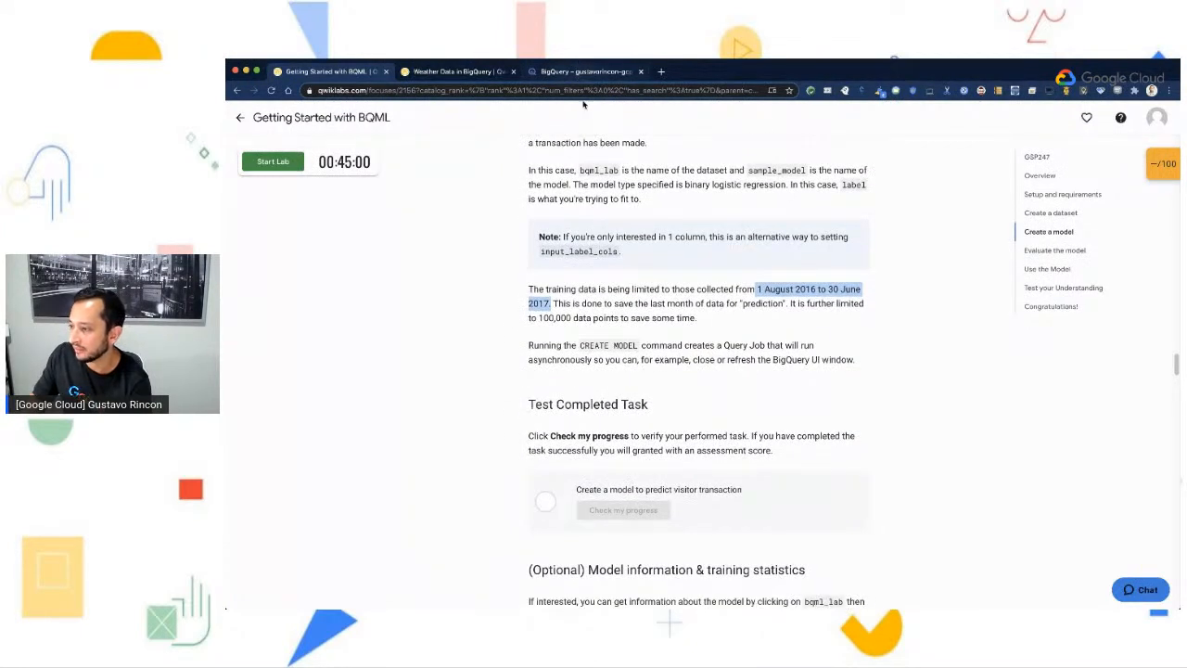
- Return to the BigQuery console and run the CREATE OR REPLACE MODEL query for bqml_lab.sample_model
scroll(641, 280, up, 3)
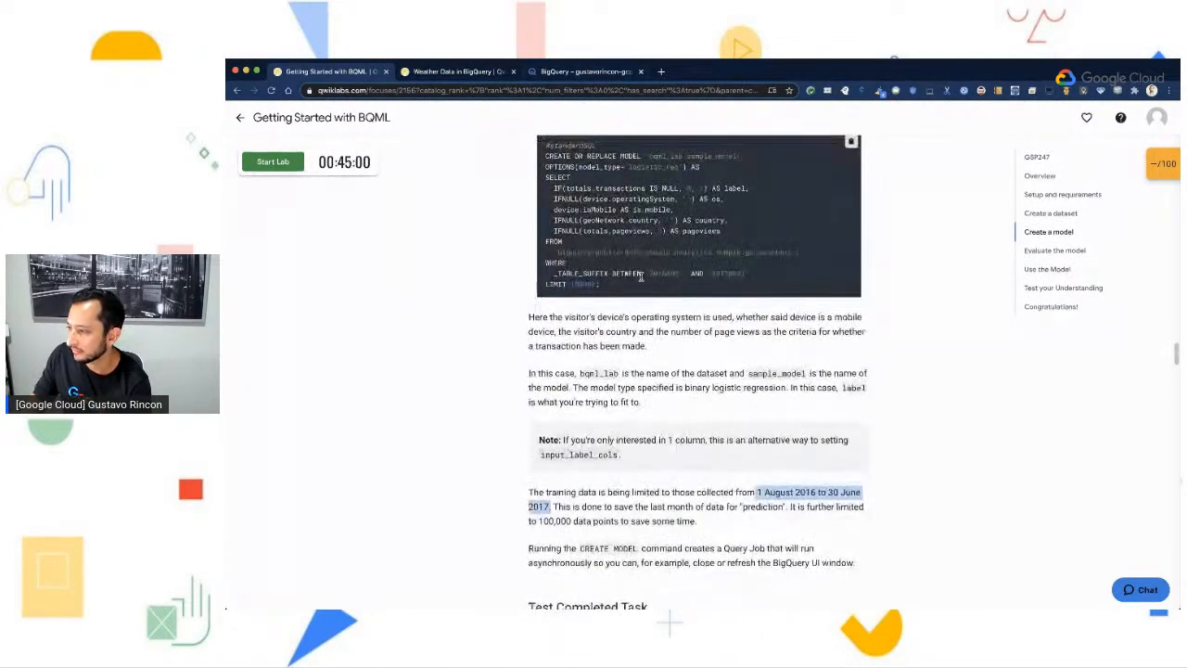
click(619, 74)
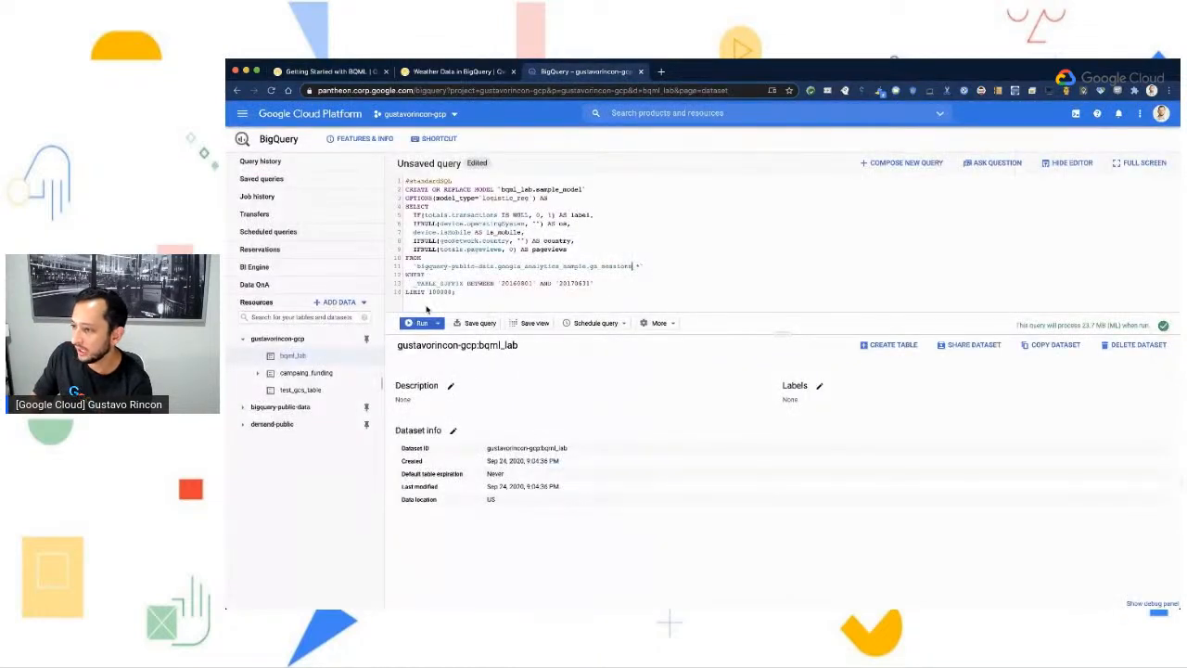
click(419, 324)
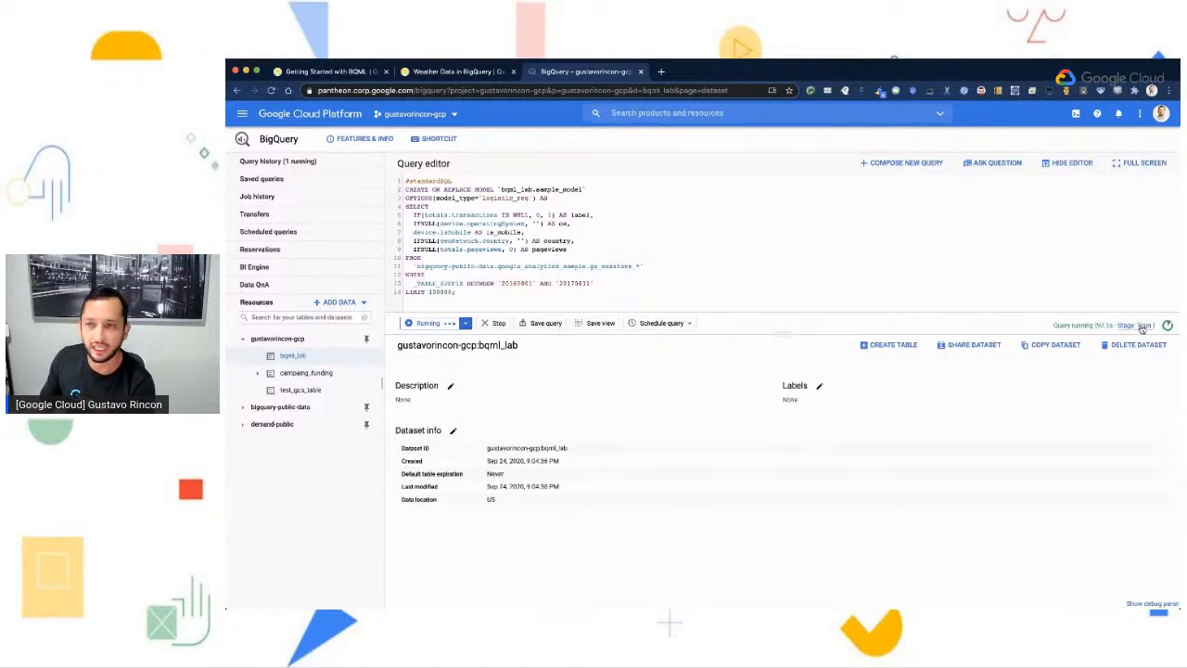
- Examine the query's SELECT statement through the LIMIT line and the estimate of data it will process
drag(405, 205, 619, 292)
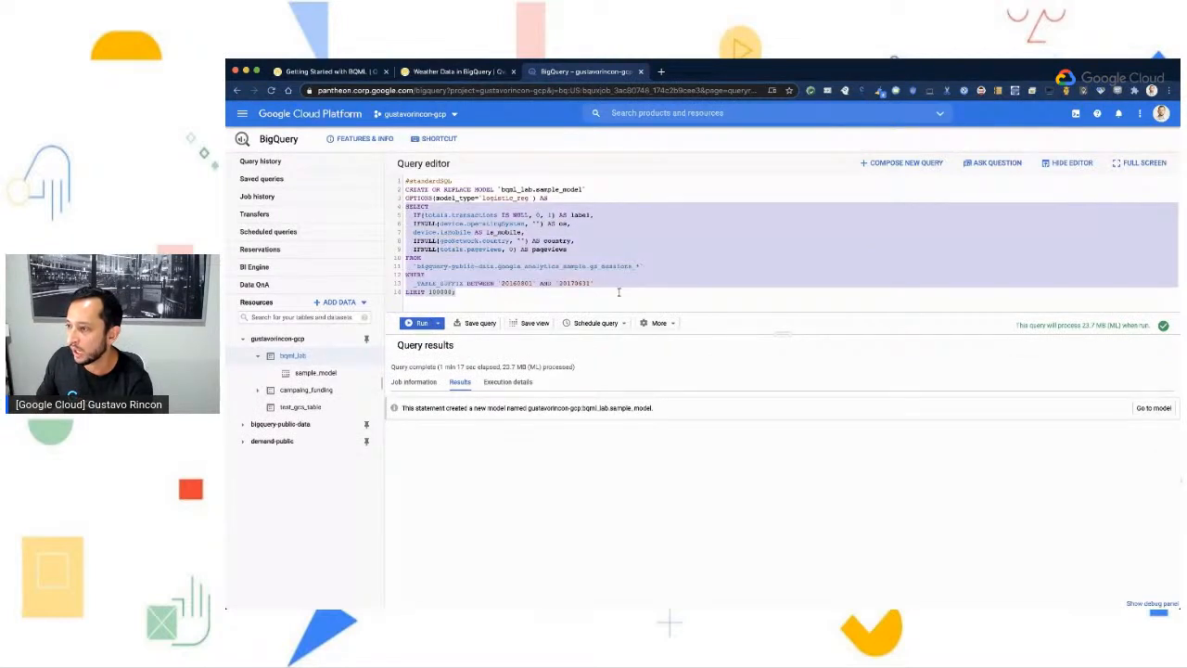
click(433, 295)
double_click(434, 293)
drag(456, 293, 405, 206)
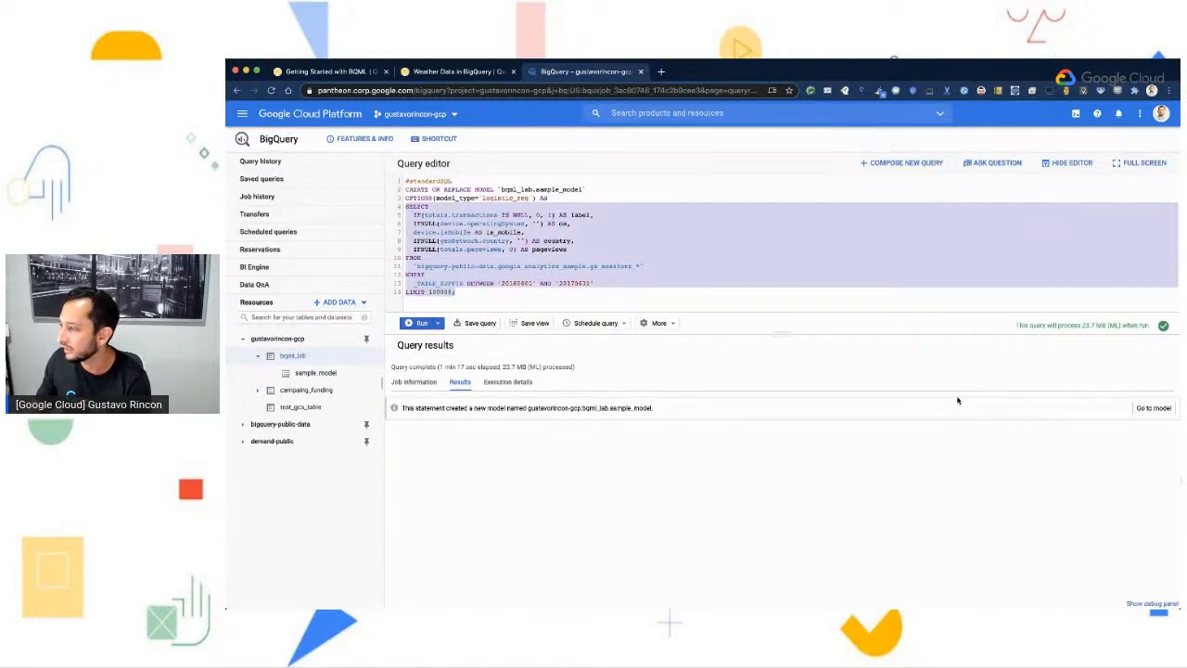
click(1004, 329)
drag(1013, 327, 1153, 326)
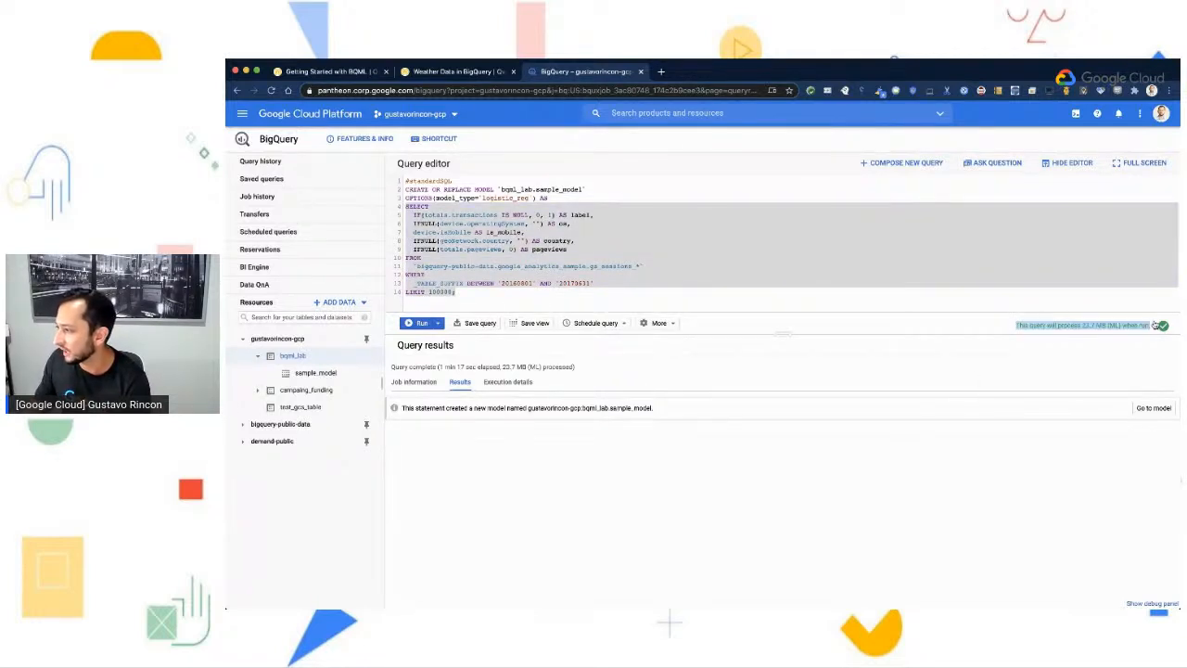
- Switch to the lab guide and read the optional Model information & training statistics section, including its training table and loss graph
click(332, 72)
click(776, 495)
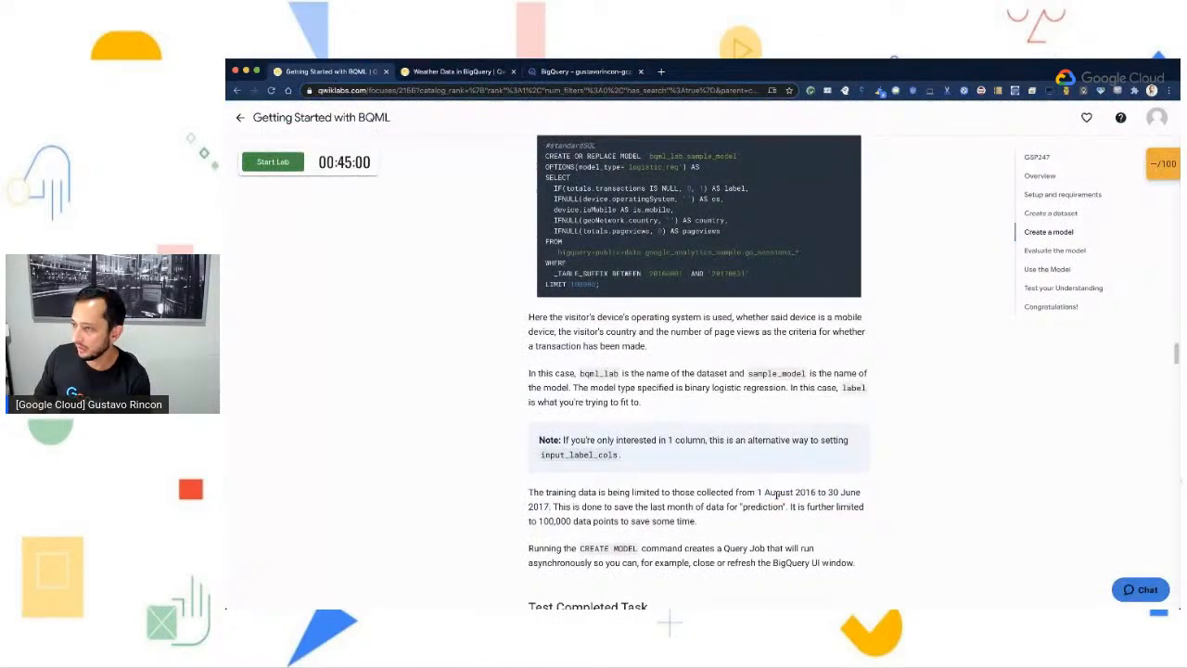
scroll(767, 529, down, 3)
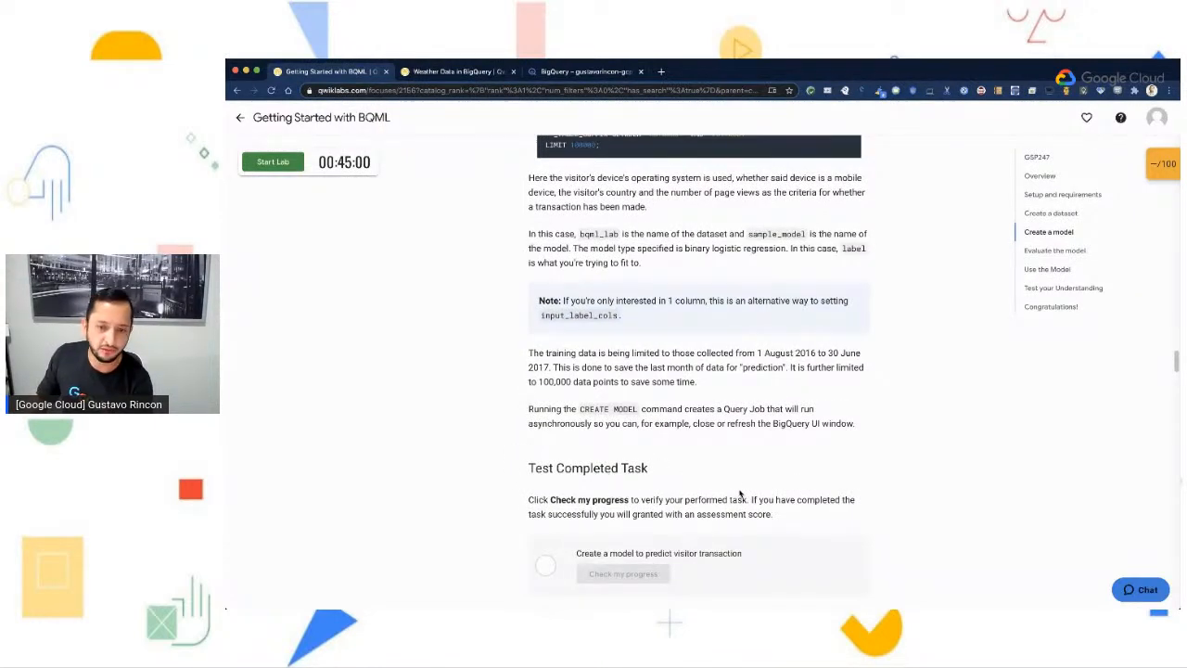
scroll(762, 511, down, 4)
scroll(765, 509, down, 5)
scroll(766, 509, down, 1)
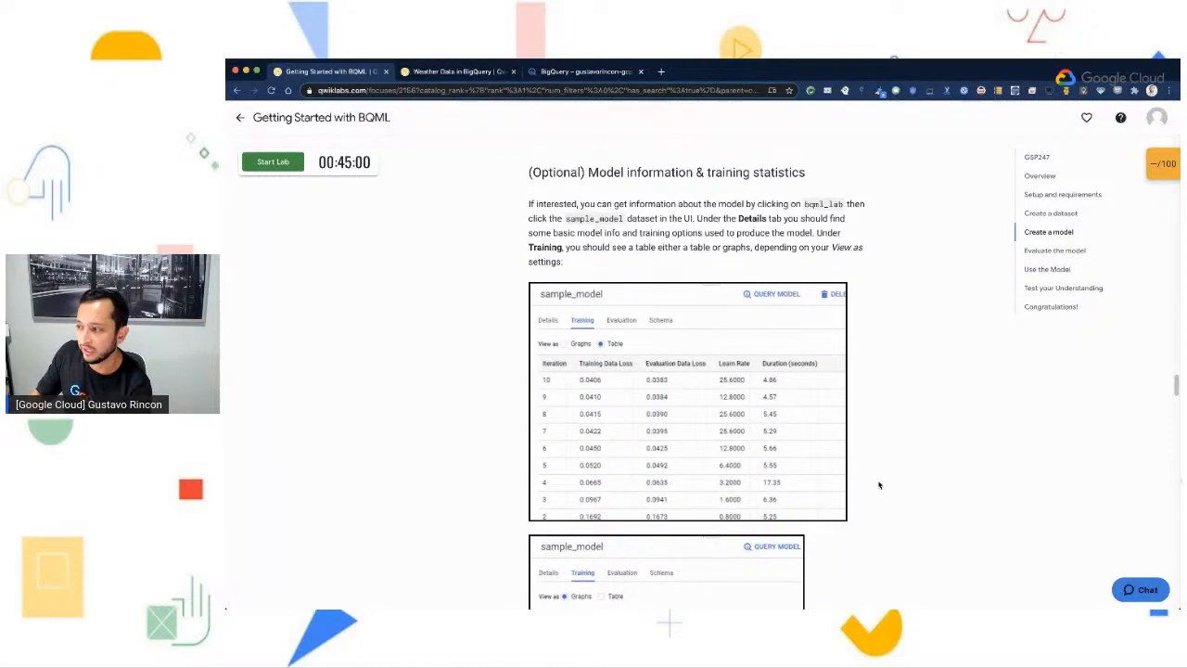
scroll(879, 485, down, 5)
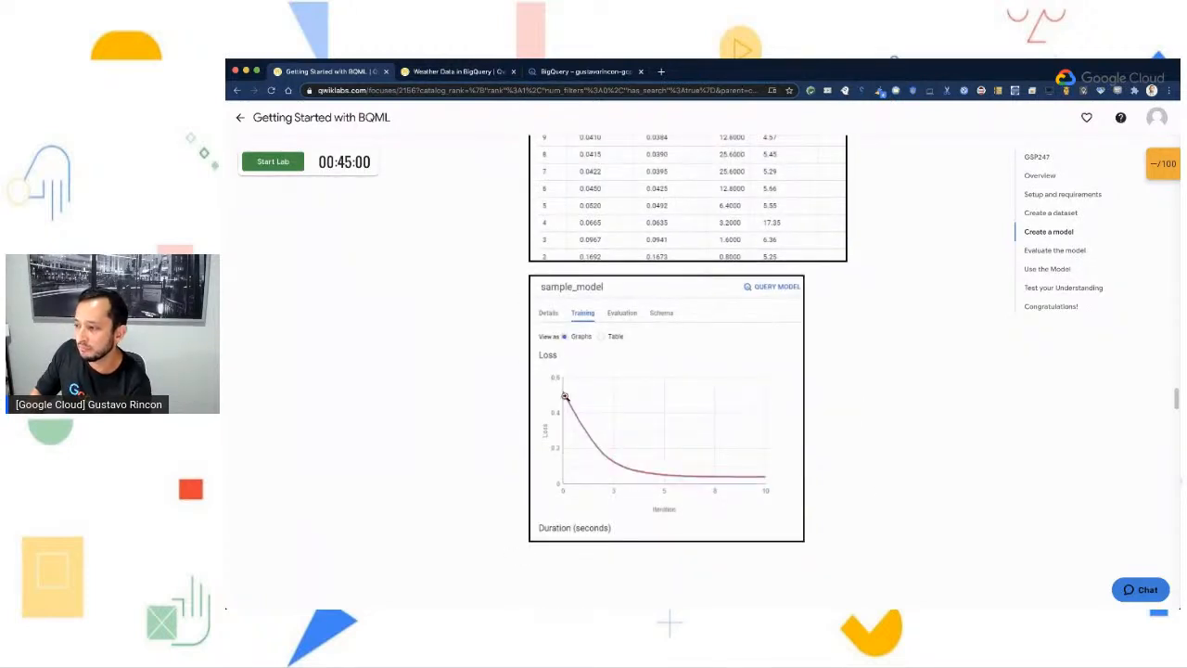
scroll(825, 491, up, 5)
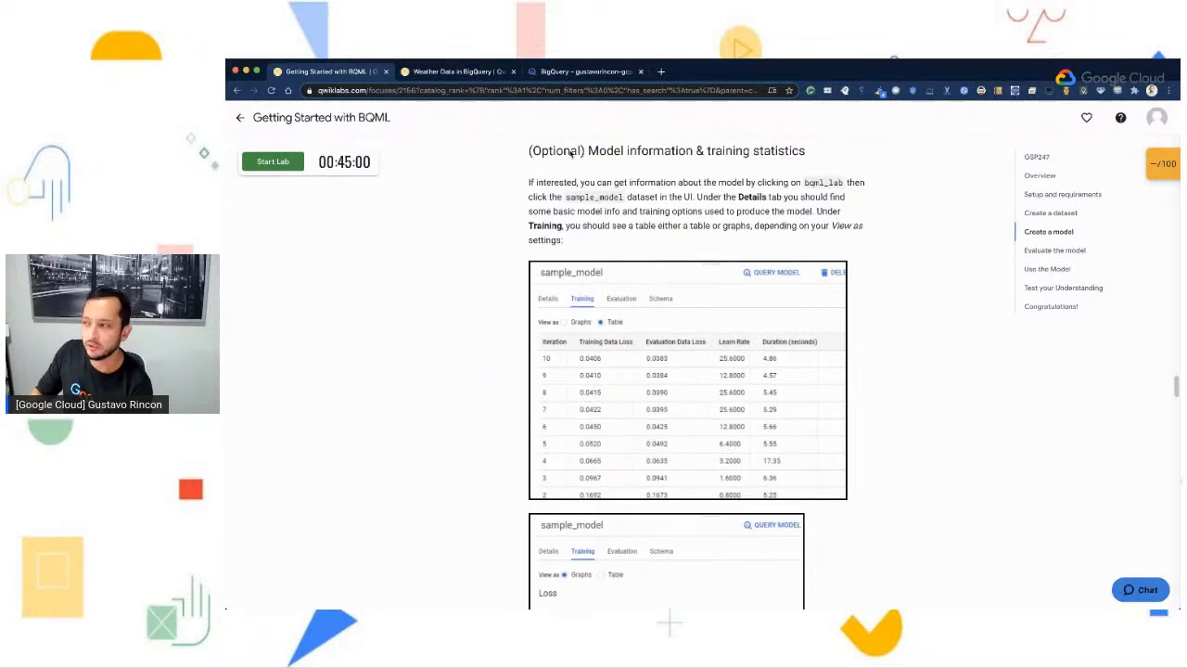
- Switch to BigQuery, open sample_model in the bqml_lab dataset, and examine its model type and training options in the details
click(586, 71)
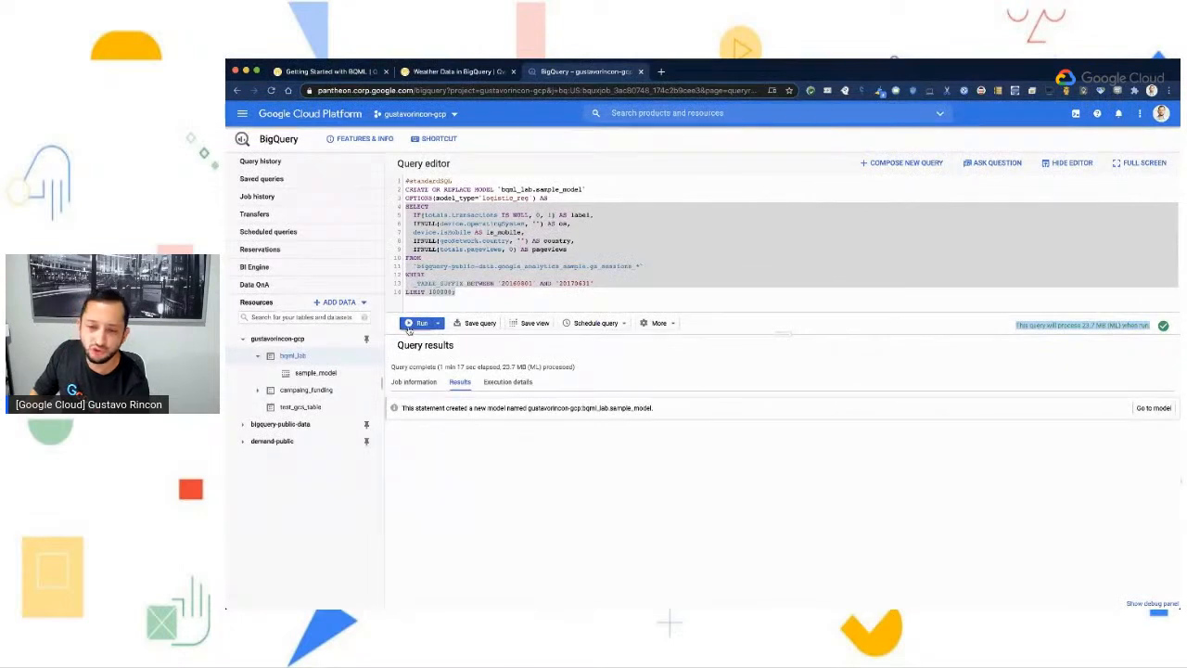
click(515, 298)
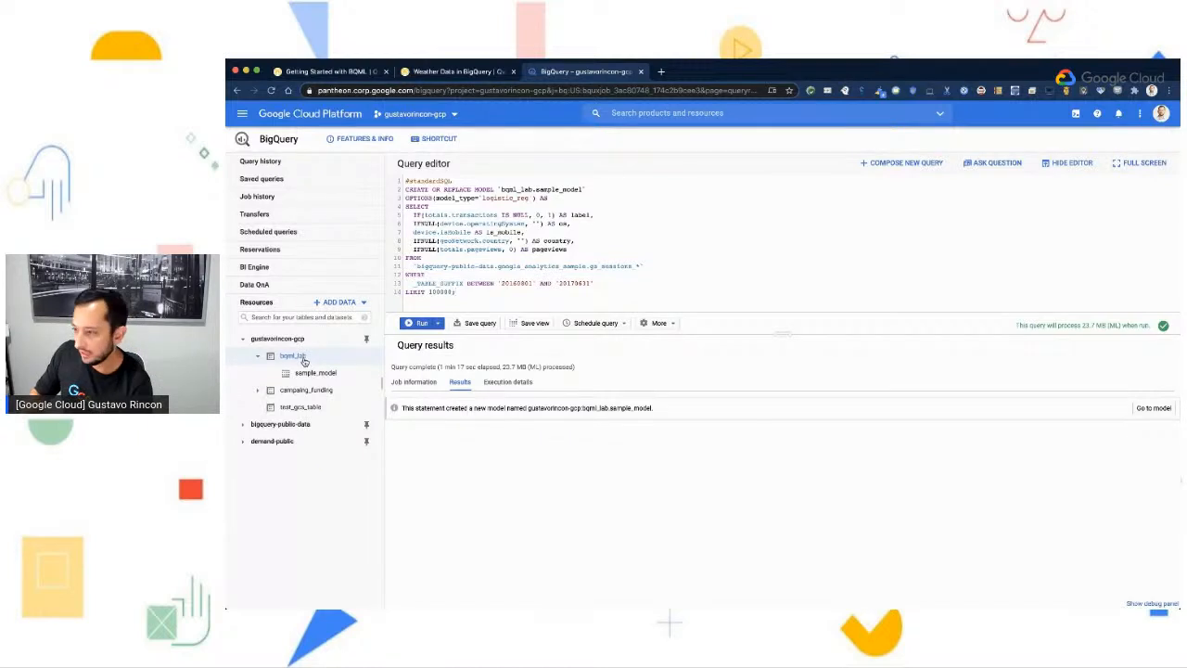
click(313, 372)
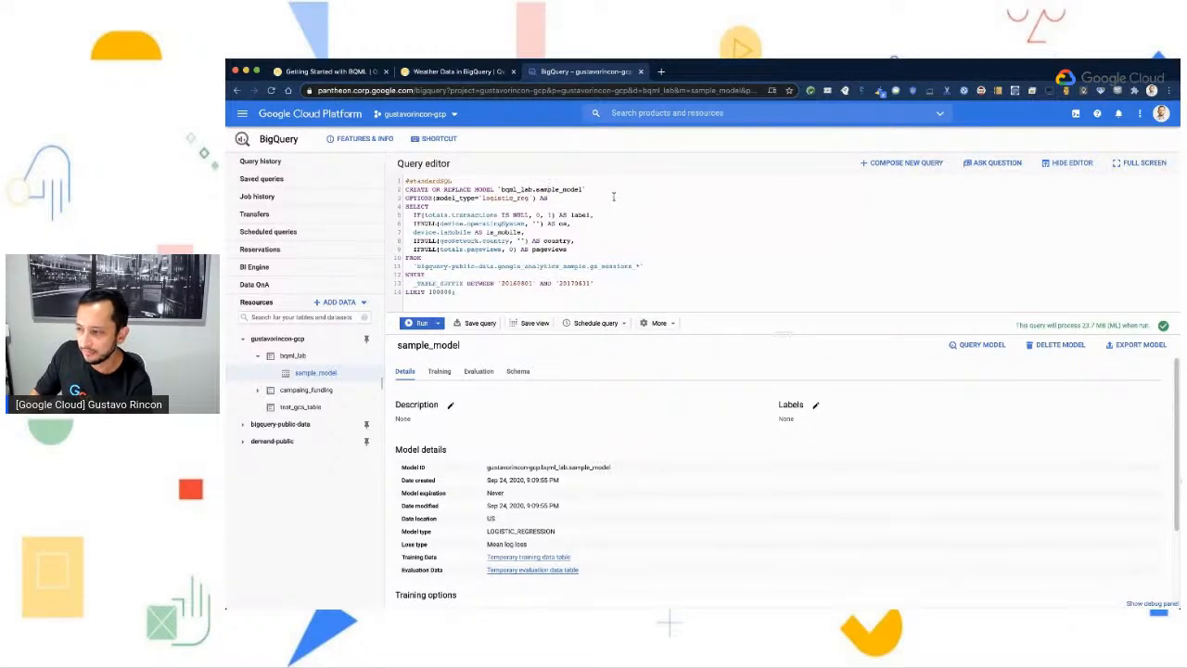
scroll(680, 501, down, 2)
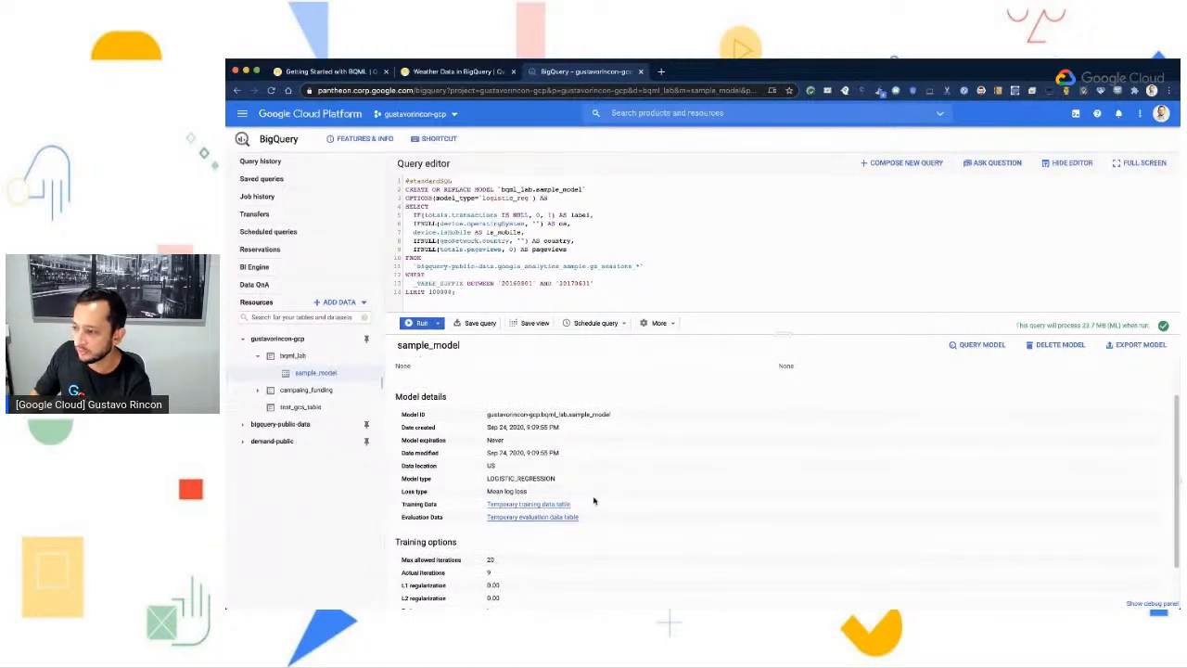
scroll(596, 502, down, 1)
scroll(454, 429, down, 1)
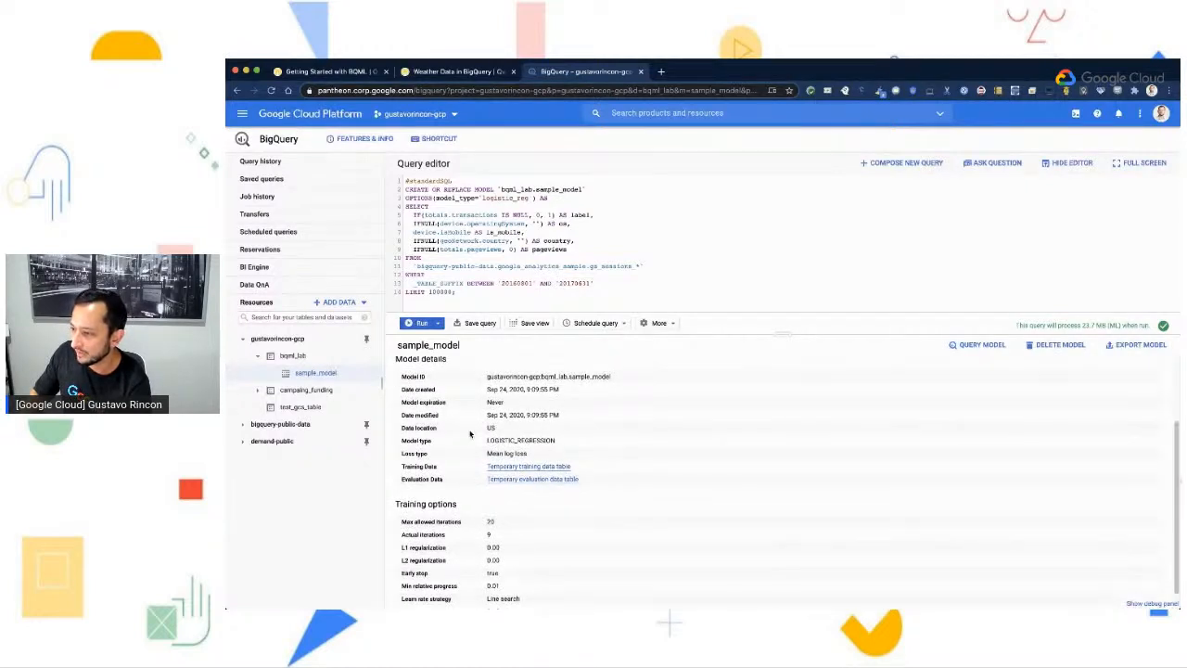
drag(484, 444, 584, 443)
click(574, 442)
scroll(571, 440, down, 1)
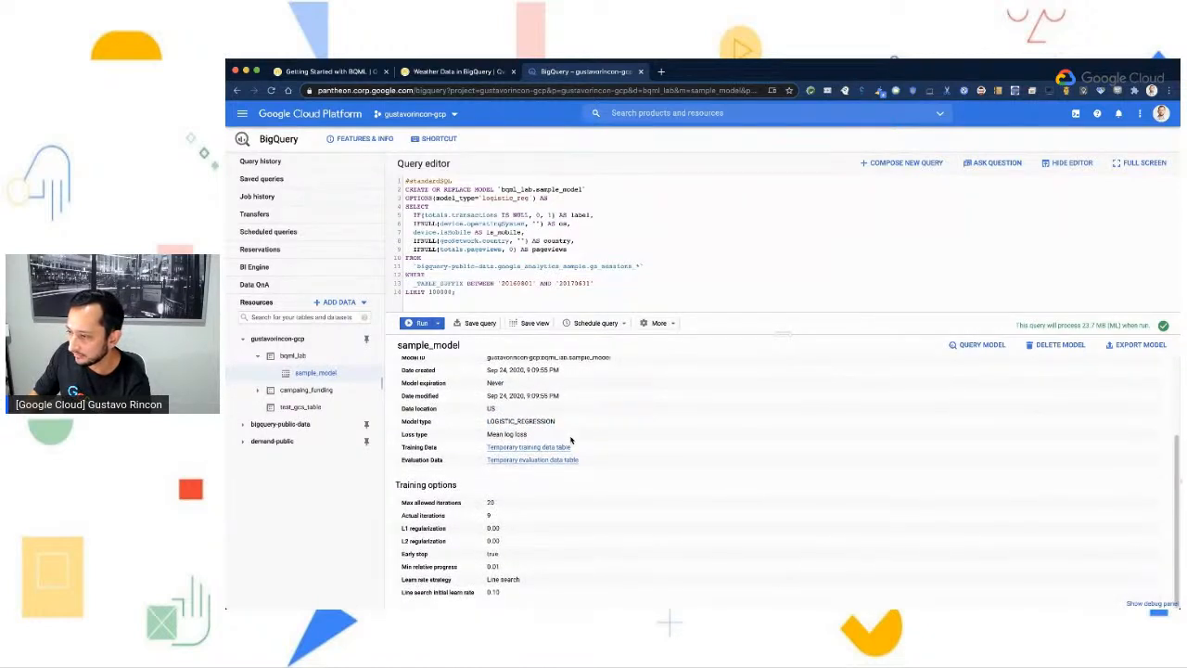
- Examine sample_model's training options, followed by its training statistics, first as graphs and then as a table
drag(473, 499, 535, 589)
click(538, 591)
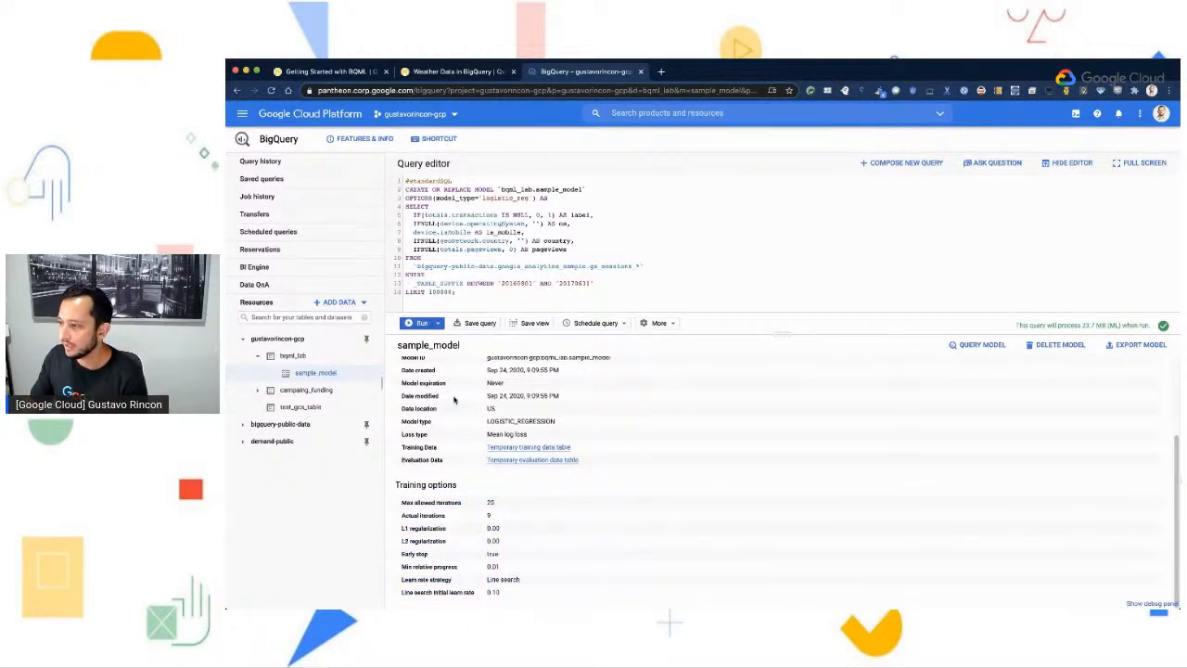
scroll(456, 440, up, 3)
click(439, 371)
mouse_move(451, 447)
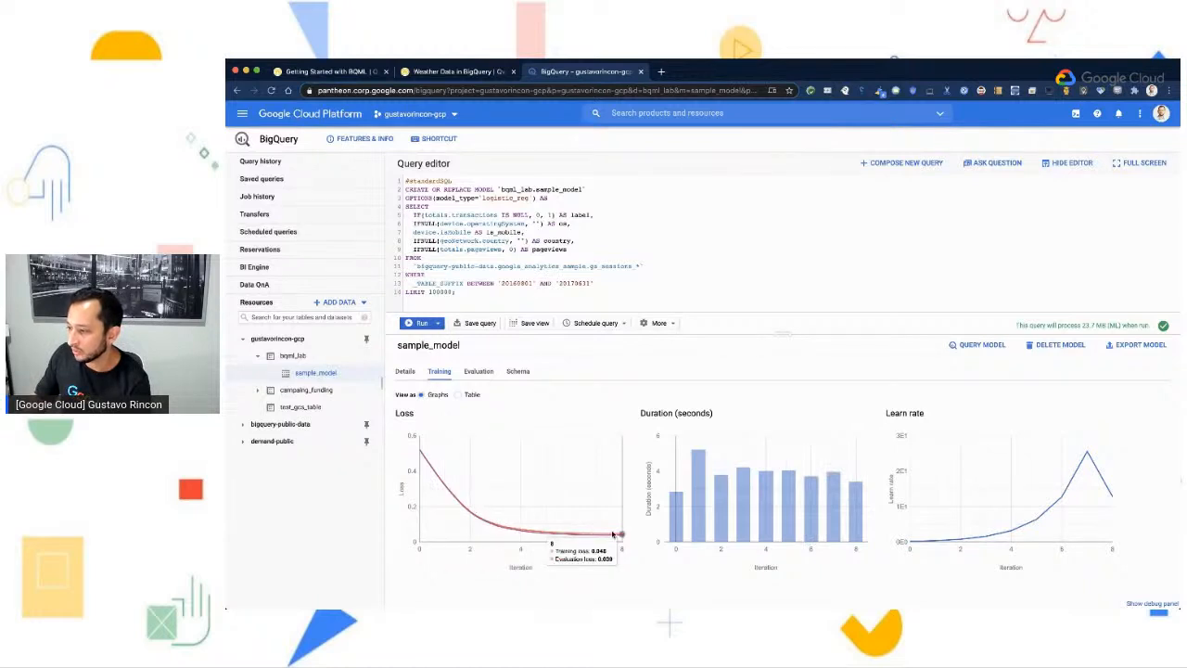
click(458, 395)
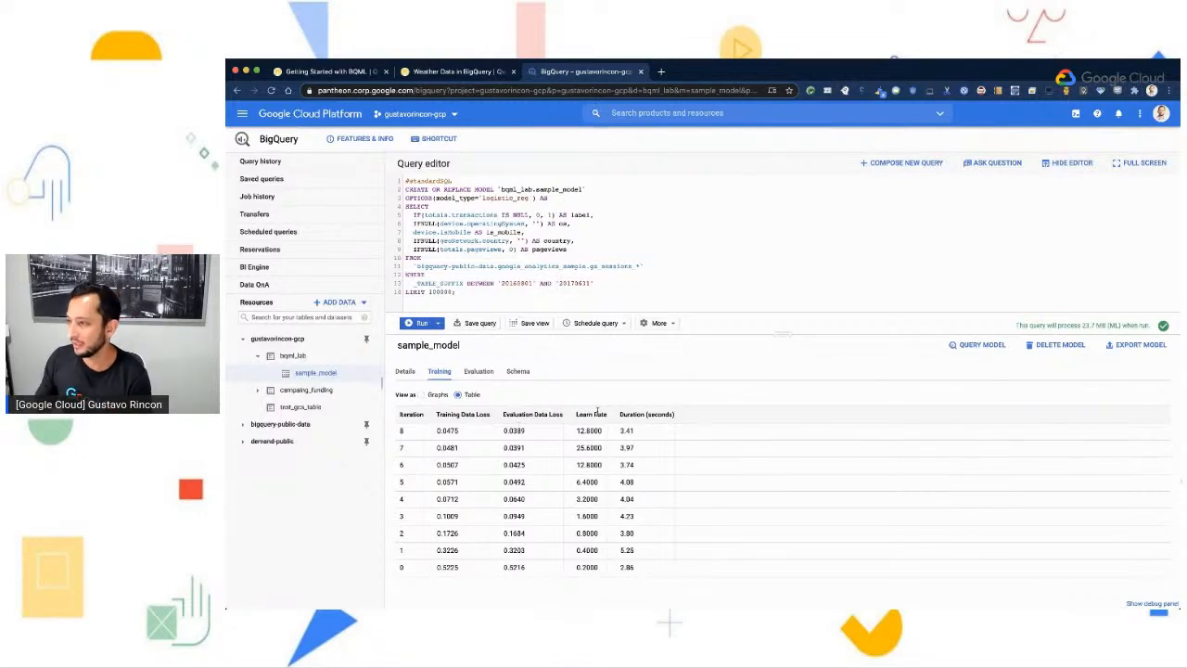
- Switch to the lab guide and copy the ml.EVALUATE query from the Evaluate the model section
click(334, 72)
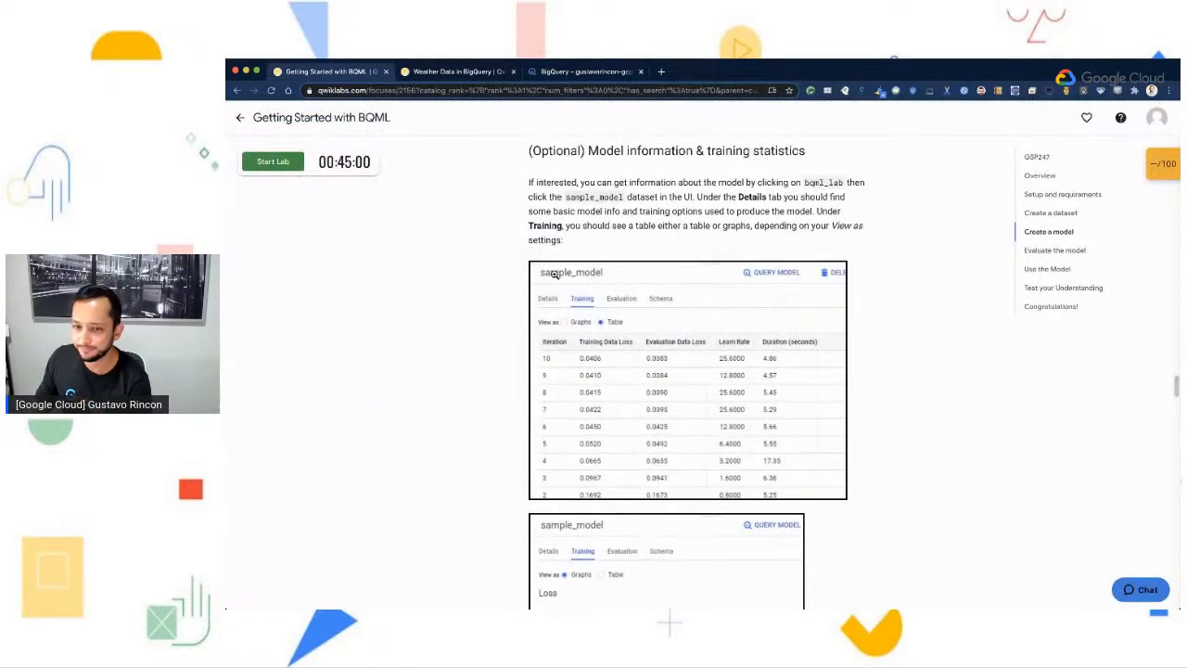
scroll(917, 492, down, 5)
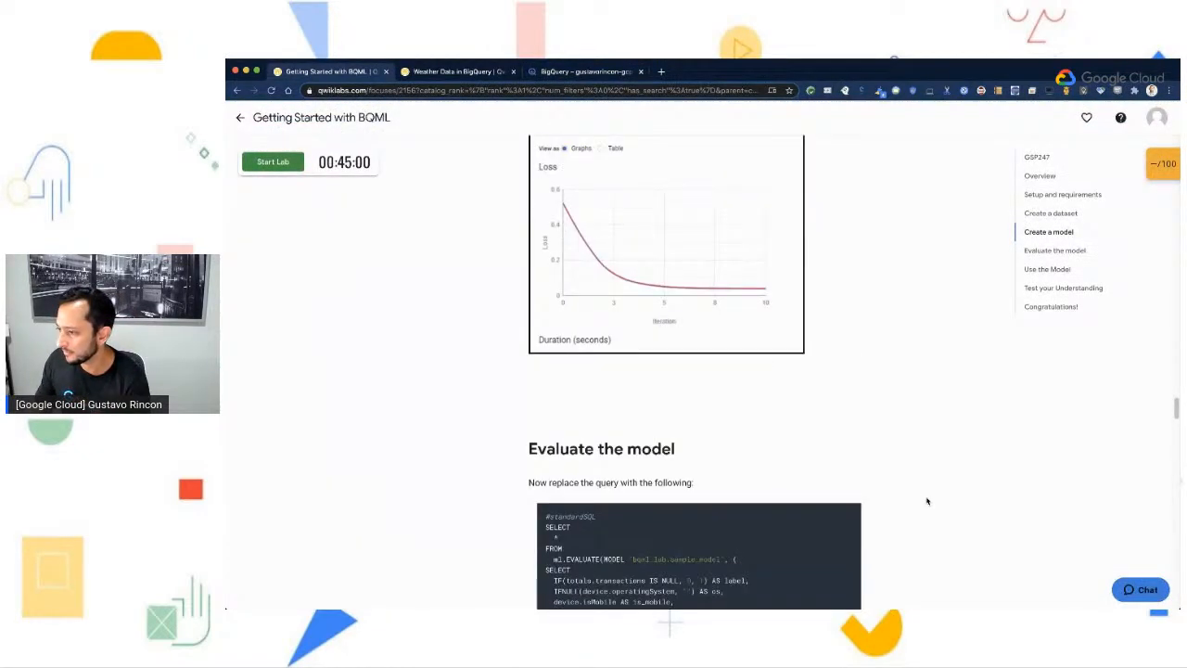
scroll(927, 501, down, 3)
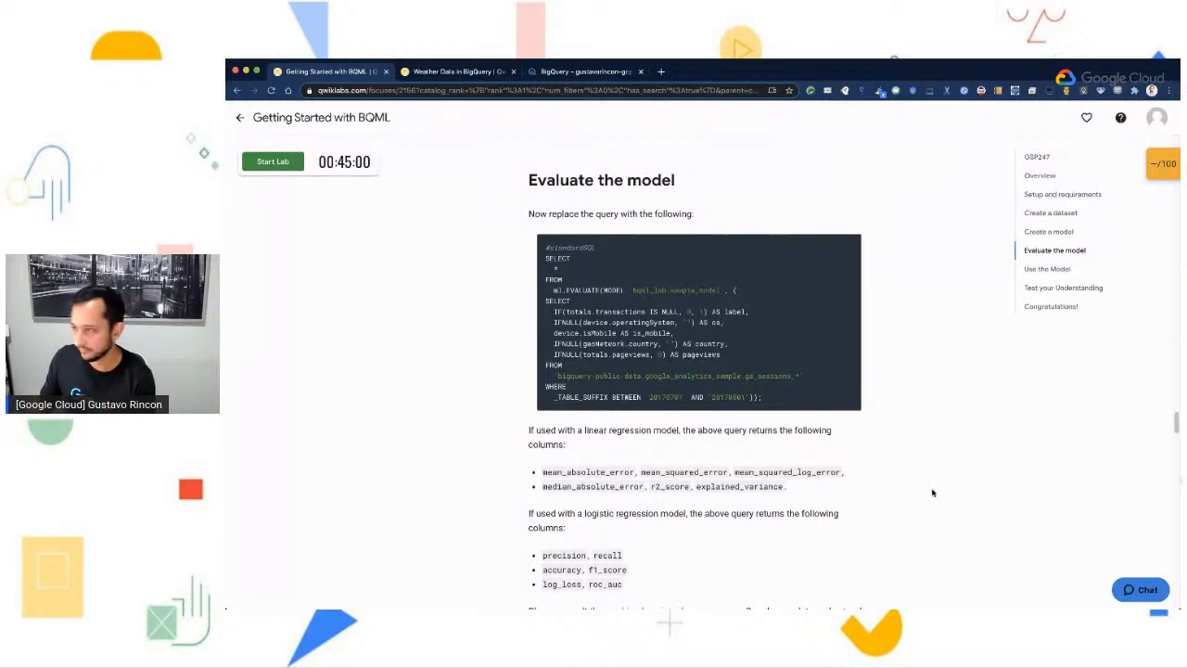
scroll(935, 494, down, 1)
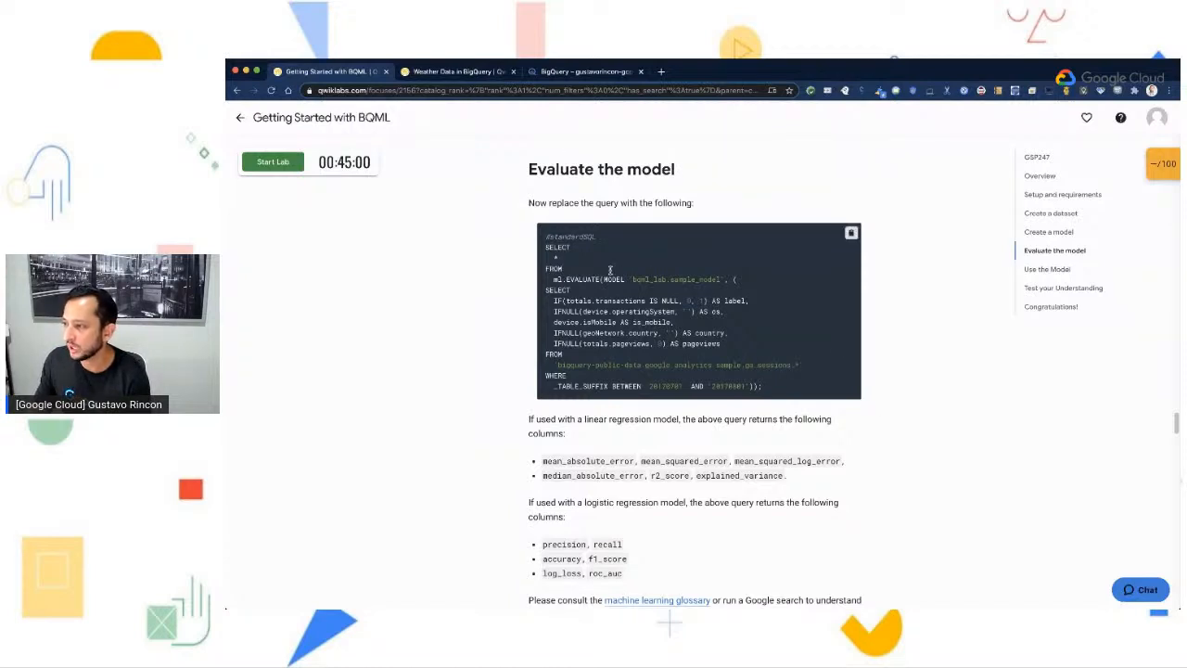
click(852, 234)
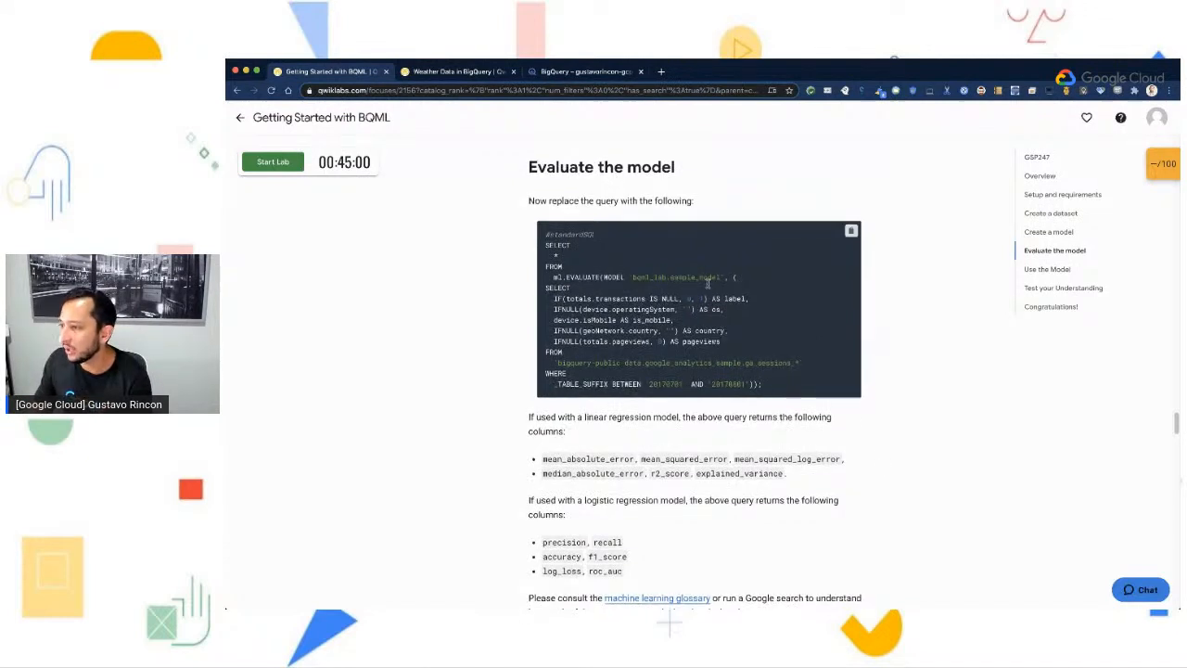
- Read which columns the evaluation query returns for linear and logistic regression models and how its clauses relate to the training query
scroll(734, 371, down, 1)
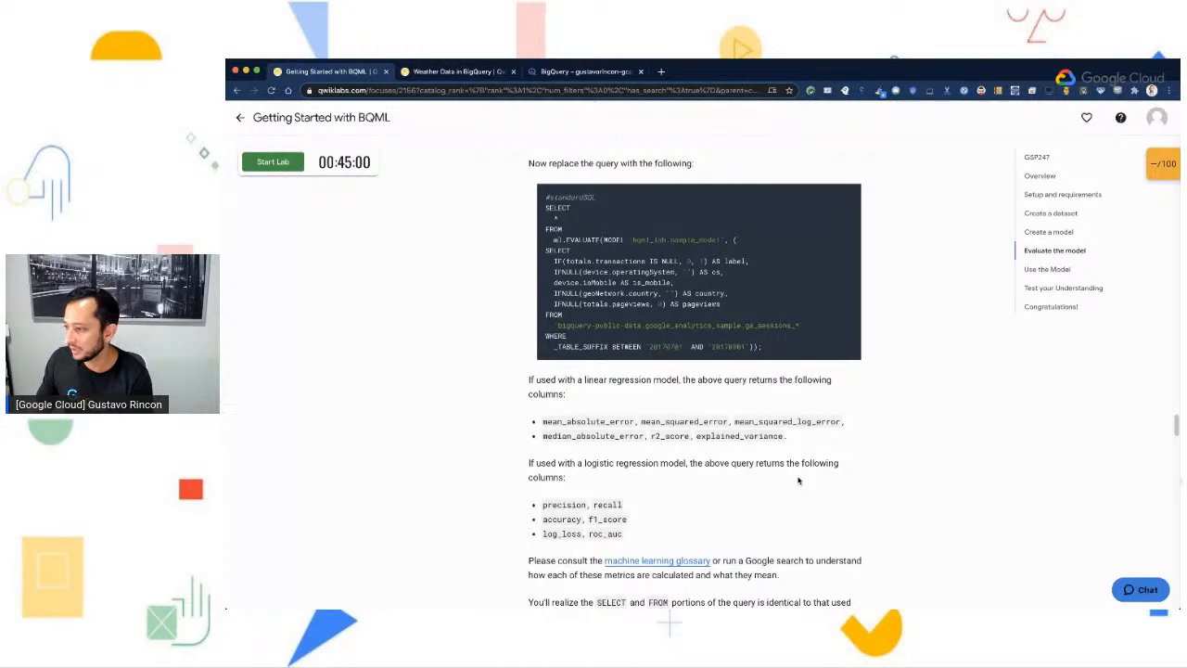
scroll(827, 511, down, 1)
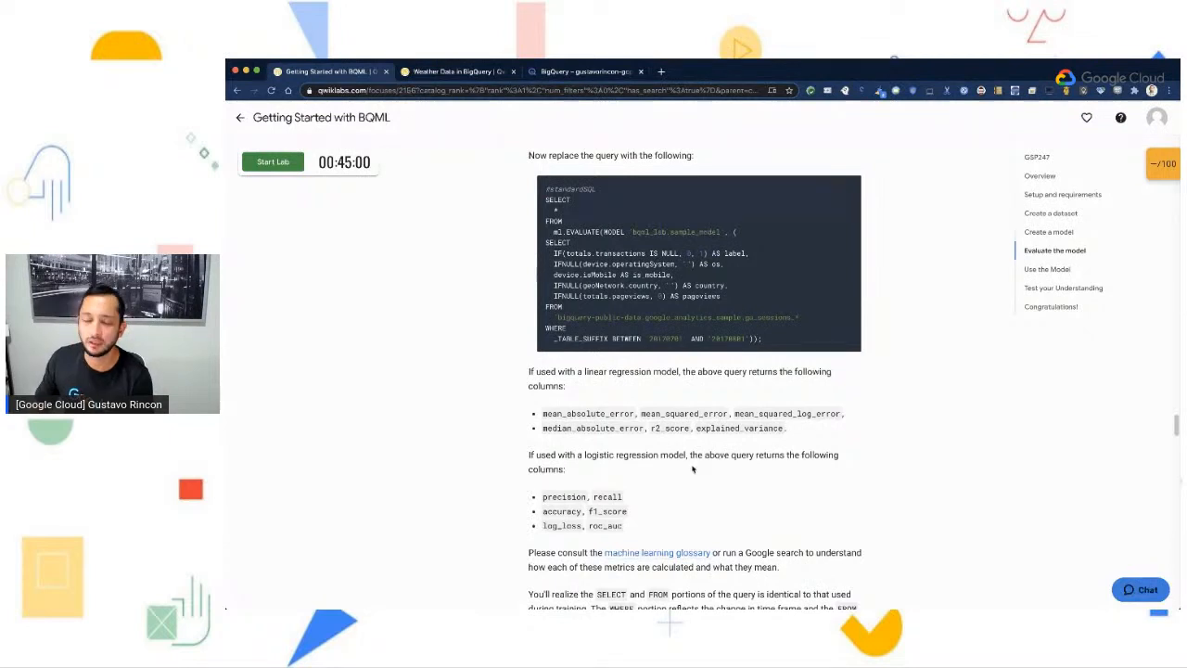
scroll(716, 502, down, 1)
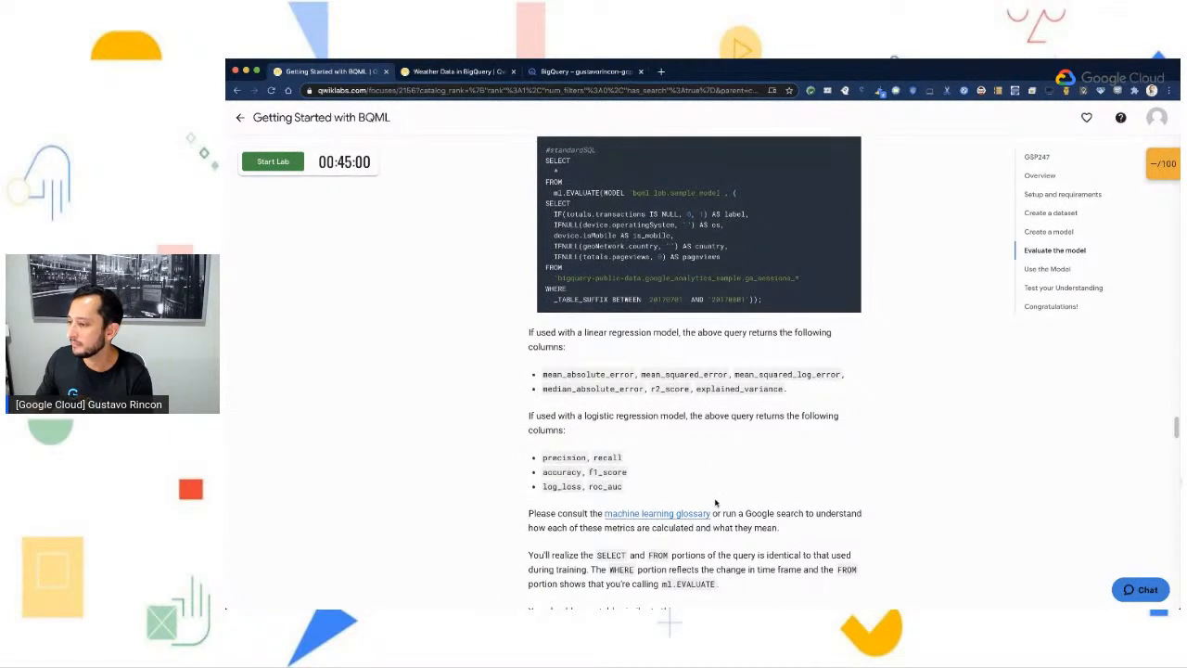
scroll(716, 502, up, 1)
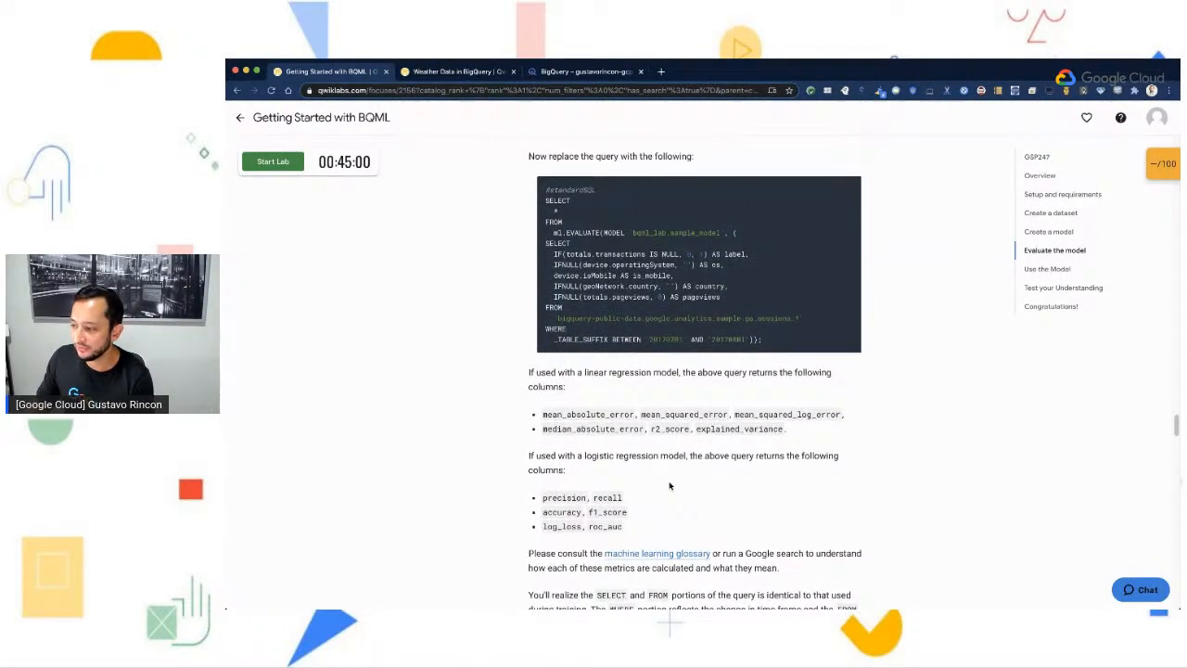
scroll(668, 482, down, 2)
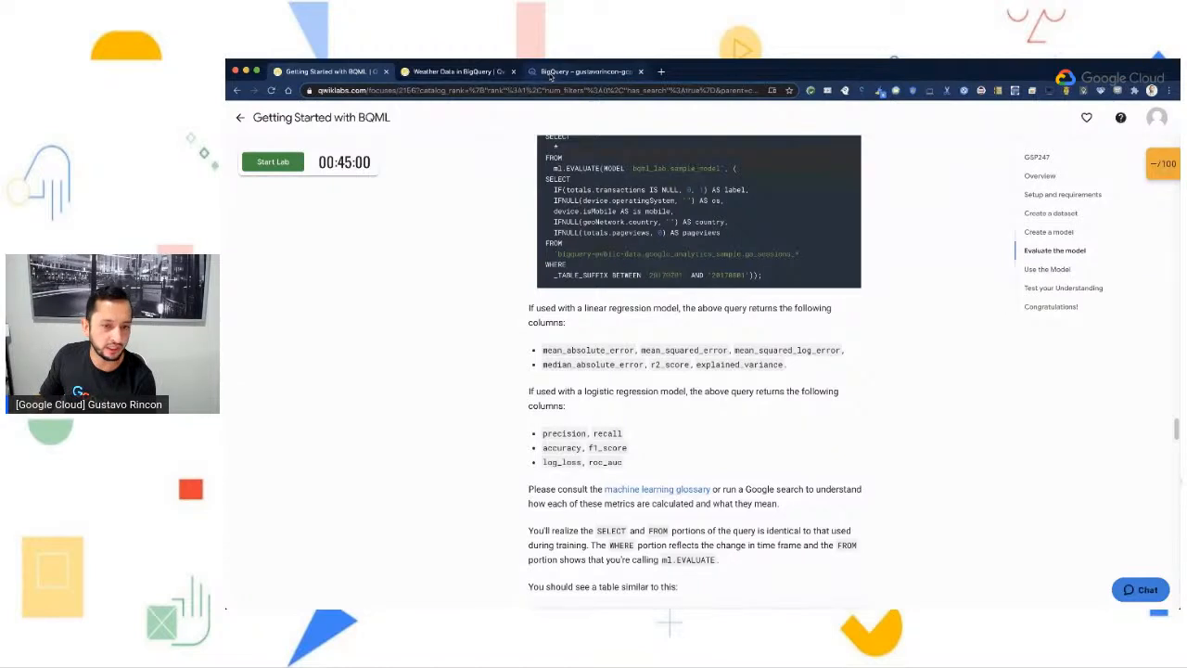
- Switch to BigQuery, paste the copied ml.EVALUATE query into a new query, and enlarge the editor area
click(550, 74)
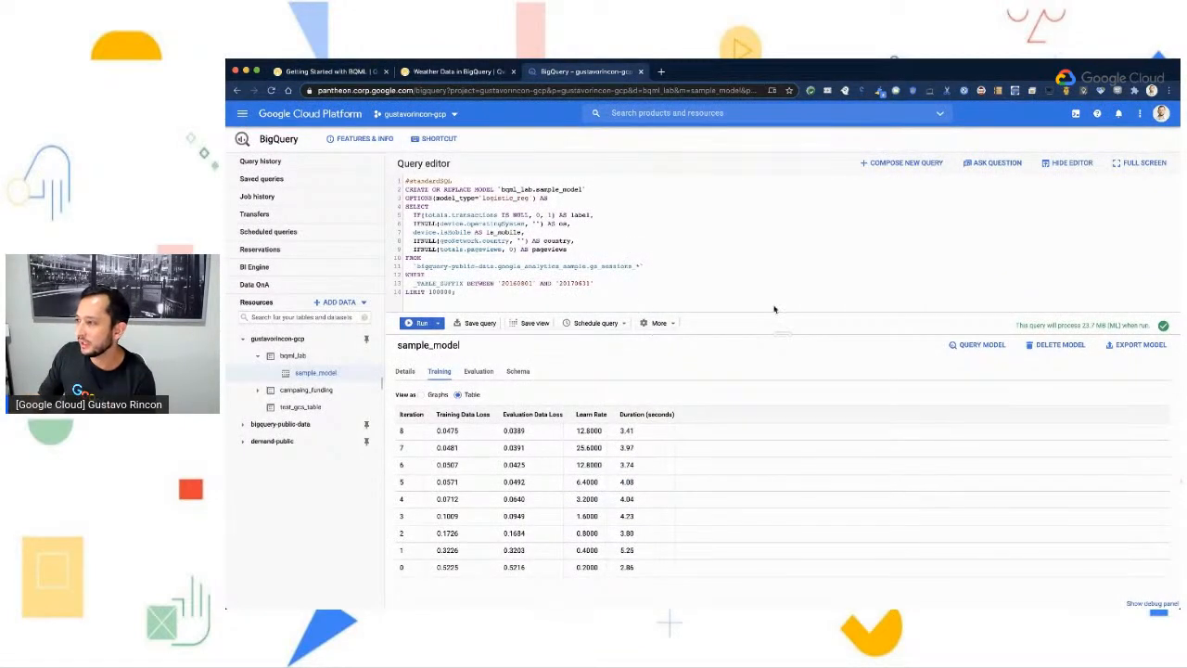
click(898, 167)
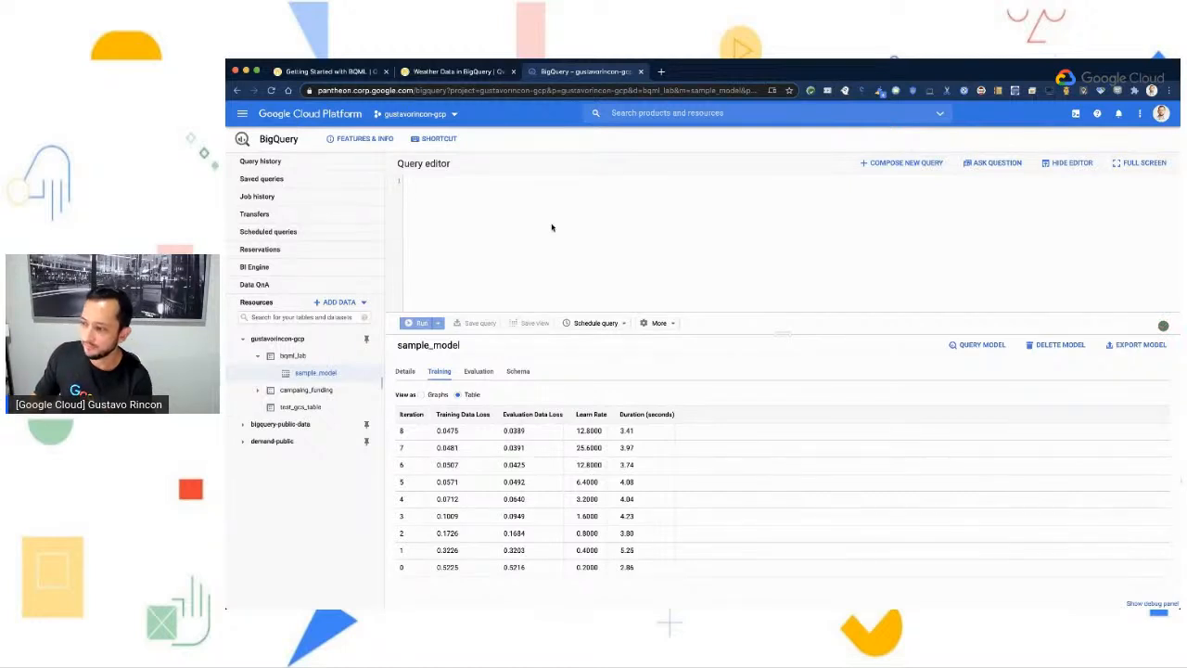
key(super+v)
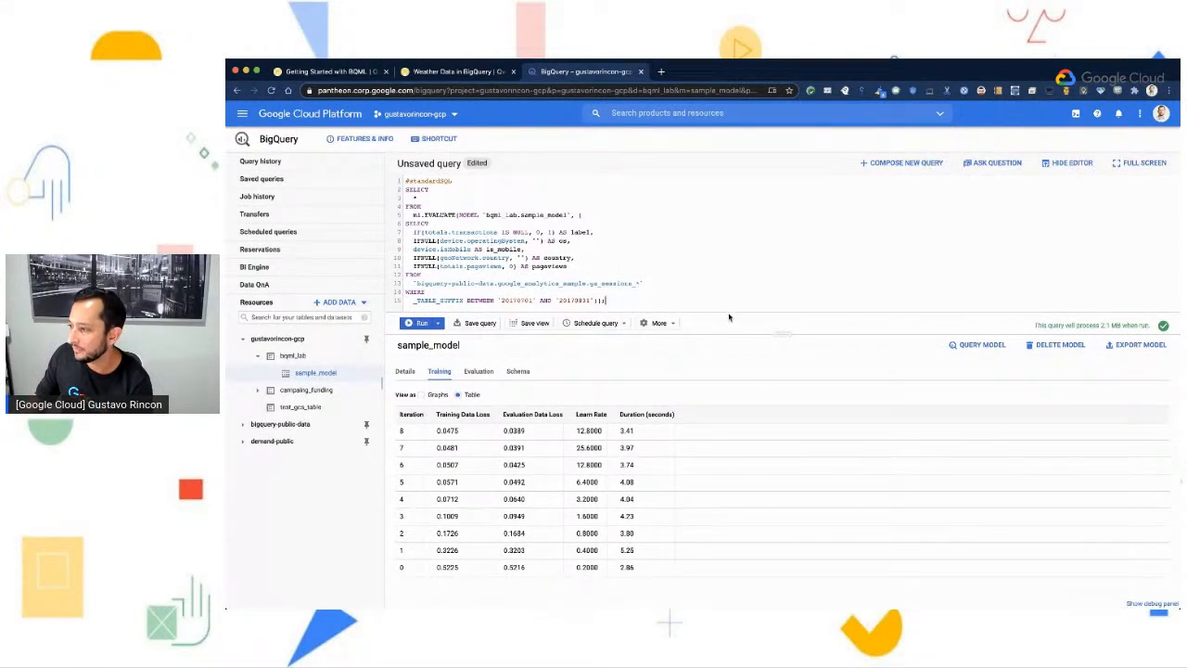
drag(784, 334, 785, 365)
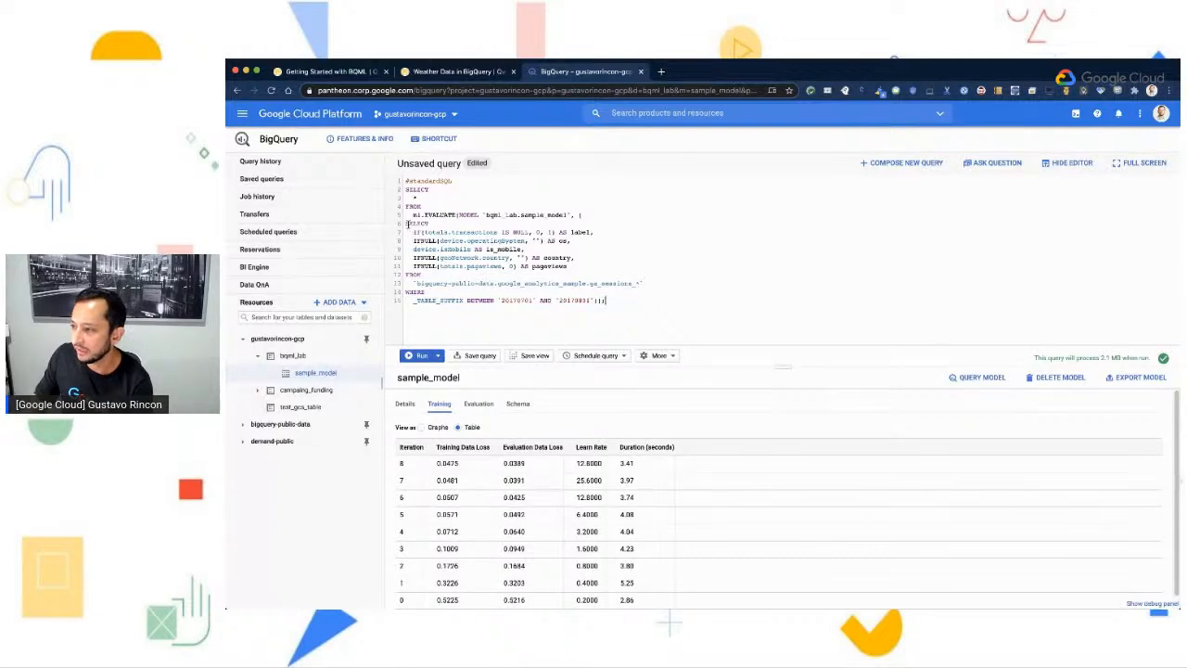
- Review the inner SELECT statement and the EVALUATE function, and run the evaluation query on bqml_lab.sample_model
drag(405, 223, 619, 299)
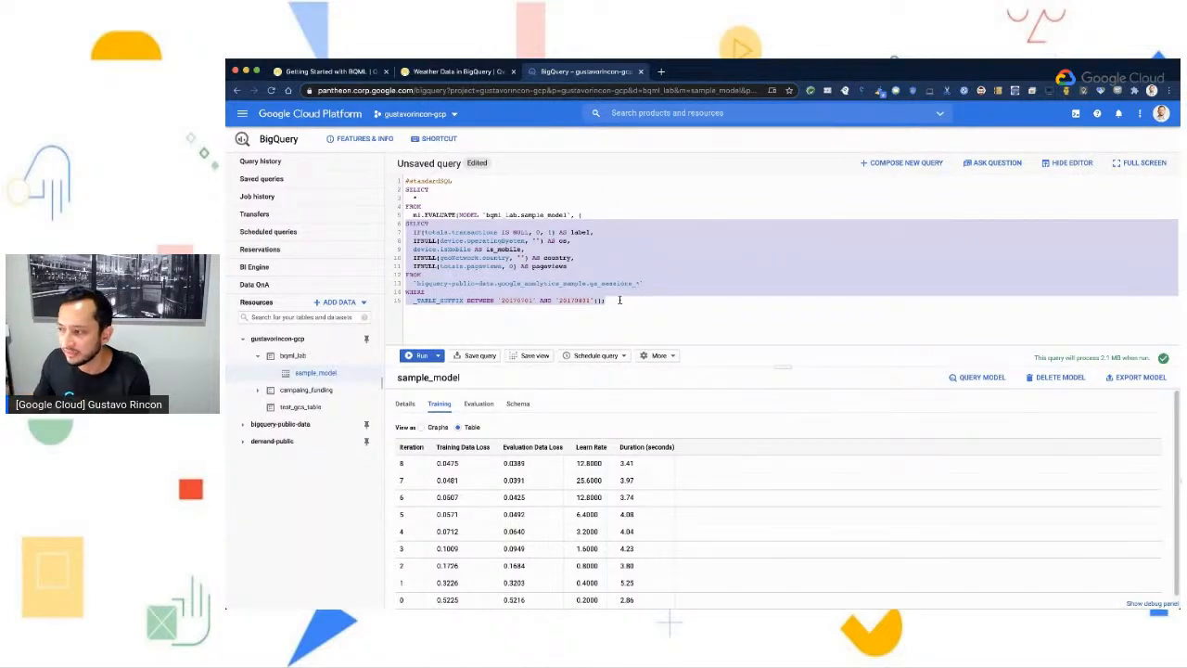
click(460, 197)
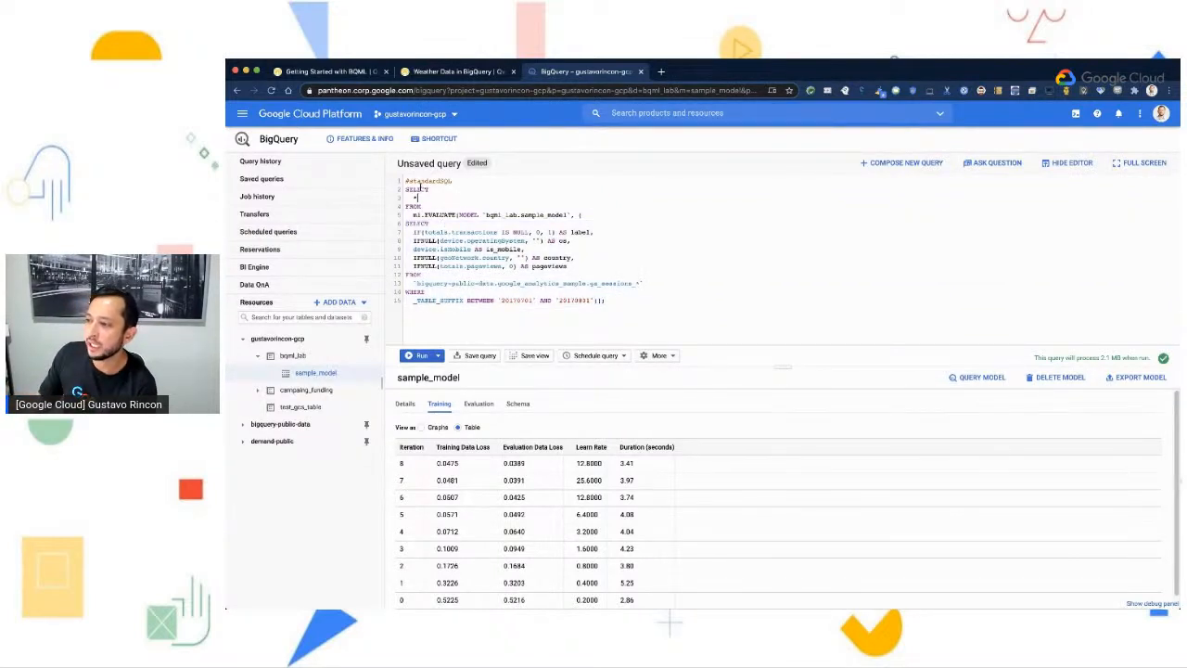
drag(424, 215, 462, 216)
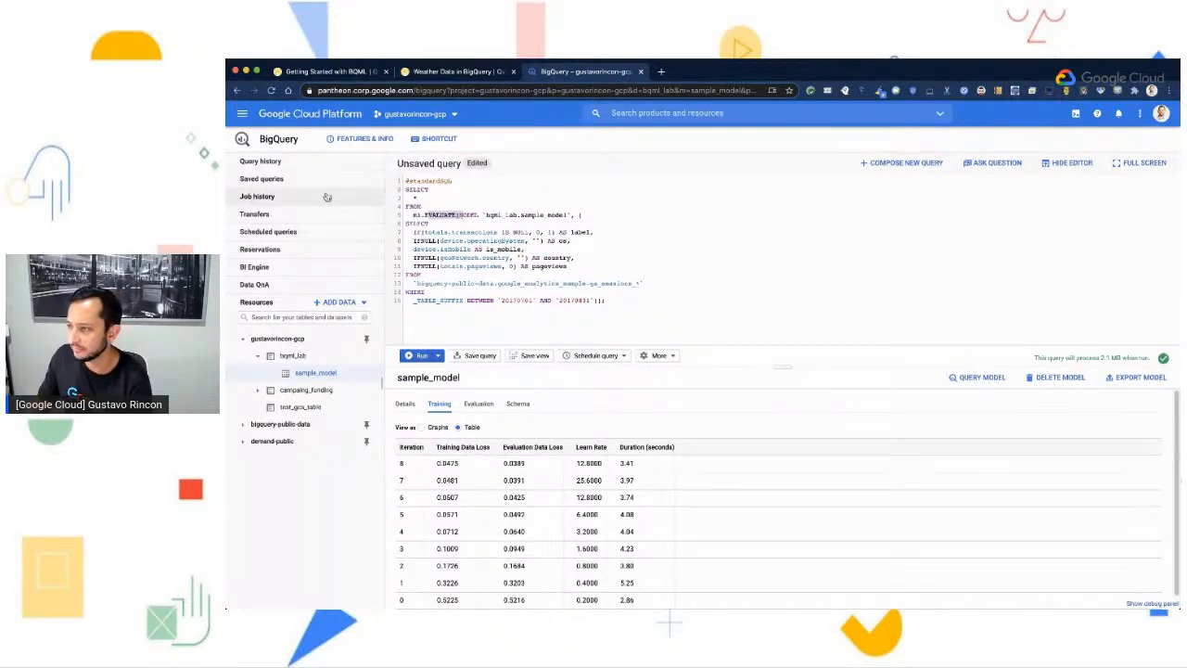
click(557, 208)
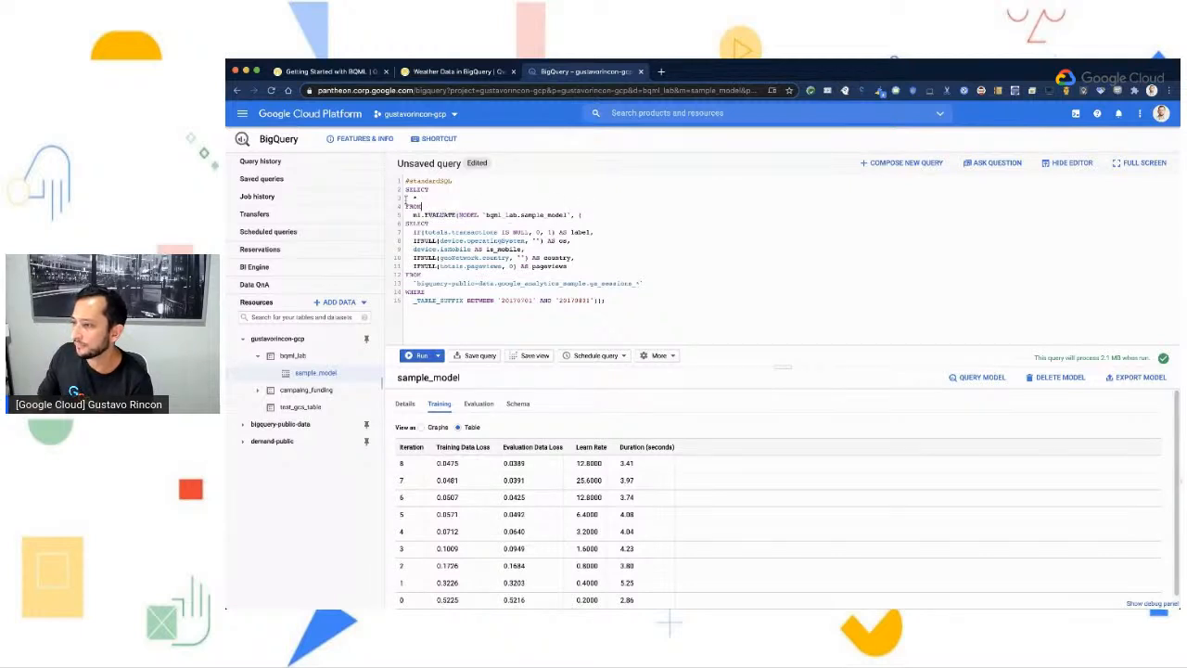
click(412, 358)
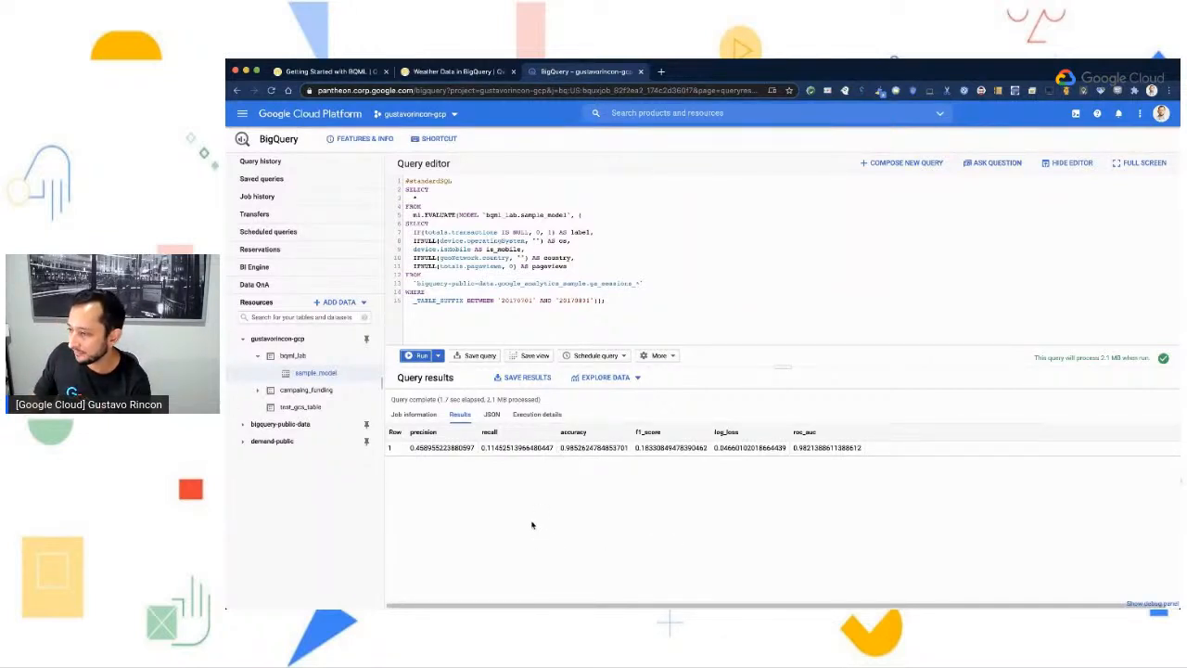
- Switch to the lab guide and check the expected evaluation results table and the Test Completed Task section
click(353, 71)
scroll(628, 442, down, 3)
scroll(634, 436, down, 2)
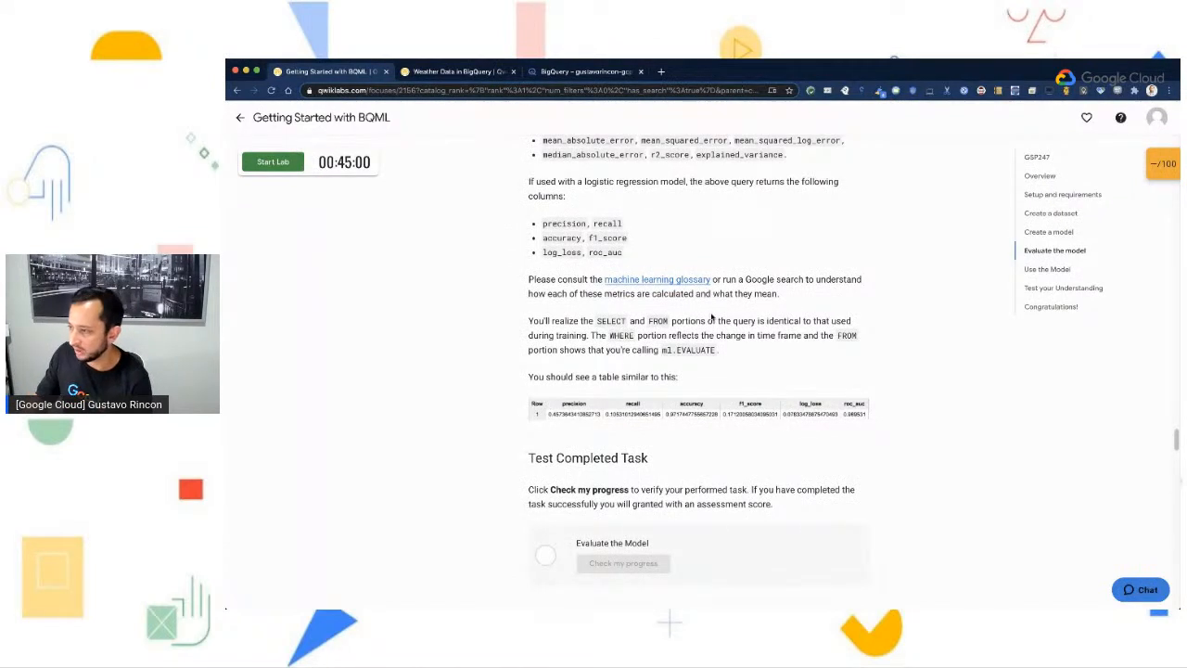
scroll(707, 326, down, 2)
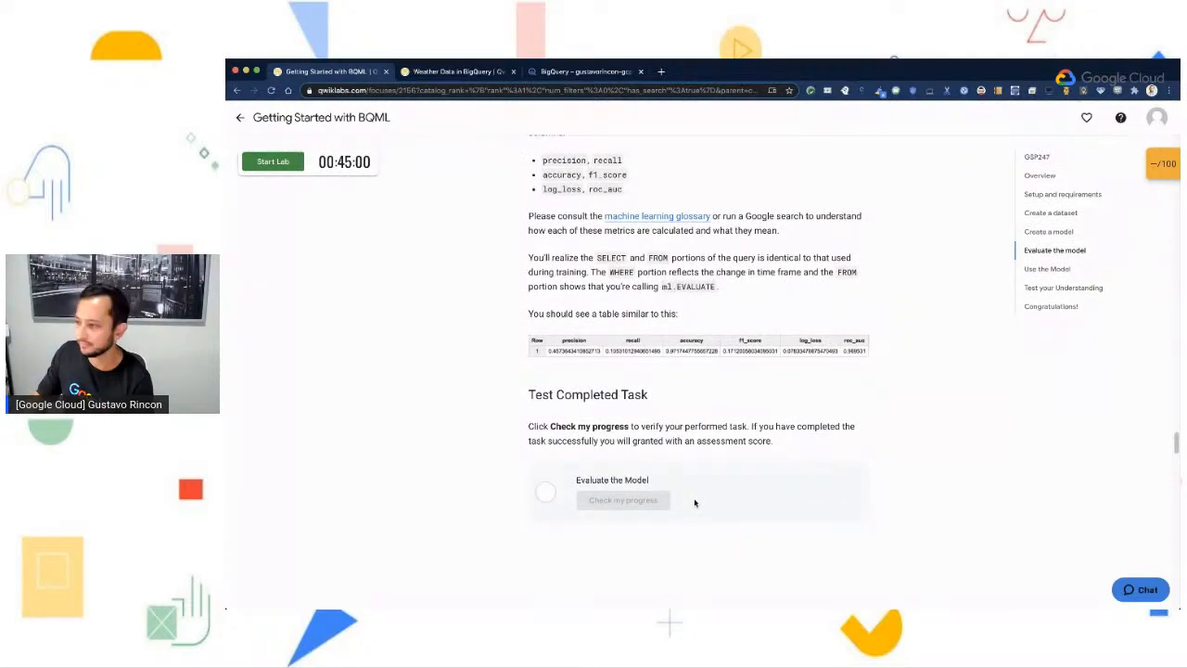
- Copy the ml.PREDICT query from the Predict purchases per country section and read its explanation
scroll(695, 502, down, 5)
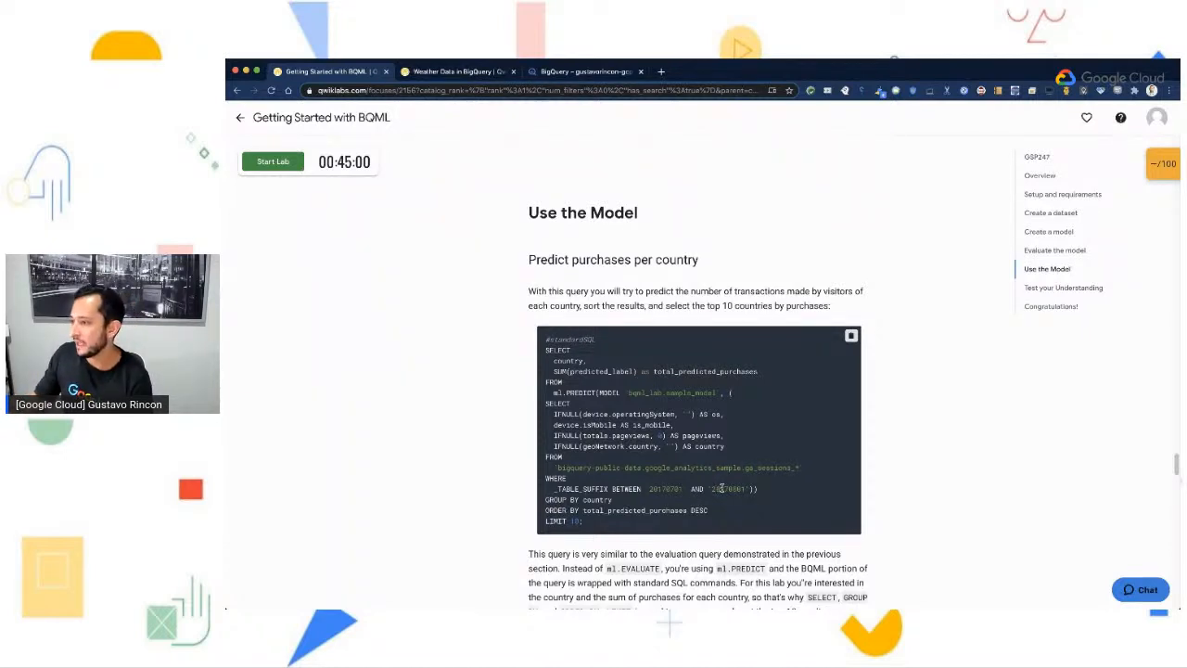
scroll(826, 442, down, 1)
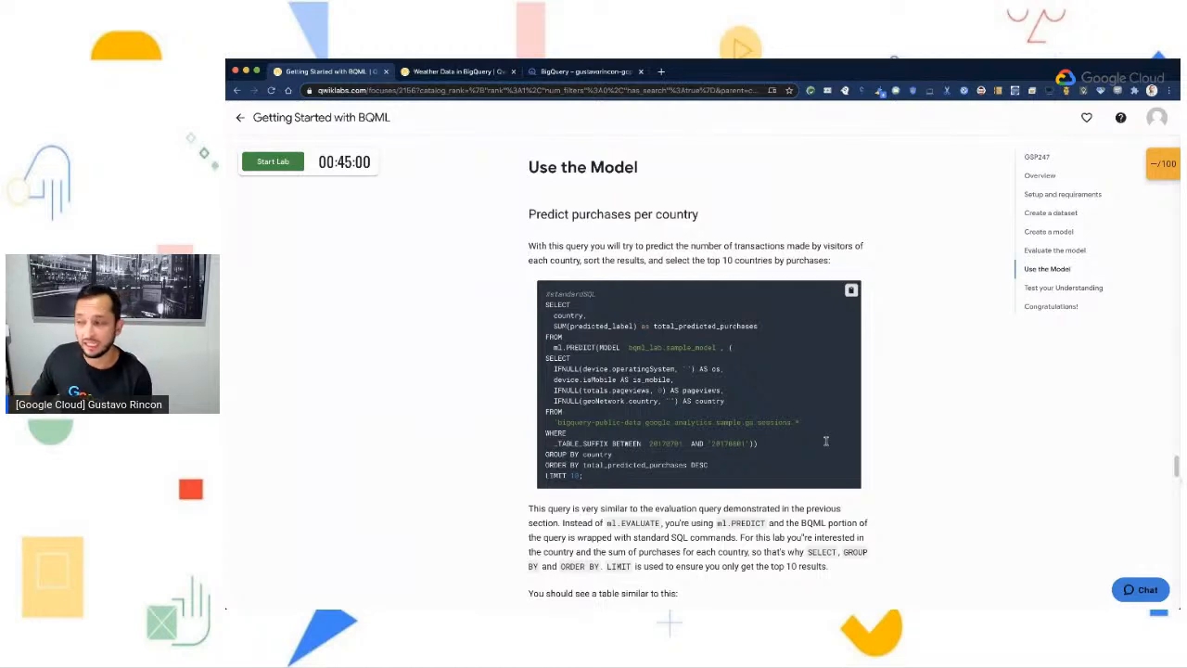
click(853, 292)
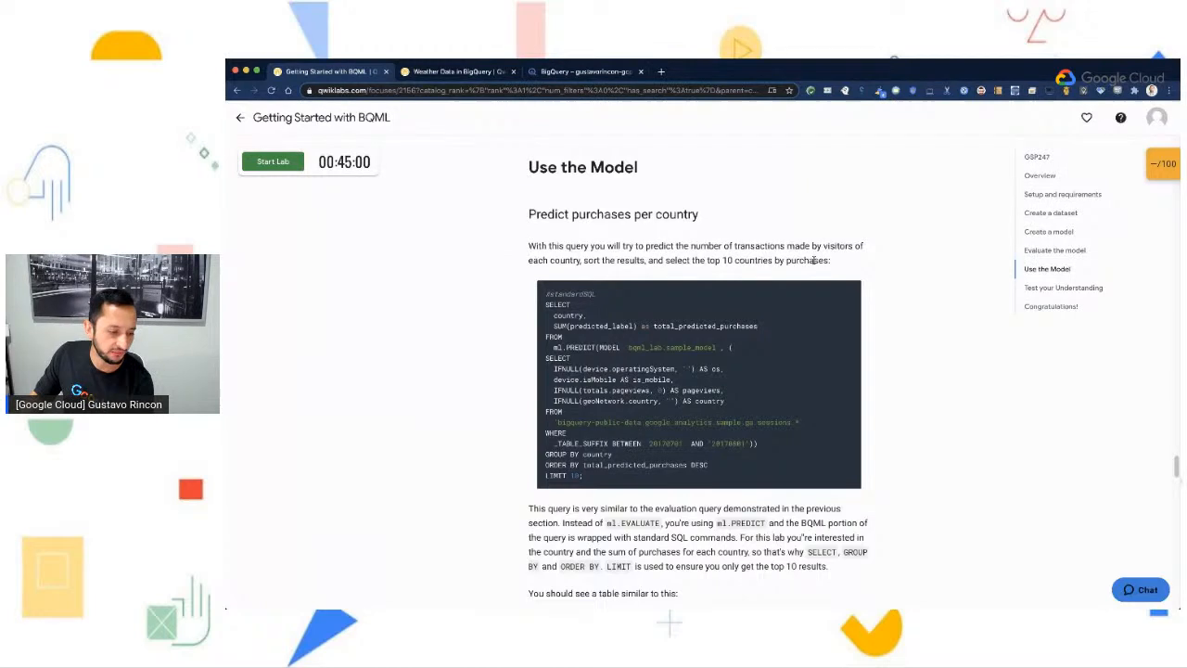
scroll(841, 364, down, 2)
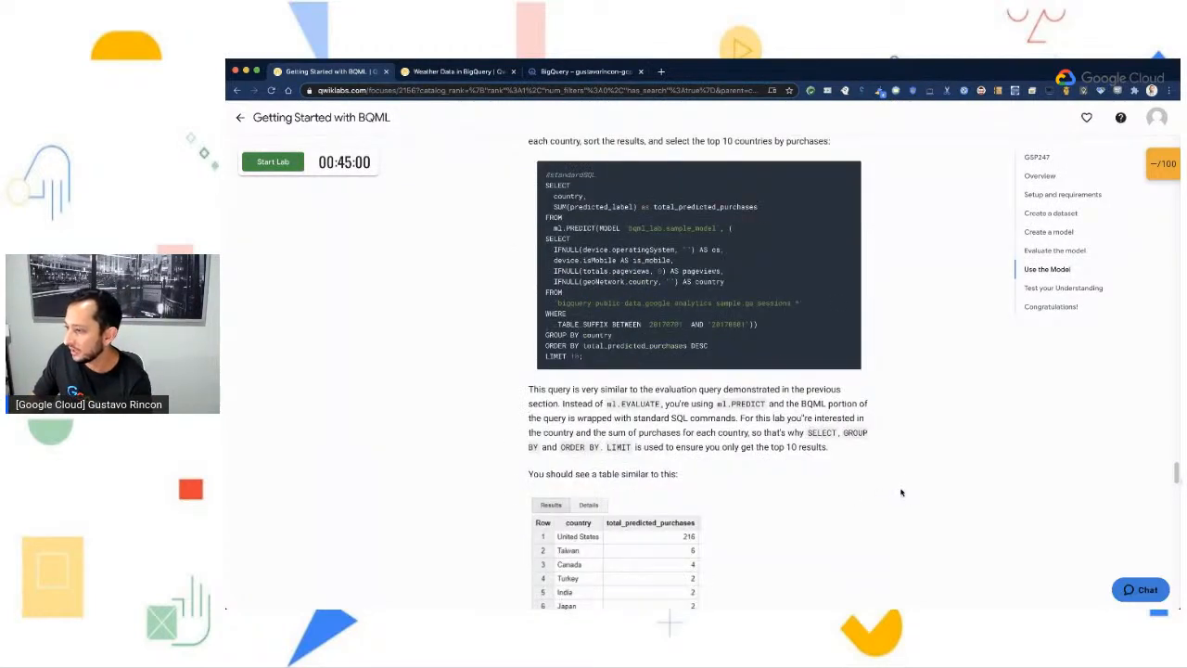
- Switch to BigQuery and paste the copied purchases-per-country prediction query into a new query
click(540, 73)
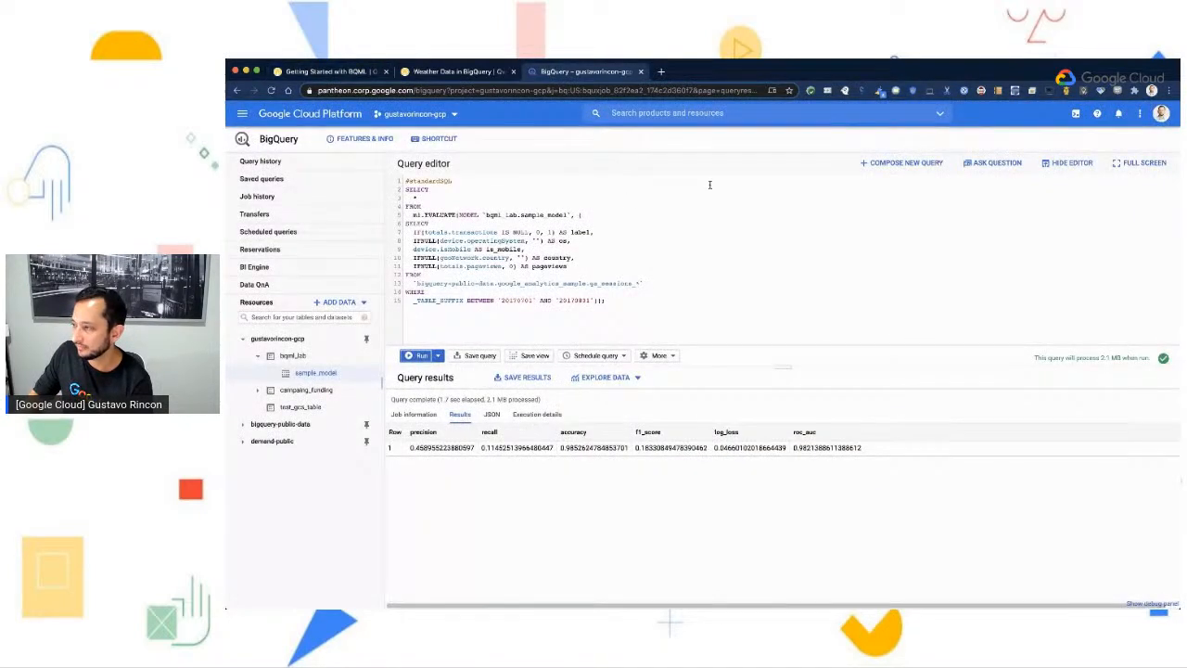
click(916, 165)
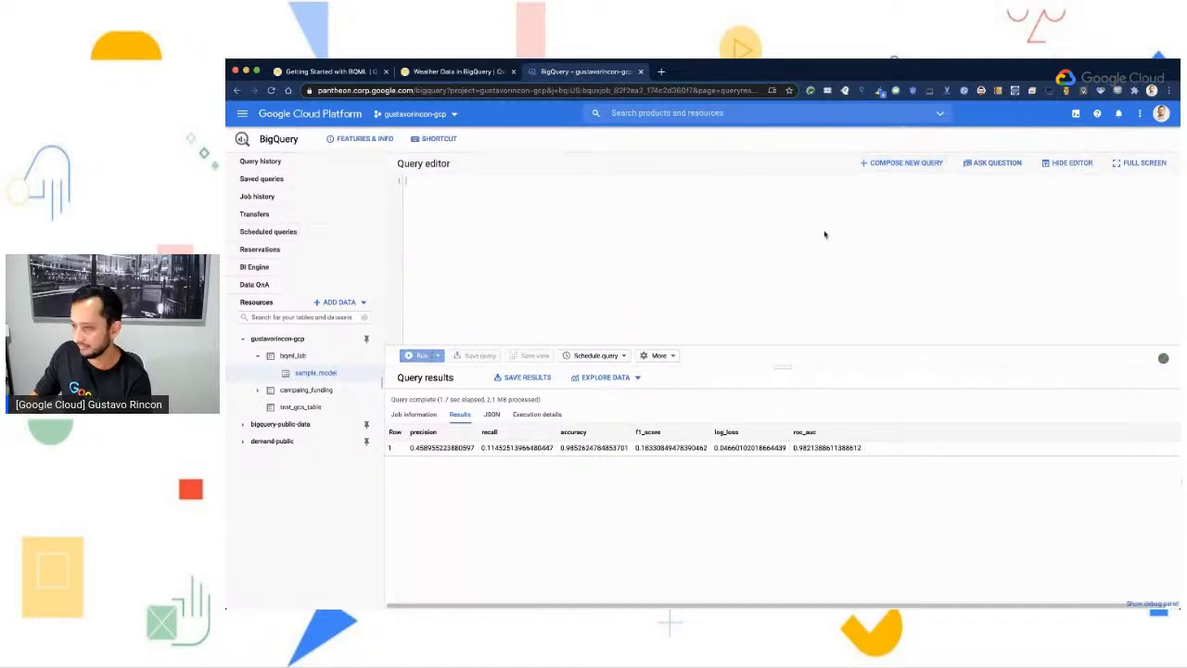
key(super+v)
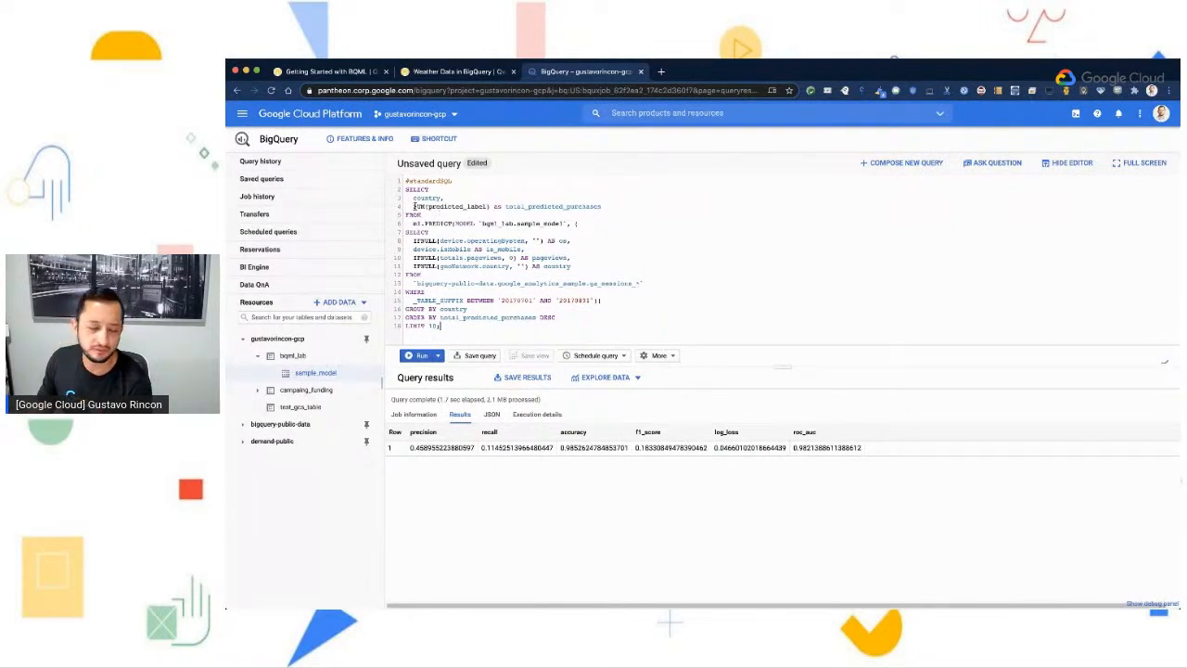
- Review the SUM(predicted_label) column, the ml.PREDICT function and the inner SELECT statement, and run the purchases-per-country query
drag(490, 206, 413, 205)
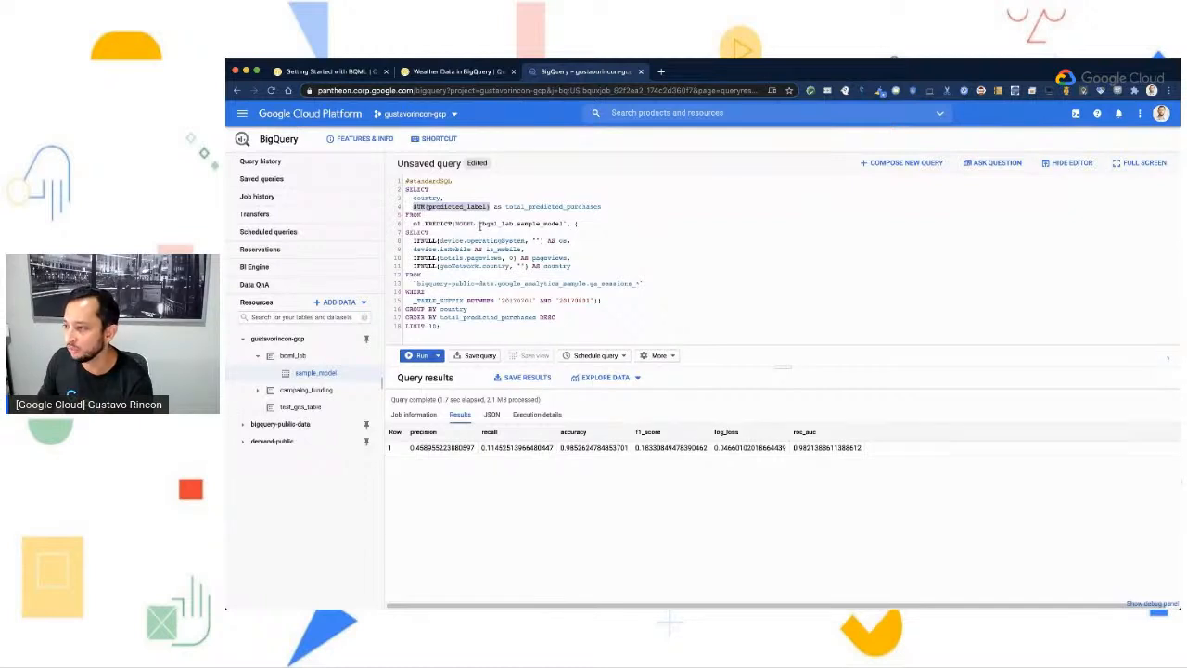
click(630, 210)
drag(506, 206, 640, 205)
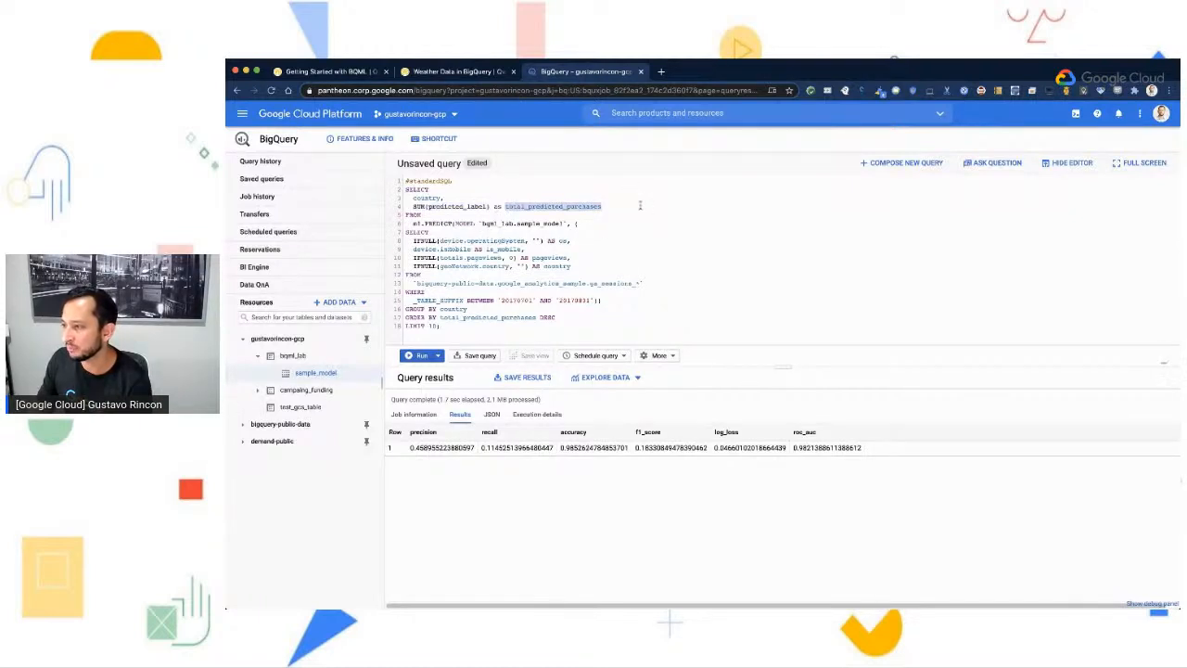
click(635, 206)
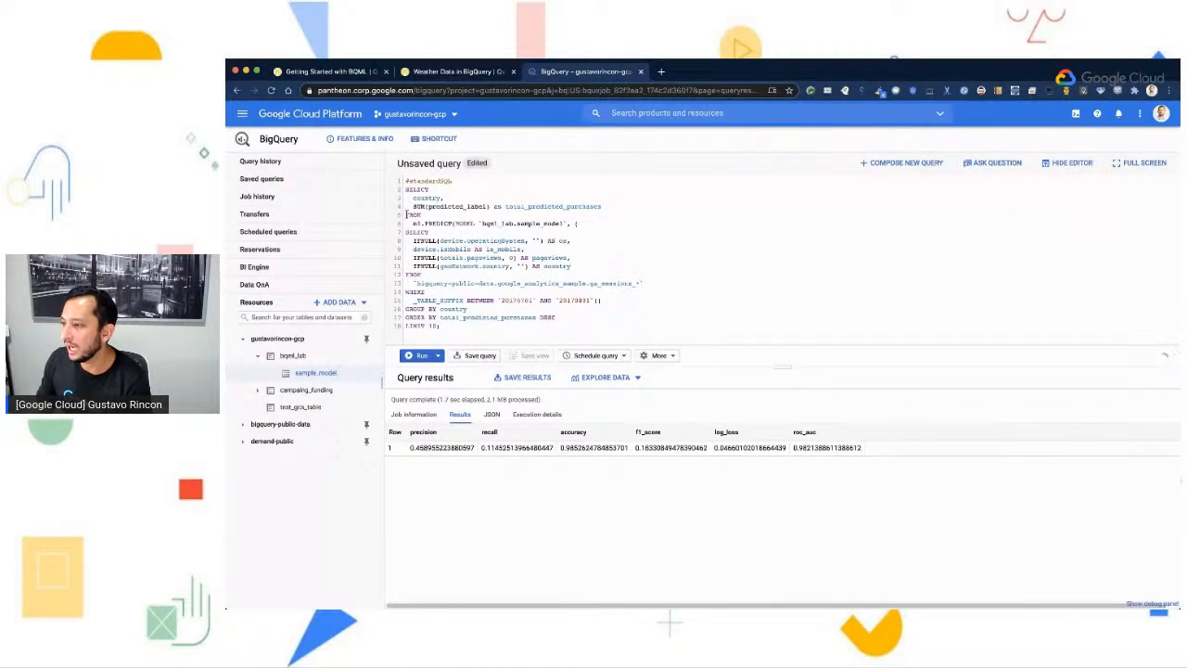
drag(412, 223, 454, 225)
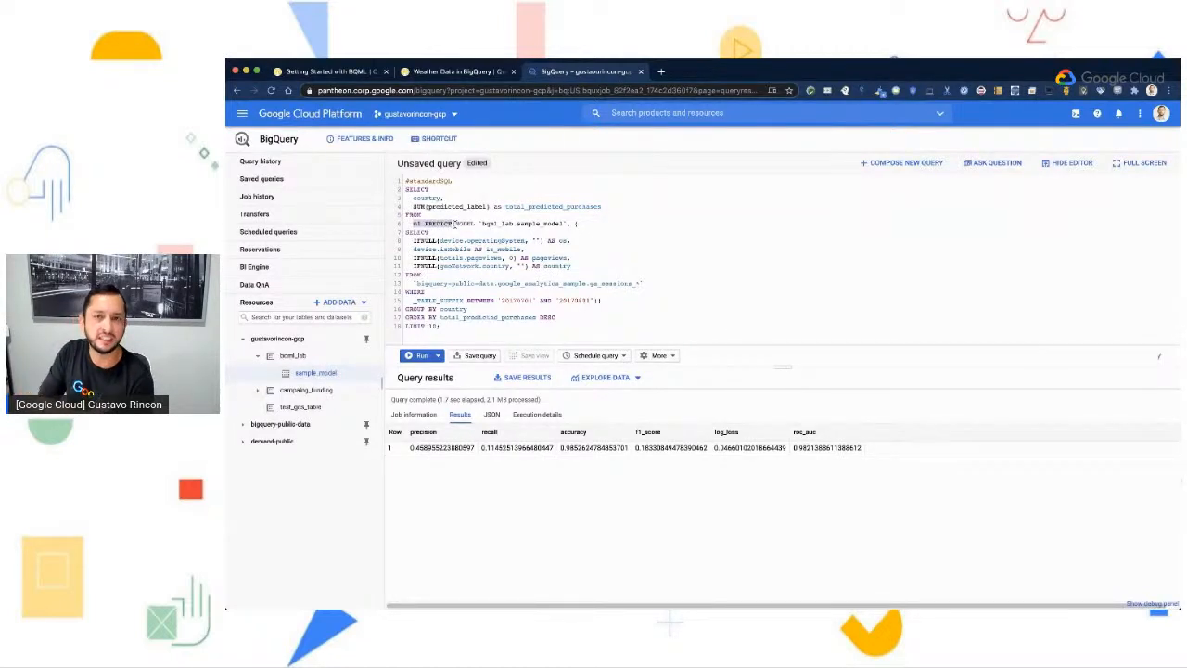
click(461, 219)
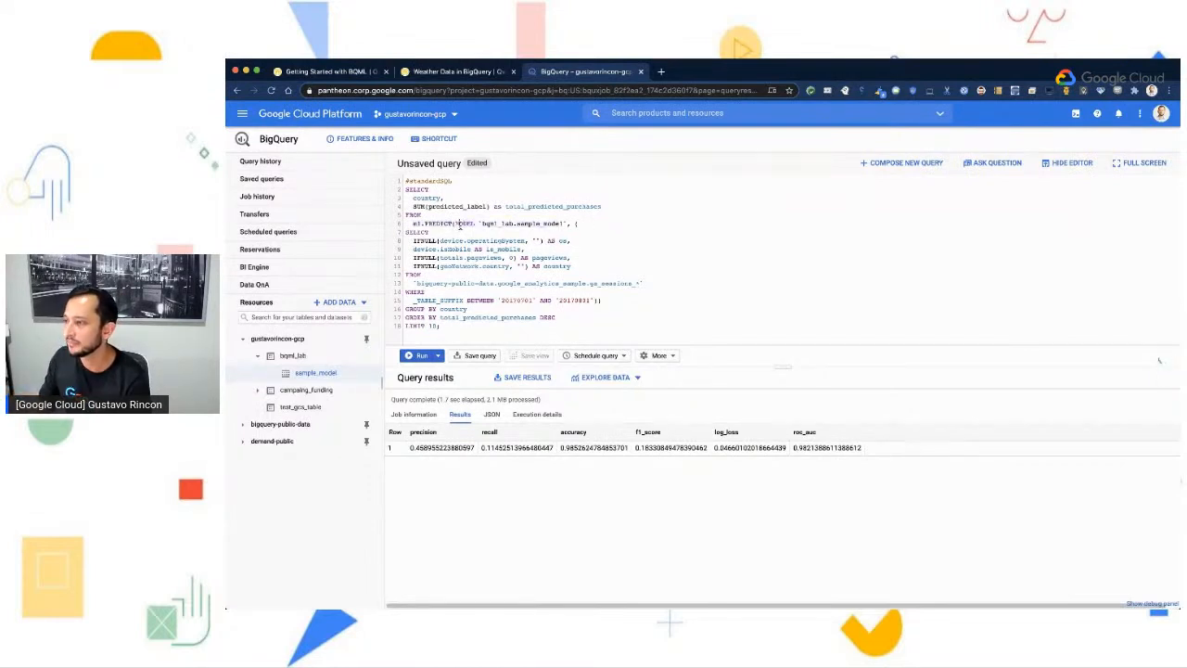
drag(406, 232, 624, 297)
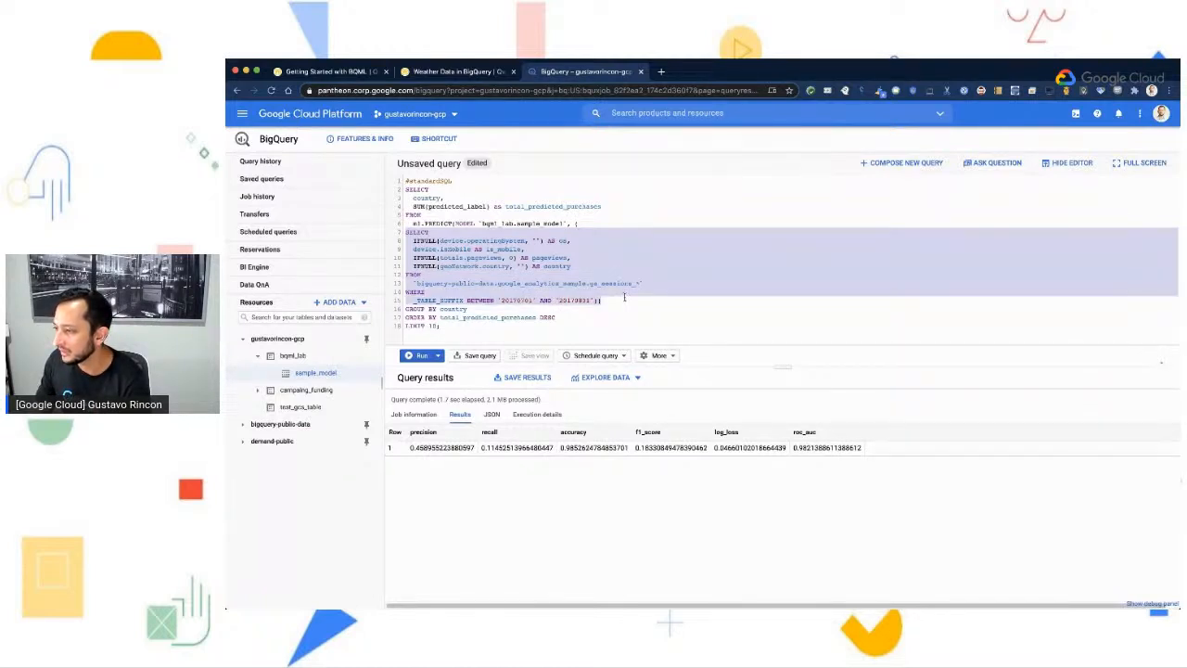
click(624, 297)
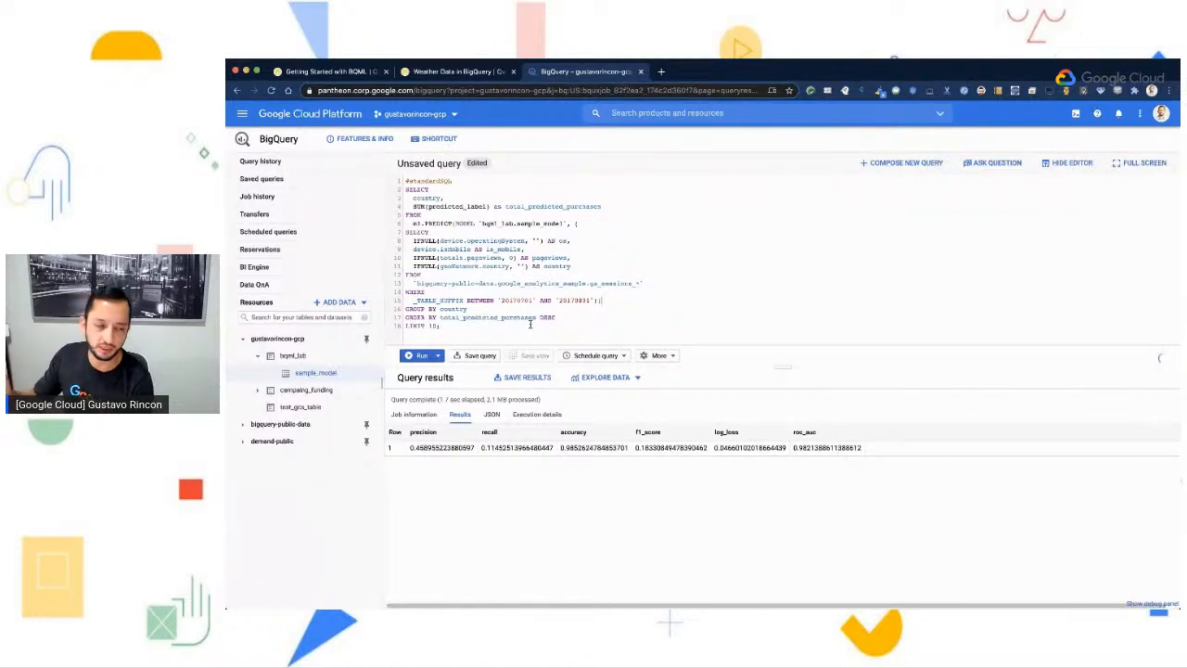
click(411, 361)
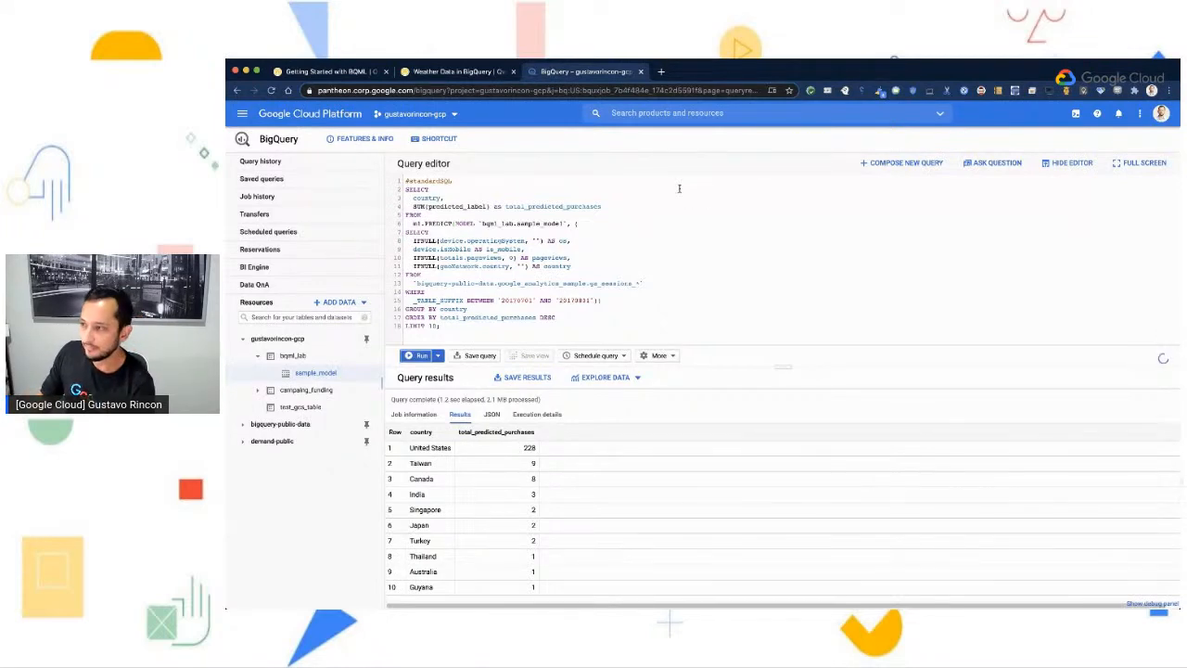
- Check the lab guide's expected table of predicted purchases per country and return to the BigQuery results
click(376, 72)
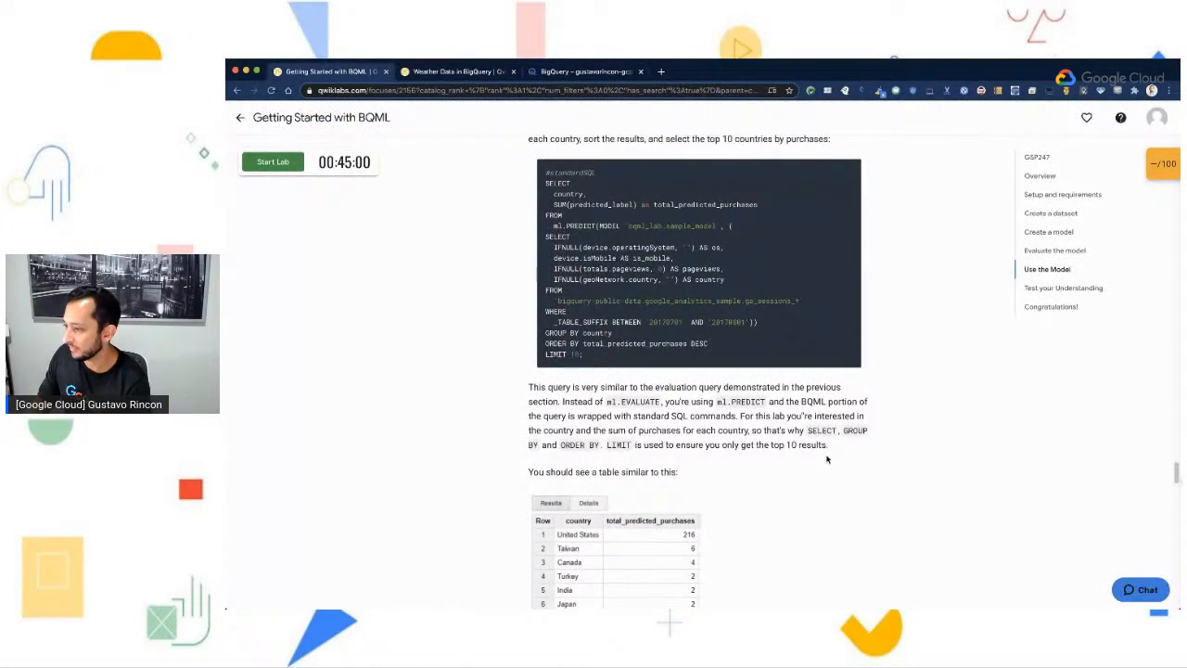
scroll(827, 459, down, 4)
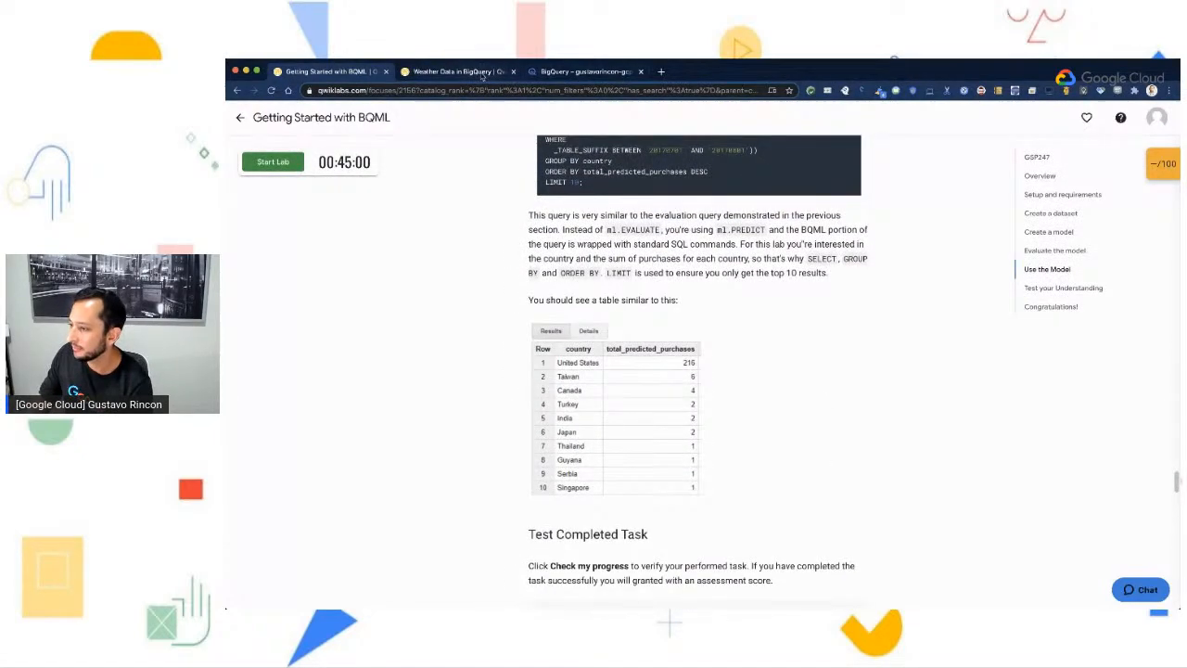
click(482, 73)
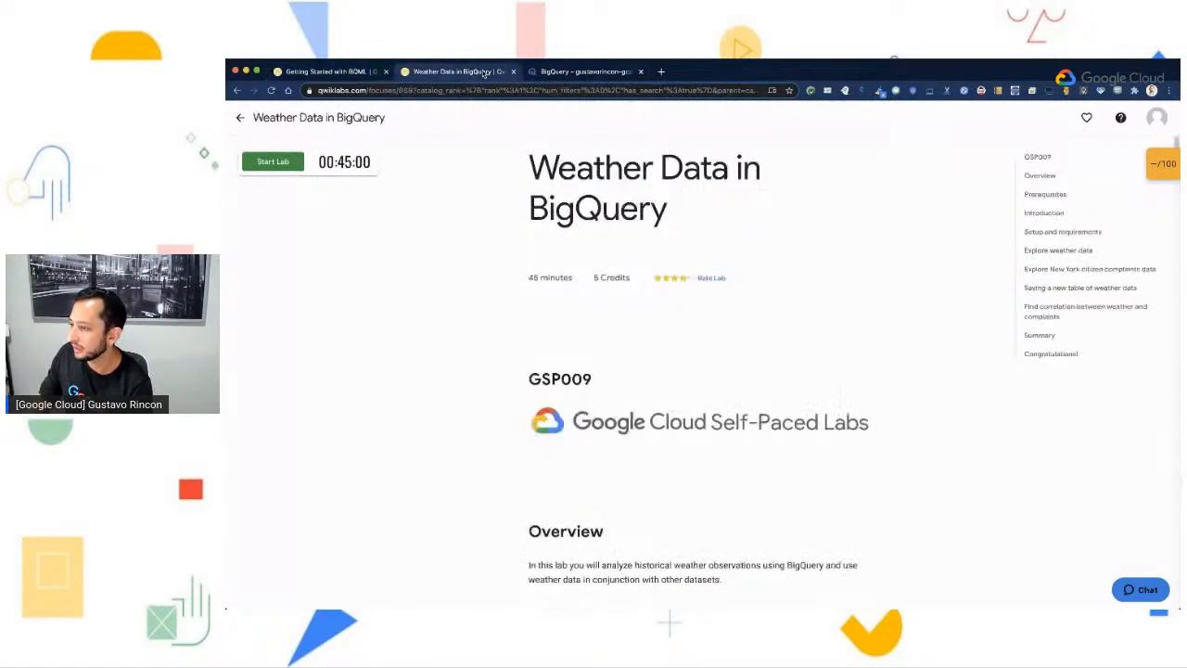
click(574, 72)
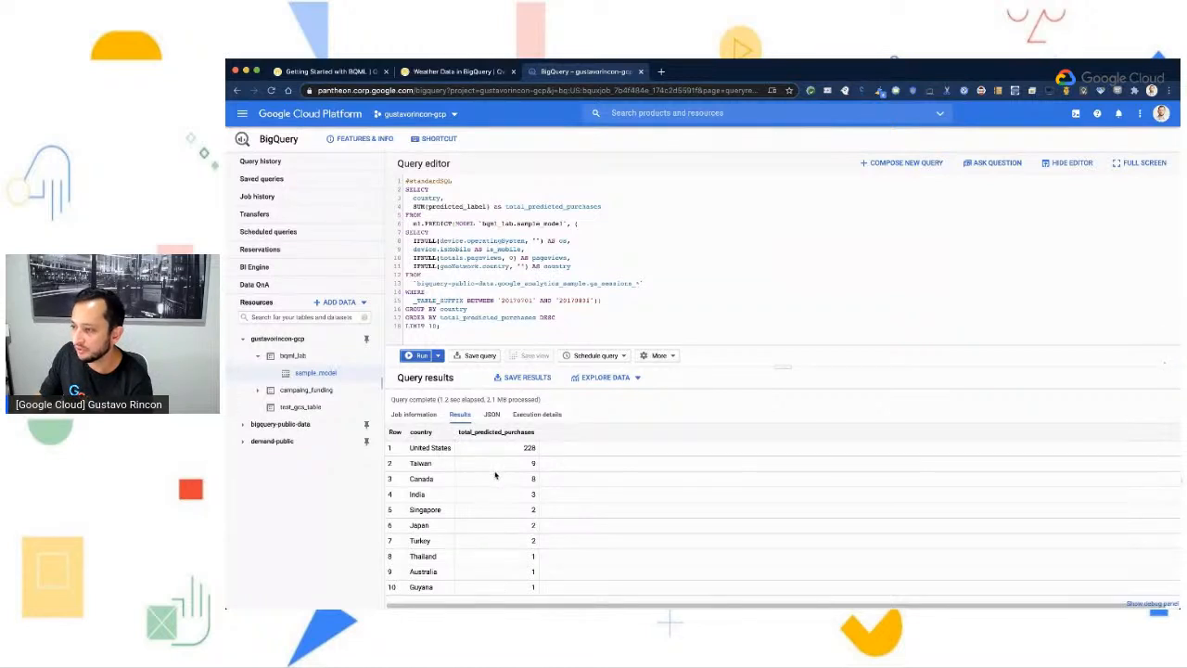
- View the country prediction results as JSON and look at the query's job information
click(491, 415)
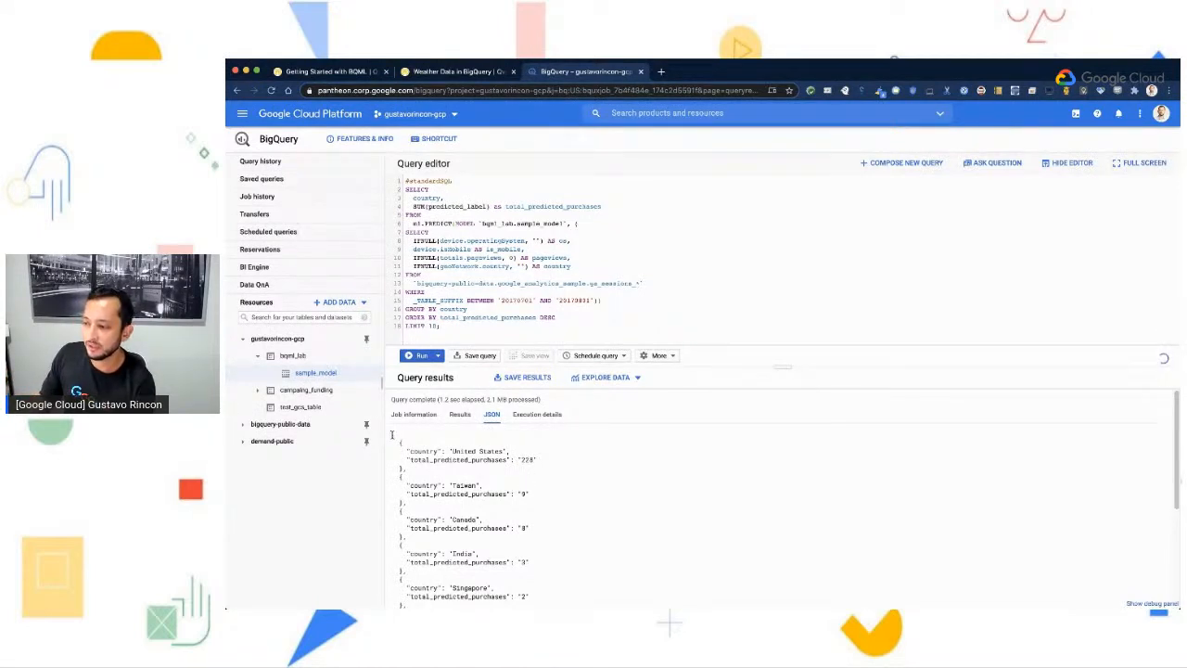
drag(394, 433, 432, 483)
click(541, 534)
drag(389, 432, 504, 545)
click(504, 546)
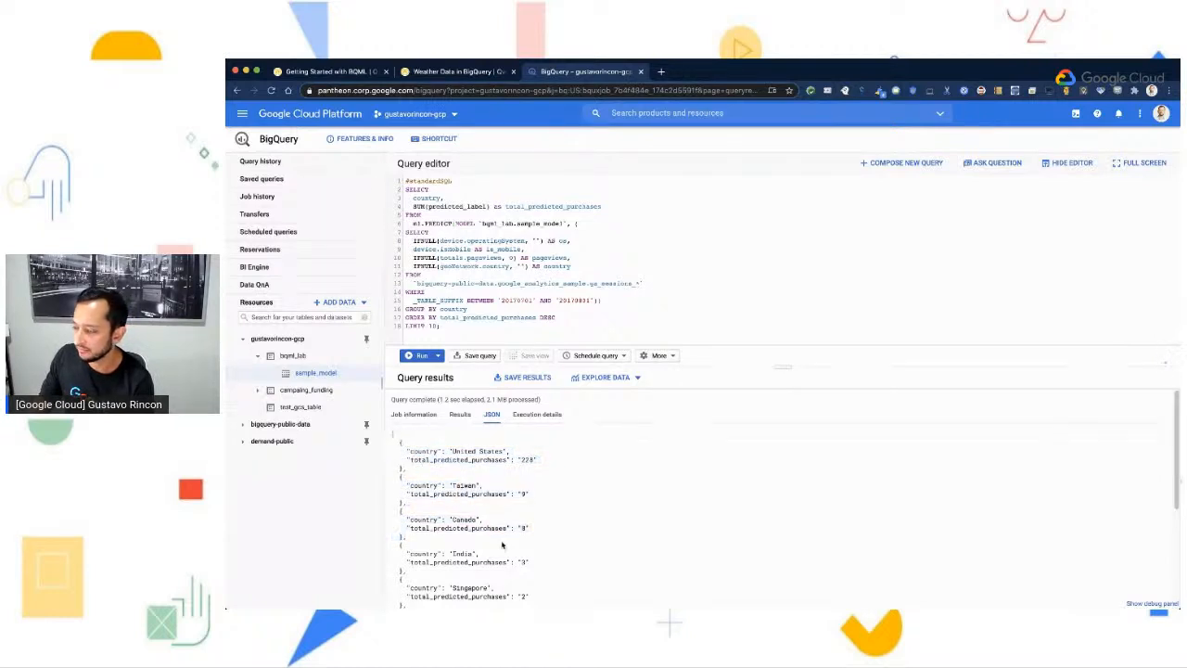
click(430, 418)
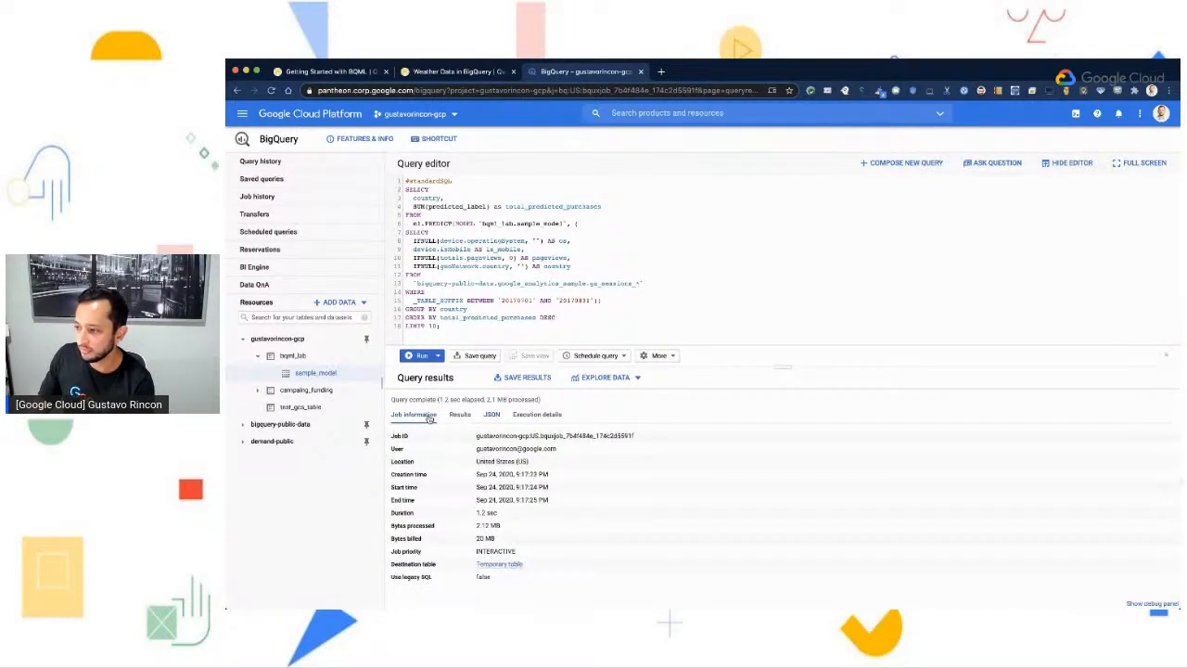
- Examine the query's execution details, including the worker timings and the S00: Input and S01: Join+ stages
click(548, 420)
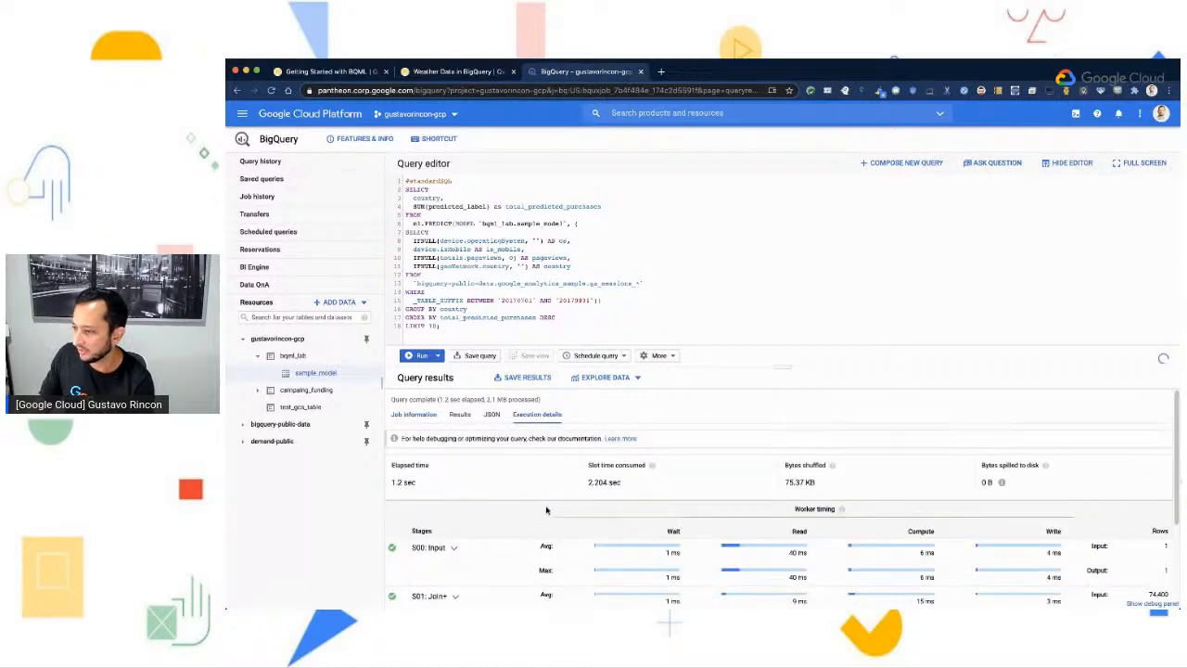
scroll(572, 505, down, 3)
scroll(576, 501, down, 2)
scroll(579, 497, up, 4)
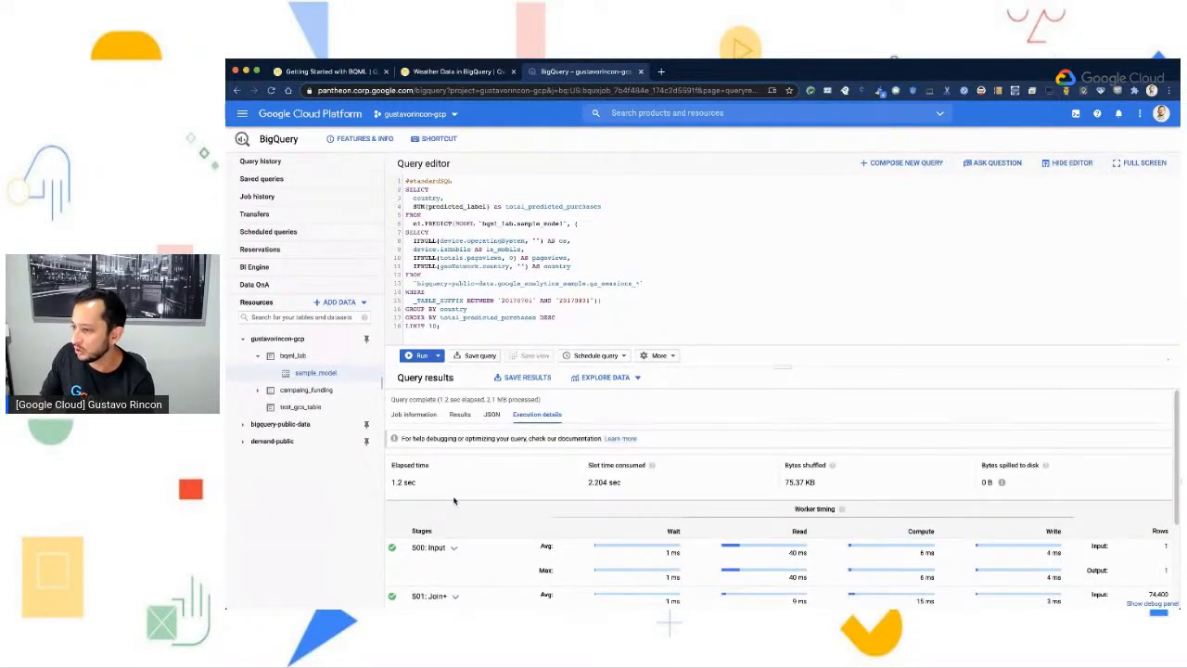
scroll(589, 551, down, 1)
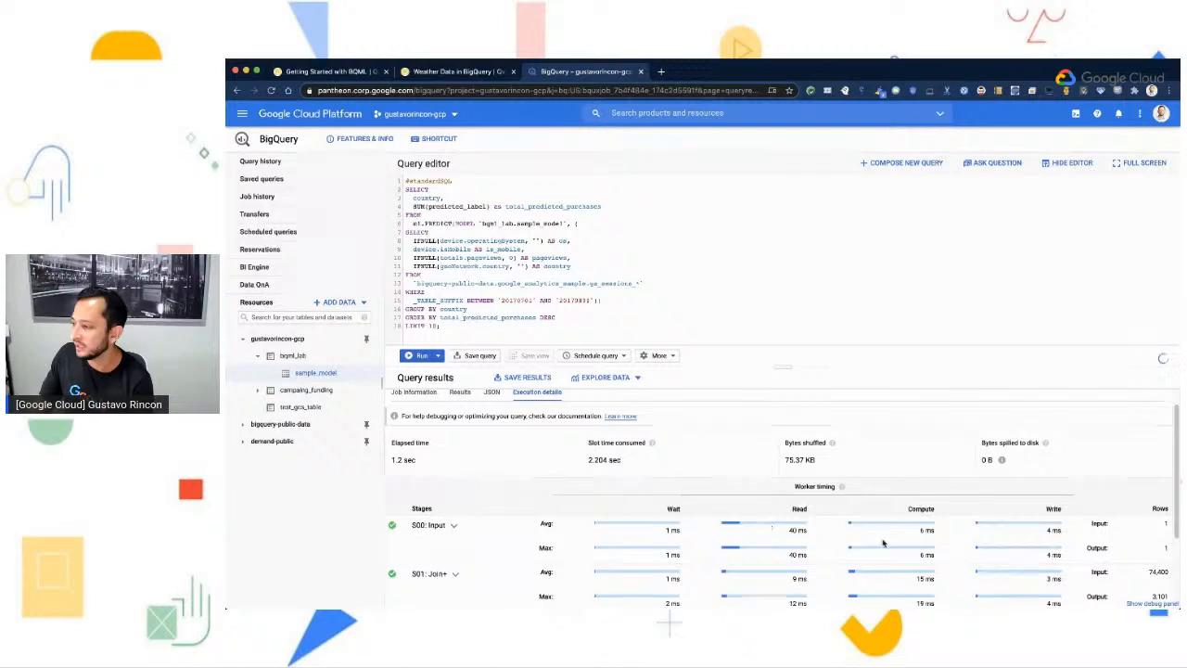
scroll(1015, 577, down, 3)
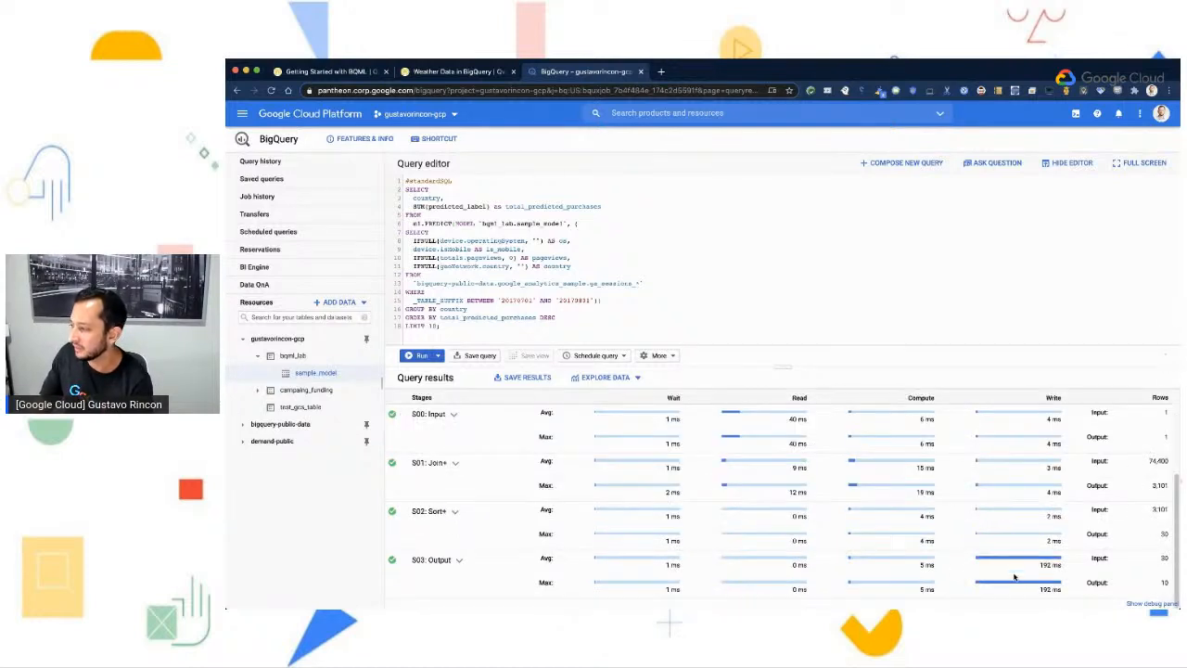
click(456, 415)
click(455, 416)
click(455, 463)
click(456, 462)
scroll(461, 483, up, 5)
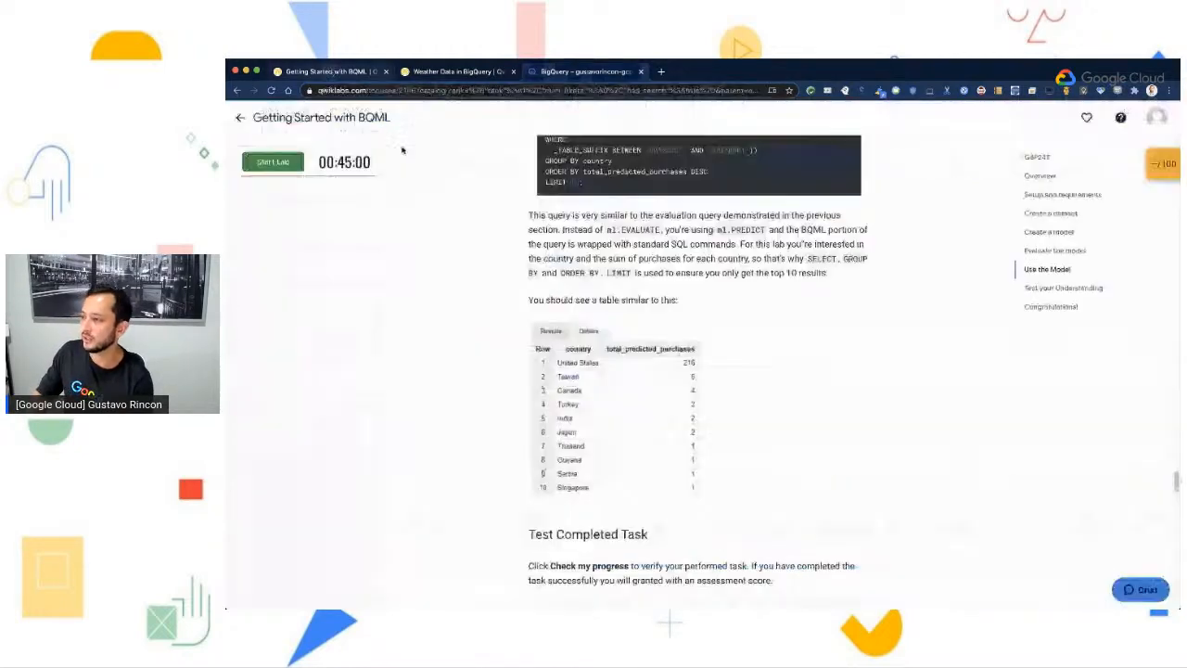
- Switch to the lab guide and copy the ml.PREDICT query from the Predict purchases per user section
click(324, 72)
scroll(793, 469, down, 2)
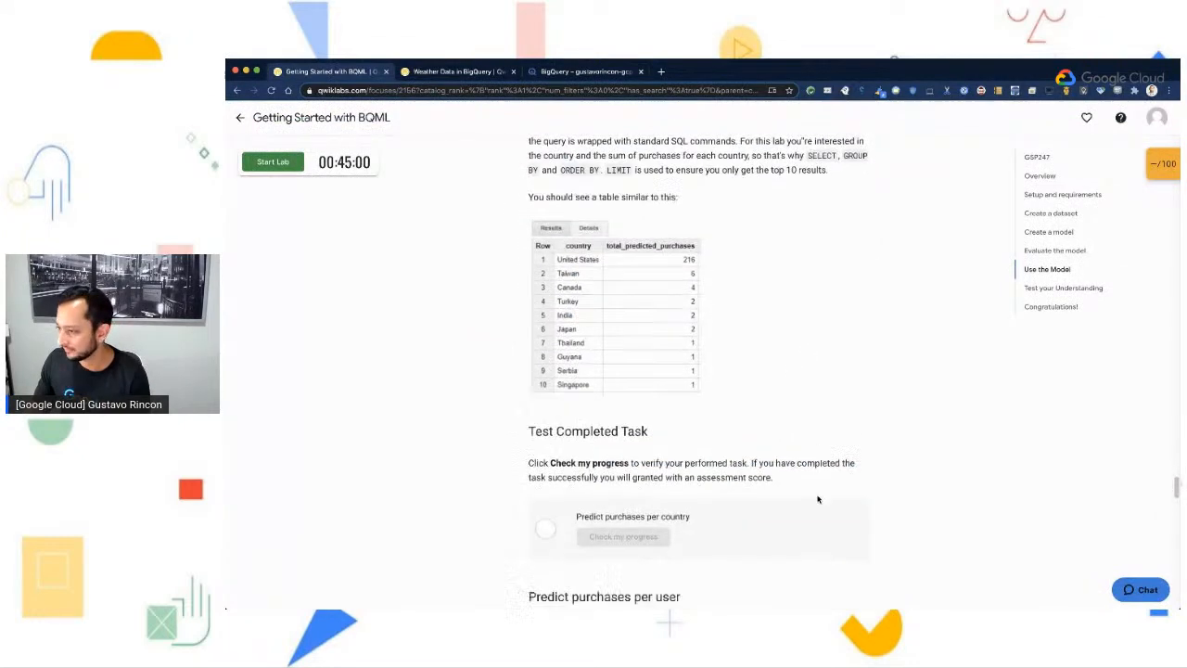
scroll(865, 493, down, 2)
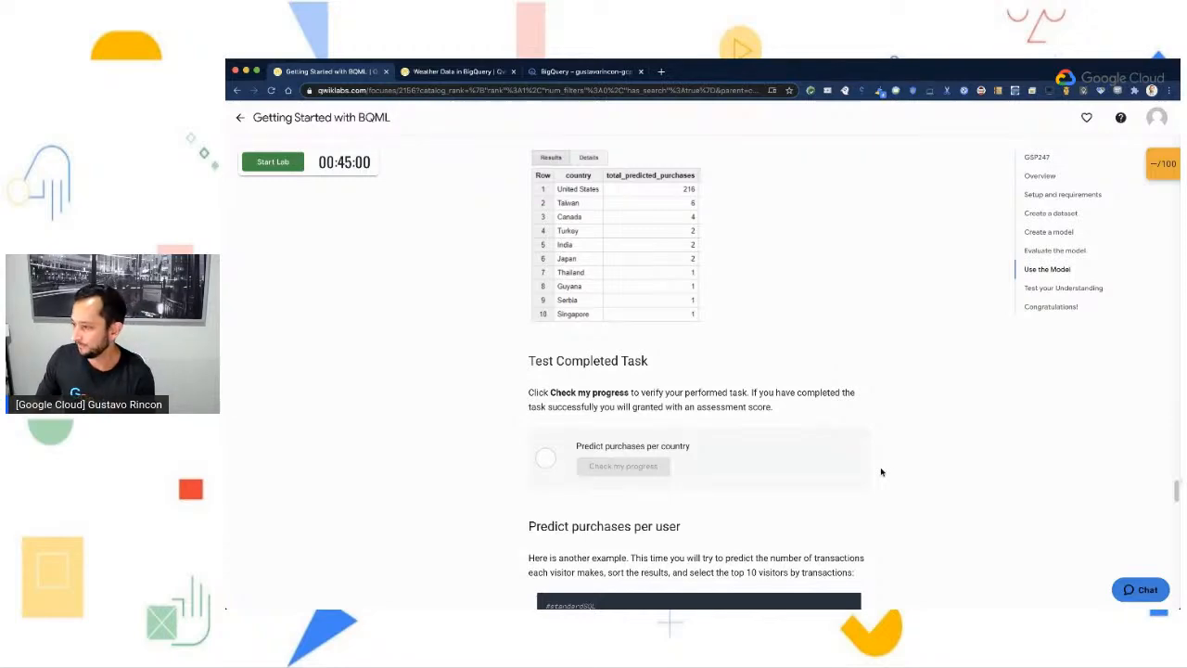
scroll(881, 472, down, 3)
scroll(886, 474, down, 4)
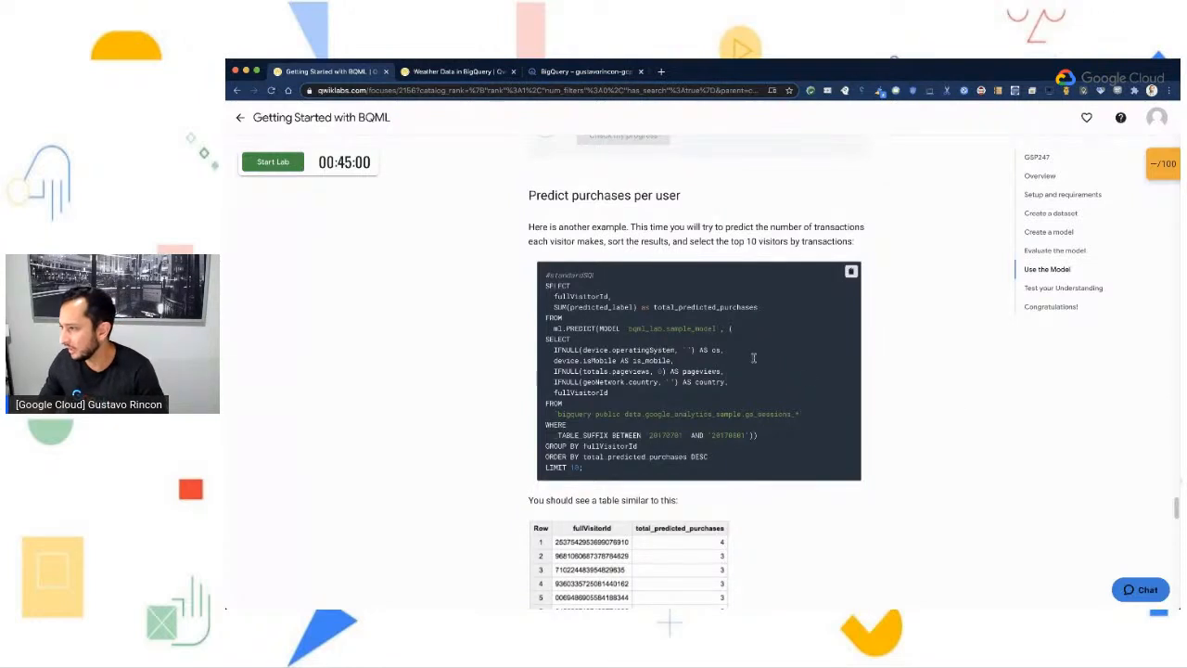
click(853, 275)
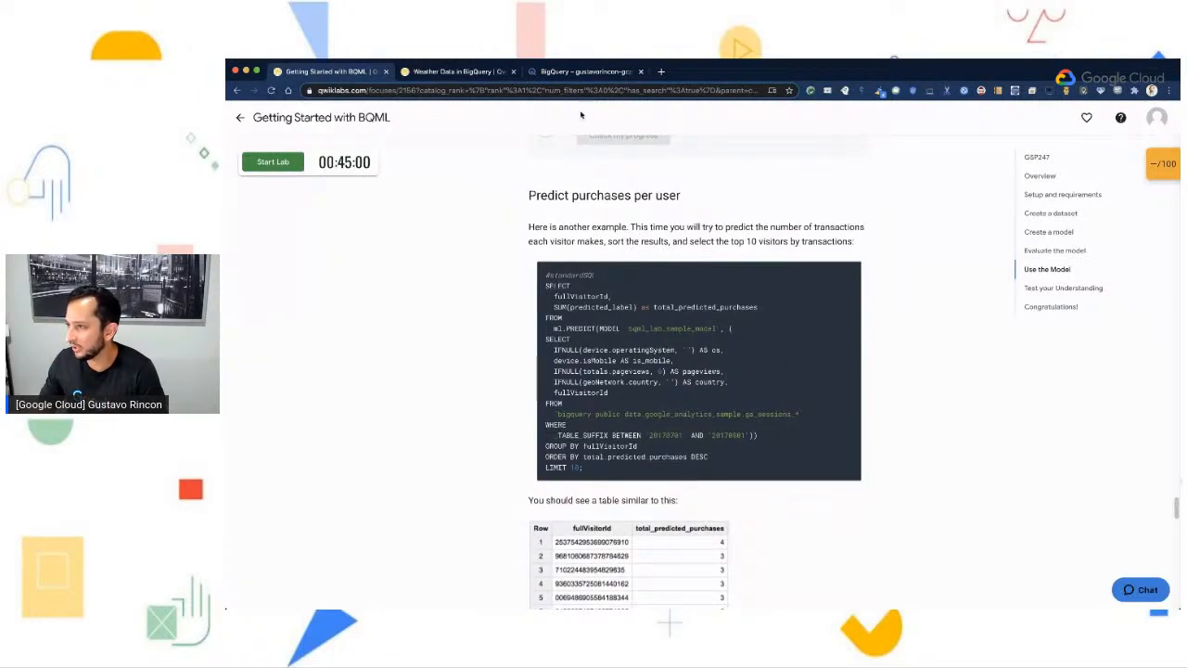
- Switch to BigQuery and paste the copied purchases-per-user prediction query into a new query
click(558, 71)
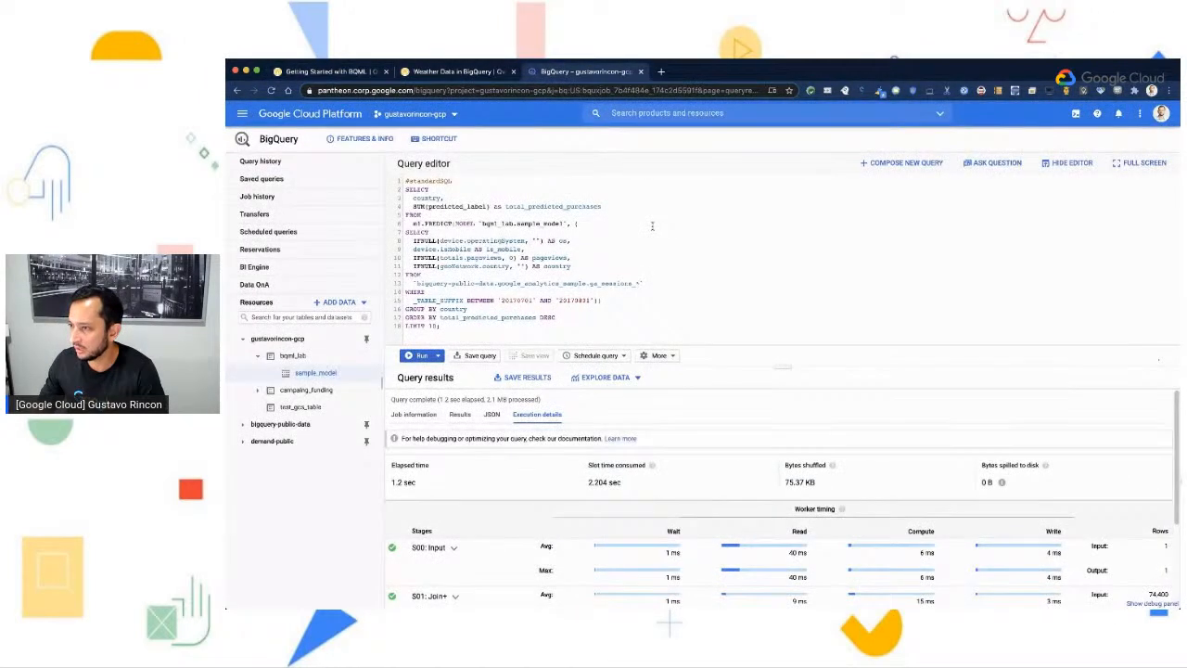
click(918, 164)
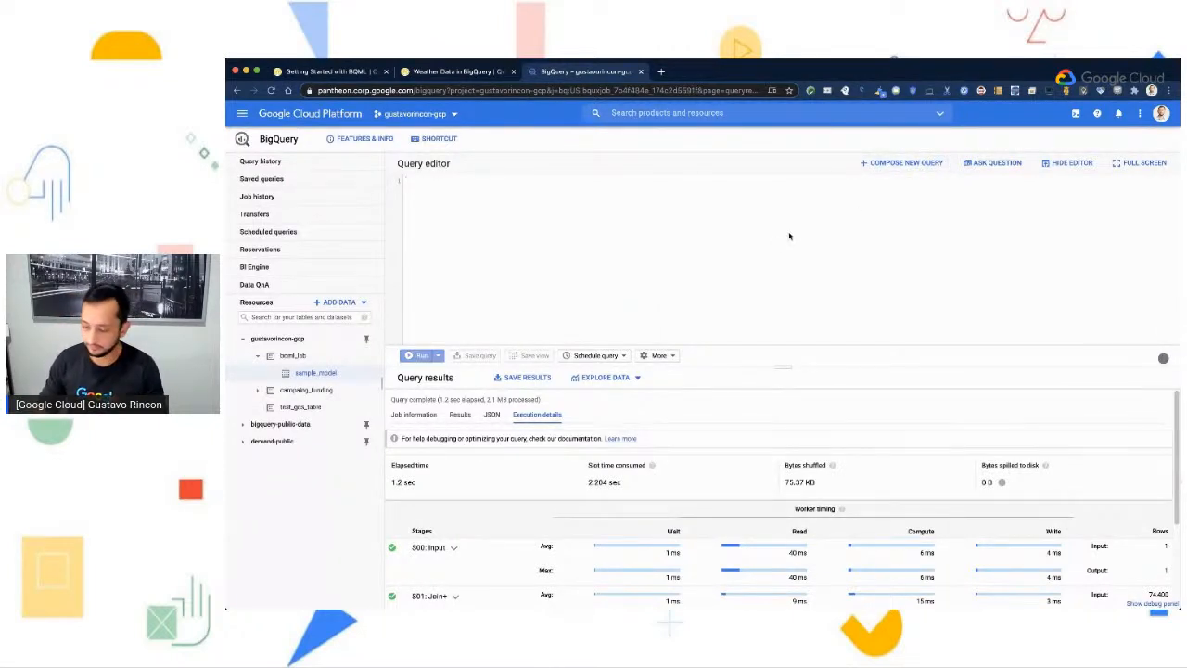
key(super+v)
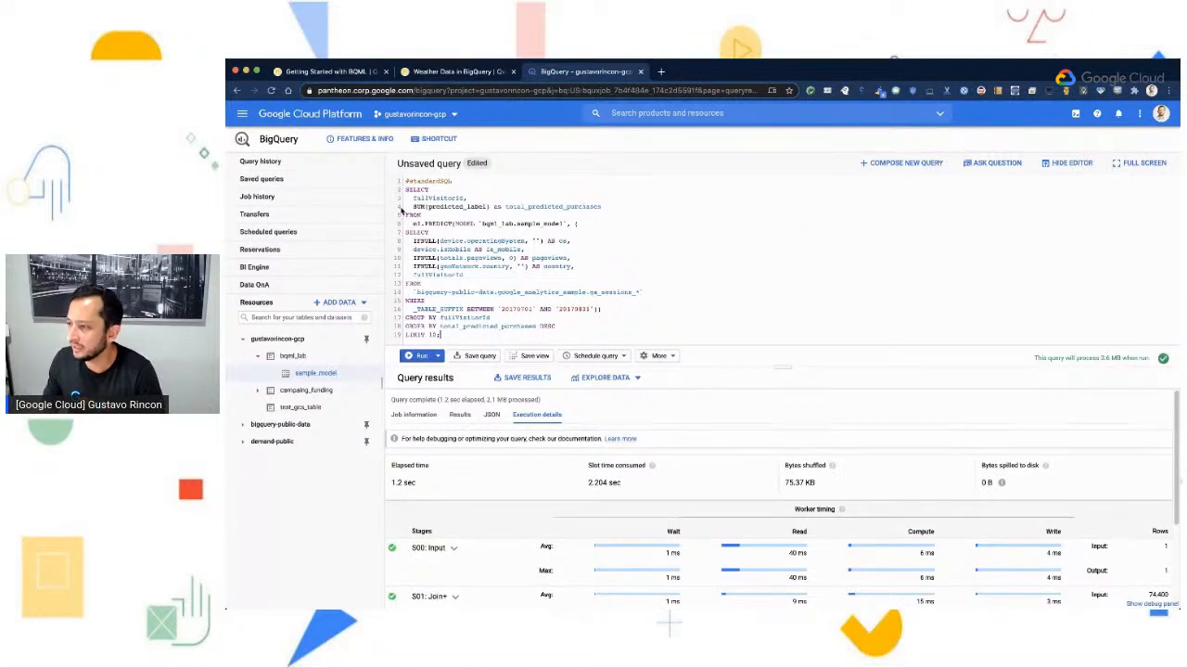
- Review the fullVisitorId column, the ml.PREDICT call on sample_model, the inner SELECT fields and the ga_sessions source table
drag(413, 198, 459, 198)
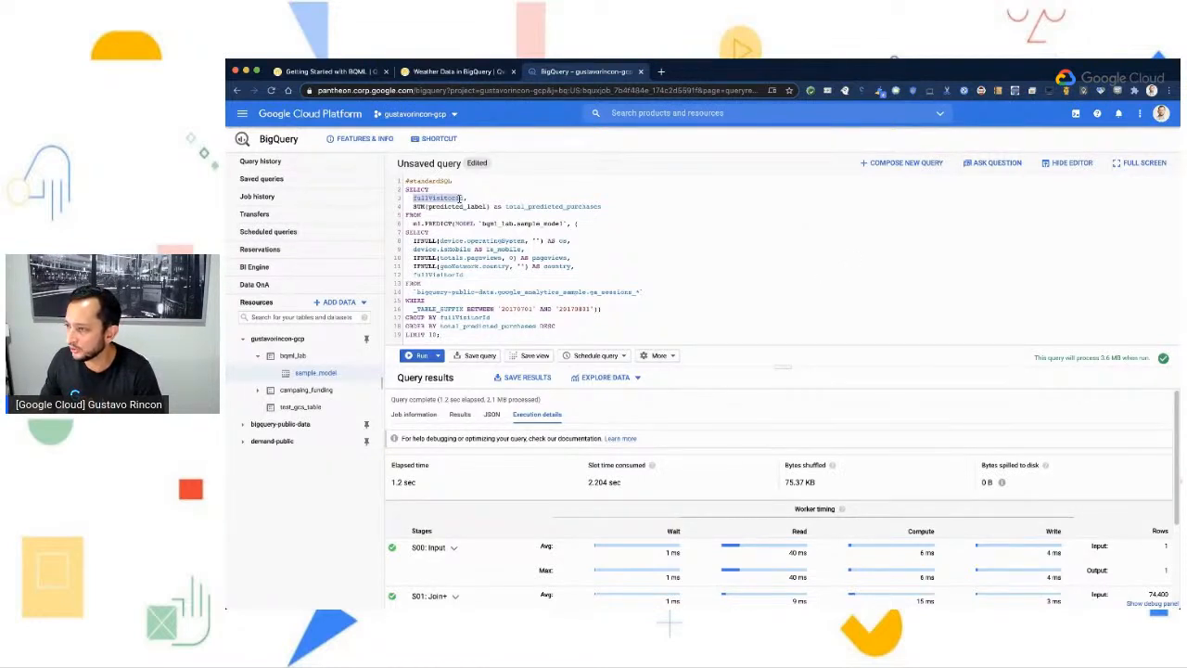
click(502, 198)
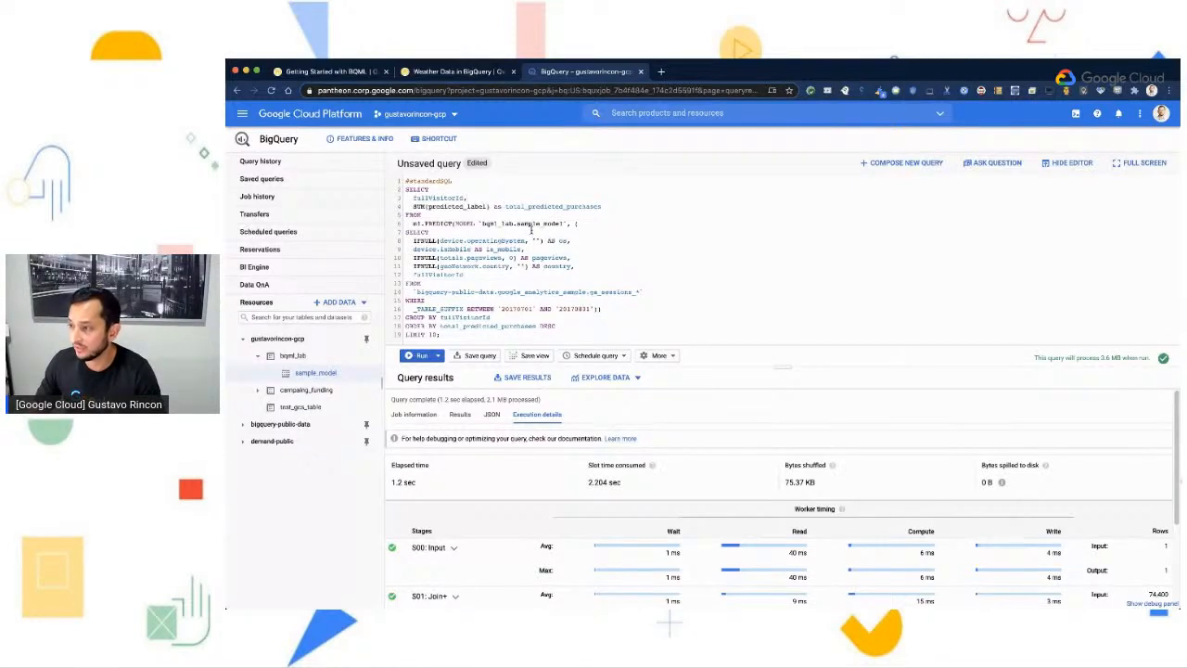
click(434, 224)
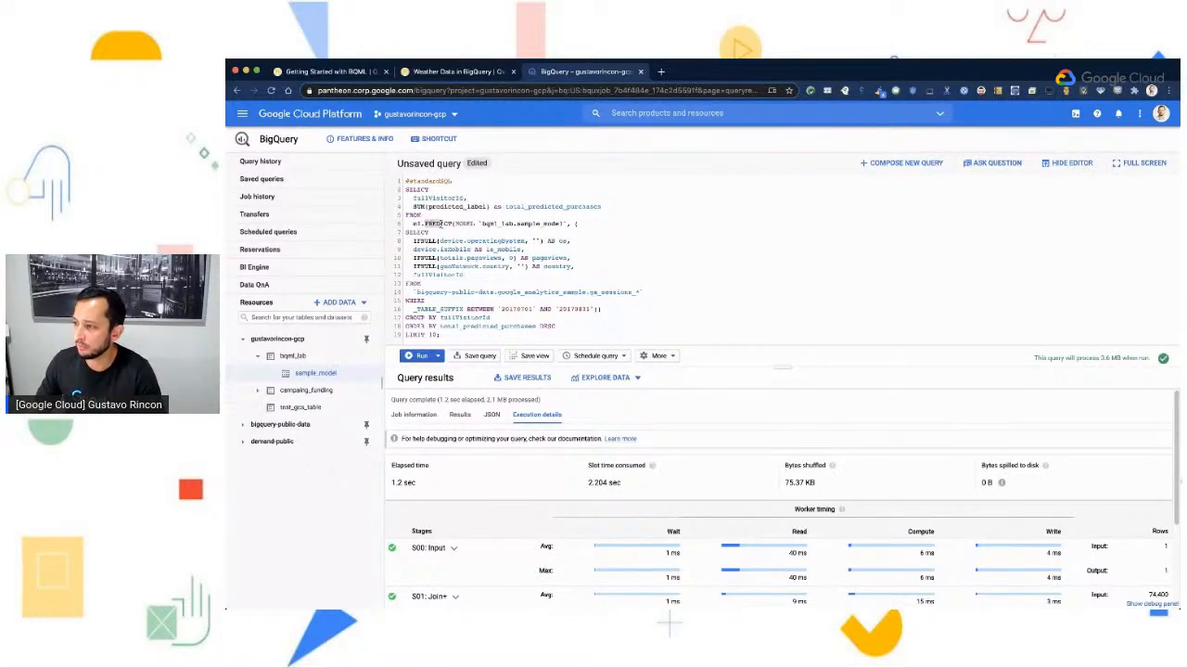
drag(520, 223, 565, 223)
click(565, 223)
drag(405, 240, 524, 273)
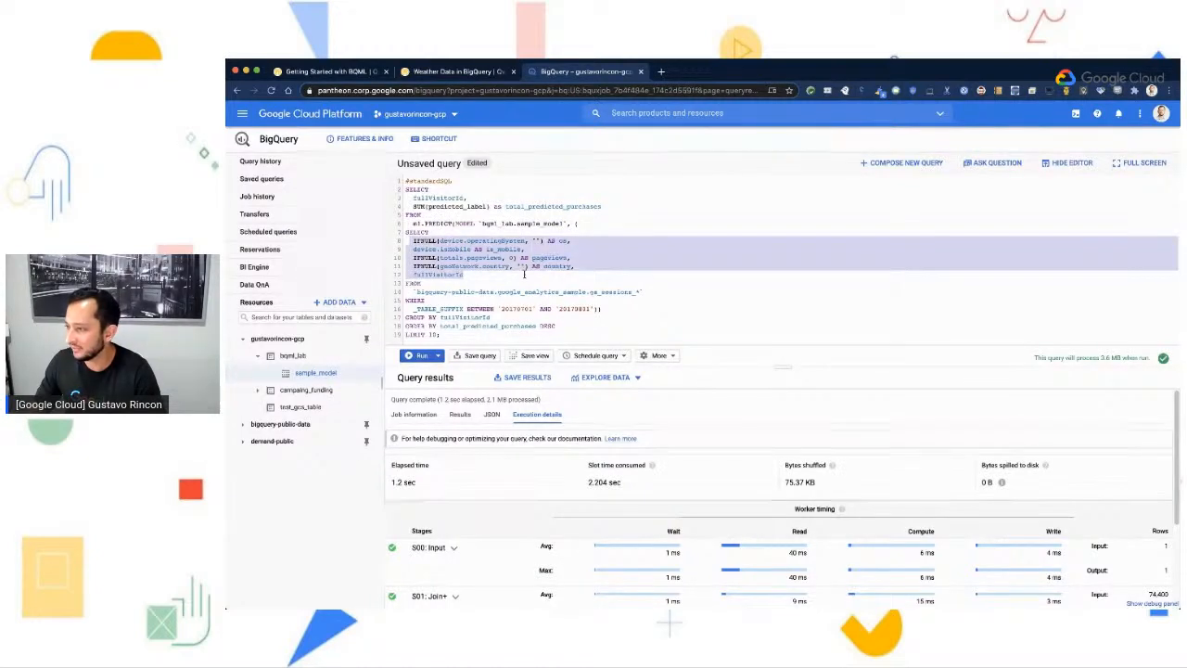
drag(642, 291, 420, 290)
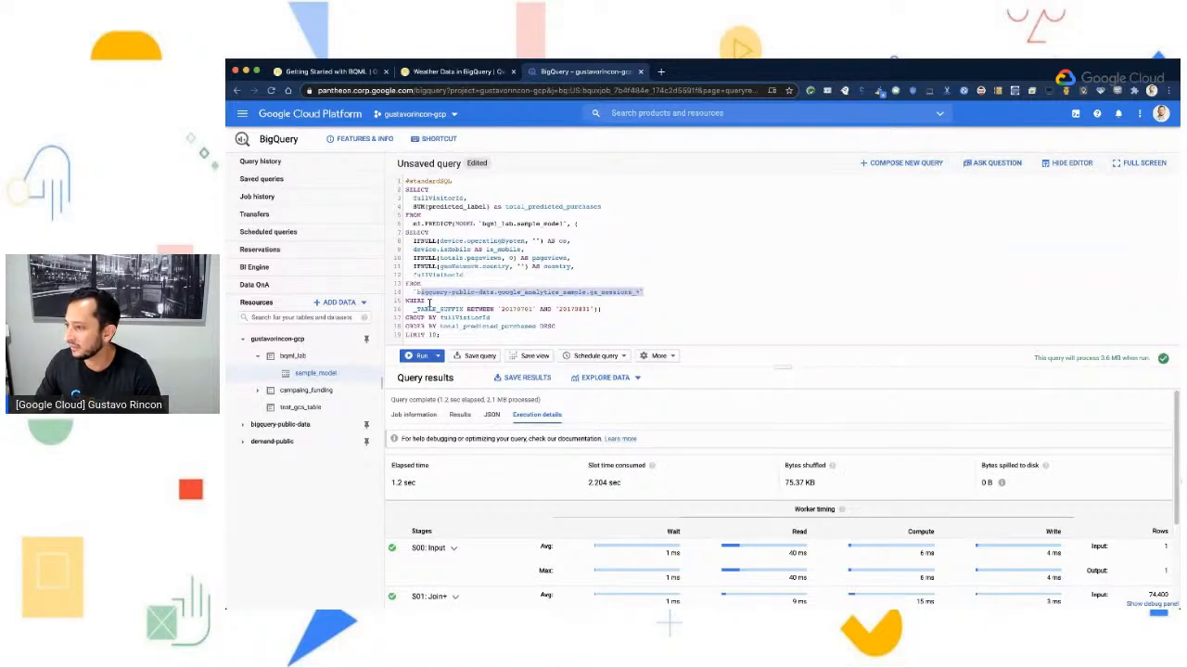
click(635, 294)
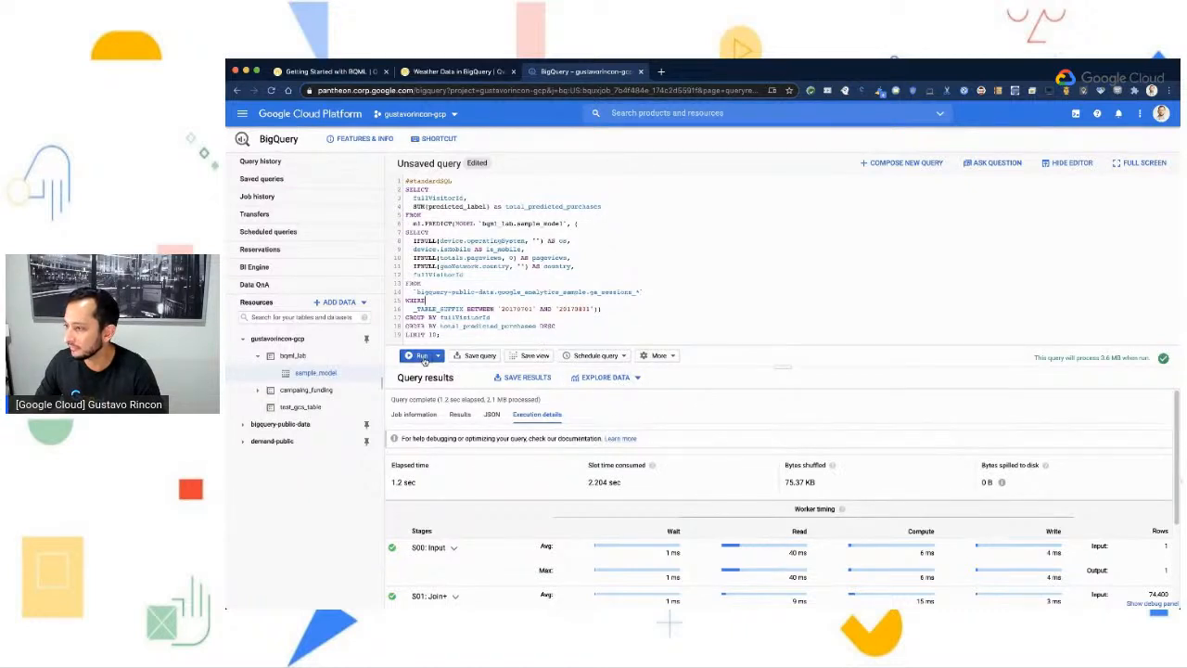
- Run the purchases-per-user prediction query and inspect the first visitor in the results
click(424, 360)
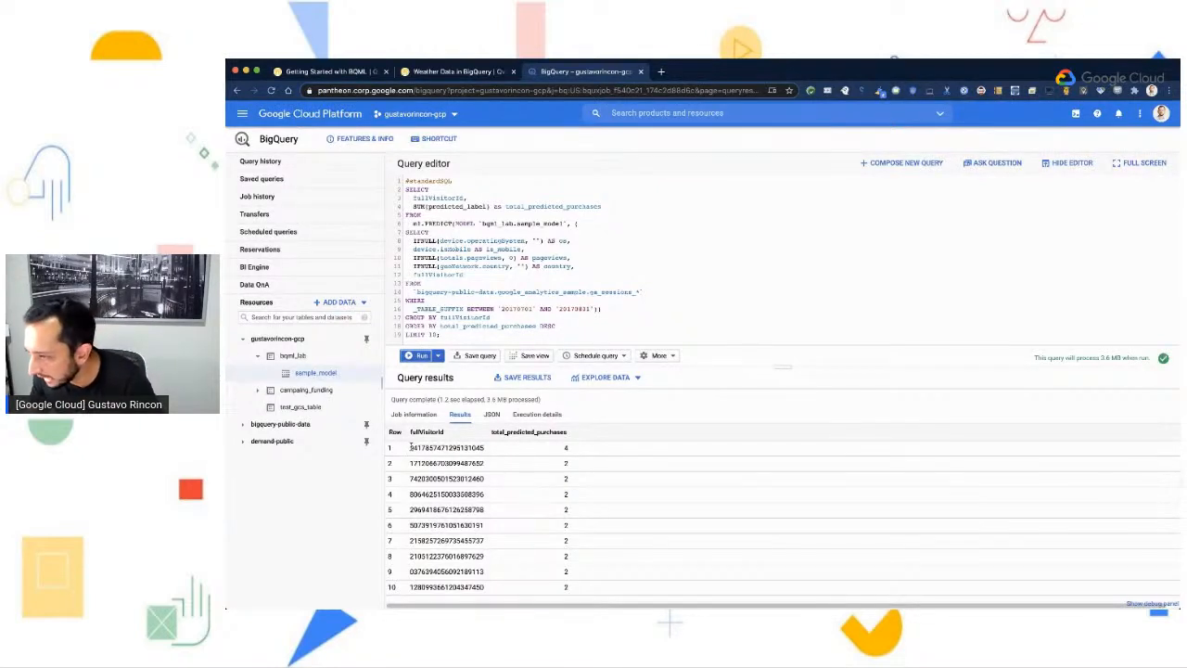
drag(410, 448, 495, 452)
click(499, 454)
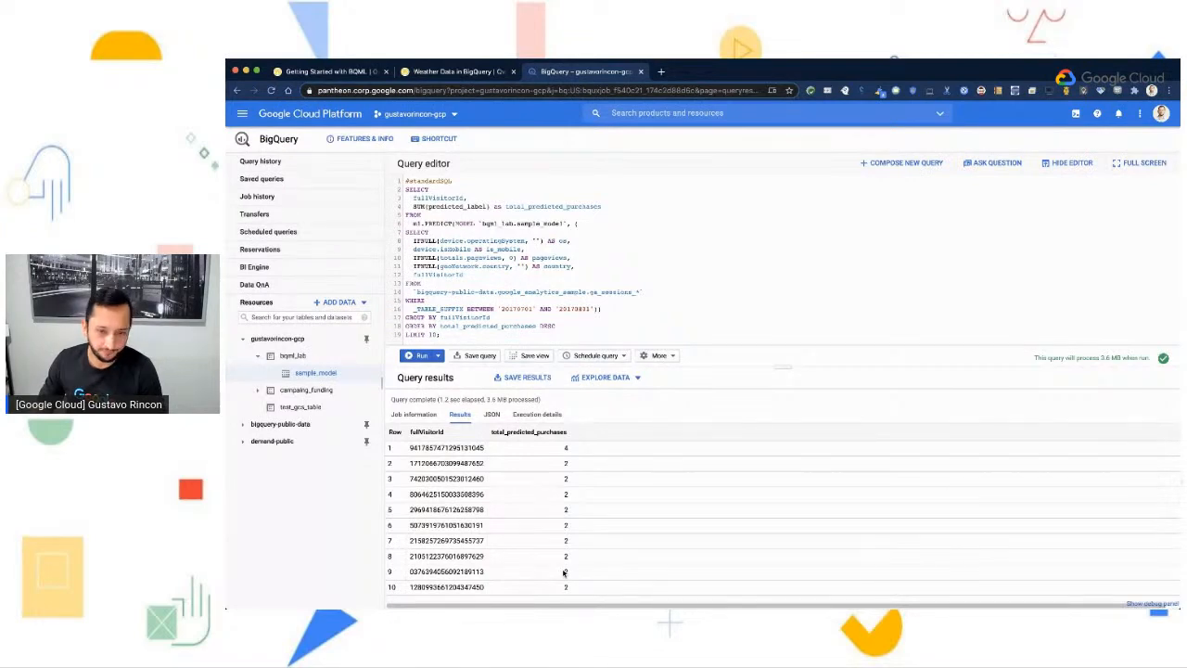
- Switch to the Getting Started with BQML lab guide and review the expected purchases-per-user table and the Test your Understanding questions
click(471, 75)
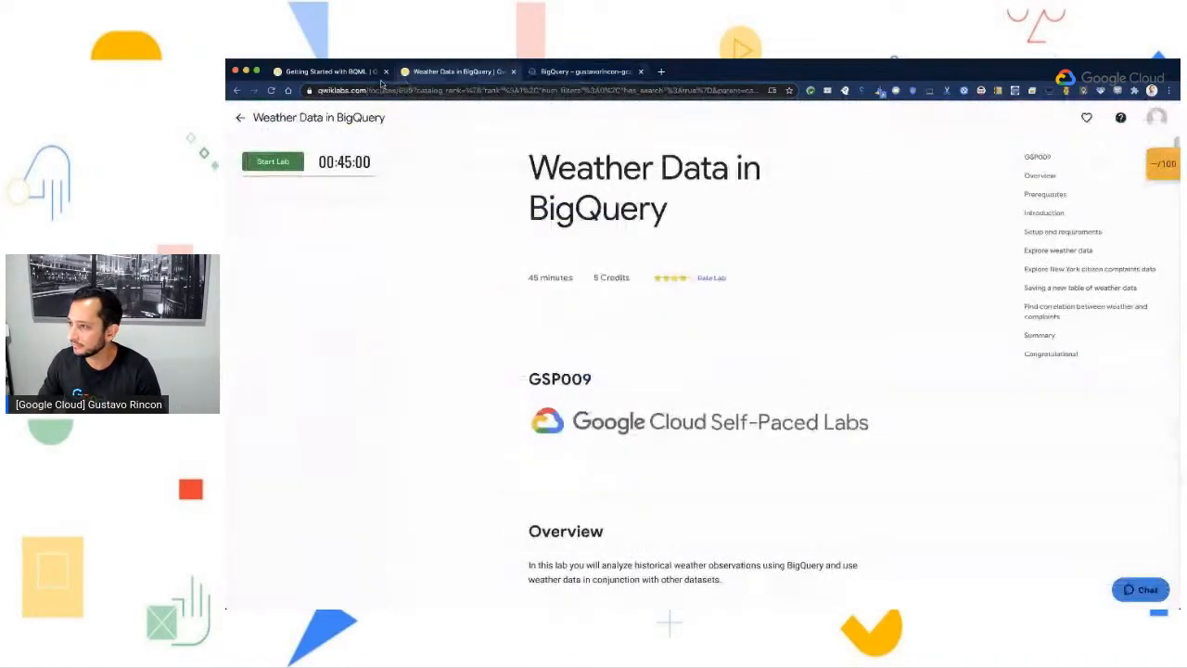
click(367, 74)
scroll(872, 485, down, 2)
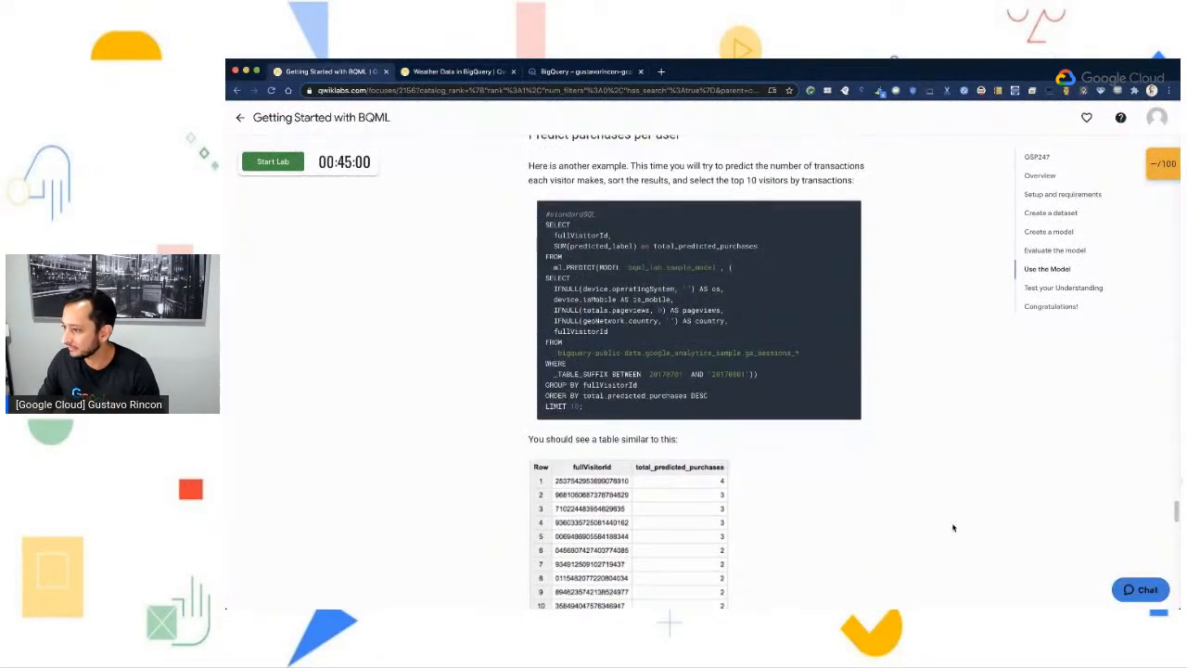
scroll(953, 527, down, 1)
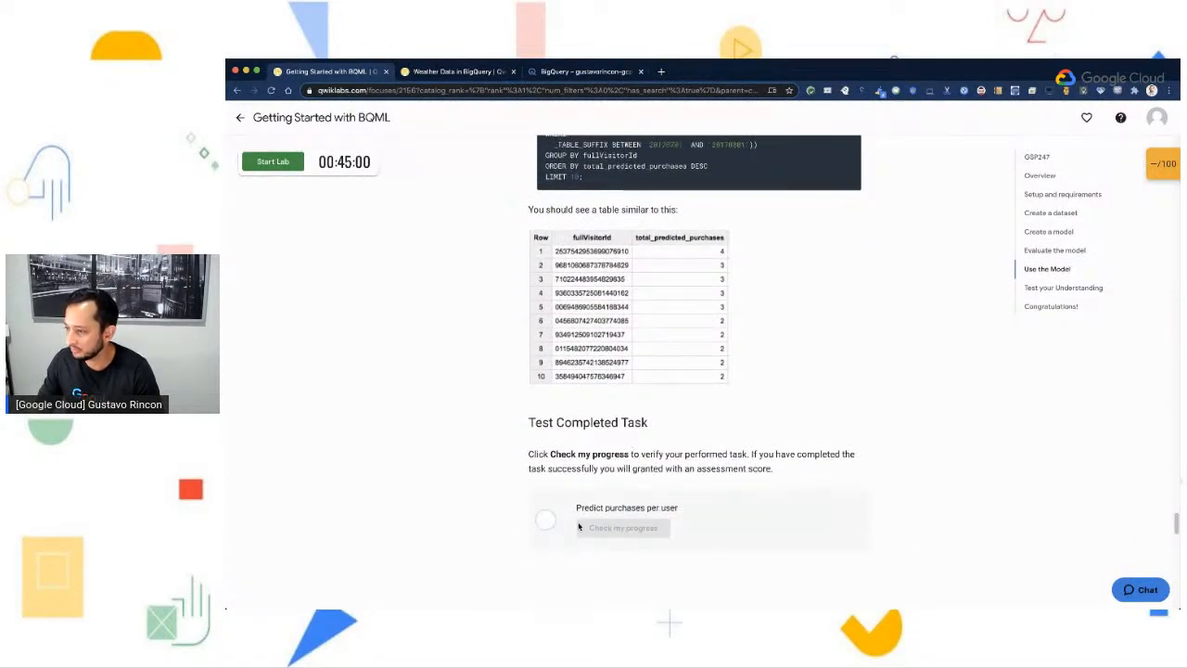
scroll(837, 498, down, 2)
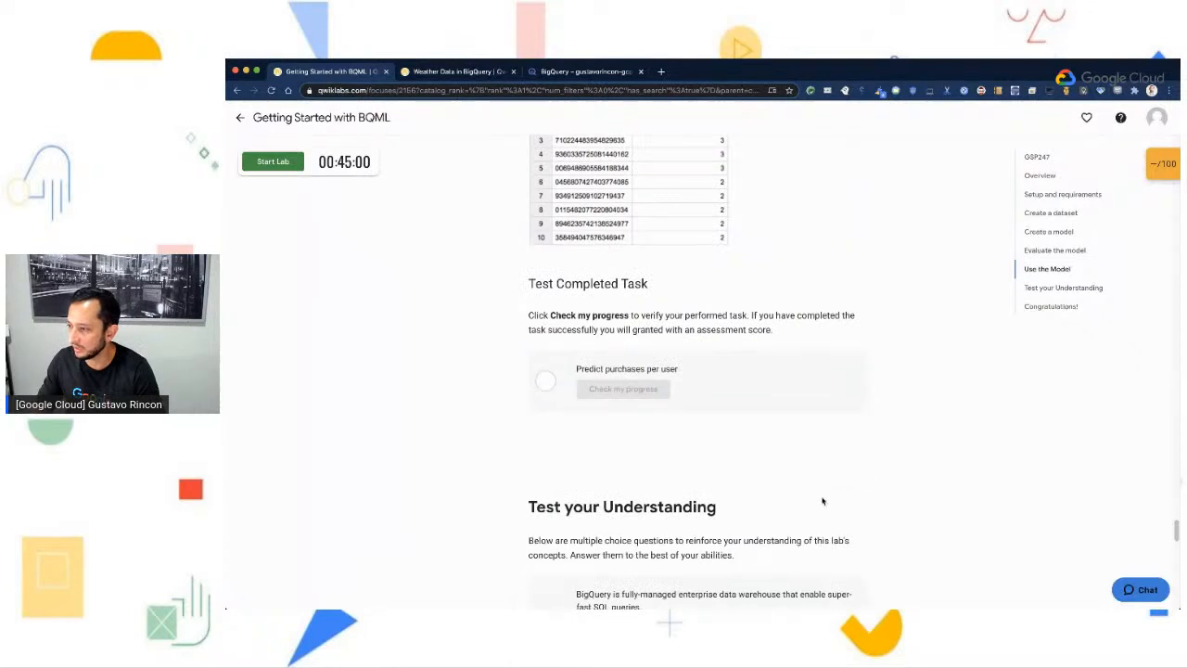
scroll(817, 497, down, 4)
scroll(814, 499, down, 1)
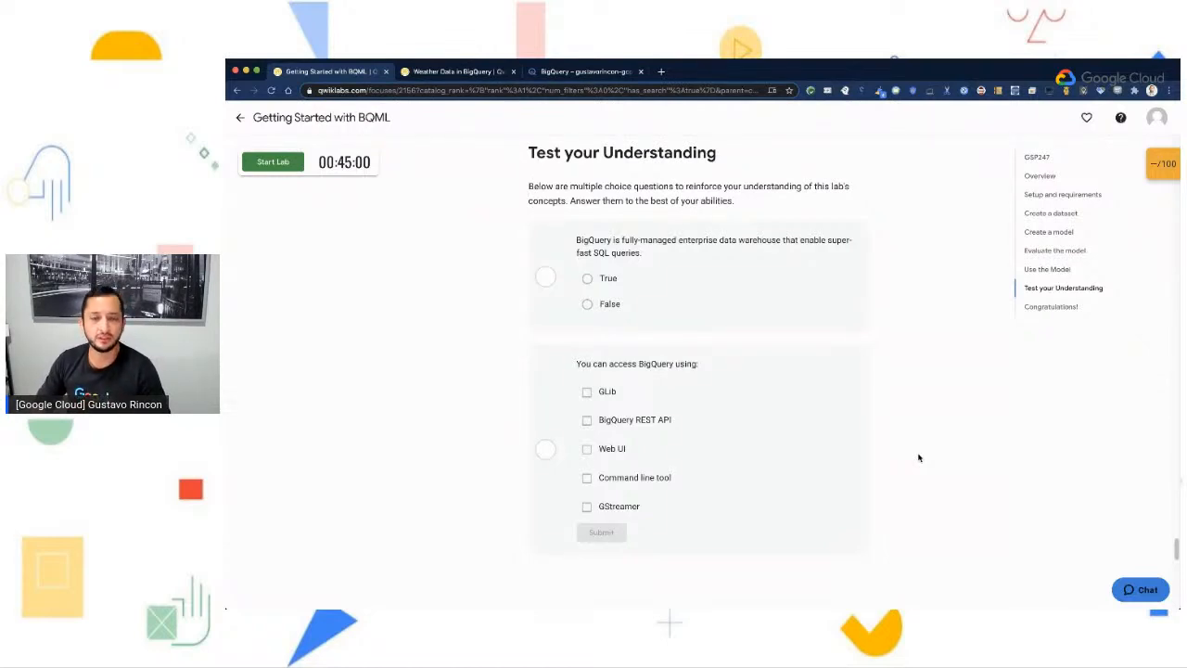
- Switch to BigQuery and activate Cloud Shell to show command-line access
click(590, 89)
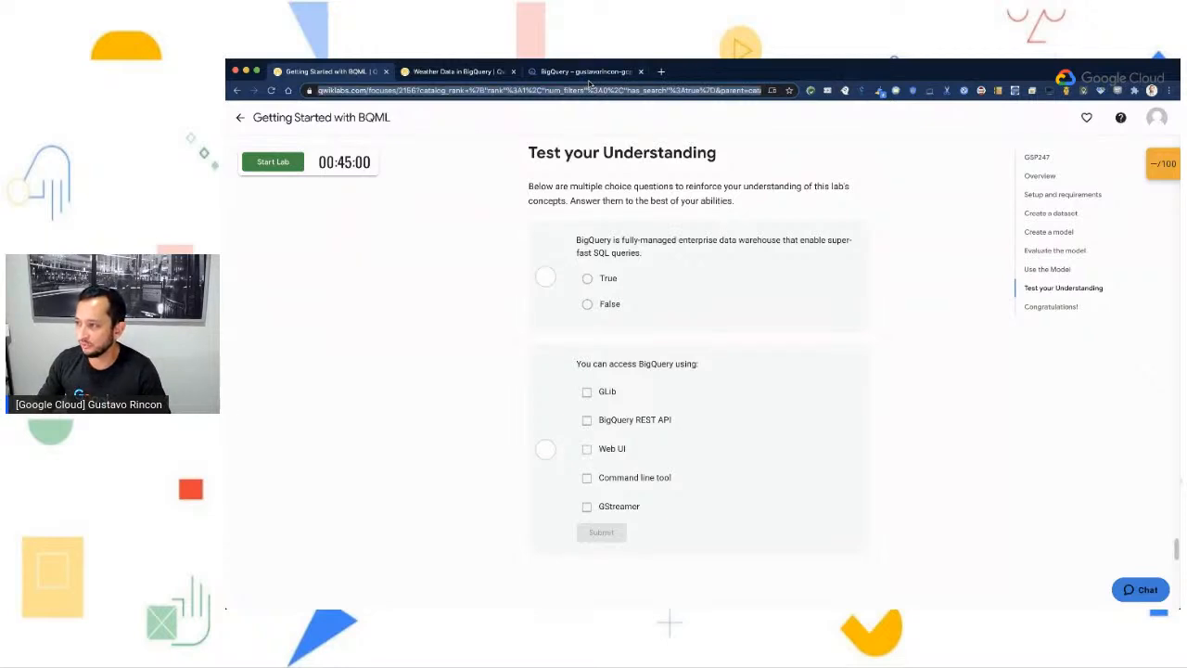
click(588, 78)
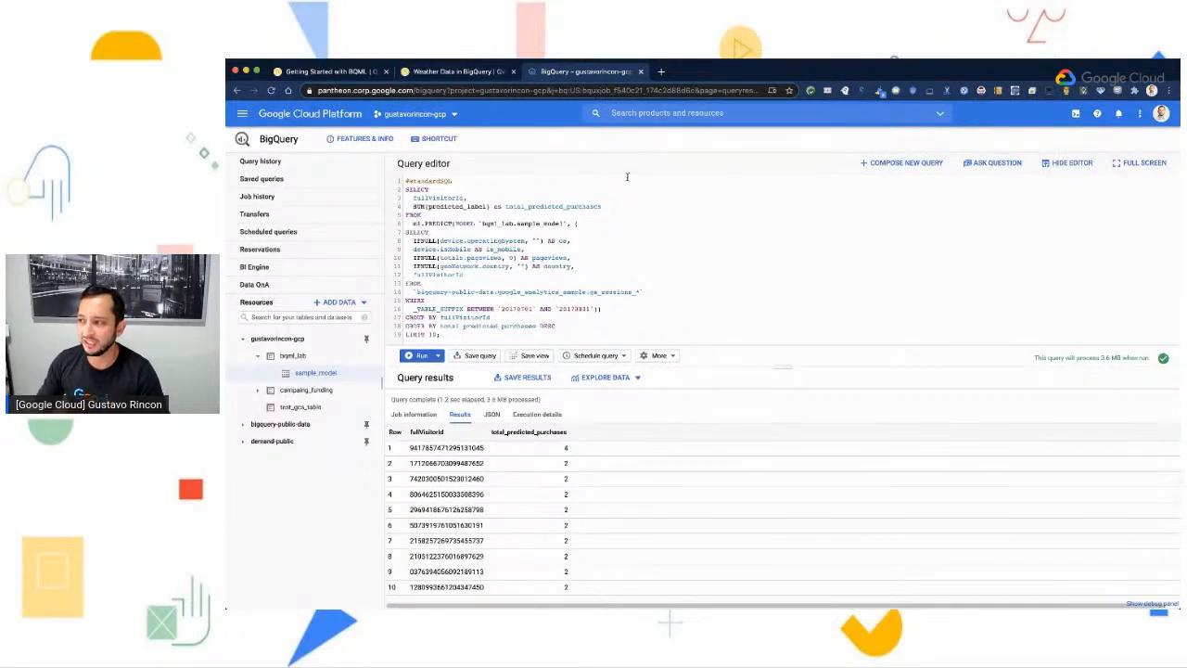
click(357, 74)
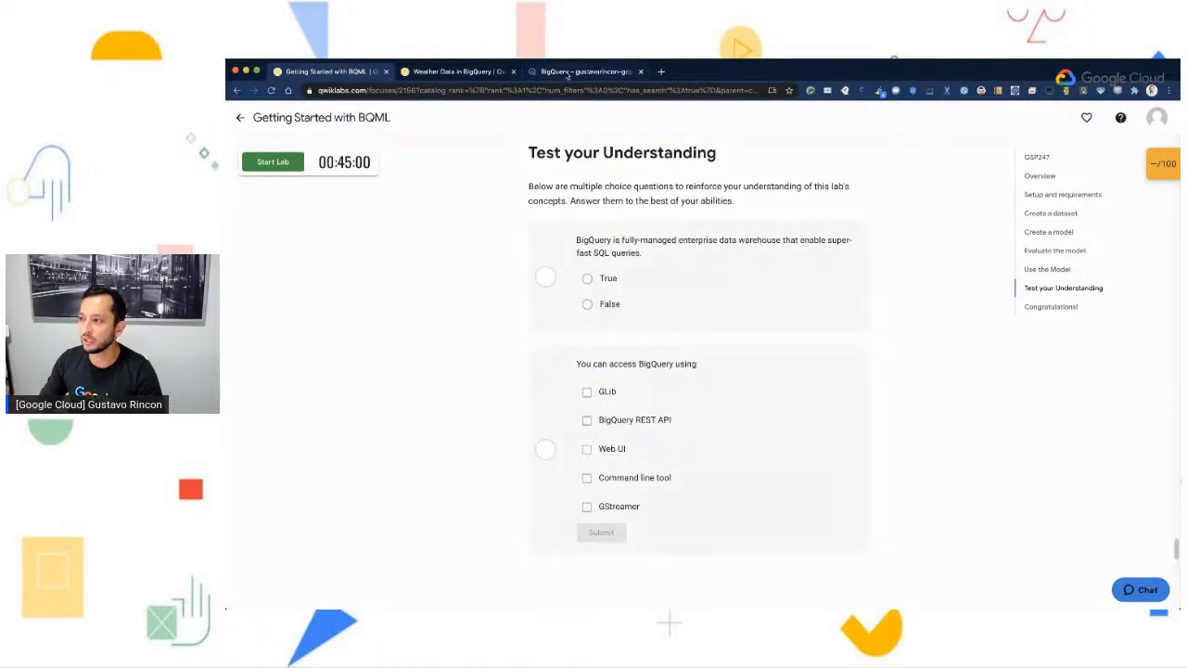
click(568, 74)
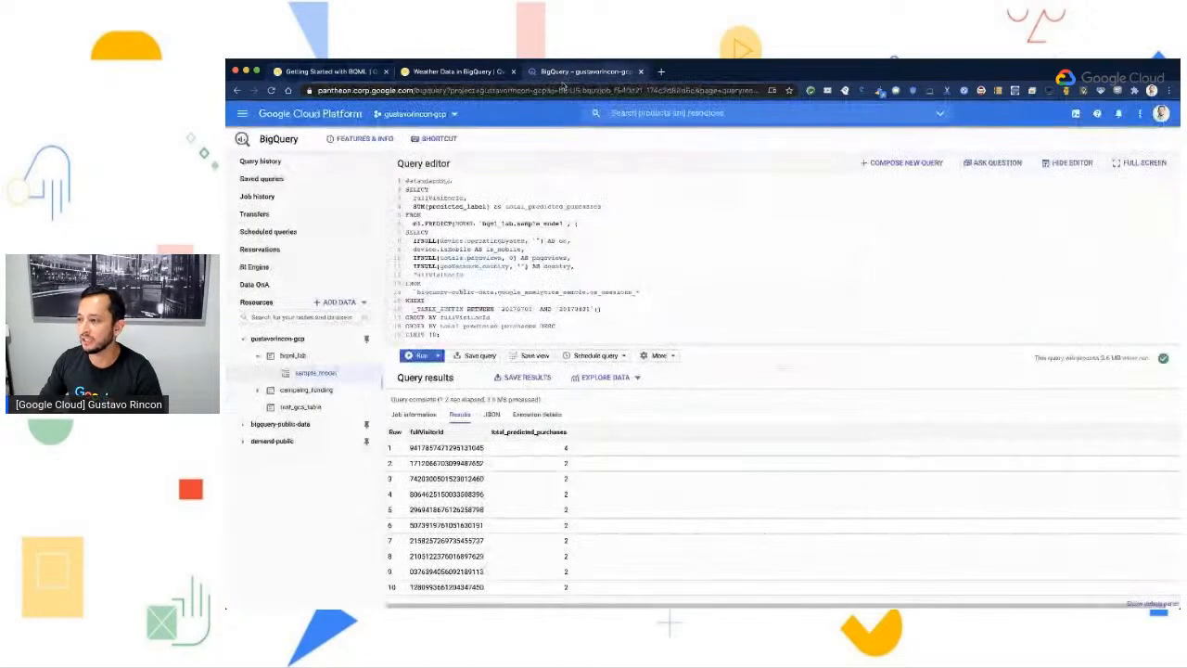
click(1077, 115)
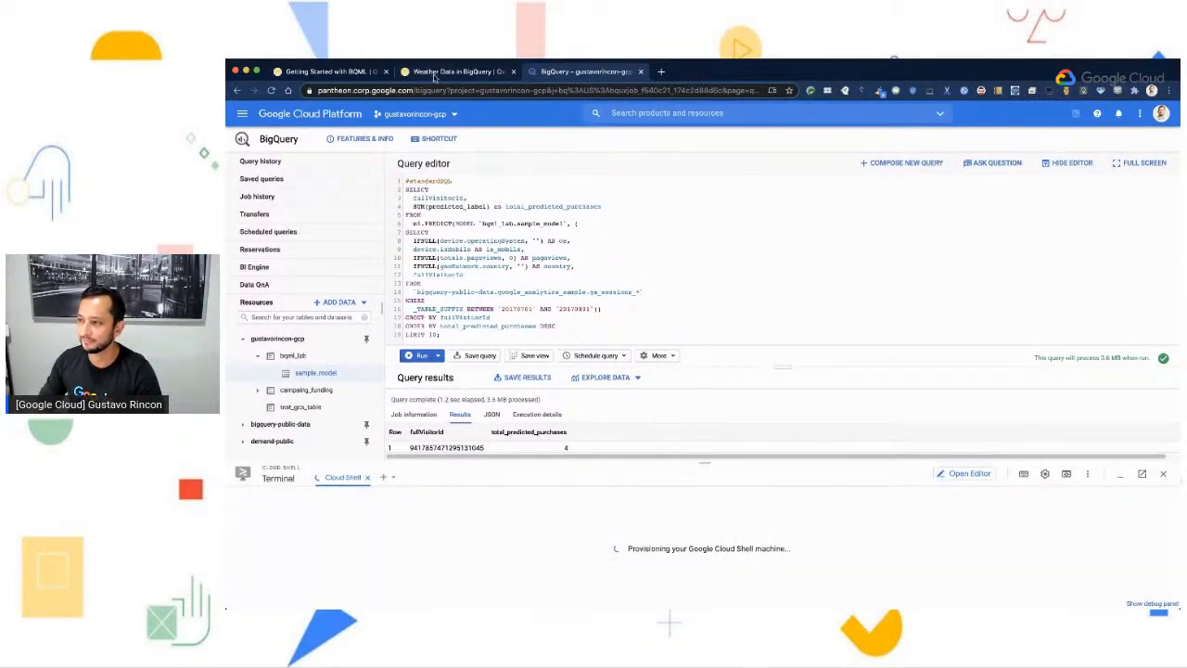
- Return to the BQML lab guide and read the closing Congratulations, Finish your Quest and Next steps / learn more sections
click(336, 72)
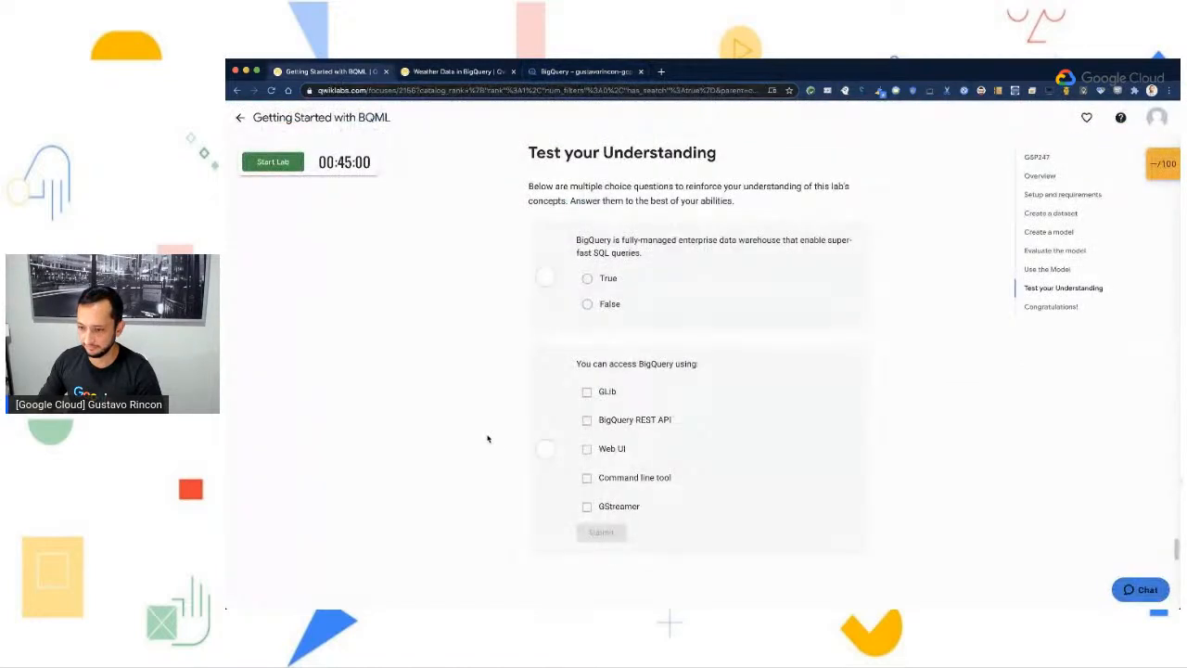
key(super+Tab)
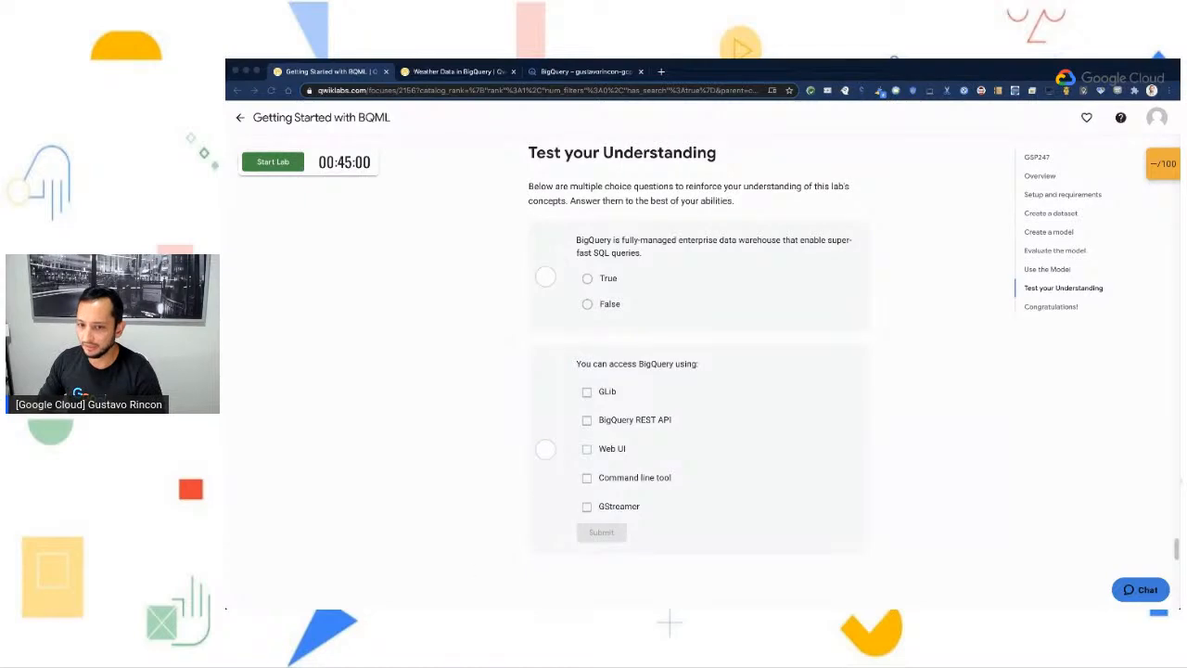
scroll(722, 555, down, 5)
scroll(751, 542, down, 1)
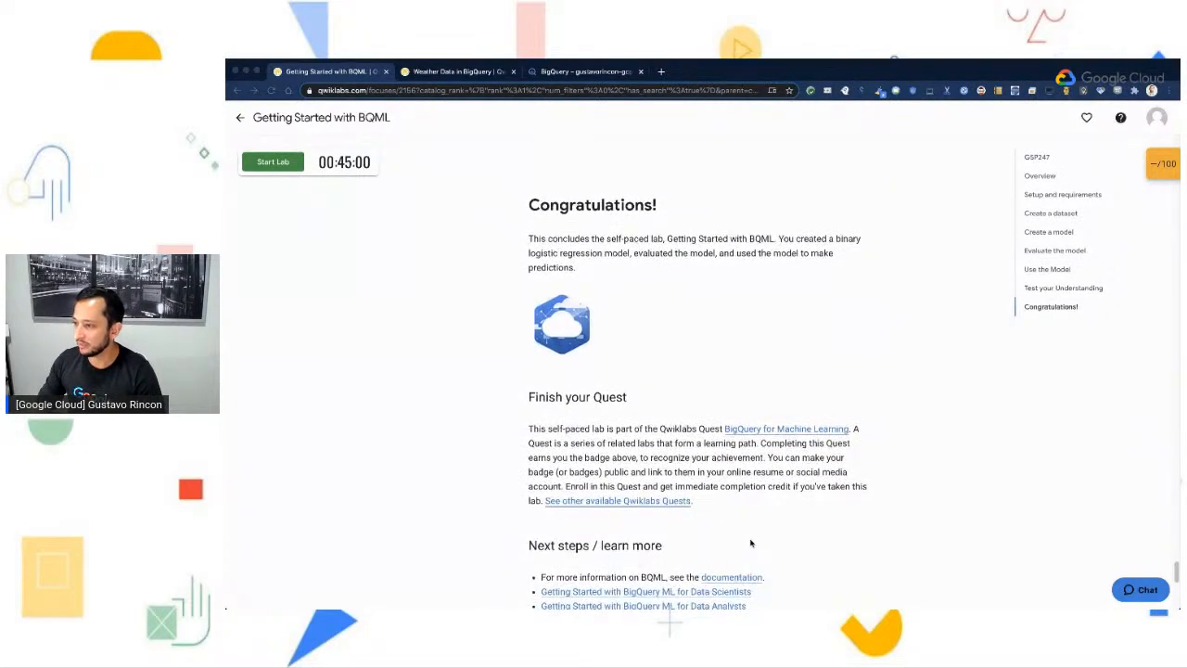
scroll(751, 542, down, 3)
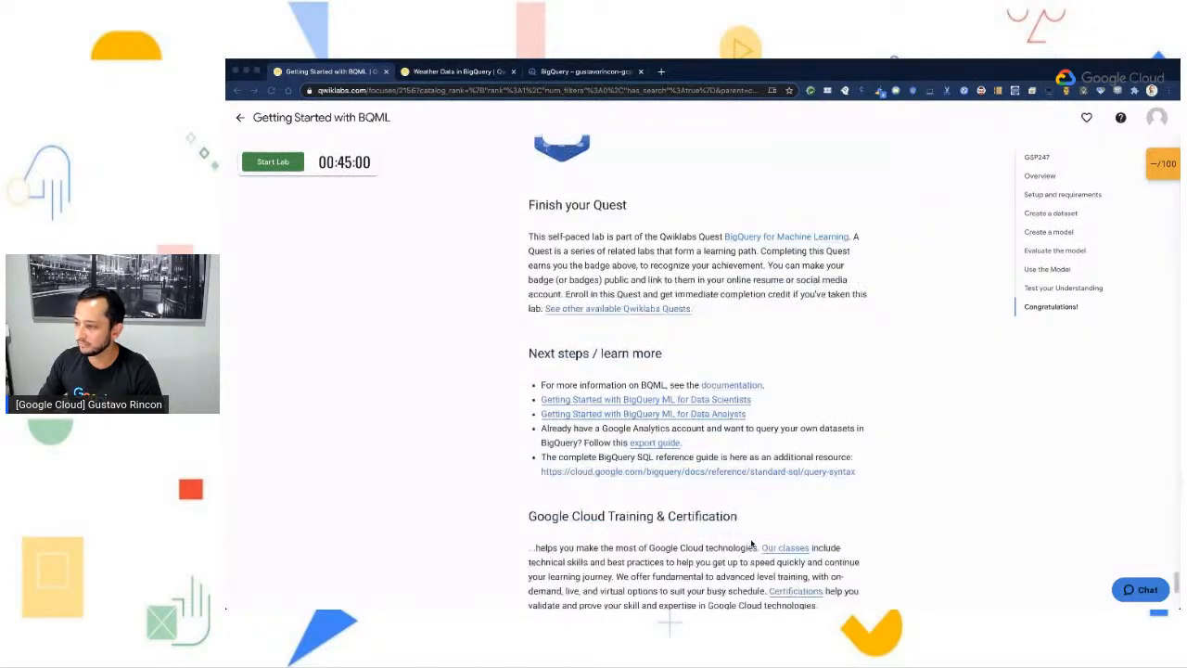
scroll(751, 544, down, 1)
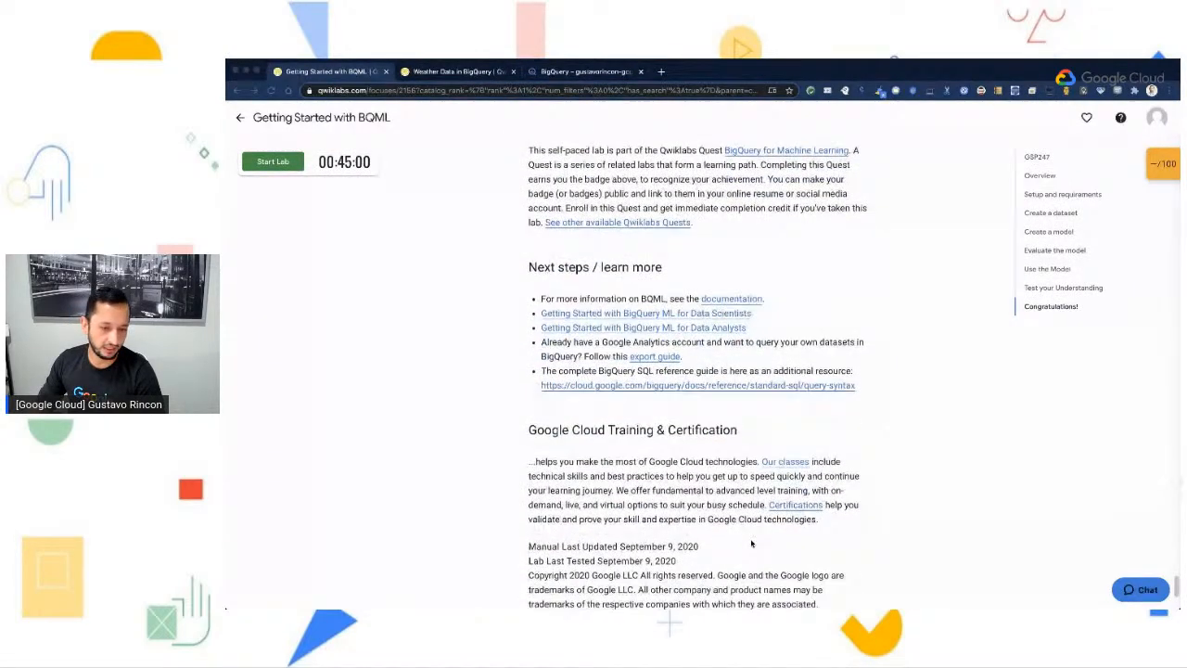
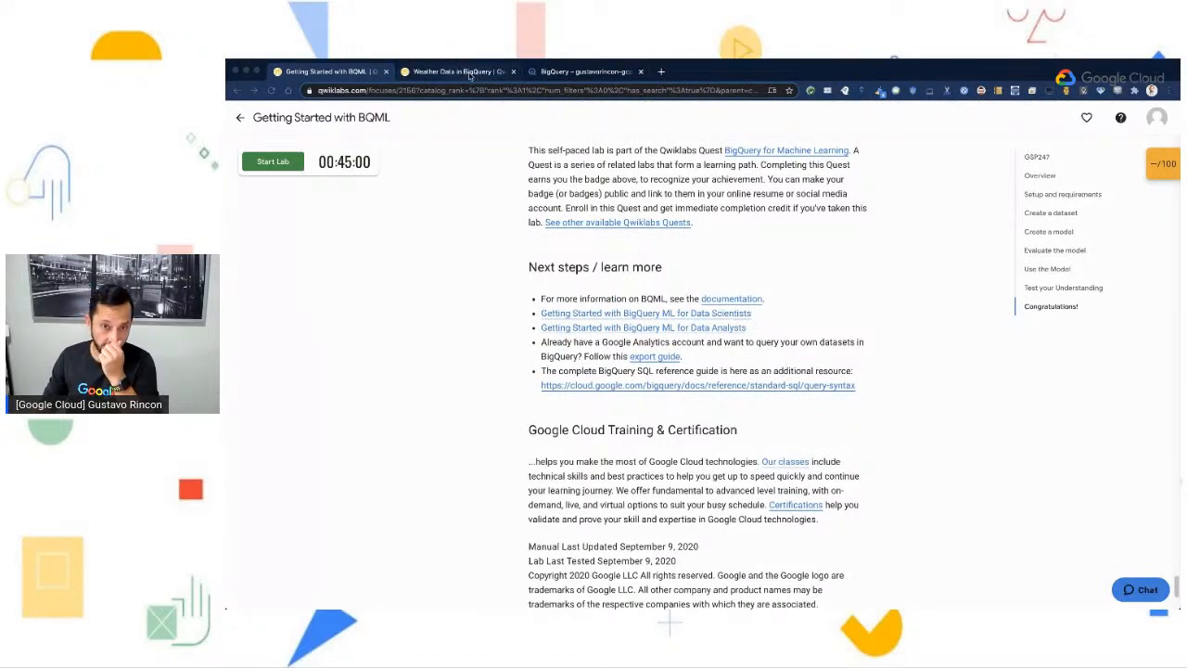
- Switch to the Weather Data in BigQuery lab guide and read its Overview, Prerequisites and Introduction, including the complaints-versus-temperature chart
click(470, 74)
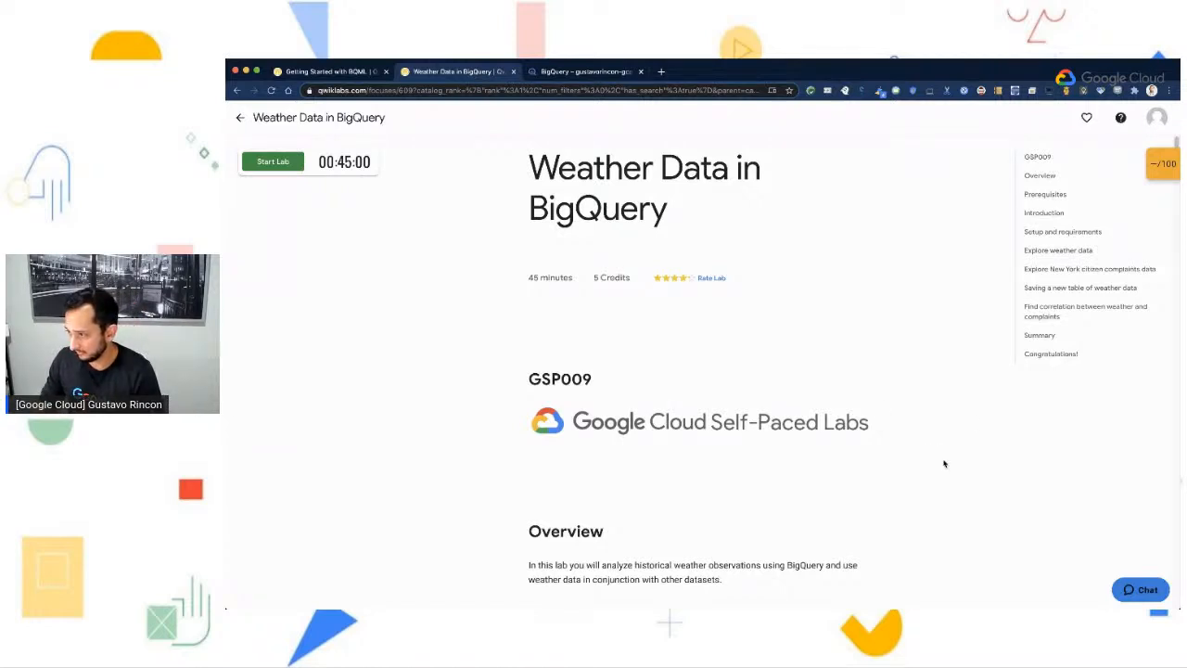
scroll(944, 464, down, 3)
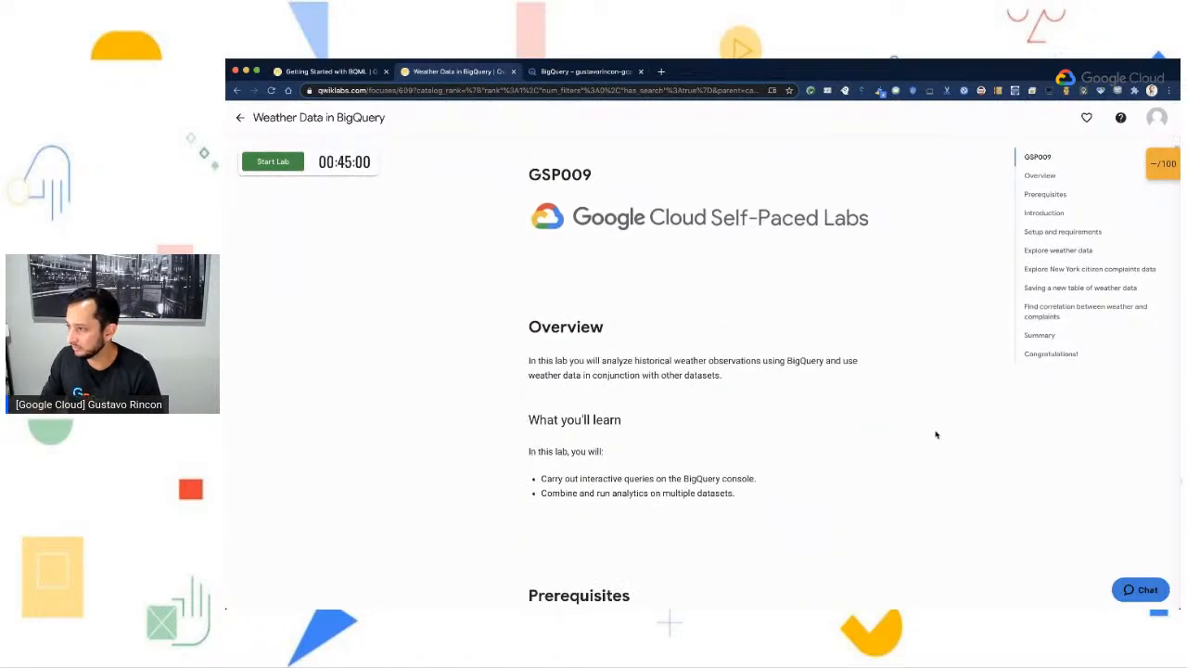
scroll(926, 443, down, 3)
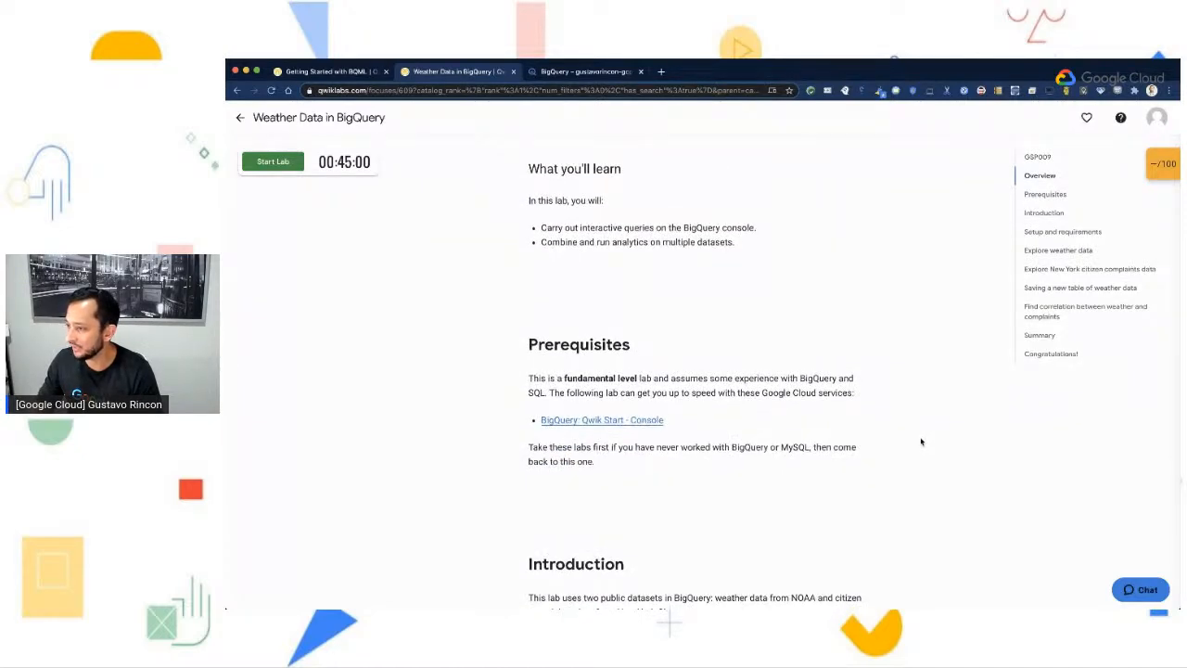
scroll(923, 446, down, 5)
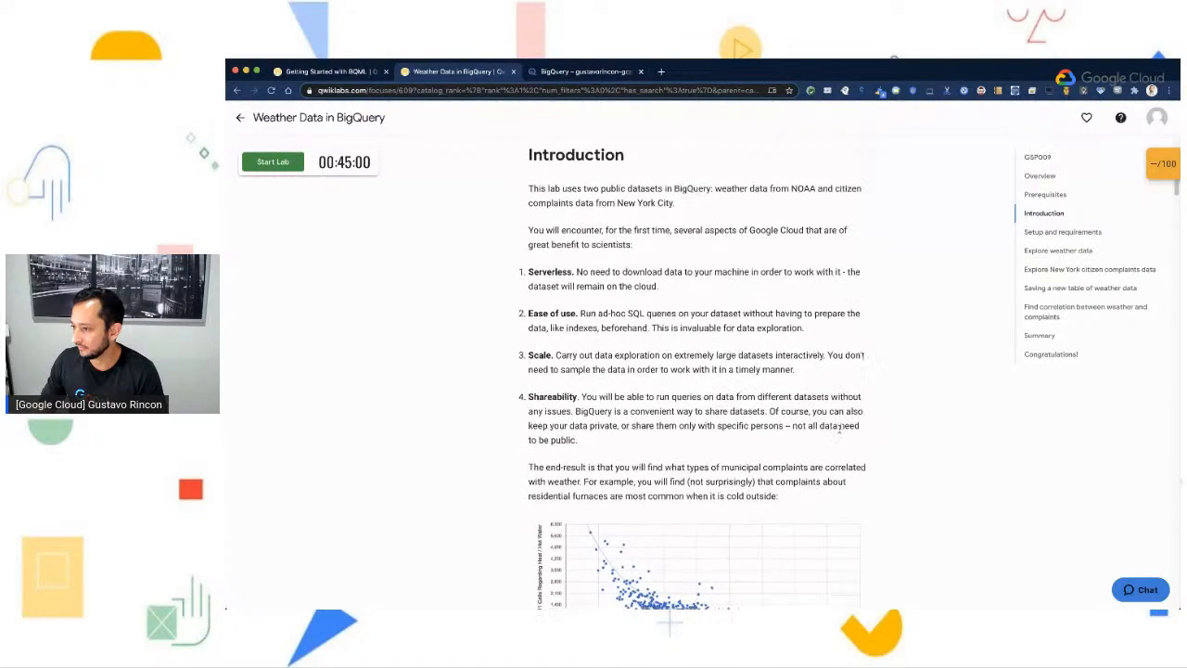
scroll(837, 426, down, 1)
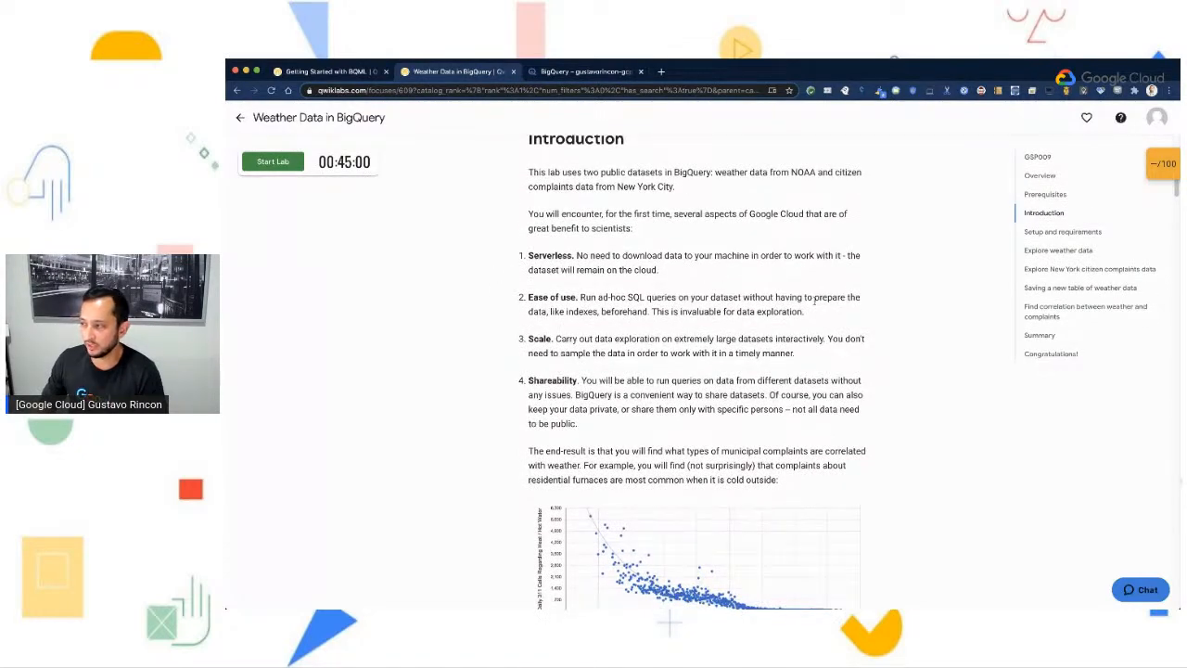
scroll(817, 312, up, 1)
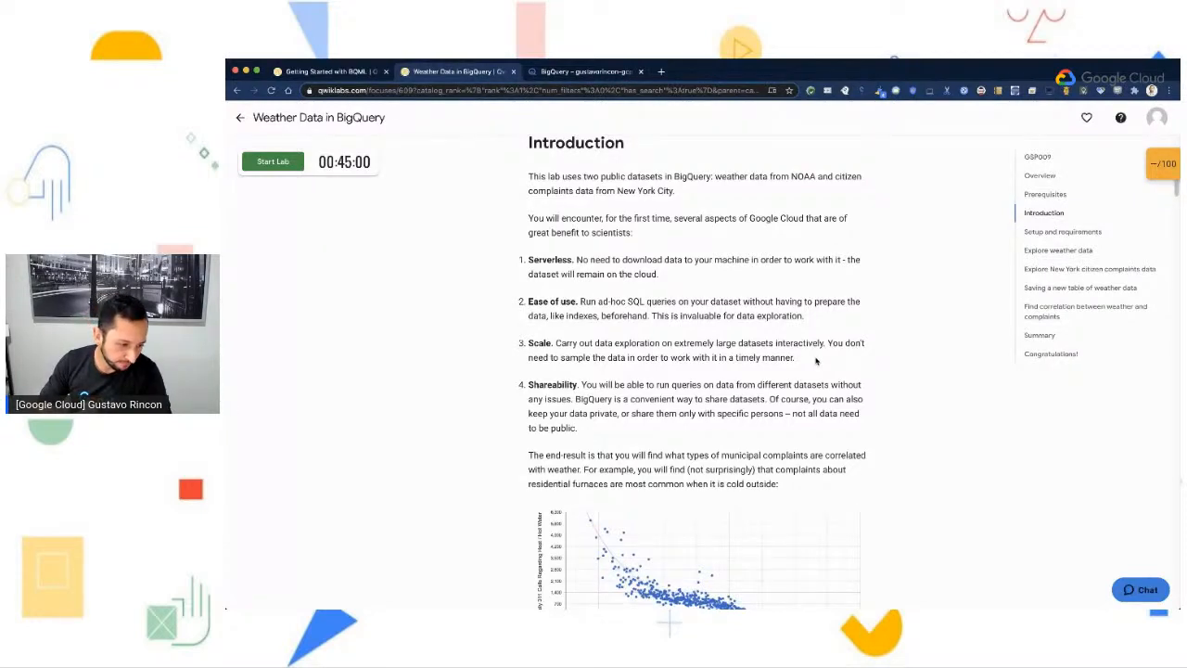
scroll(893, 403, down, 1)
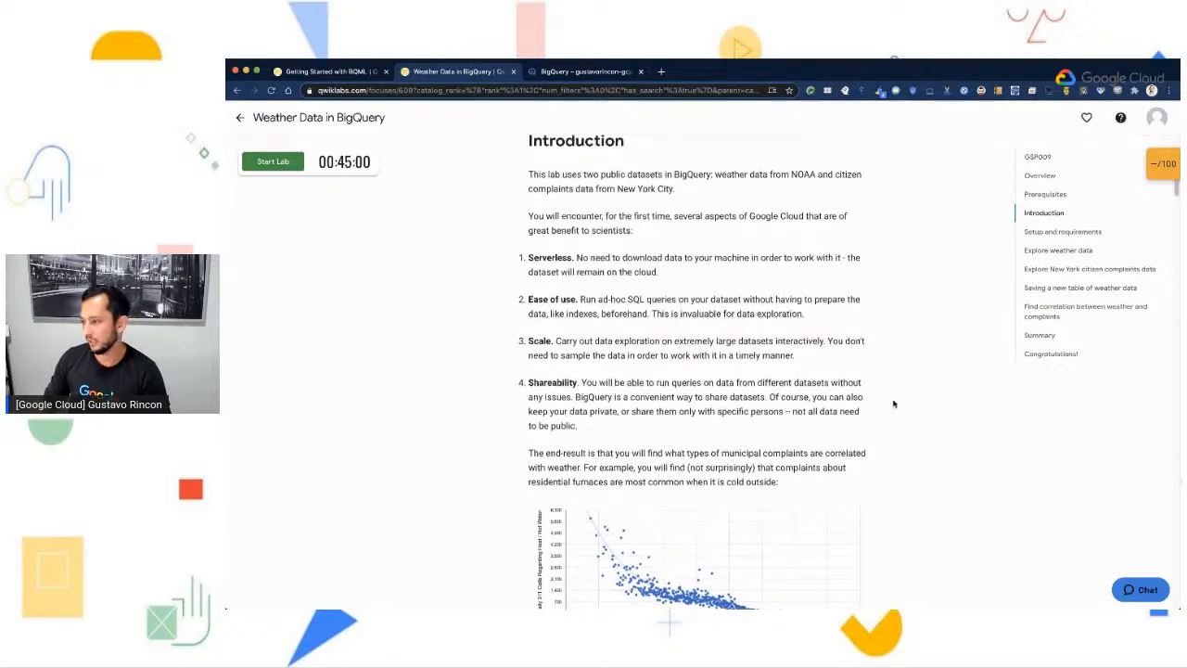
scroll(873, 396, up, 1)
scroll(872, 396, up, 1)
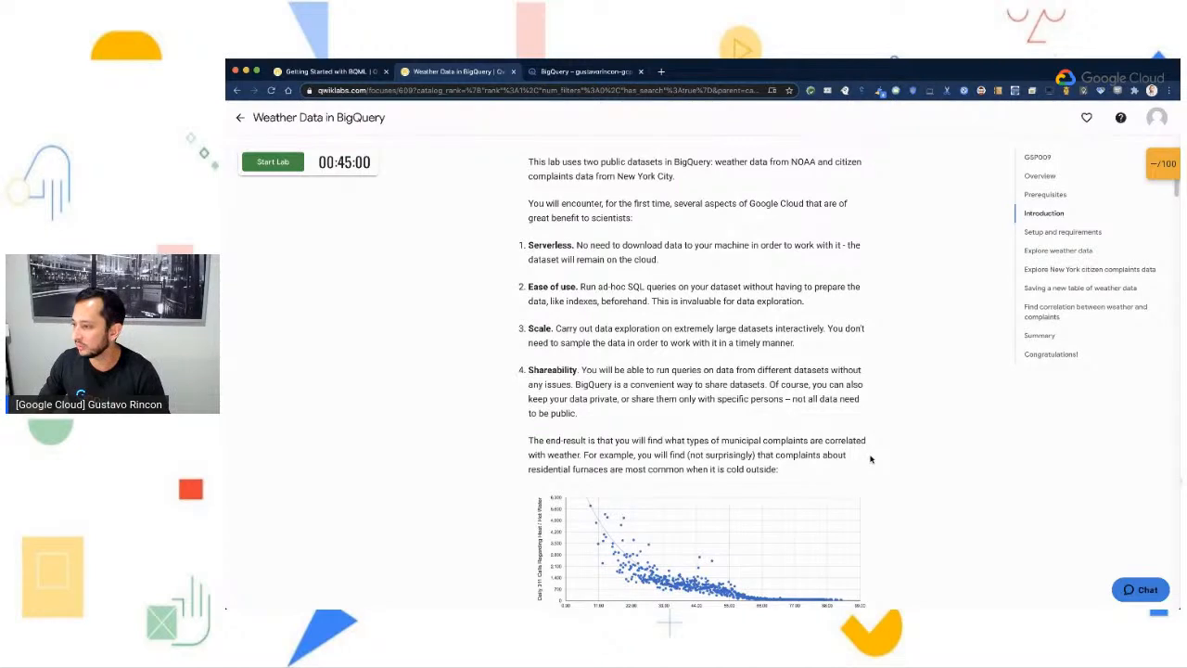
scroll(875, 466, down, 3)
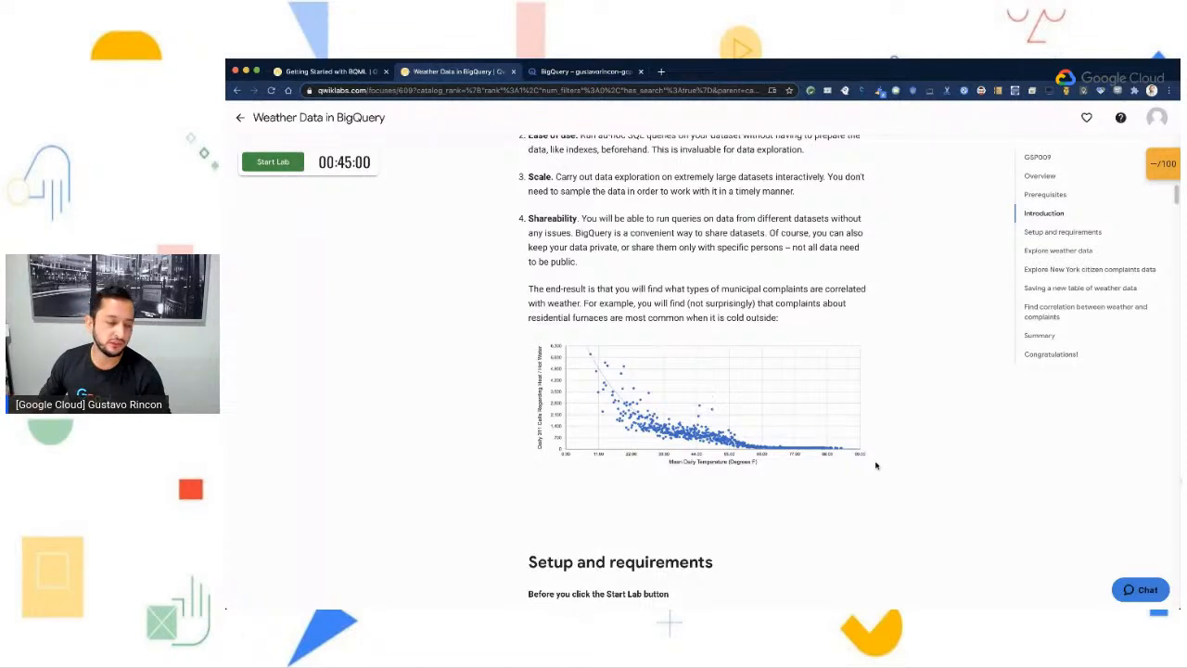
- Read the Setup and requirements section on what the lab needs, how to start it and the temporary credentials panel
scroll(934, 501, down, 1)
scroll(934, 501, down, 5)
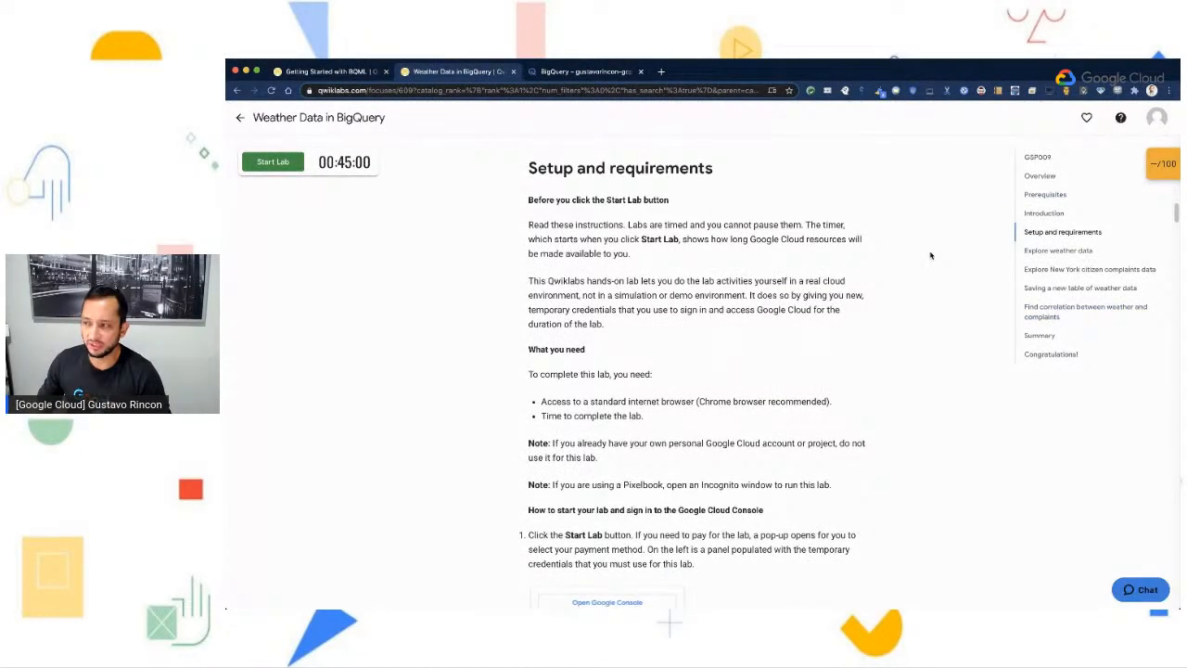
scroll(891, 432, down, 3)
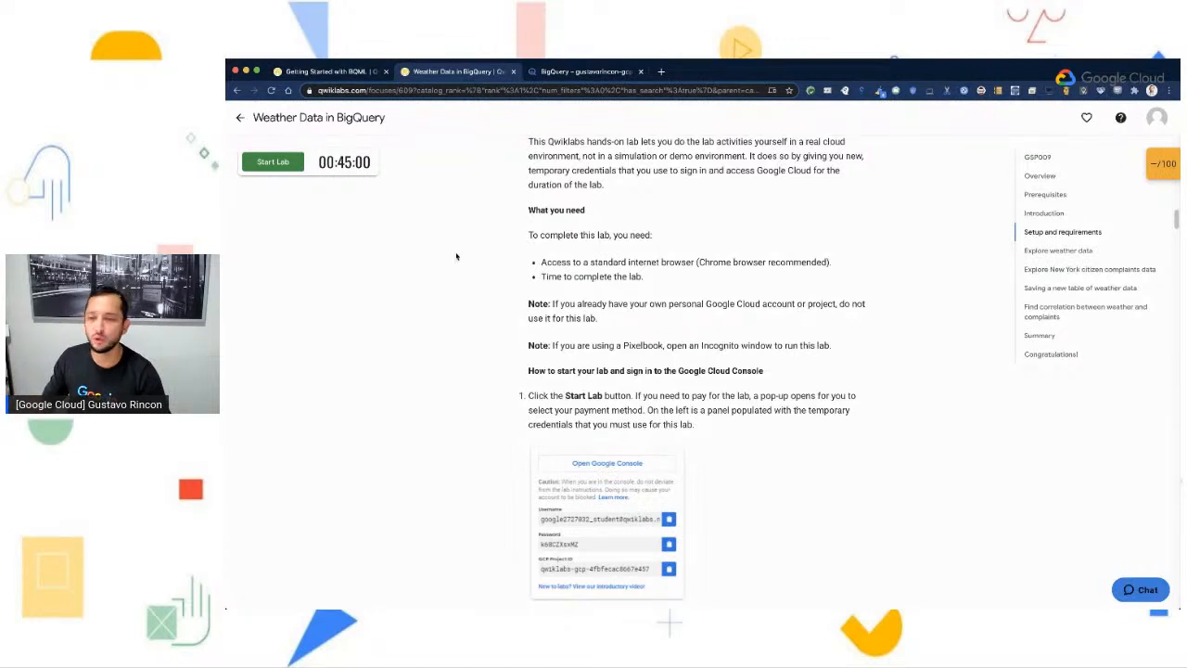
scroll(794, 432, down, 1)
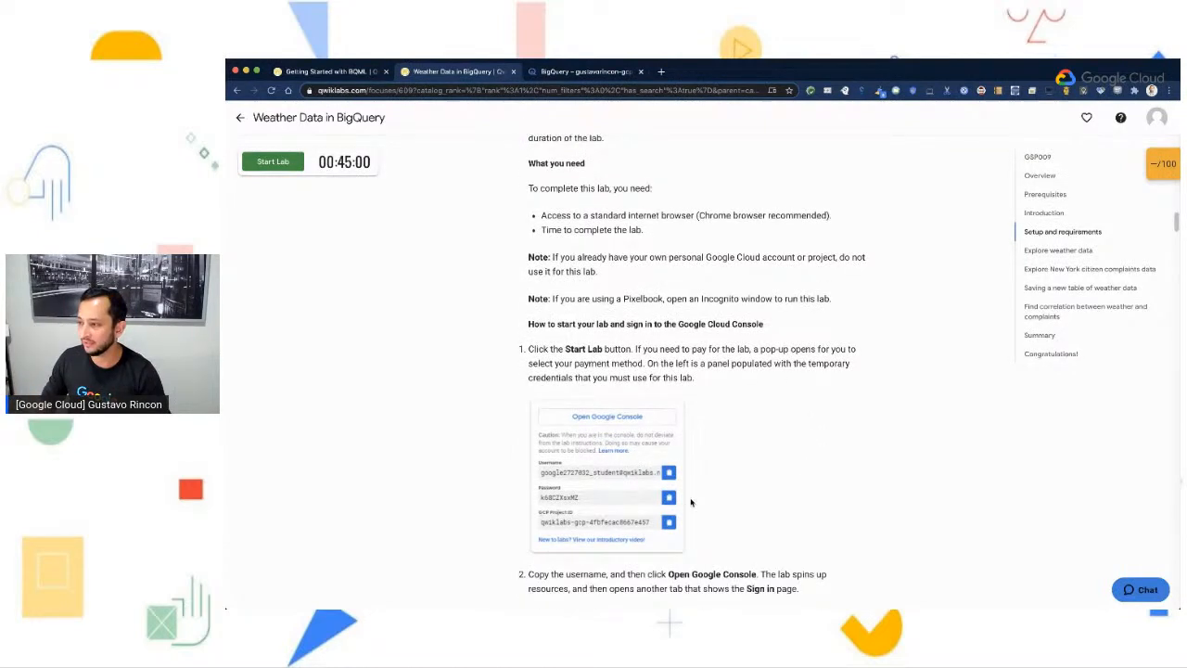
scroll(691, 501, down, 1)
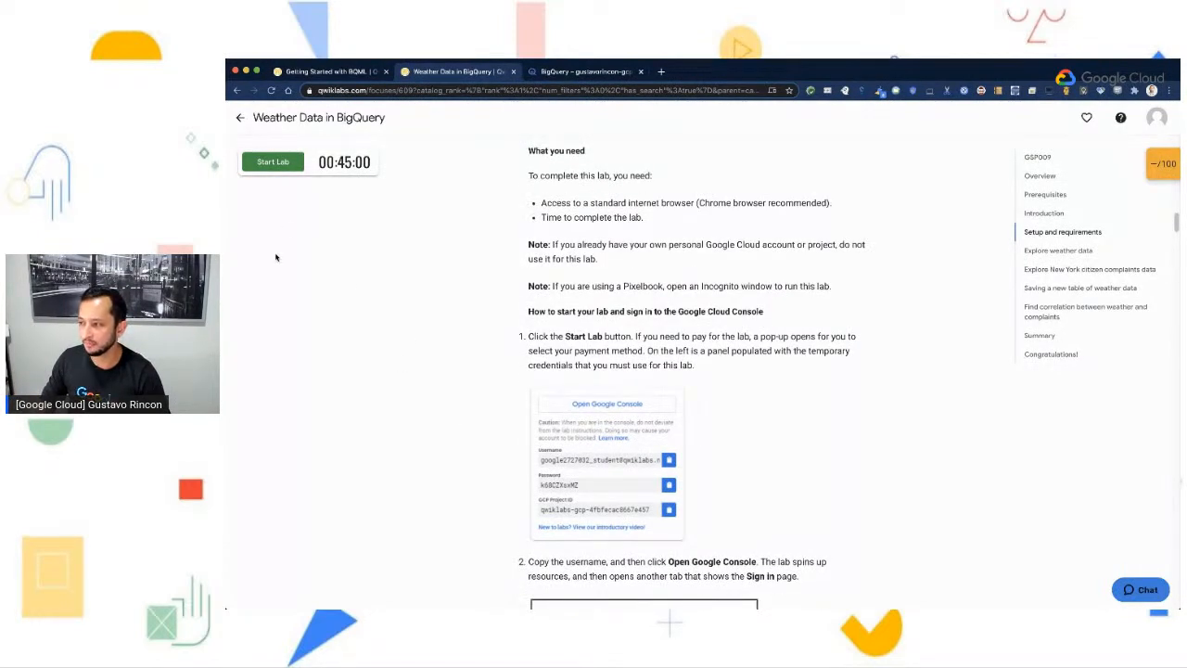
scroll(501, 380, down, 1)
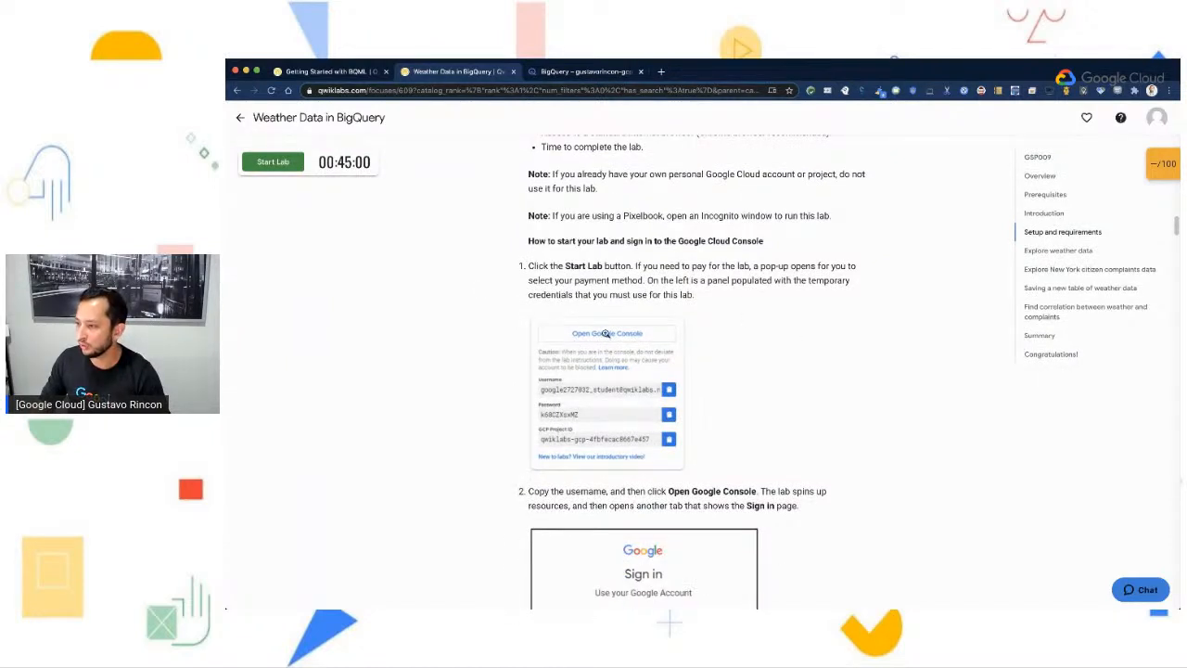
scroll(660, 347, down, 1)
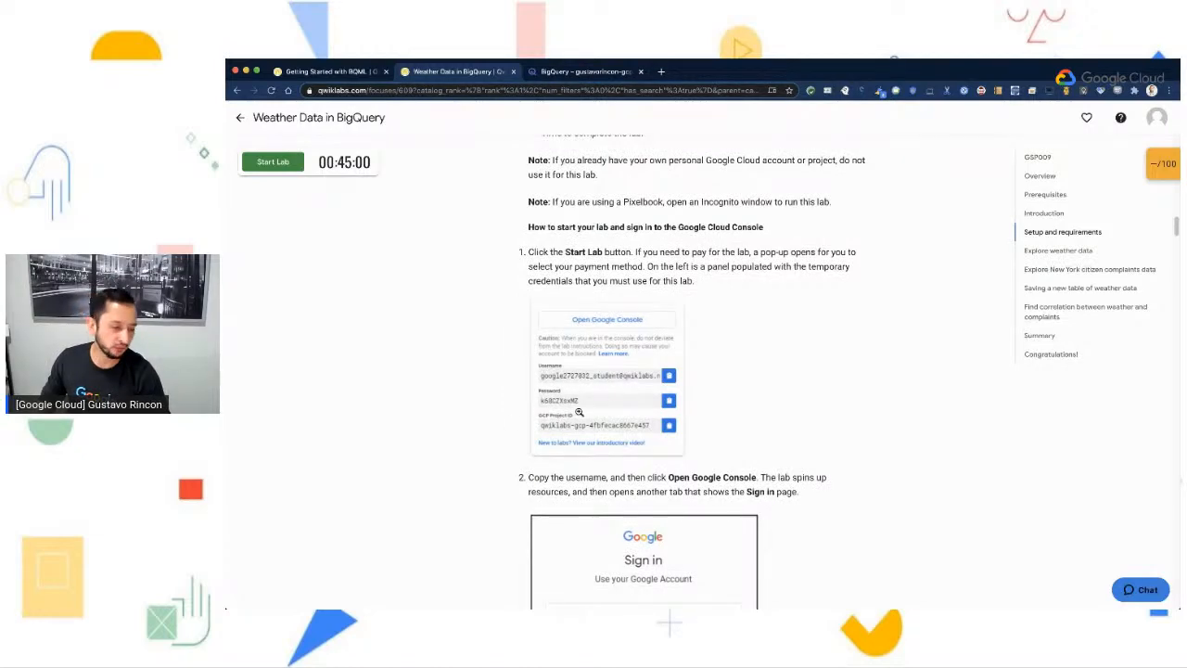
- Review the lab's sign-in steps and Cloud Console notes, through to the Open BigQuery Console instructions under Explore weather data
scroll(694, 433, down, 1)
scroll(695, 433, down, 5)
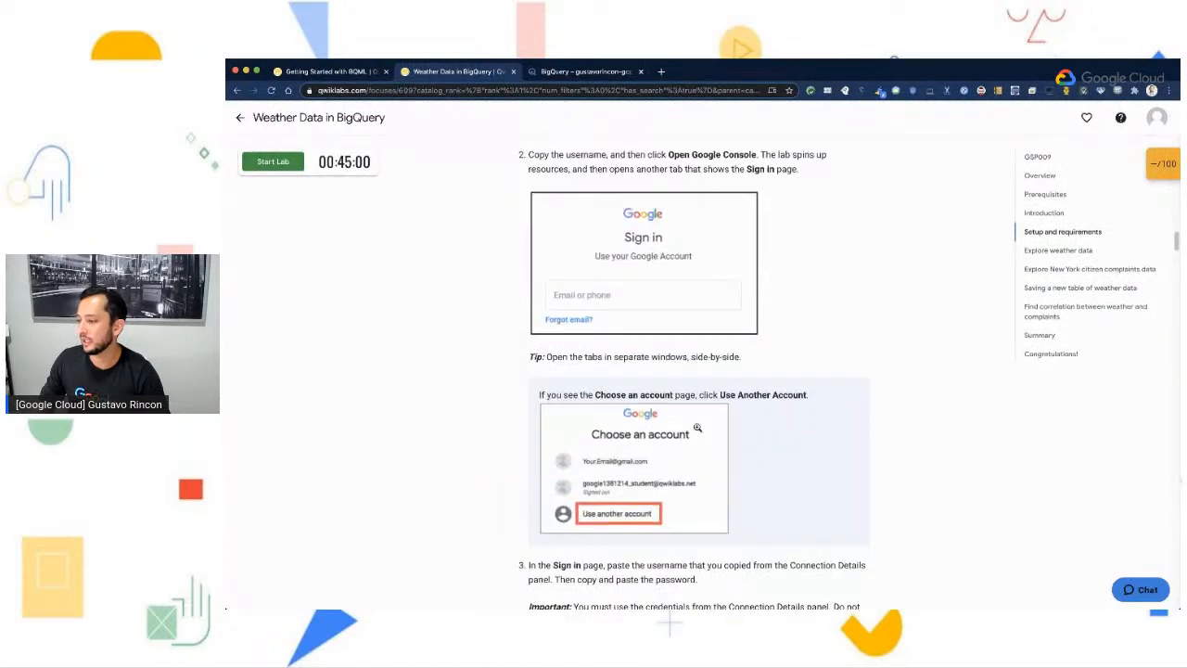
scroll(607, 438, down, 2)
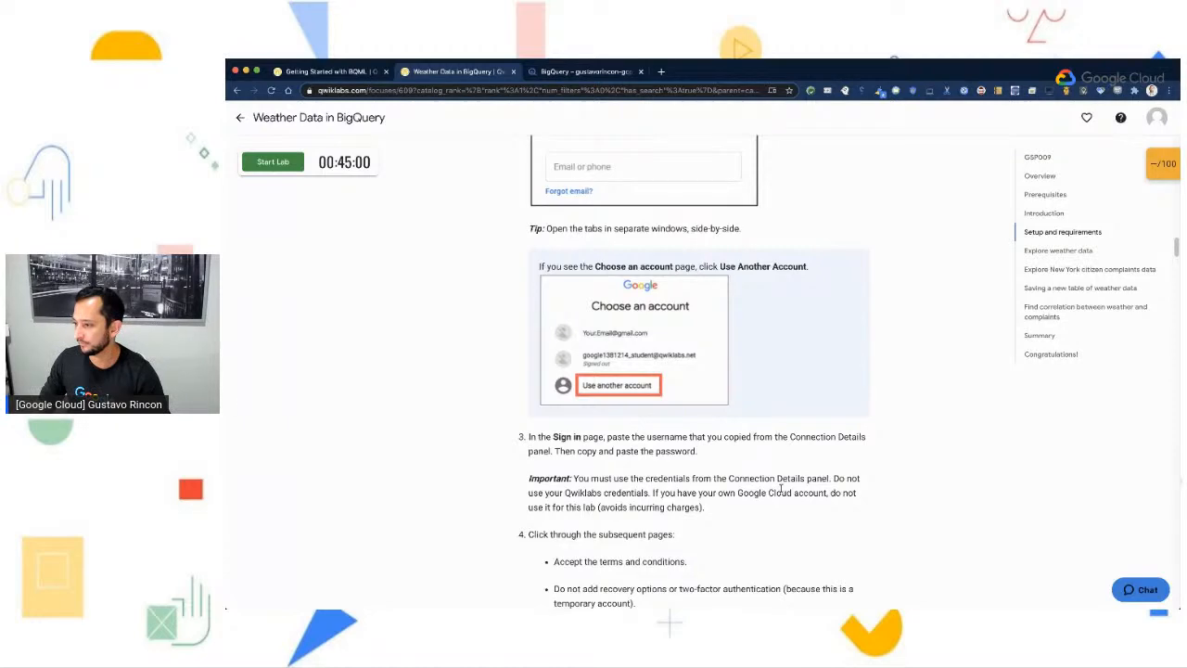
scroll(781, 489, down, 3)
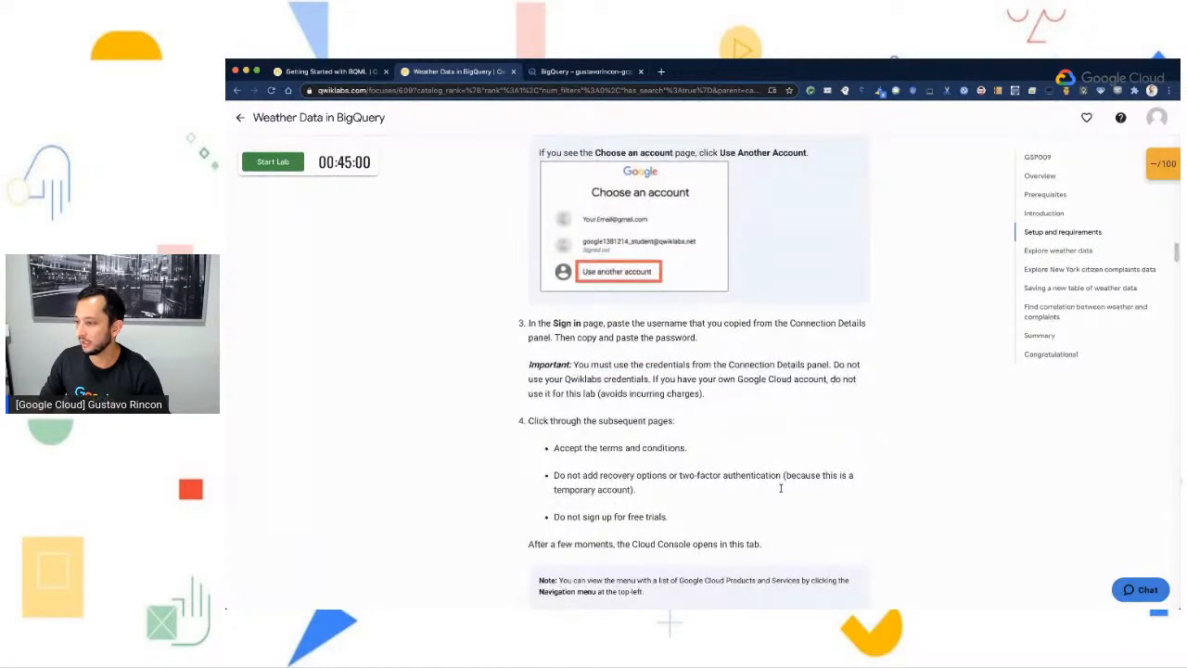
scroll(781, 489, down, 2)
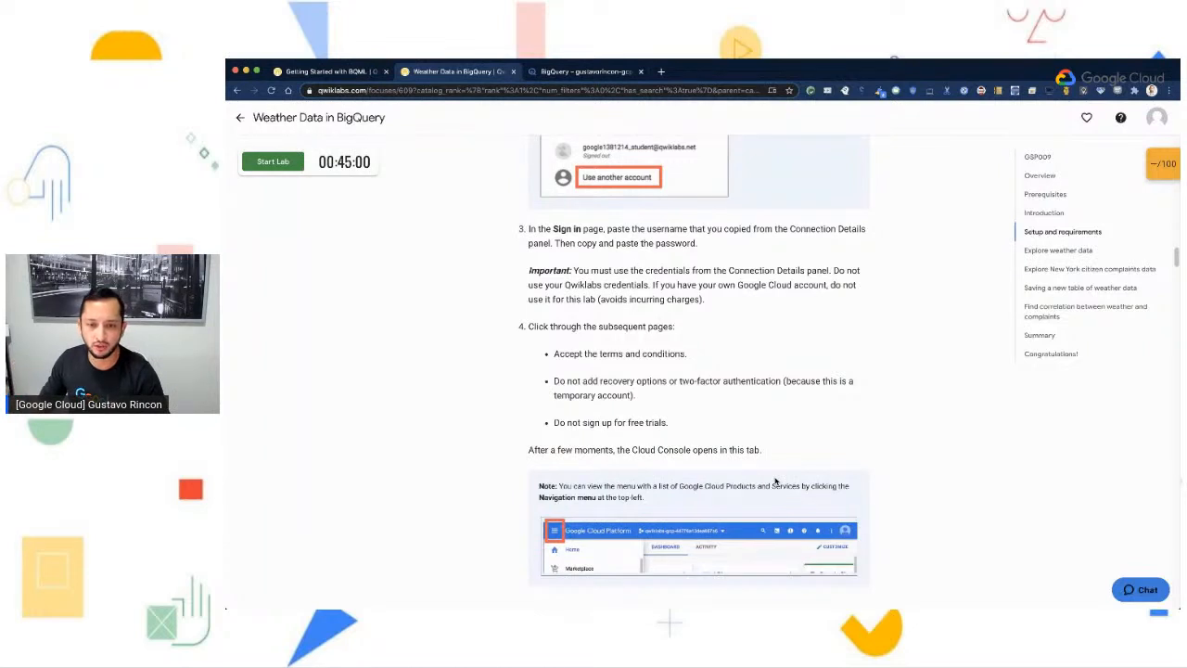
scroll(885, 450, down, 3)
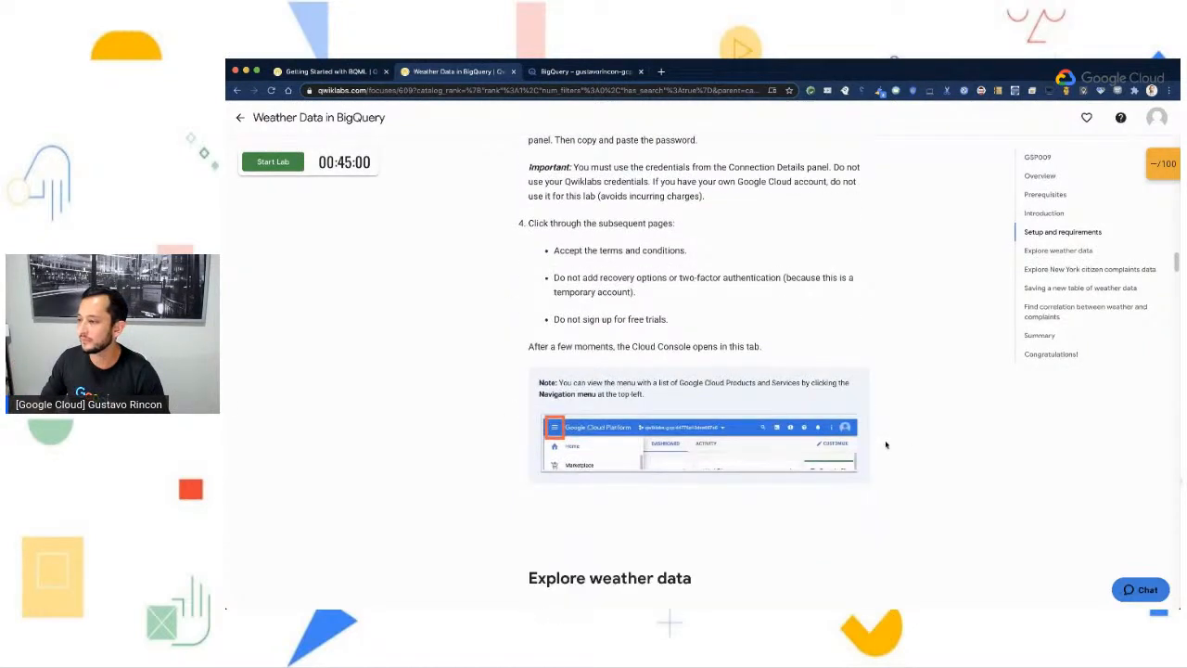
scroll(886, 445, down, 7)
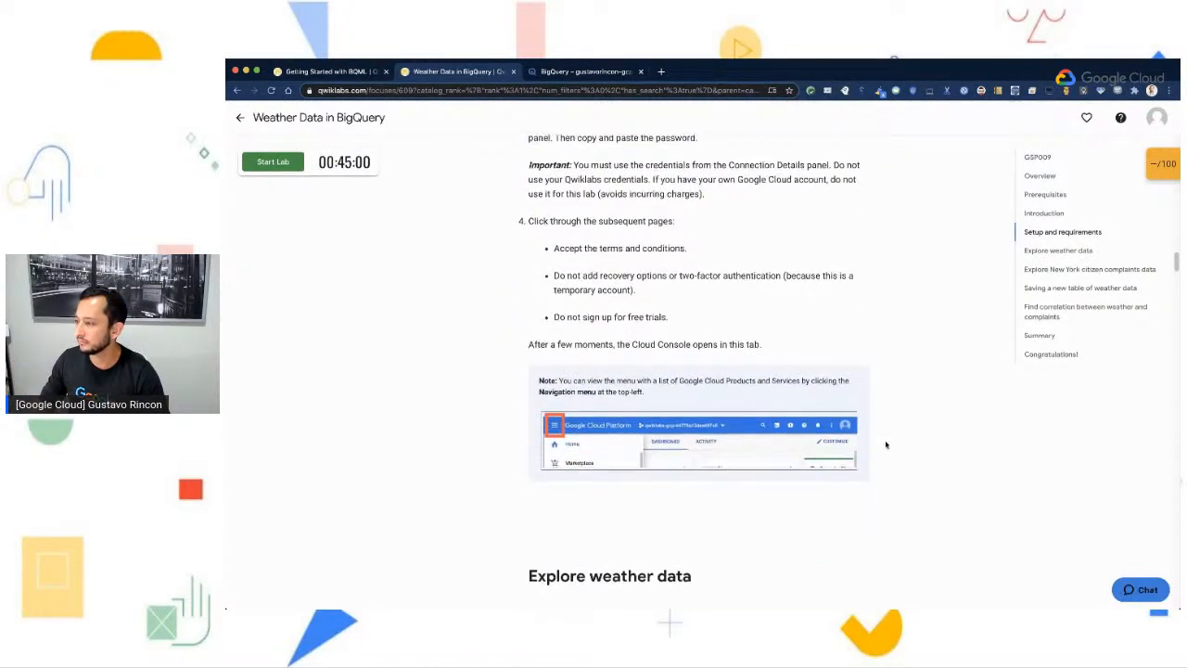
scroll(886, 446, down, 3)
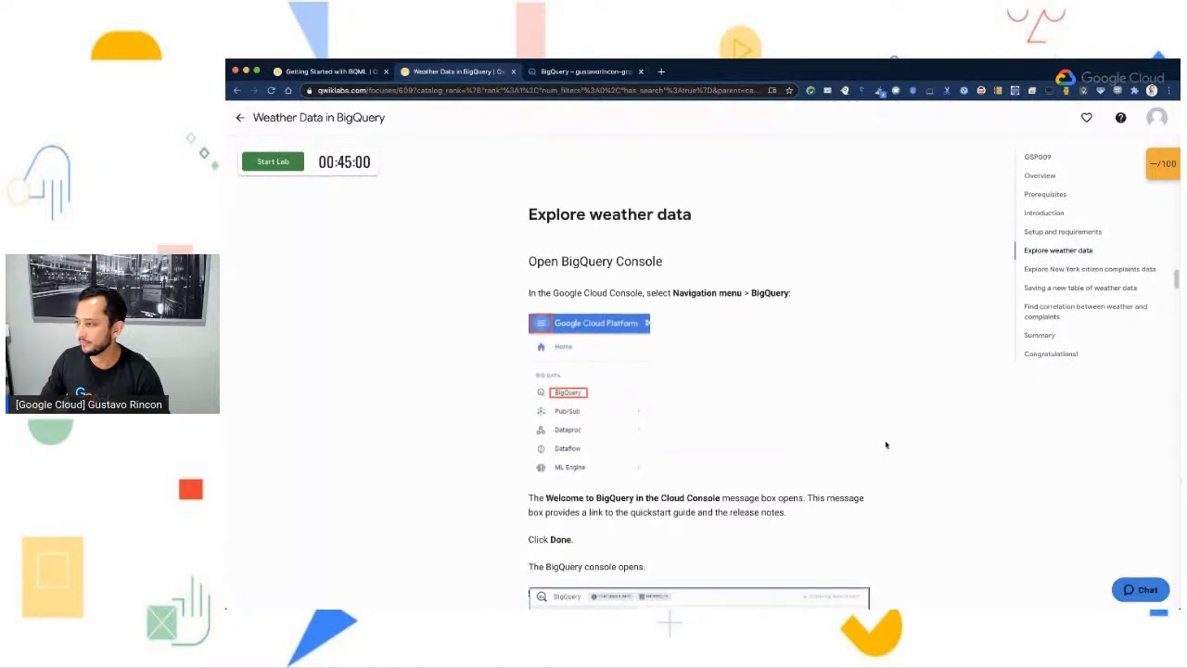
scroll(886, 445, down, 1)
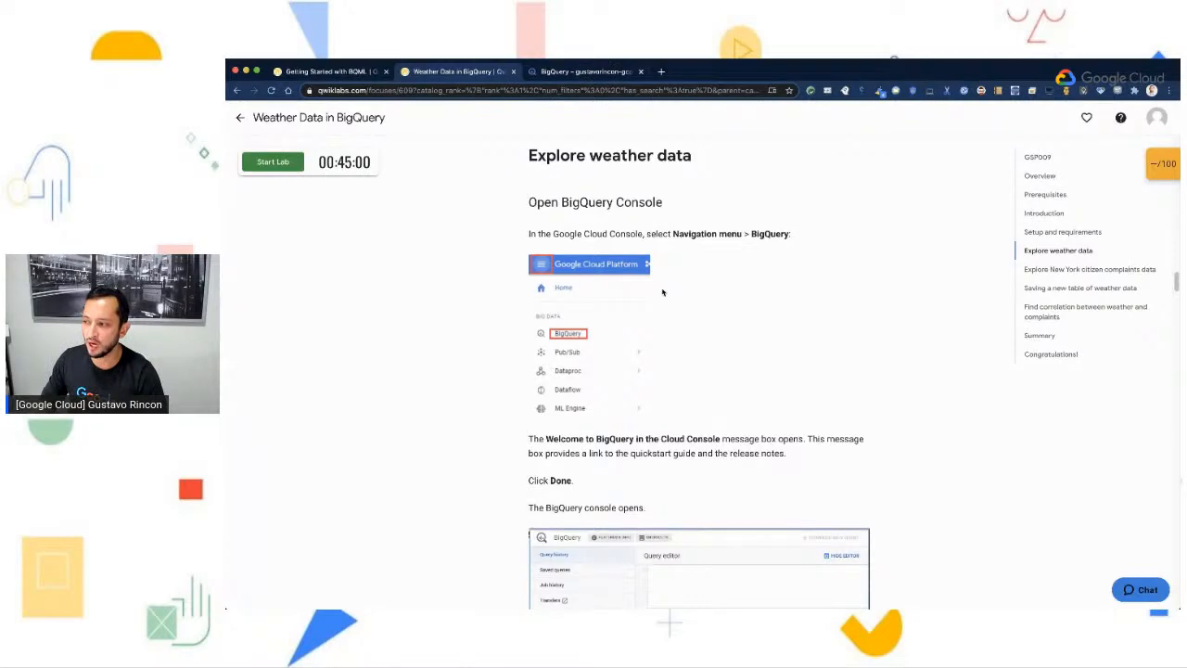
- Switch to the Google Cloud console, open the project's Home dashboard and close the Cloud Shell terminal
click(555, 72)
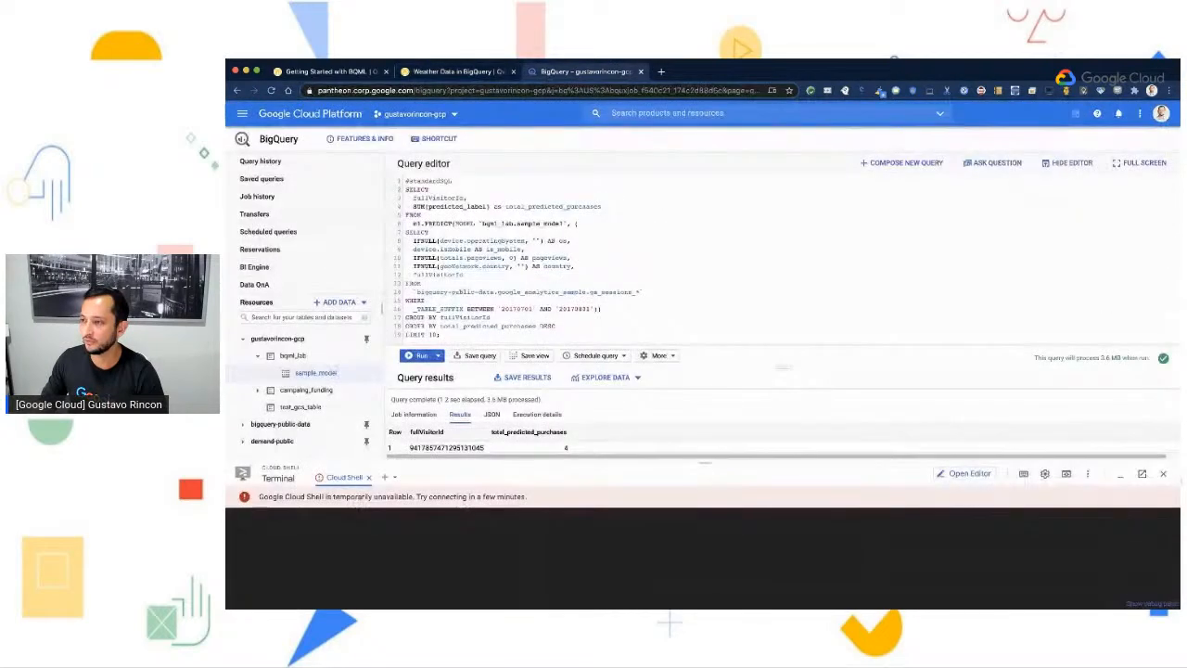
click(243, 114)
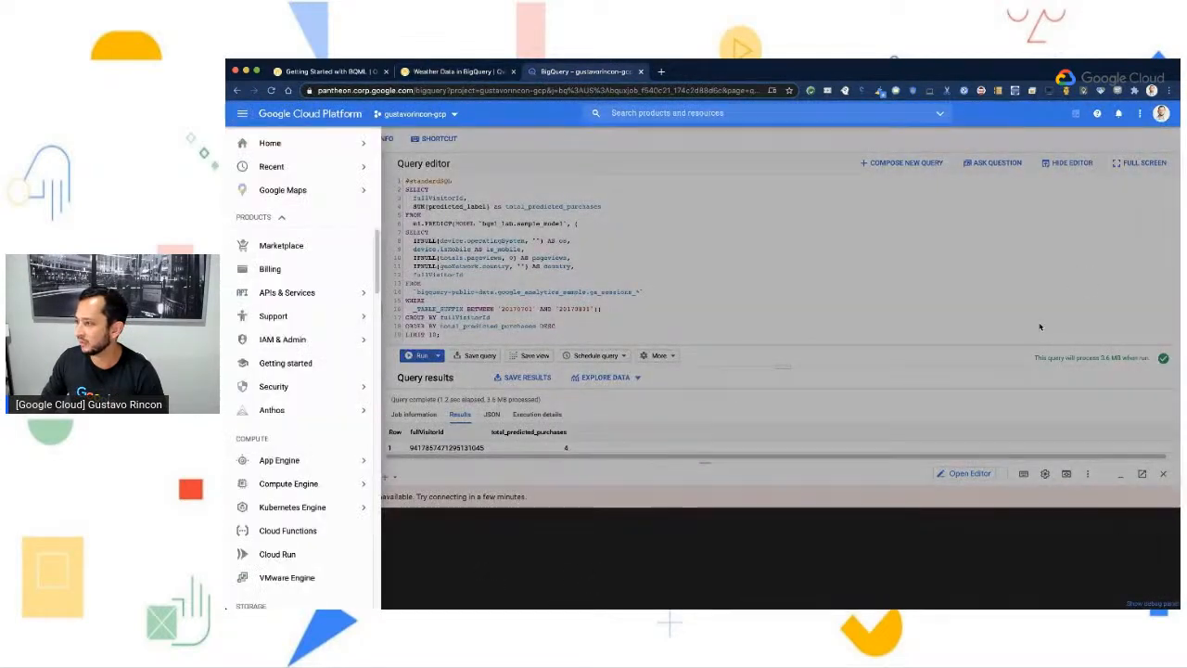
click(395, 130)
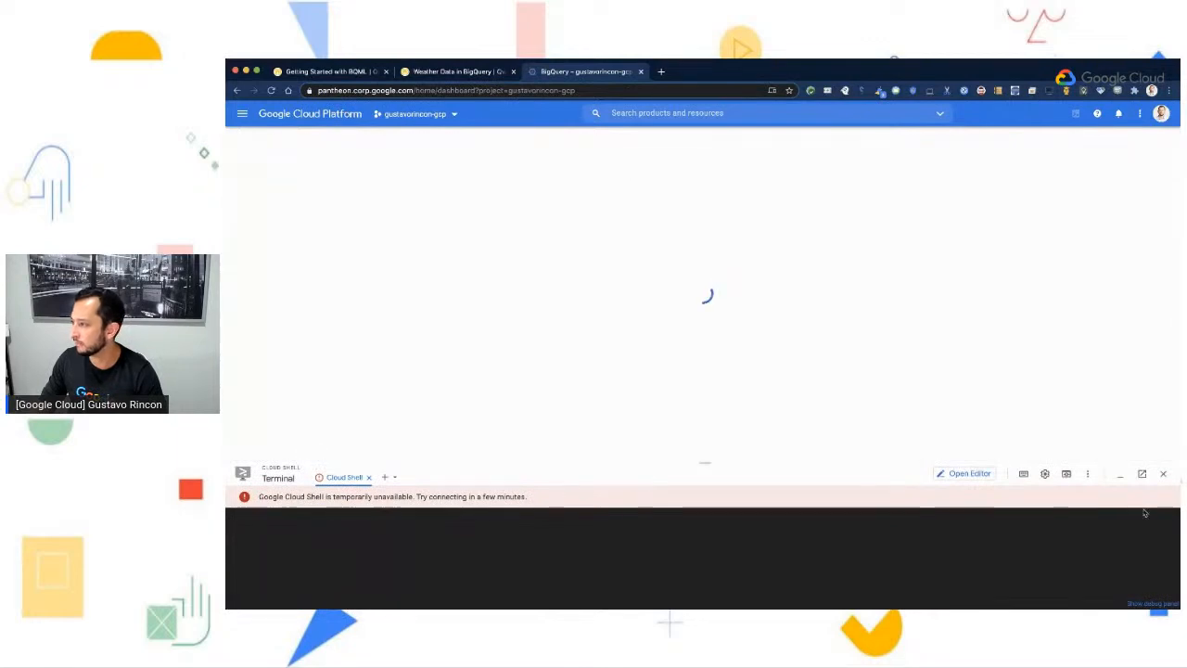
click(1163, 473)
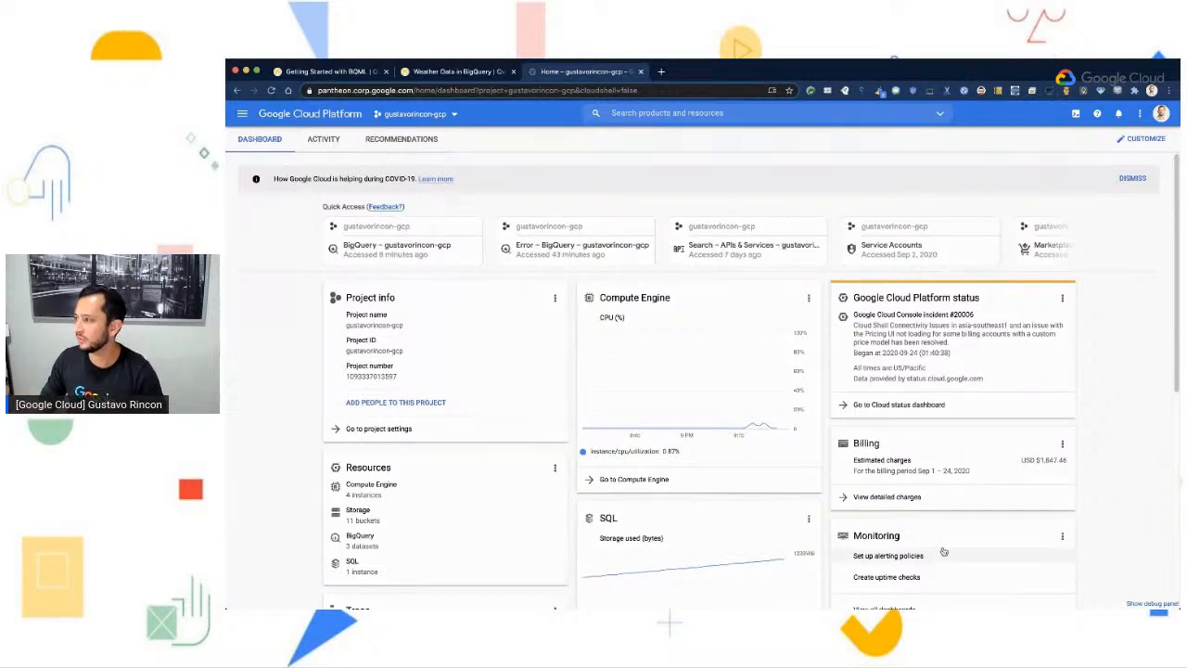
- Locate BigQuery in the Big Data group of the console's product navigation
click(241, 114)
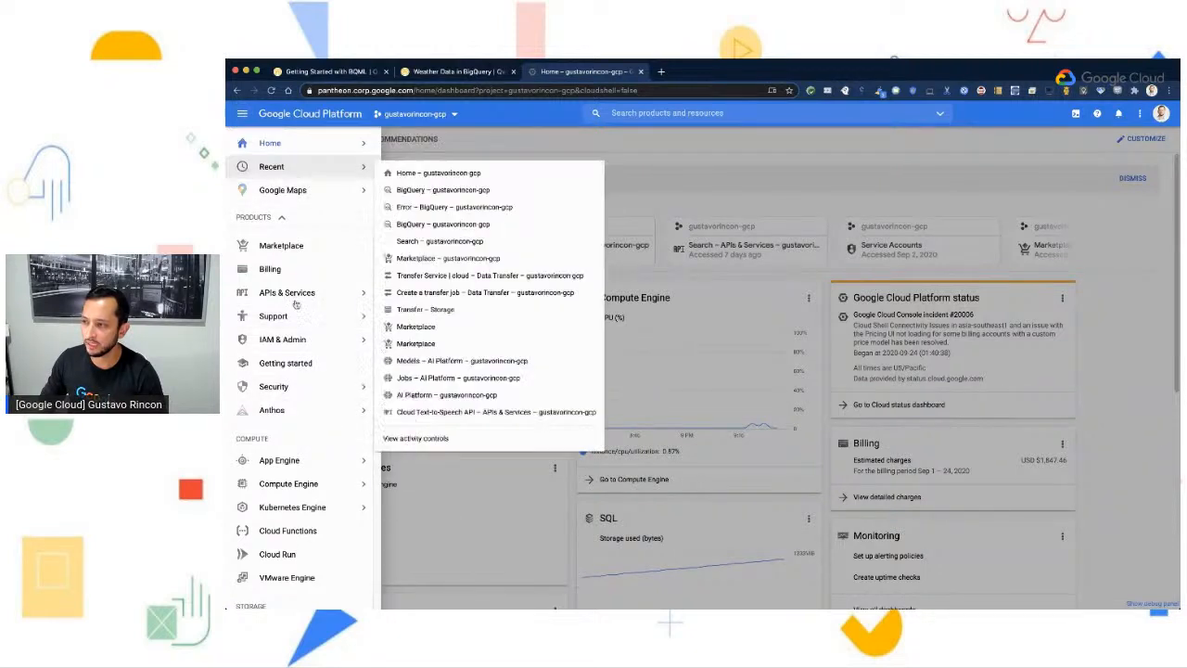
scroll(289, 423, down, 8)
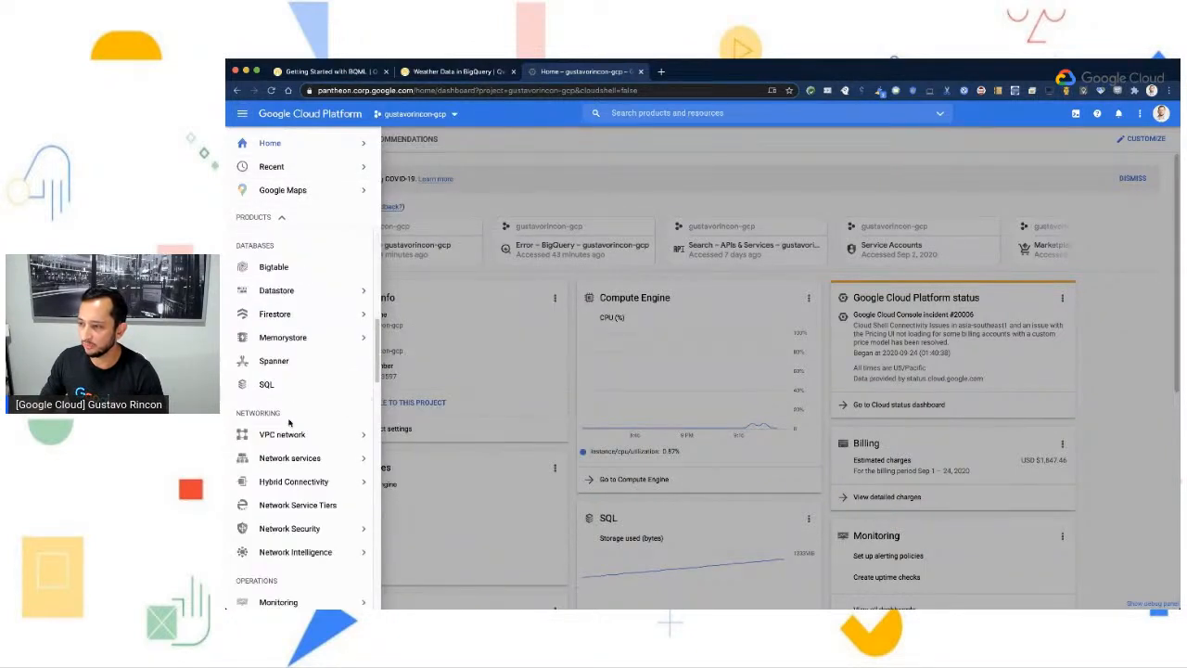
scroll(289, 423, down, 10)
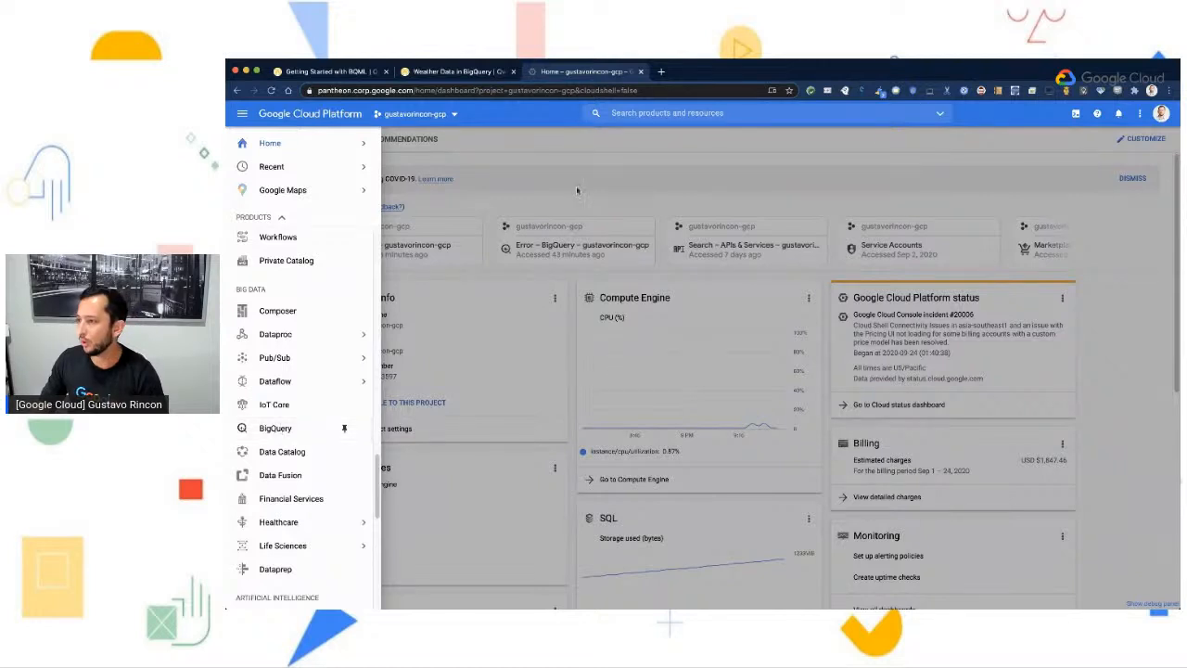
- Search the console's products and resources for "bigquery" and open the BigQuery page from the results
click(711, 114)
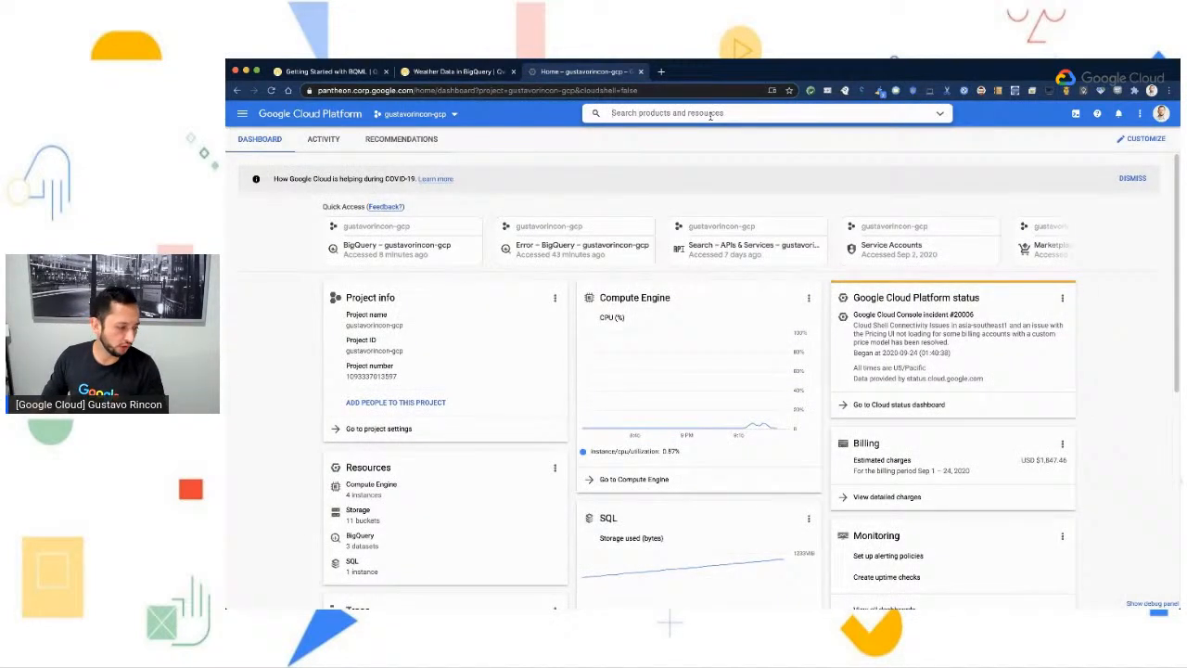
text(bigque)
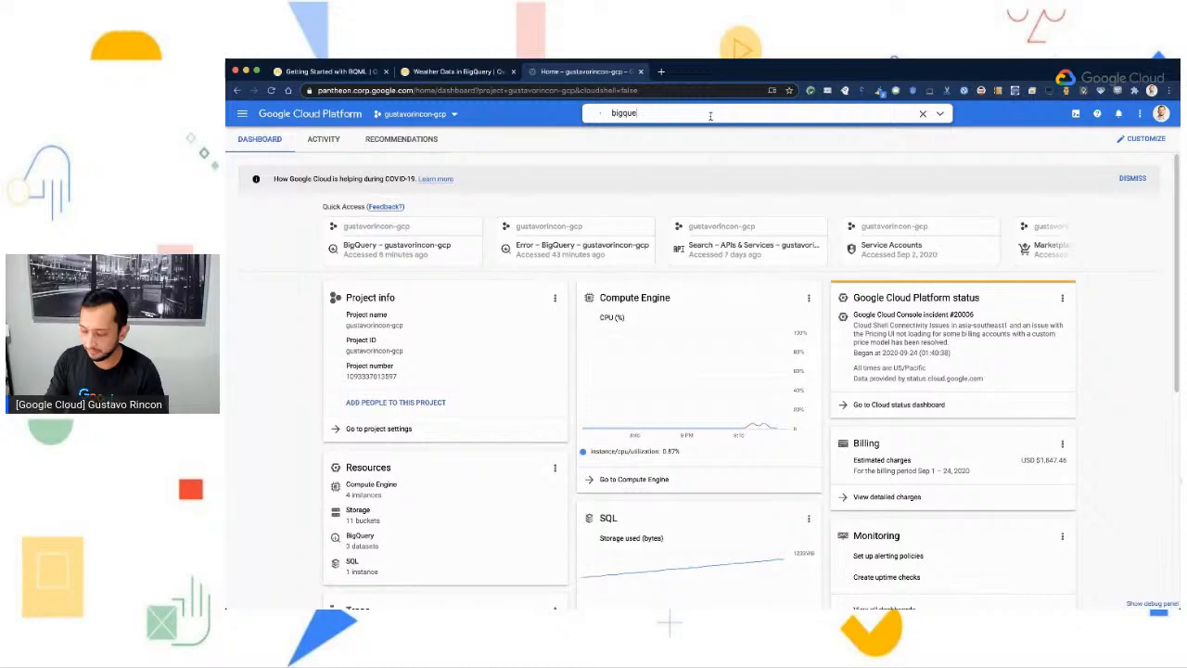
text(ry)
key(Return)
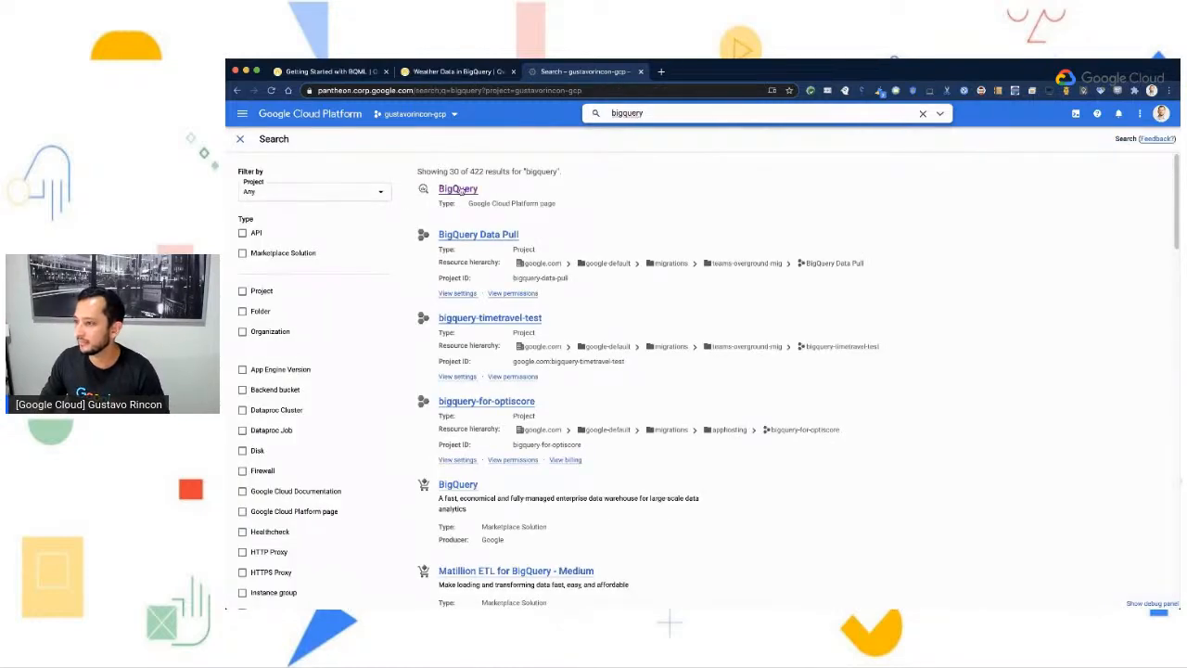
click(458, 188)
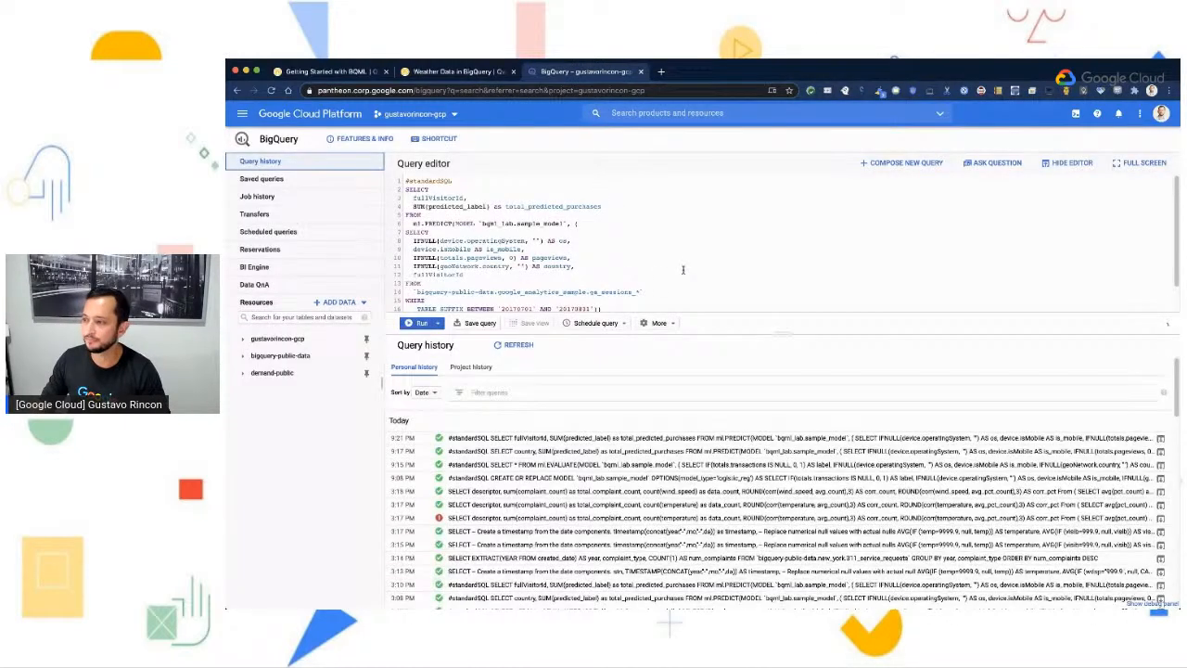
- Return to the Weather Data in BigQuery lab and review its instructions for adding data by exploring public datasets
click(339, 71)
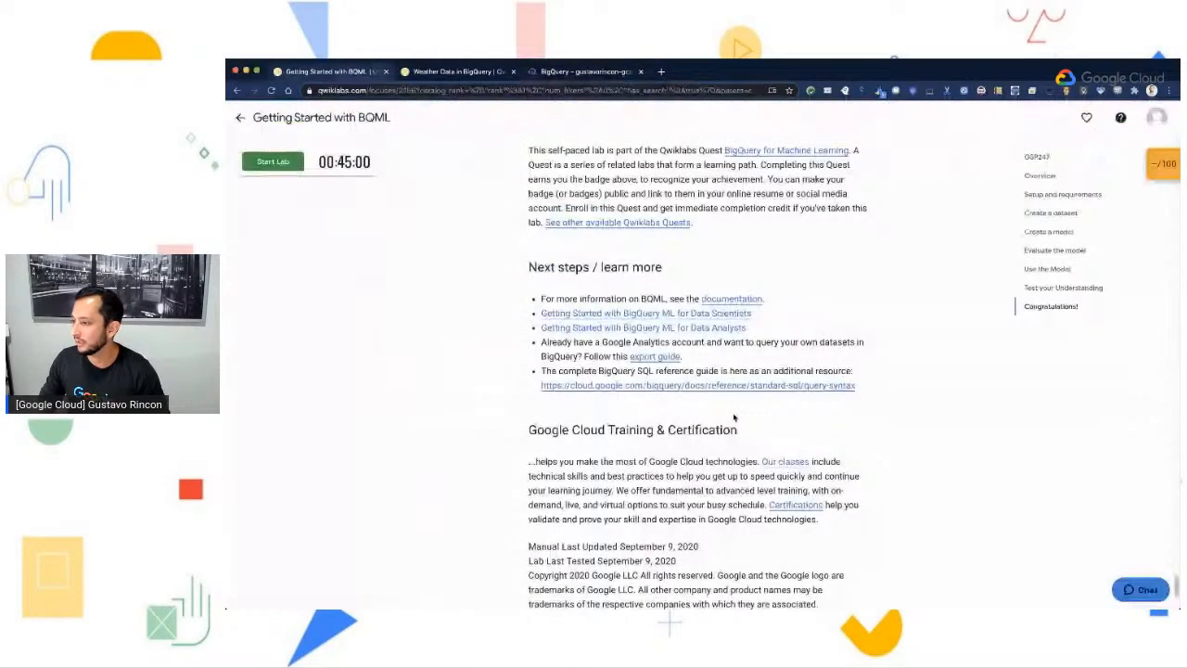
click(448, 69)
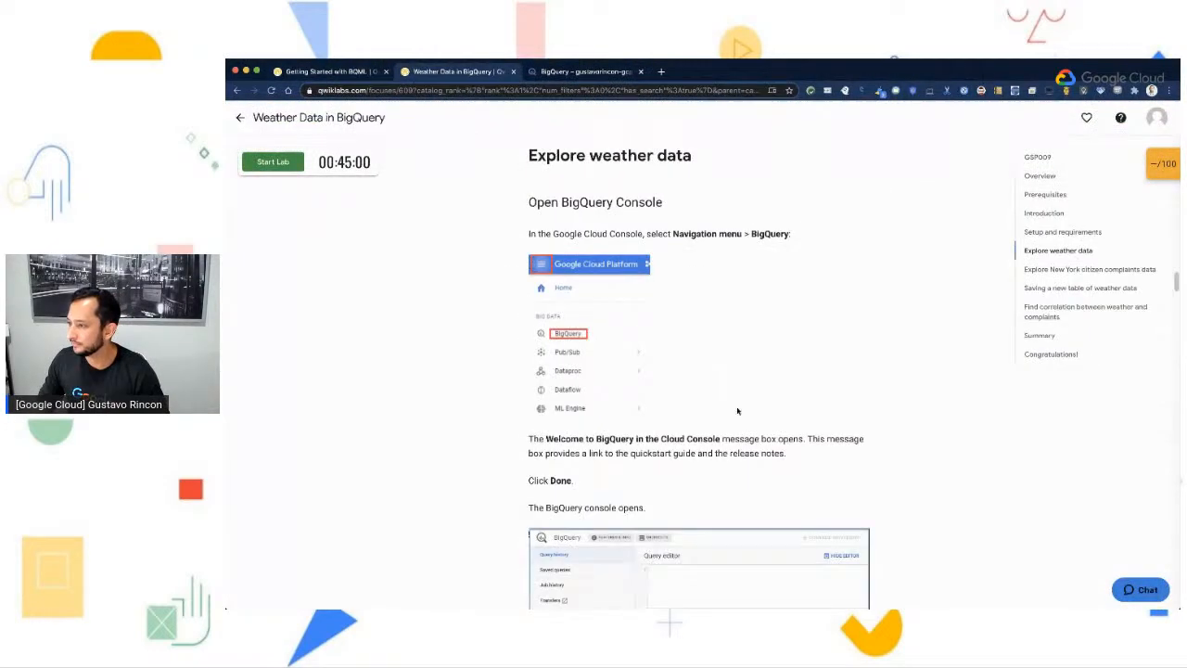
scroll(799, 424, down, 1)
scroll(798, 424, down, 3)
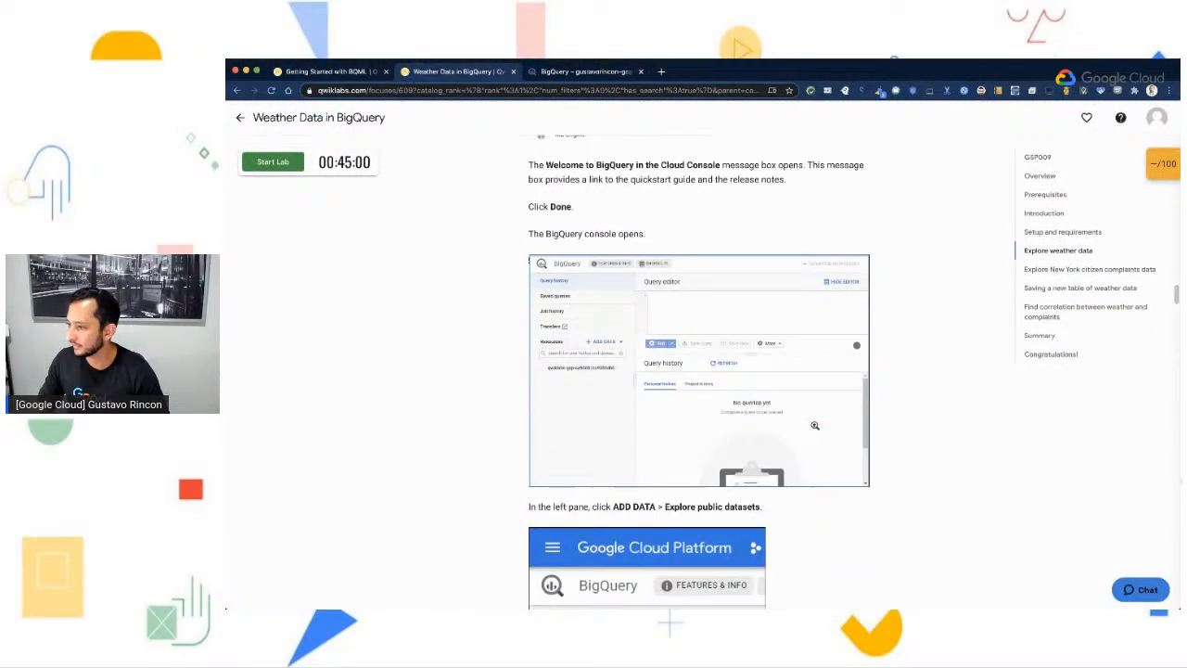
scroll(814, 425, down, 1)
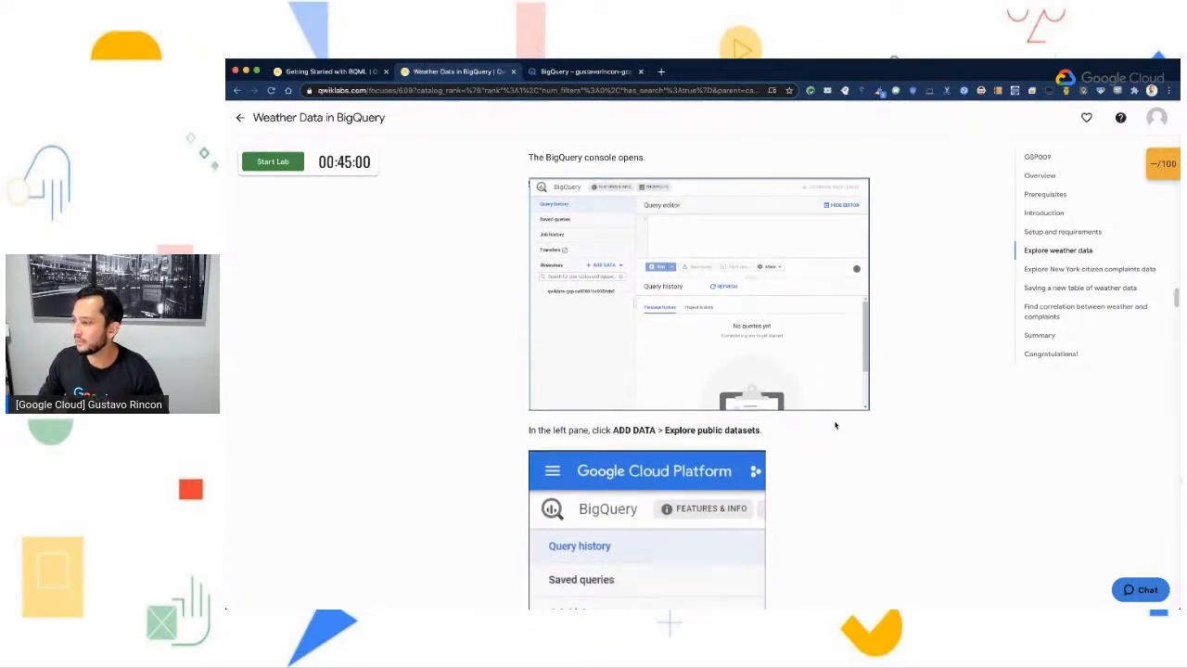
scroll(851, 521, down, 2)
scroll(852, 520, down, 1)
scroll(852, 520, down, 1)
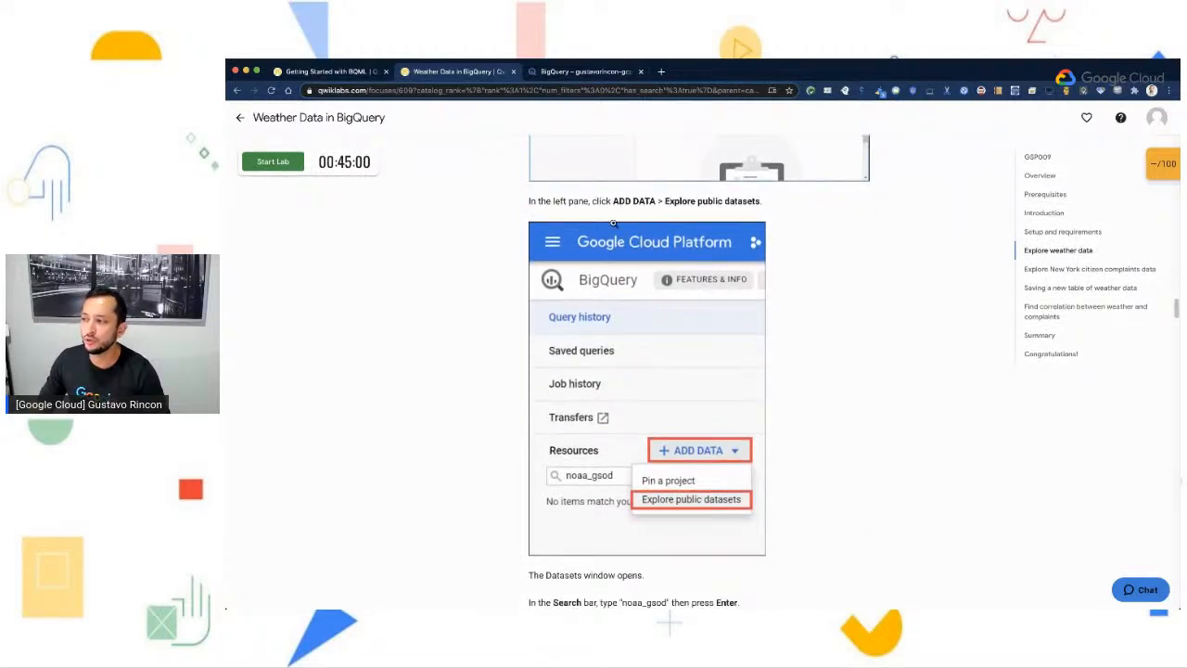
drag(614, 201, 794, 199)
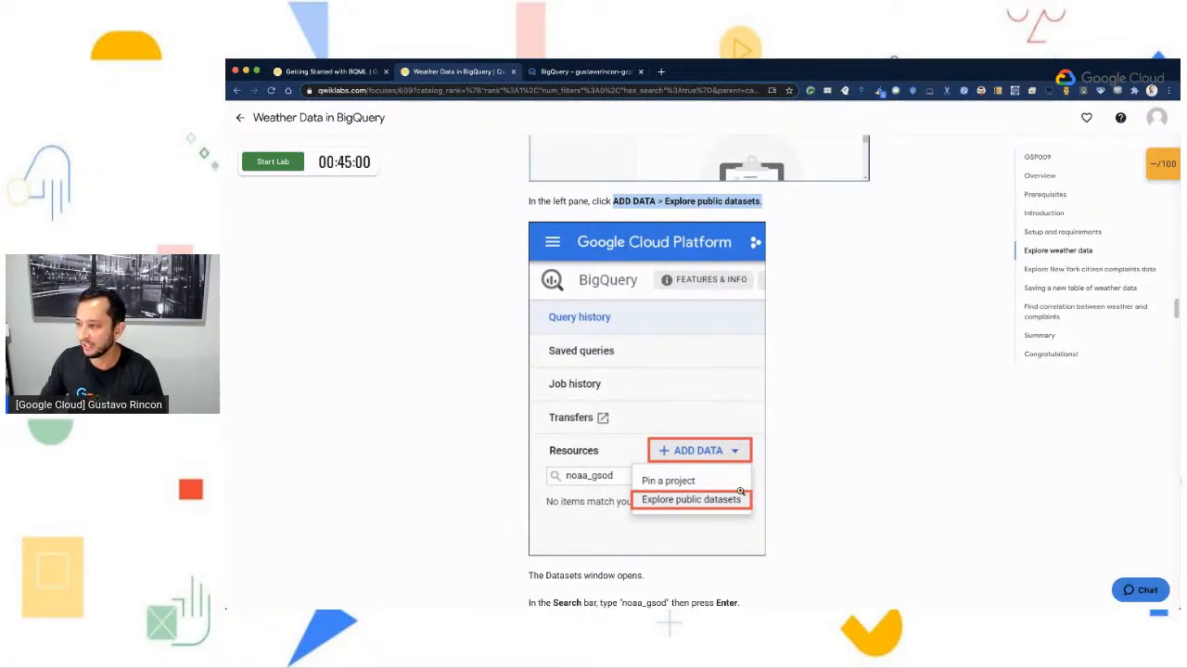
- Switch to the BigQuery console and compose a new, empty query
click(582, 71)
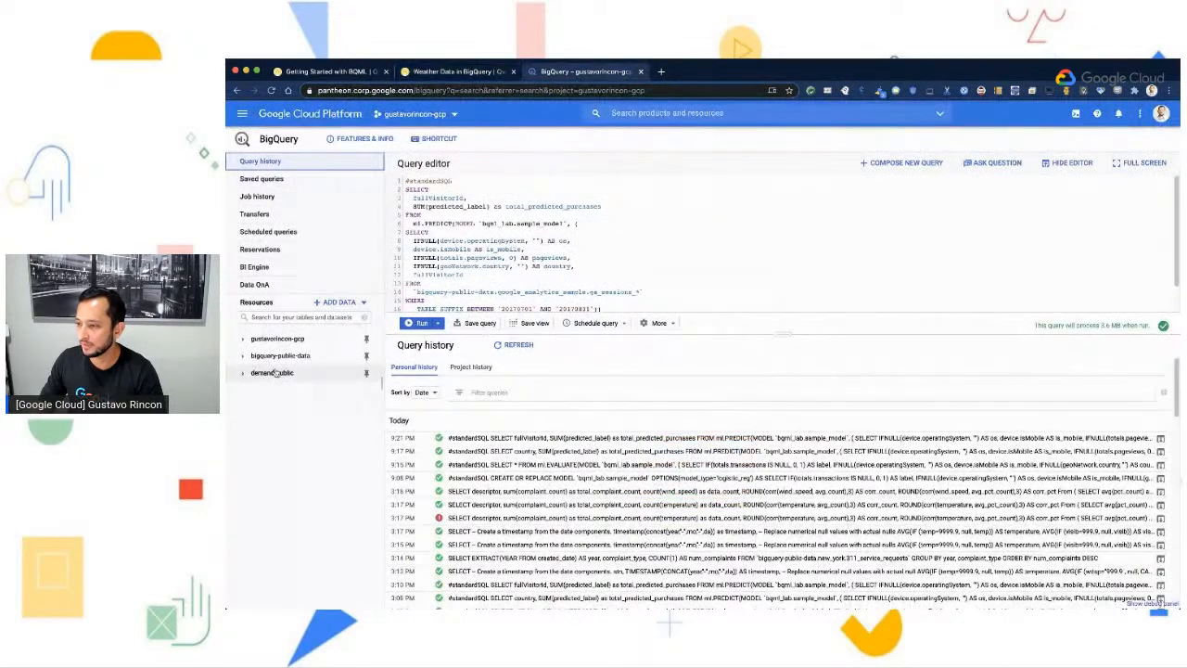
click(244, 358)
click(246, 358)
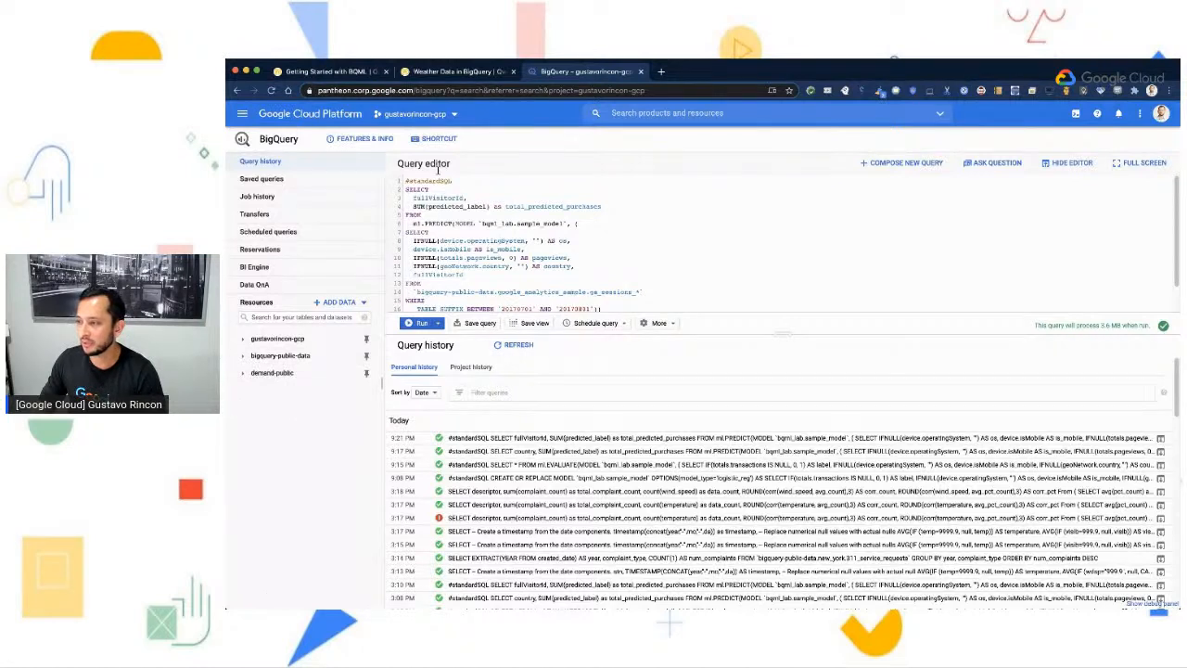
click(904, 162)
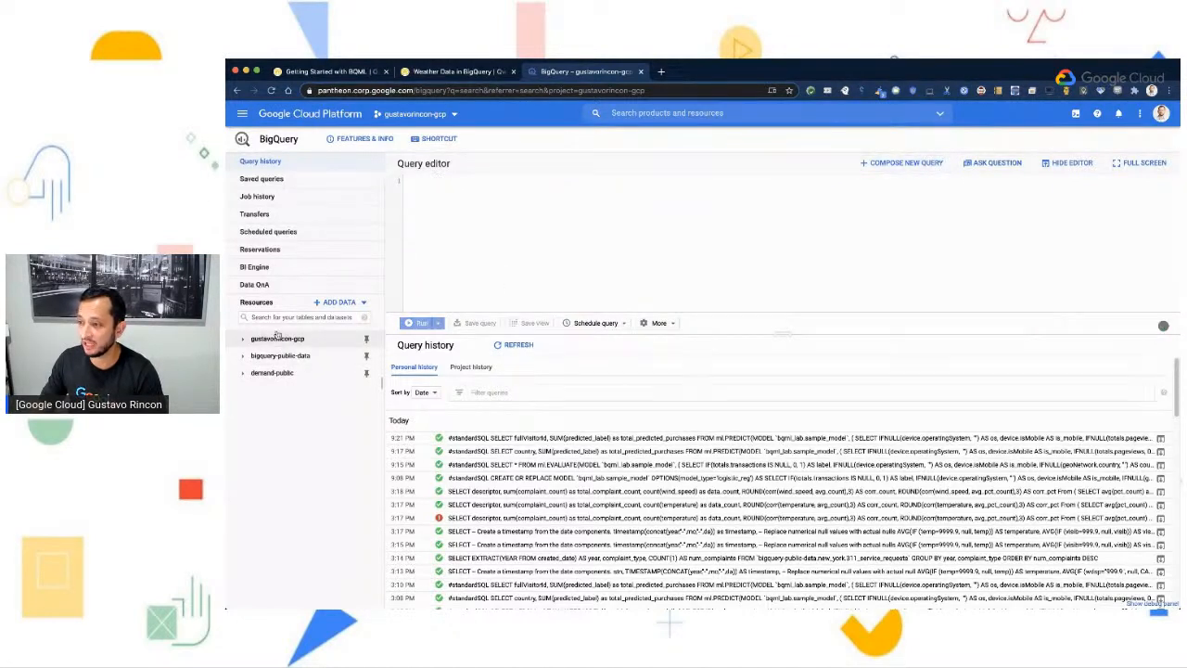
- Open the public datasets explorer for adding data and clear the prefilled search term
click(347, 304)
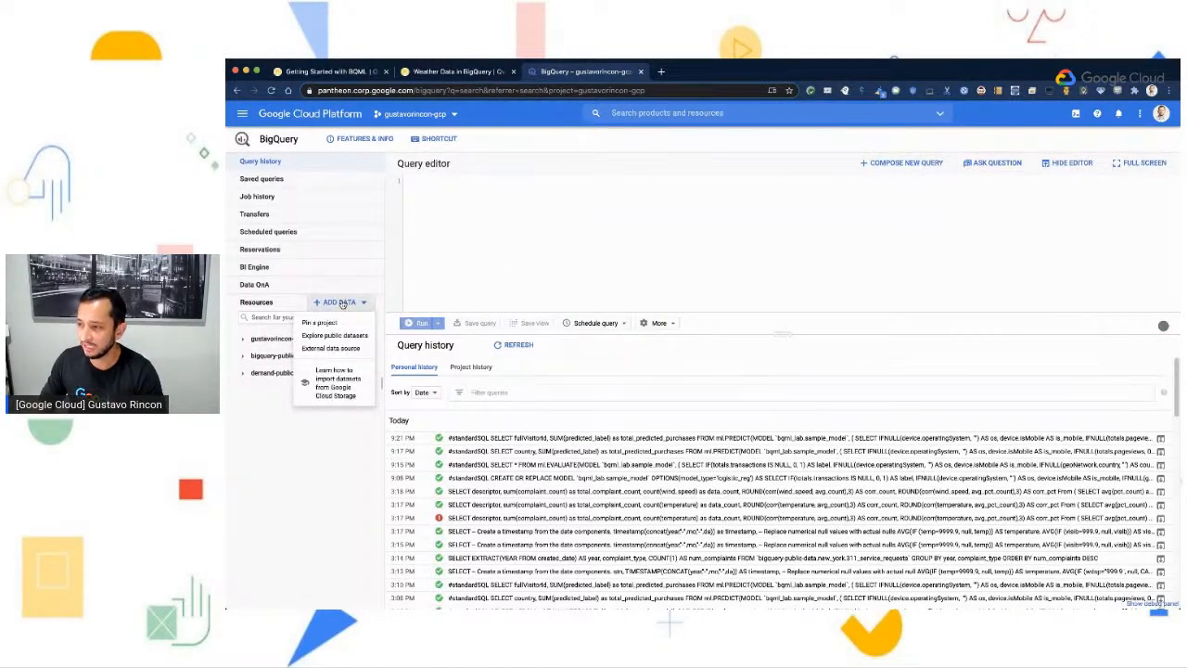
click(334, 337)
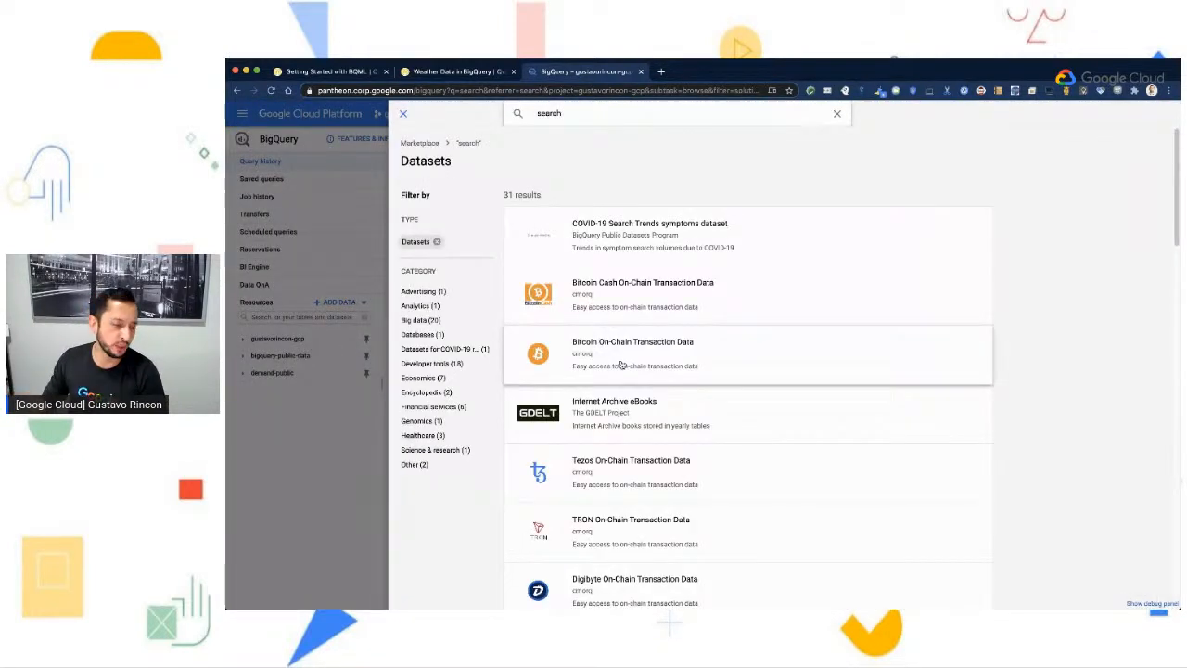
double_click(682, 115)
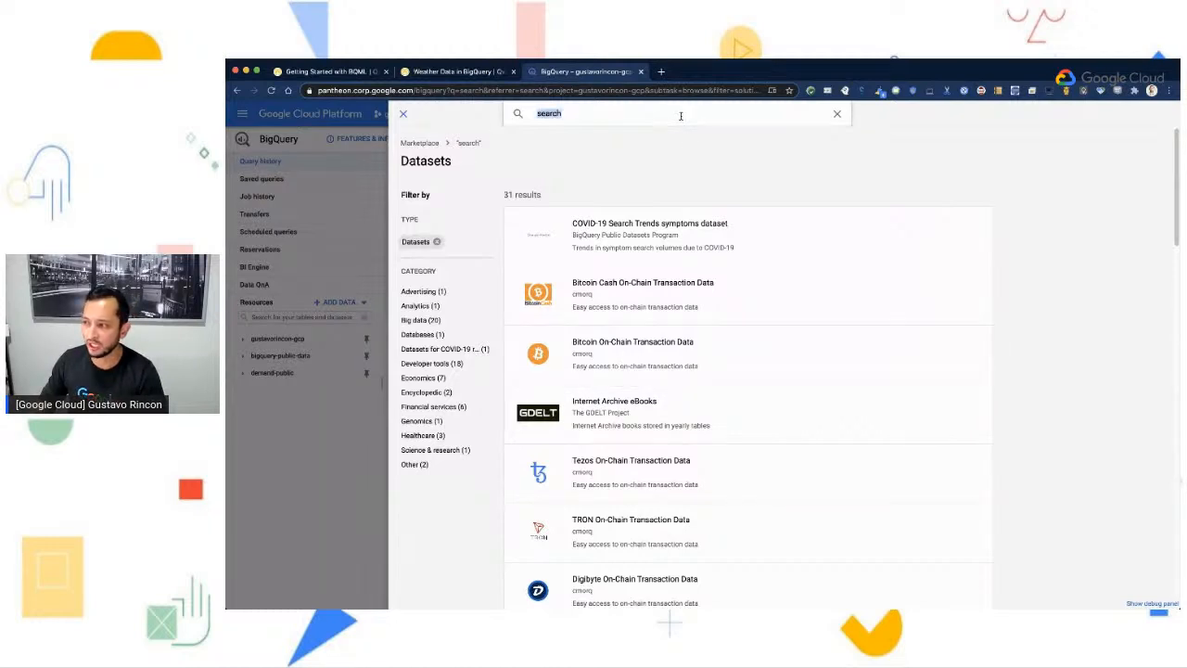
key(BackSpace)
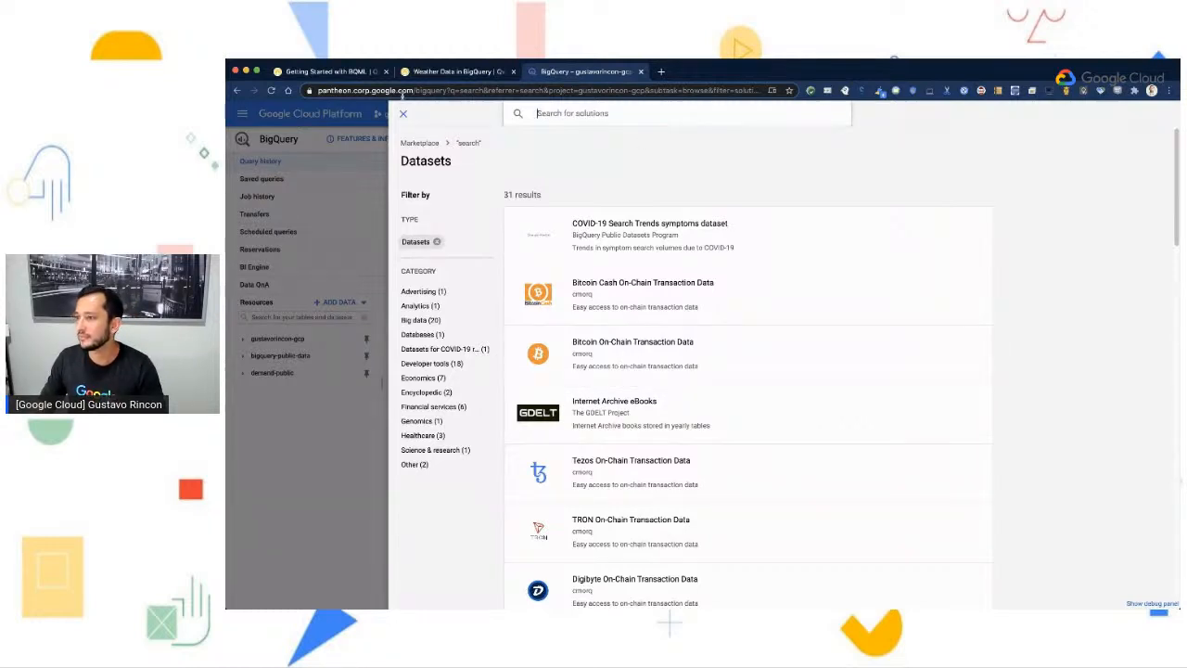
- Copy the dataset search term noaa_gsod from the Weather Data in BigQuery lab instructions
click(436, 71)
scroll(645, 339, down, 5)
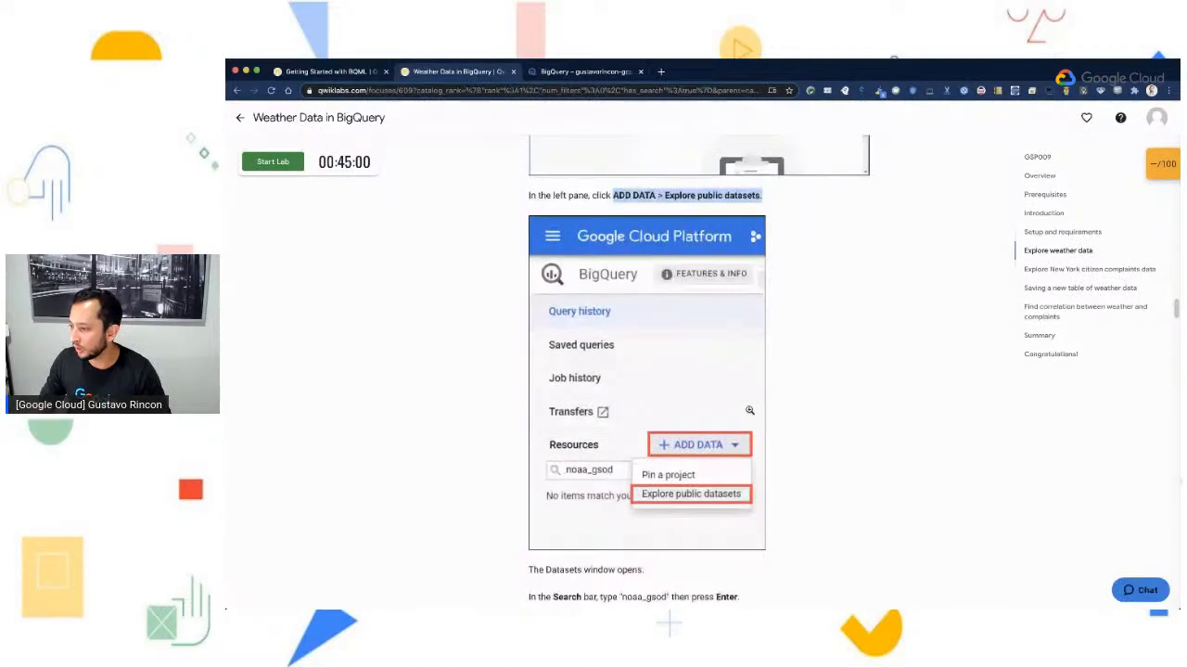
drag(620, 335, 661, 340)
key(super+c)
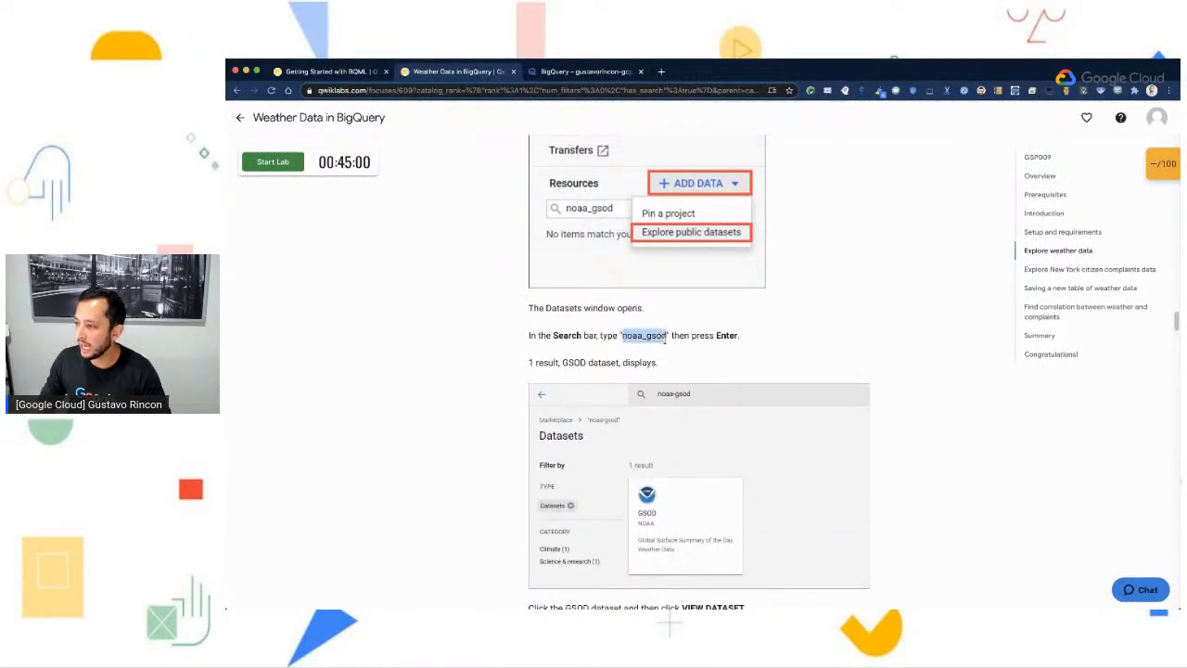
scroll(900, 448, down, 1)
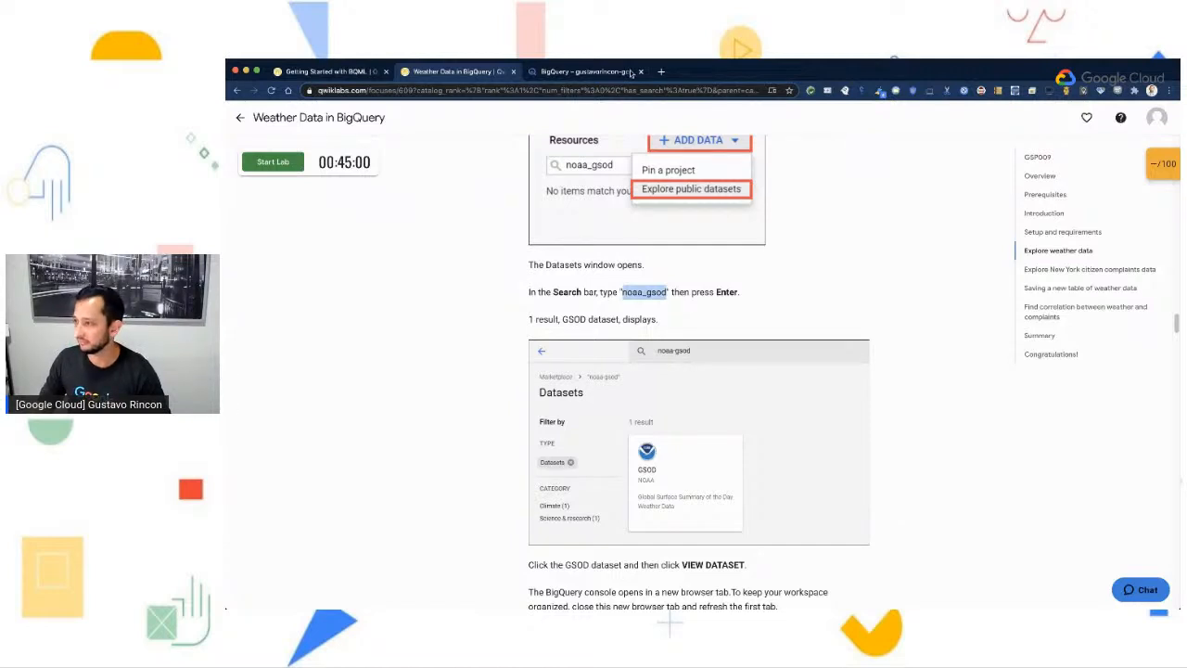
- Search the public datasets for noaa_gsod in the console and open the GSOD dataset from NOAA in BigQuery
click(582, 71)
click(582, 114)
key(super+v)
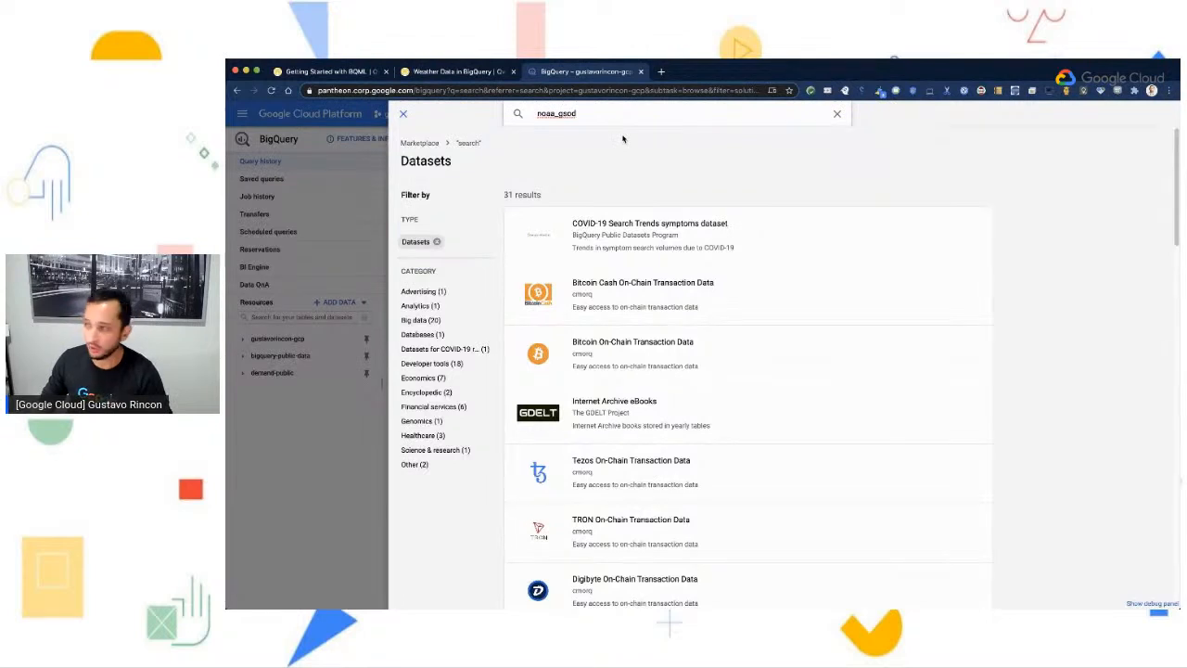
key(Return)
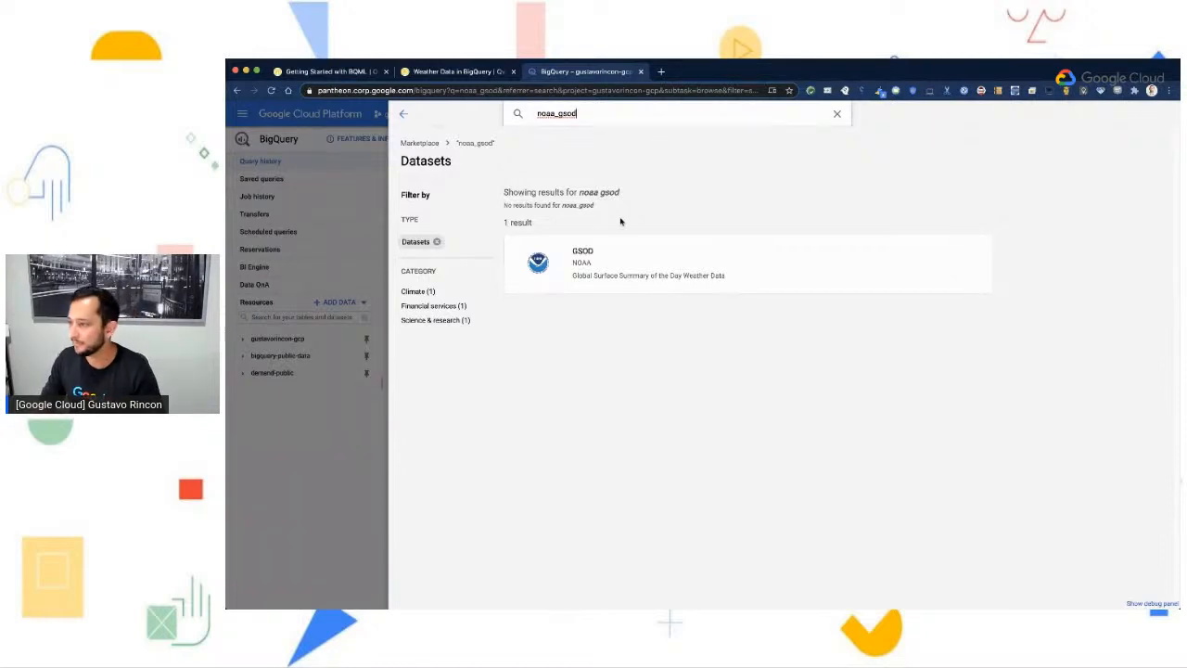
click(596, 257)
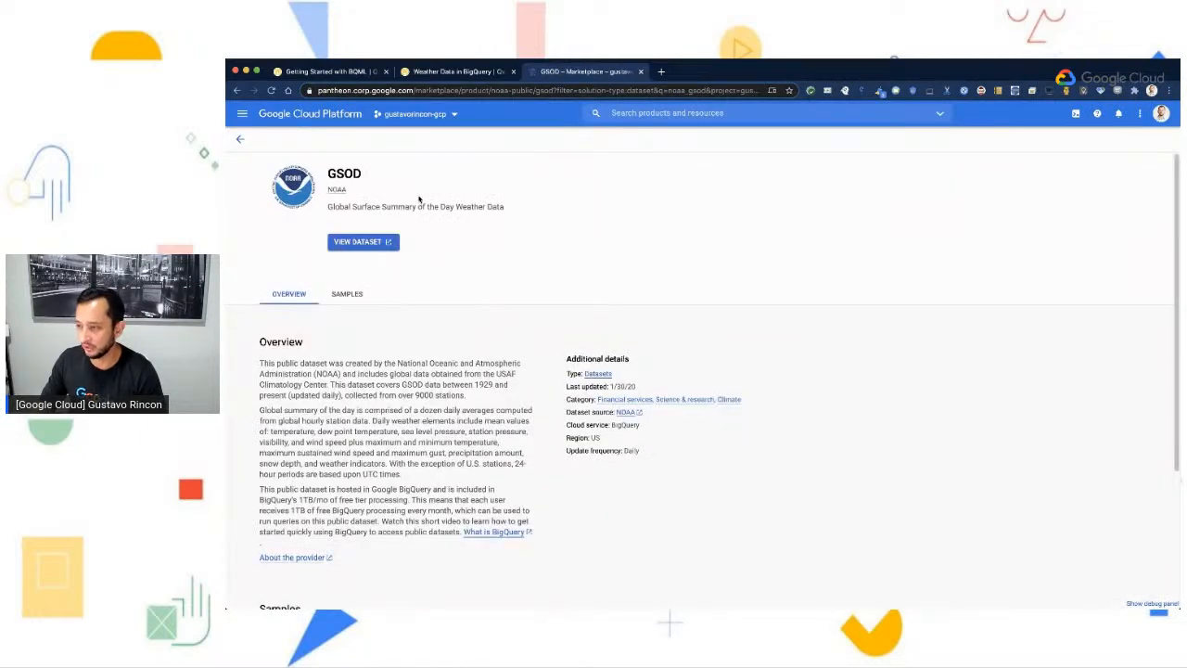
click(357, 243)
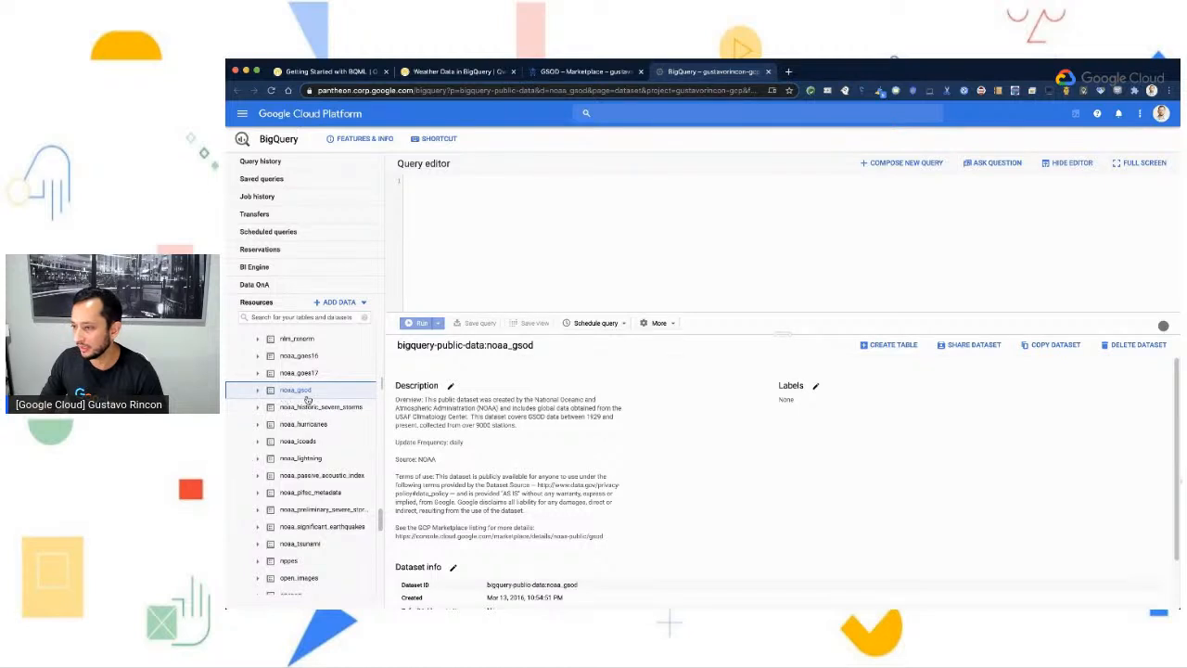
- Look through the datasets listed under bigquery-public-data and find noaa_gsod among them
scroll(290, 399, up, 15)
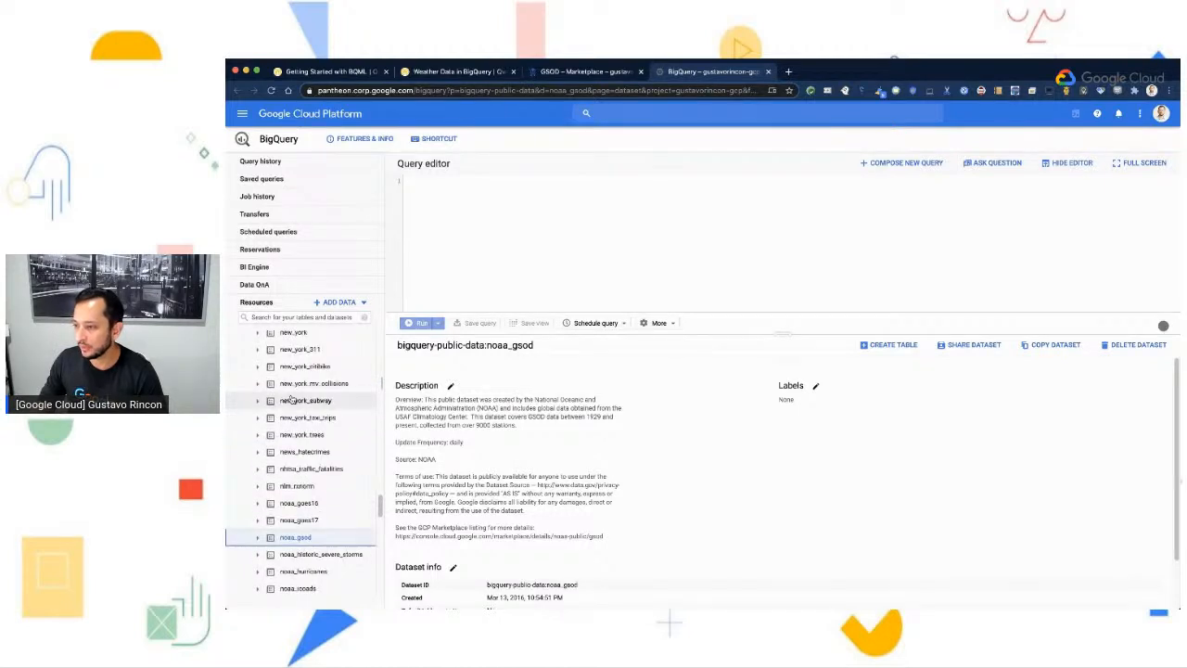
scroll(290, 399, up, 10)
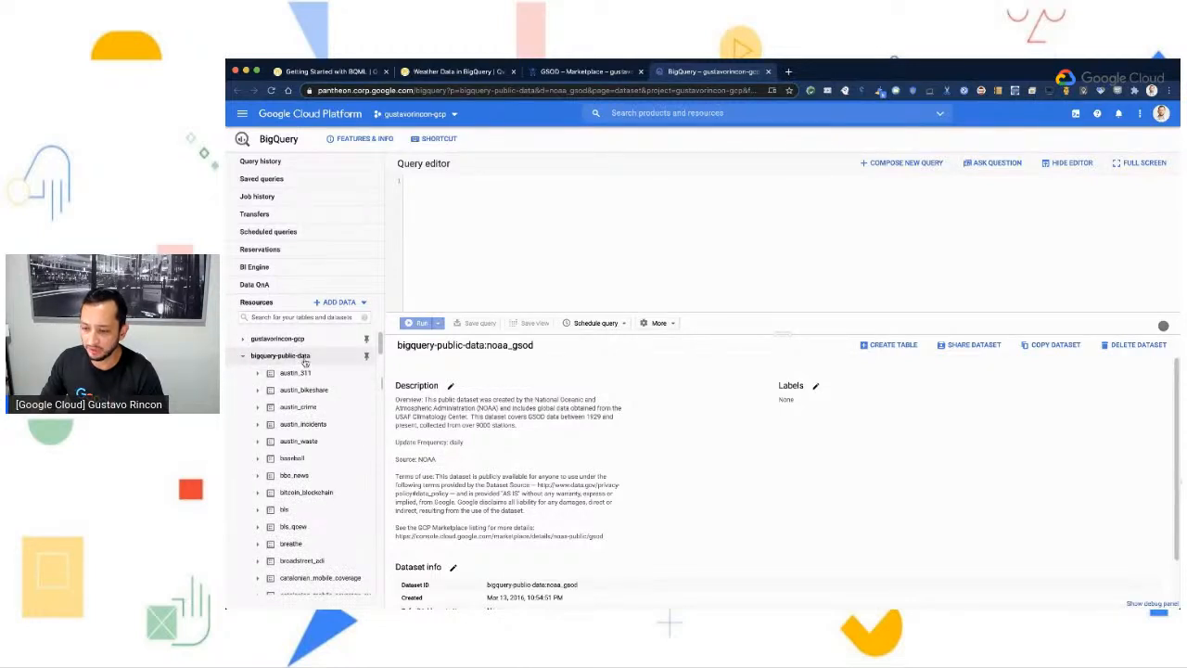
scroll(334, 525, down, 10)
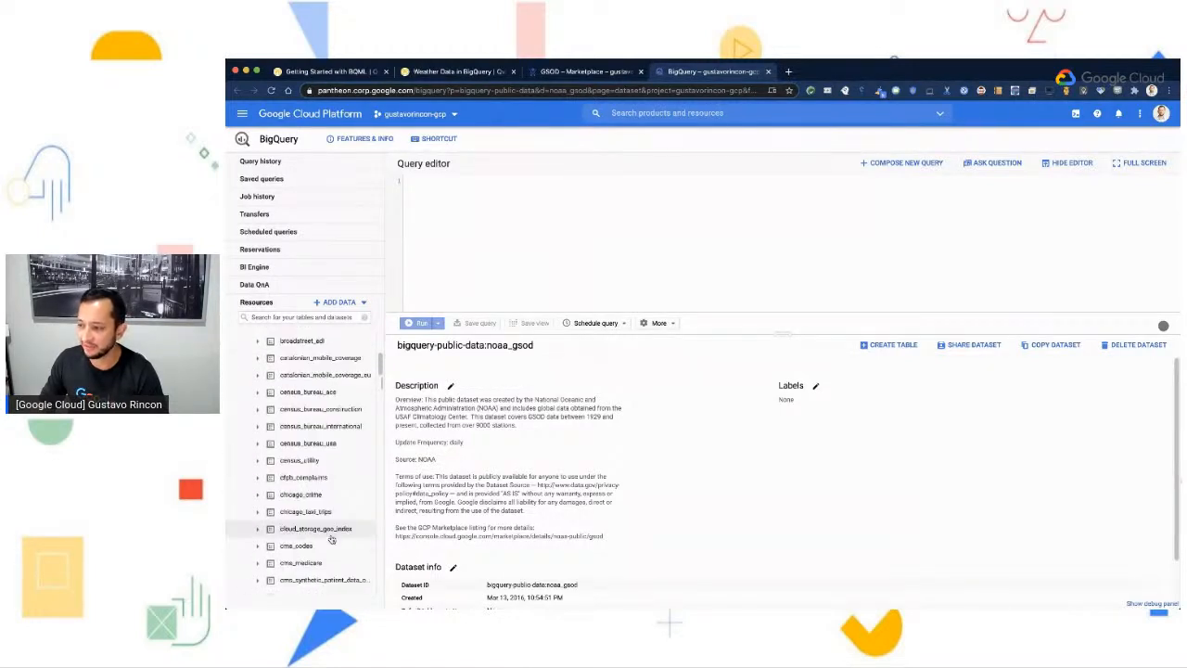
scroll(331, 525, down, 10)
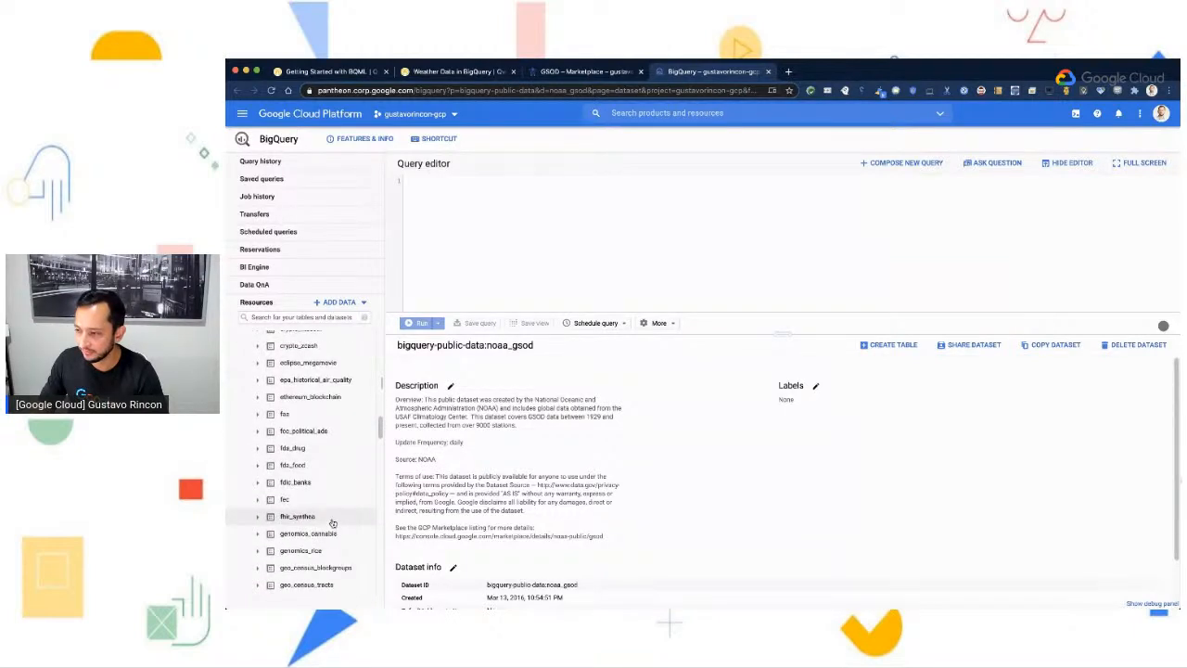
scroll(332, 522, down, 10)
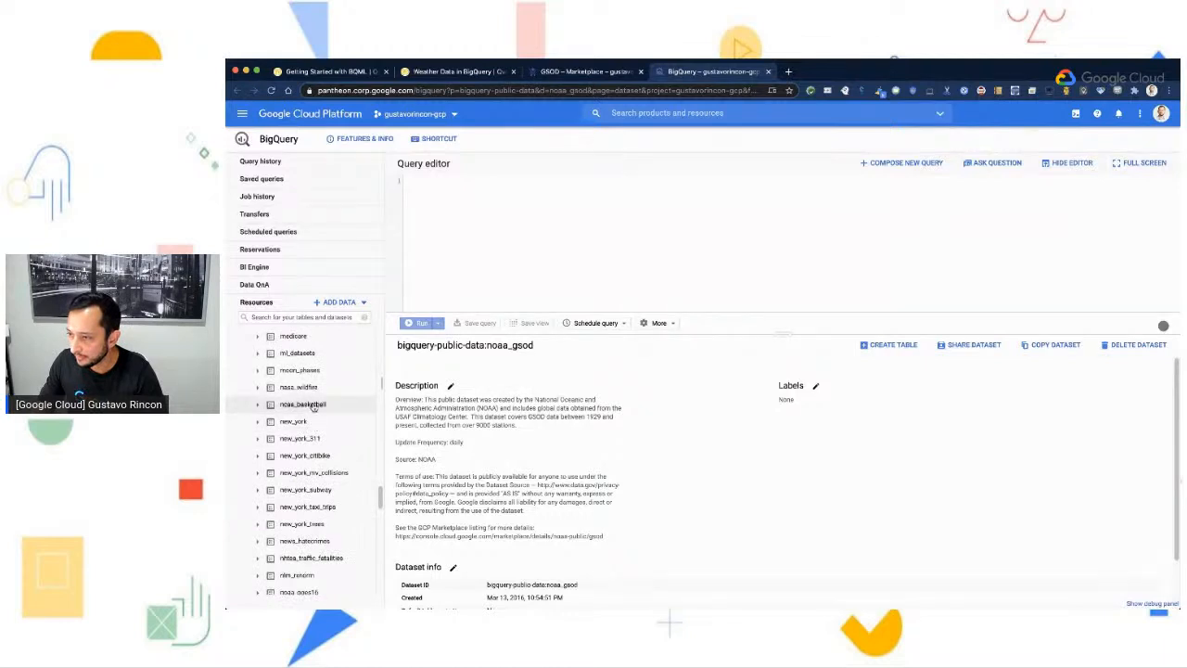
scroll(313, 420, down, 1)
scroll(312, 420, down, 3)
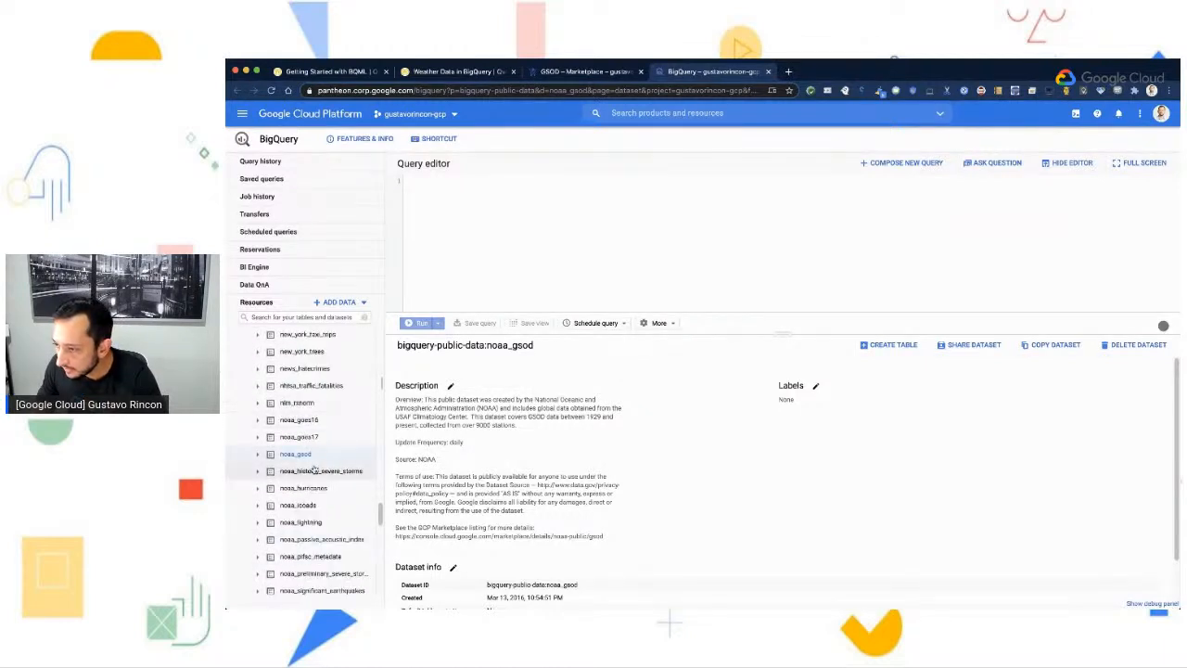
- Expand the noaa_gsod dataset in the resources and look through its yearly gsod tables
click(259, 455)
scroll(306, 463, down, 3)
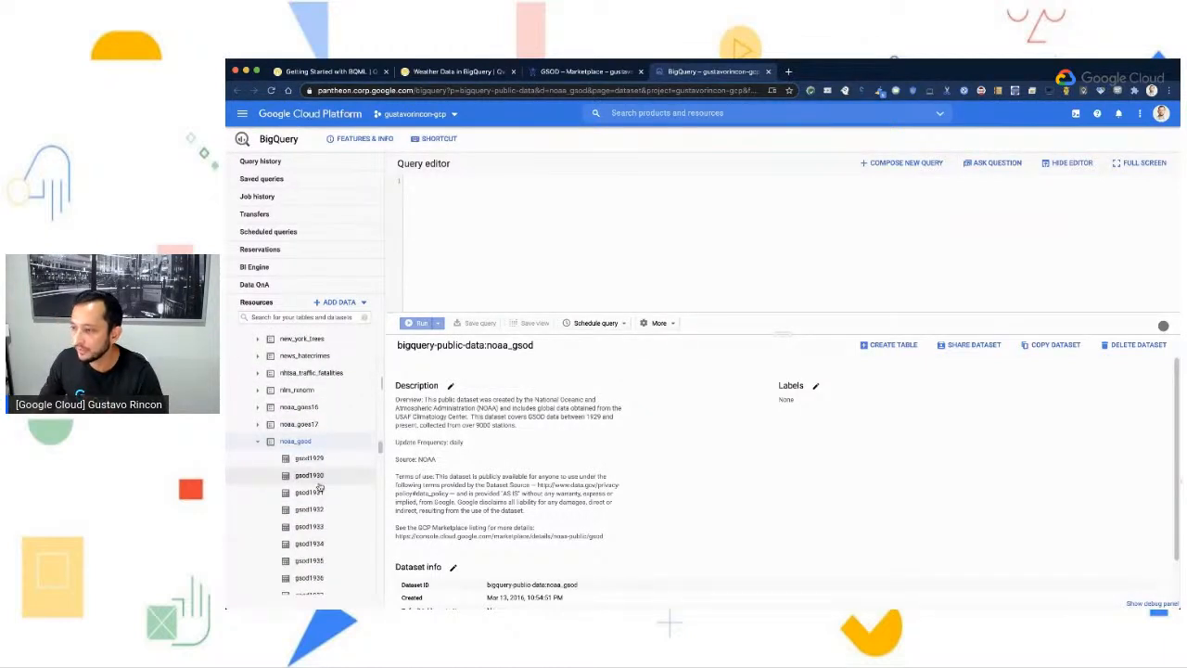
scroll(299, 483, down, 5)
scroll(299, 535, up, 5)
scroll(299, 530, up, 2)
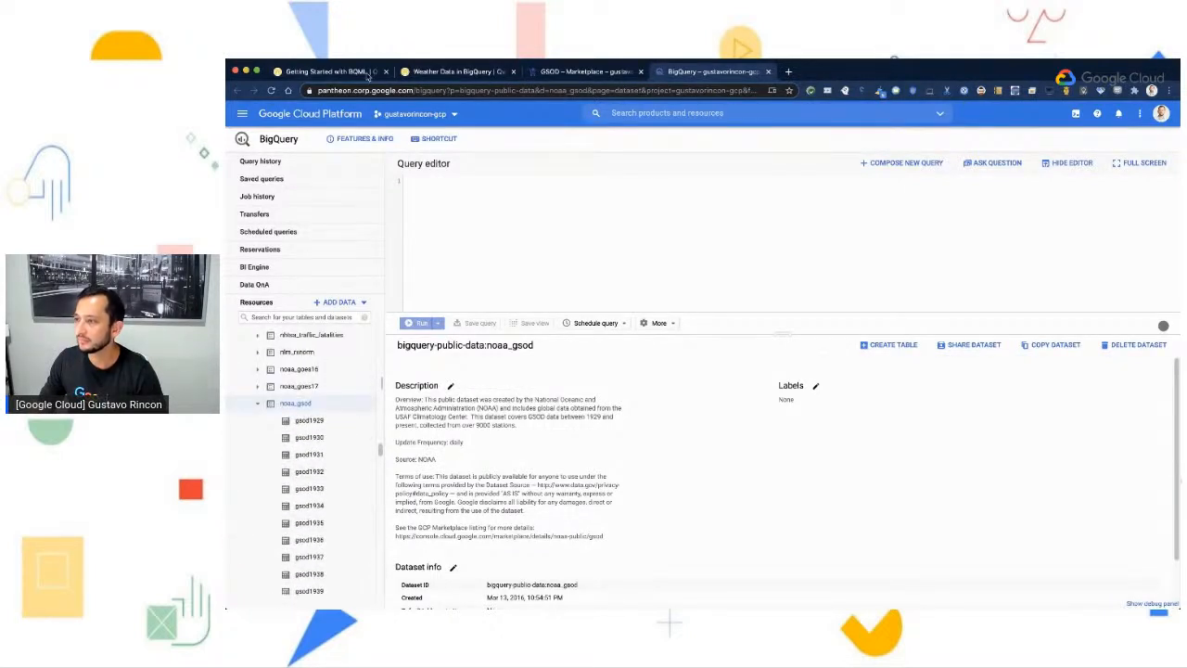
- Return to the Weather Data lab and review the instructions for viewing the GSOD dataset and selecting the noaa_gsod table gsod2014
click(435, 74)
scroll(887, 525, down, 5)
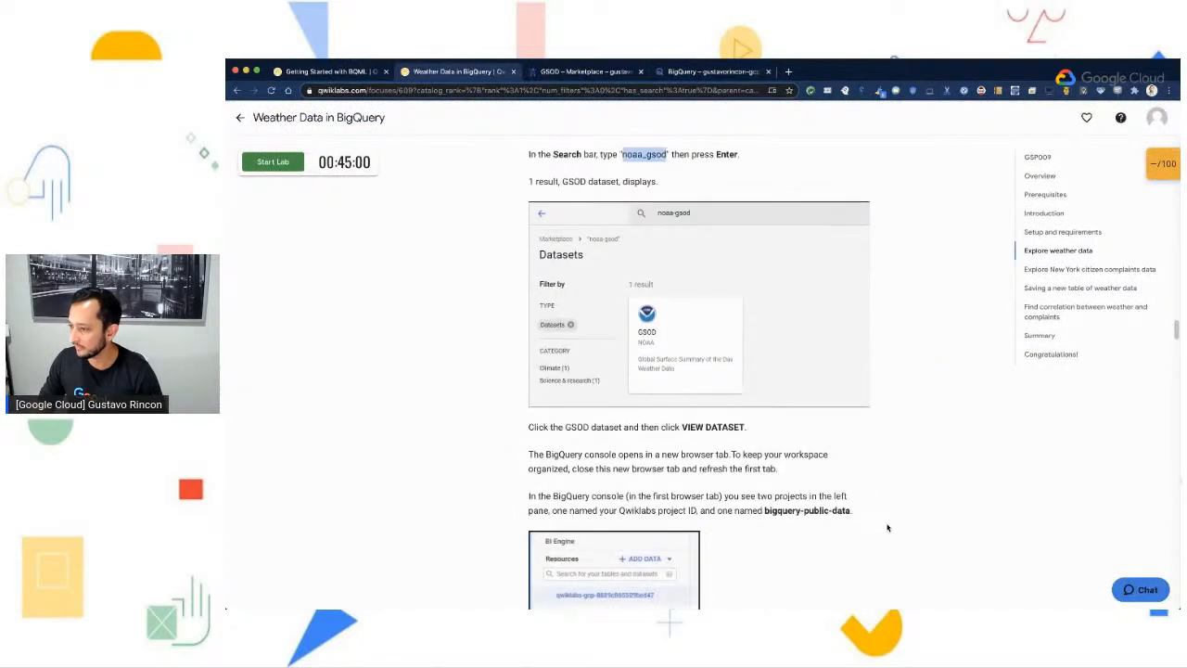
scroll(841, 445, up, 1)
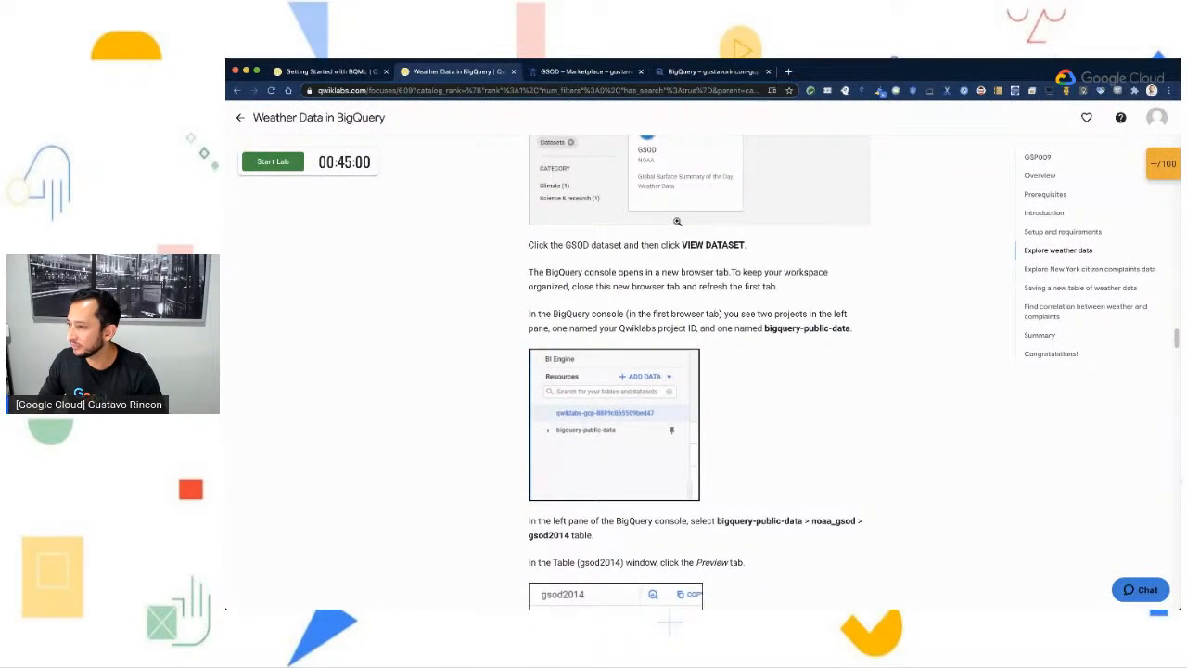
scroll(631, 285, up, 1)
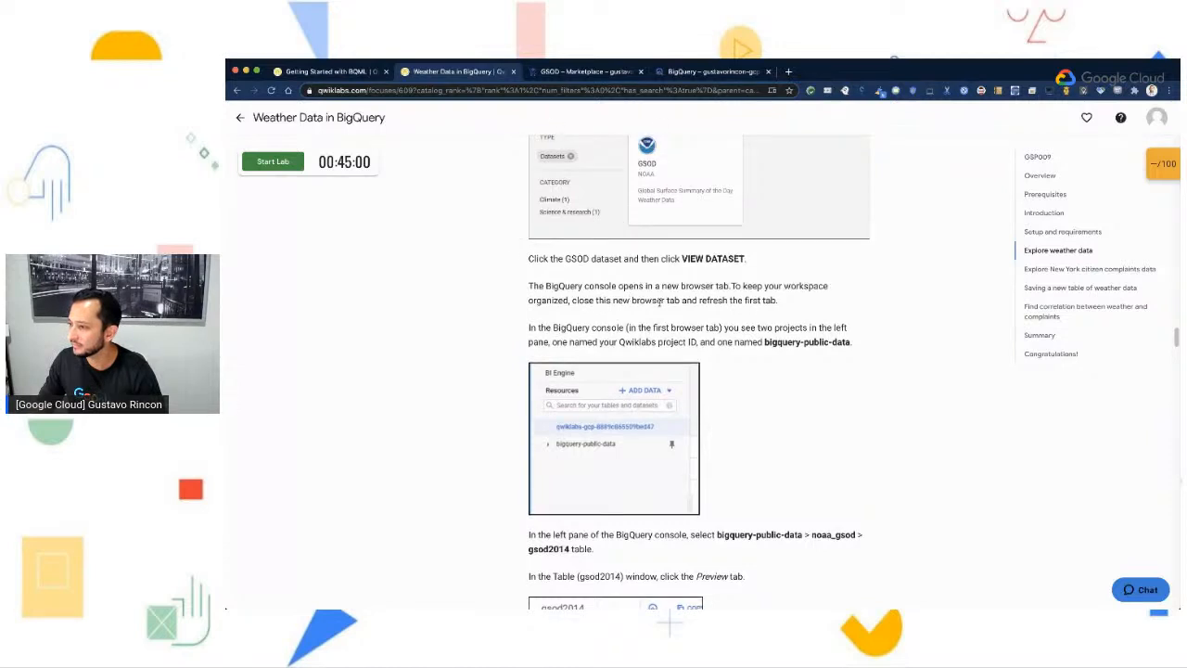
drag(528, 287, 584, 288)
click(583, 290)
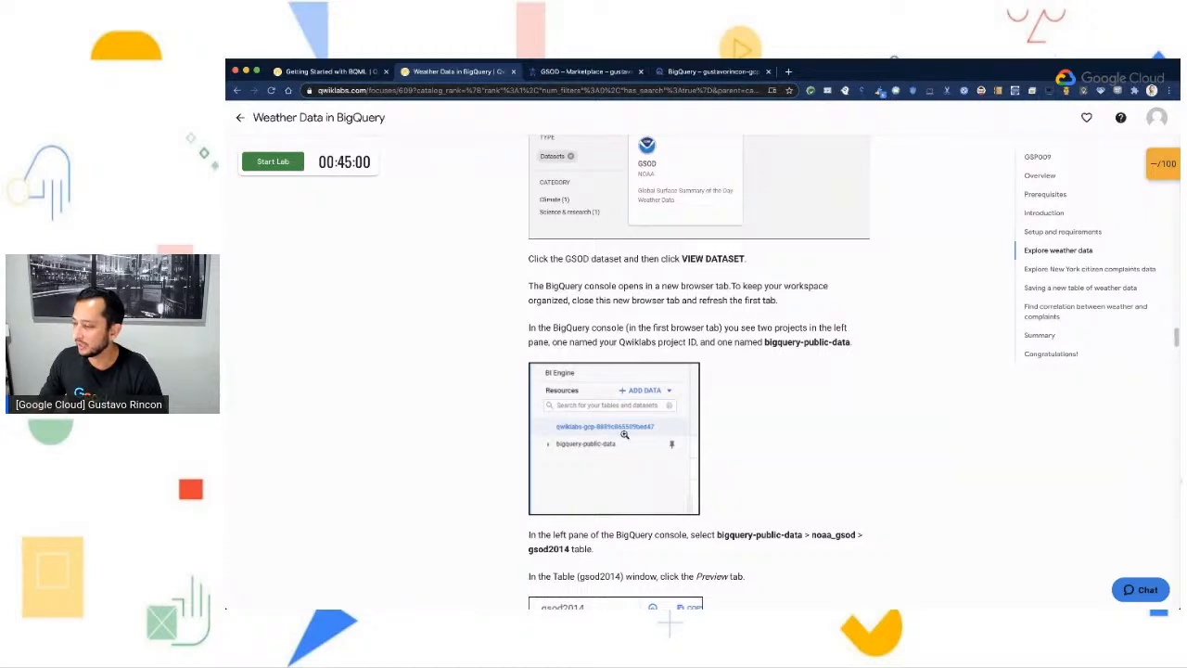
scroll(619, 445, down, 2)
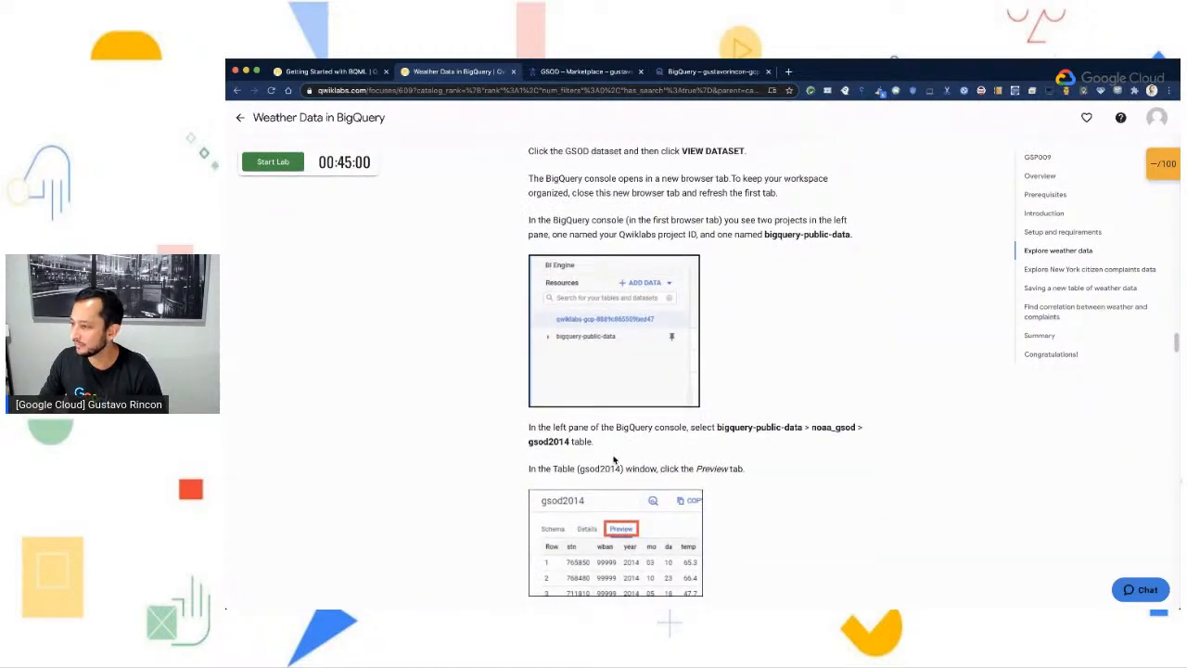
scroll(619, 446, down, 1)
drag(813, 392, 851, 392)
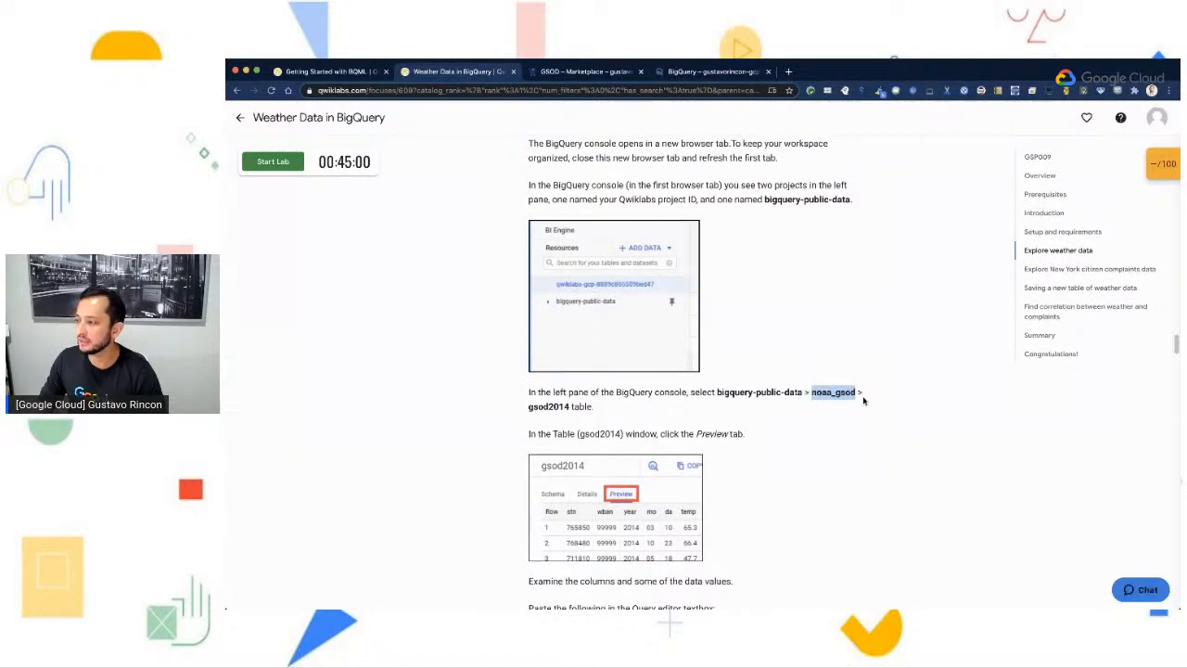
mouse_move(527, 406)
mouse_down()
mouse_move(569, 406)
mouse_move(549, 407)
mouse_up()
click(565, 408)
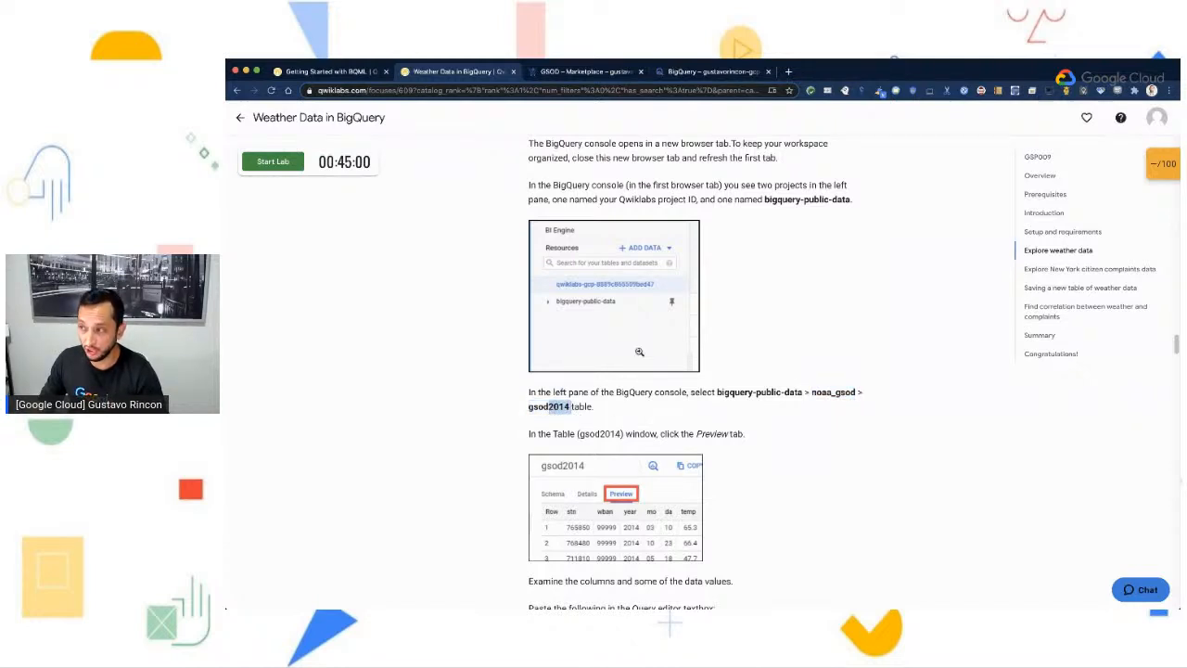
- Switch to the BigQuery console and open the gsod2014 table of the noaa_gsod dataset
click(681, 74)
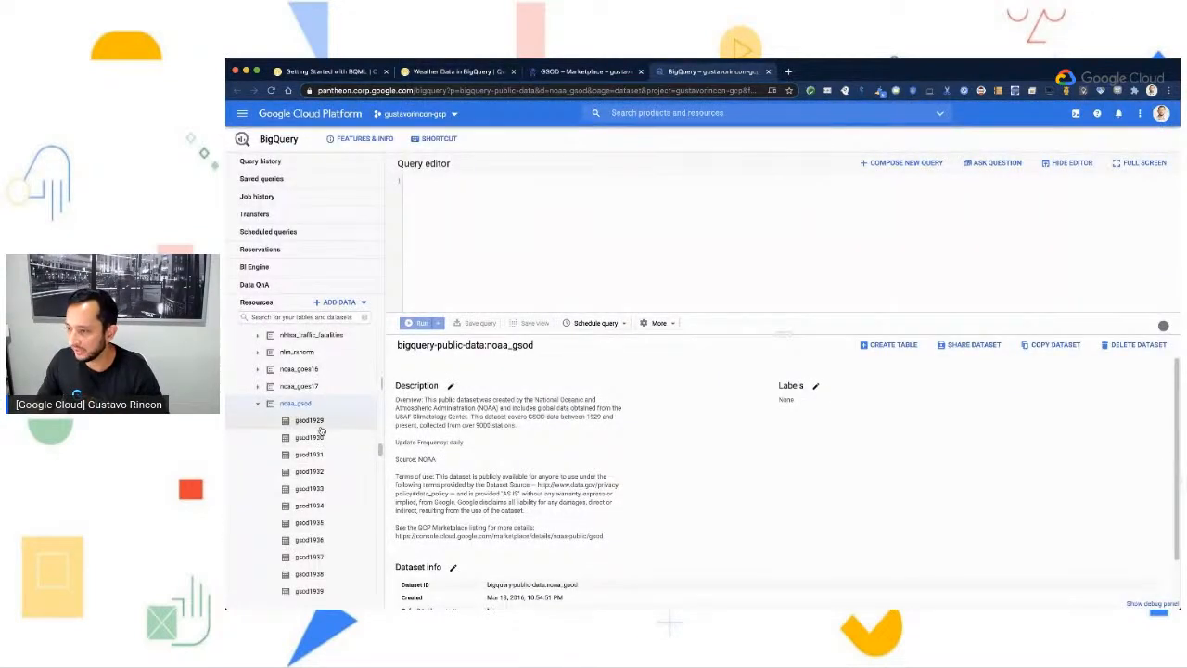
scroll(320, 432, down, 8)
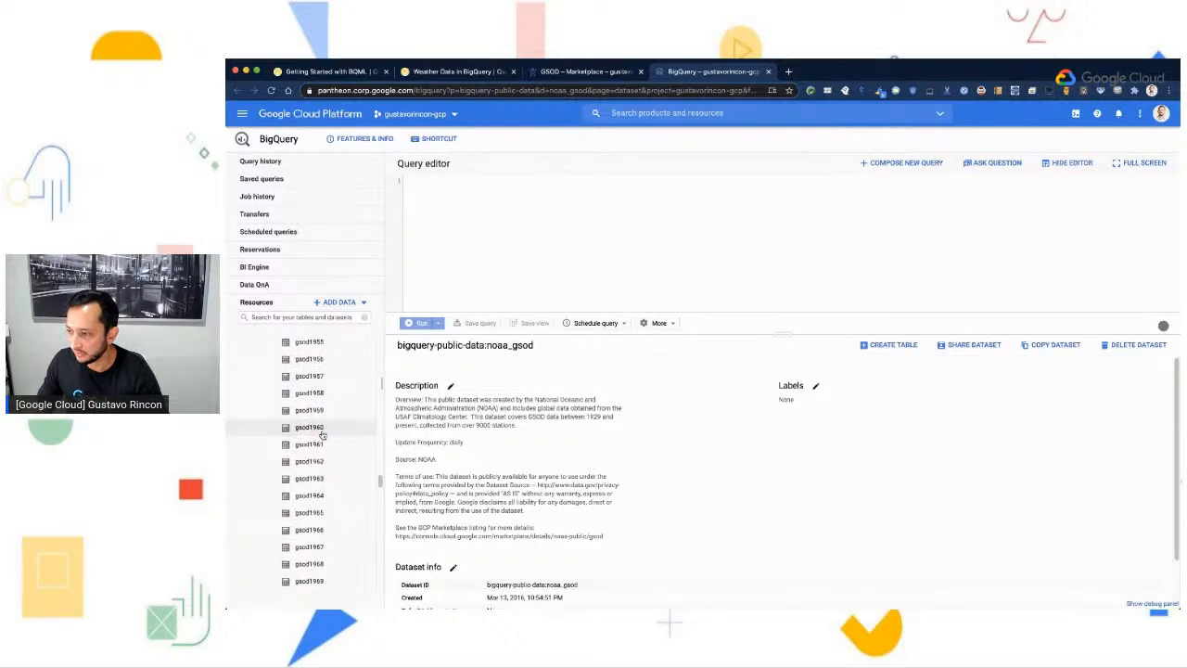
scroll(322, 435, down, 8)
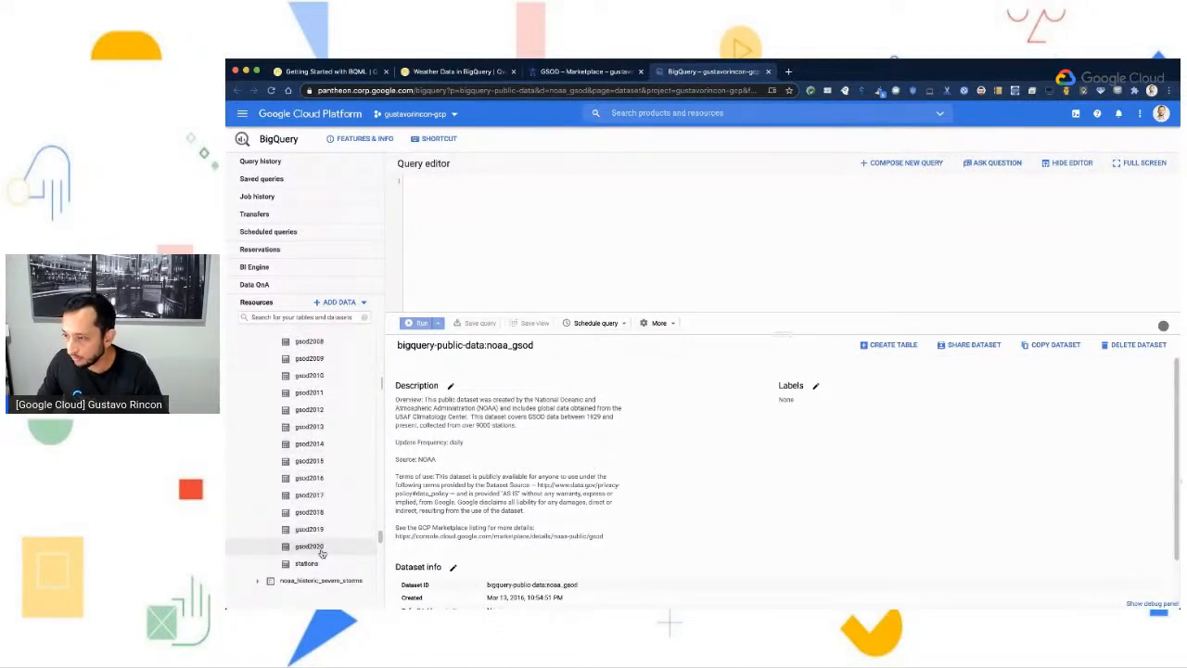
click(306, 445)
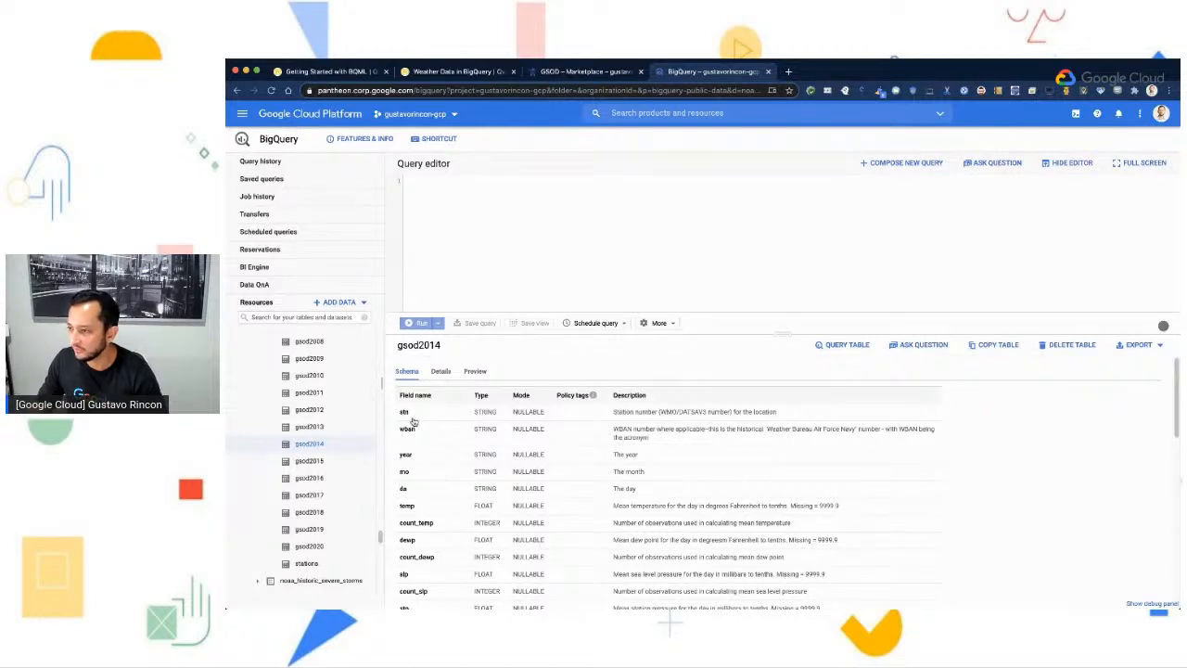
- Examine the gsod2014 schema, including the field types and the descriptions of the station and weather fields
scroll(422, 474, down, 1)
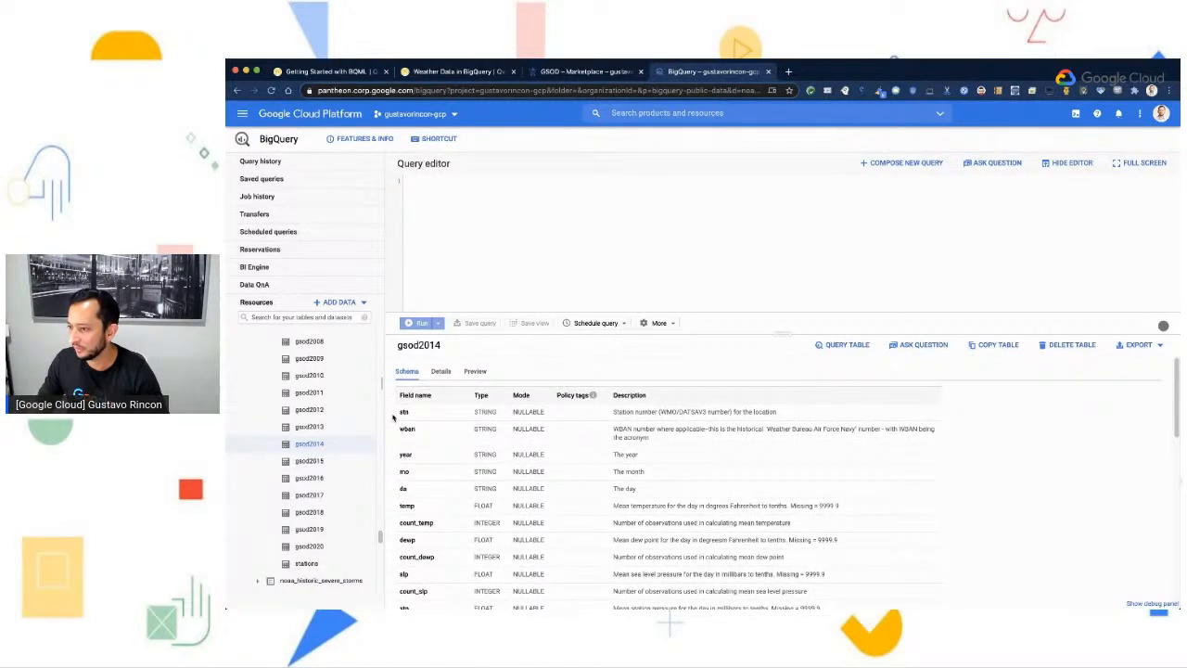
drag(615, 420, 775, 422)
click(774, 423)
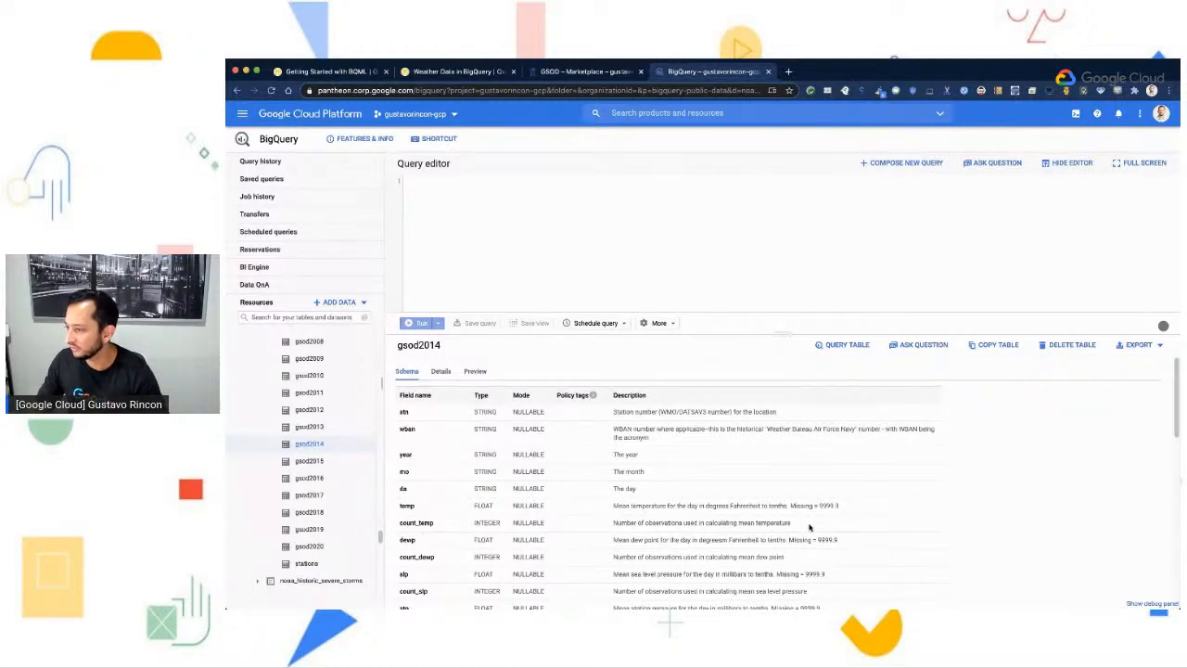
scroll(814, 526, down, 10)
scroll(491, 557, up, 10)
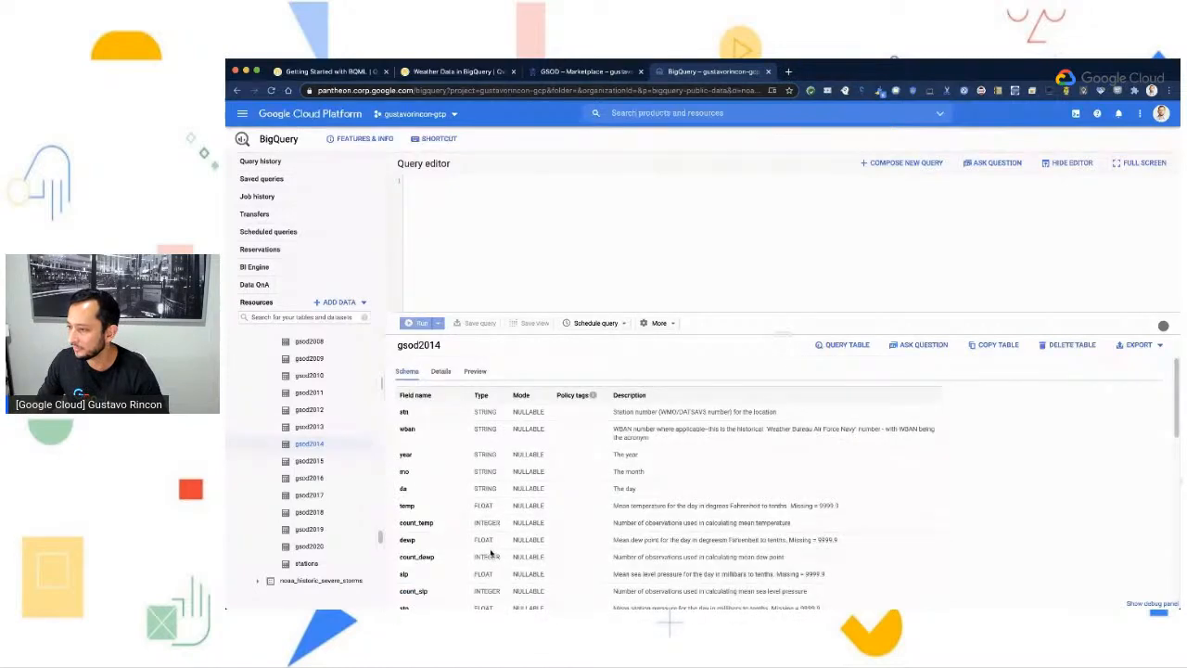
- Return to the Weather Data lab and read the instruction on previewing the gsod2014 table
click(456, 71)
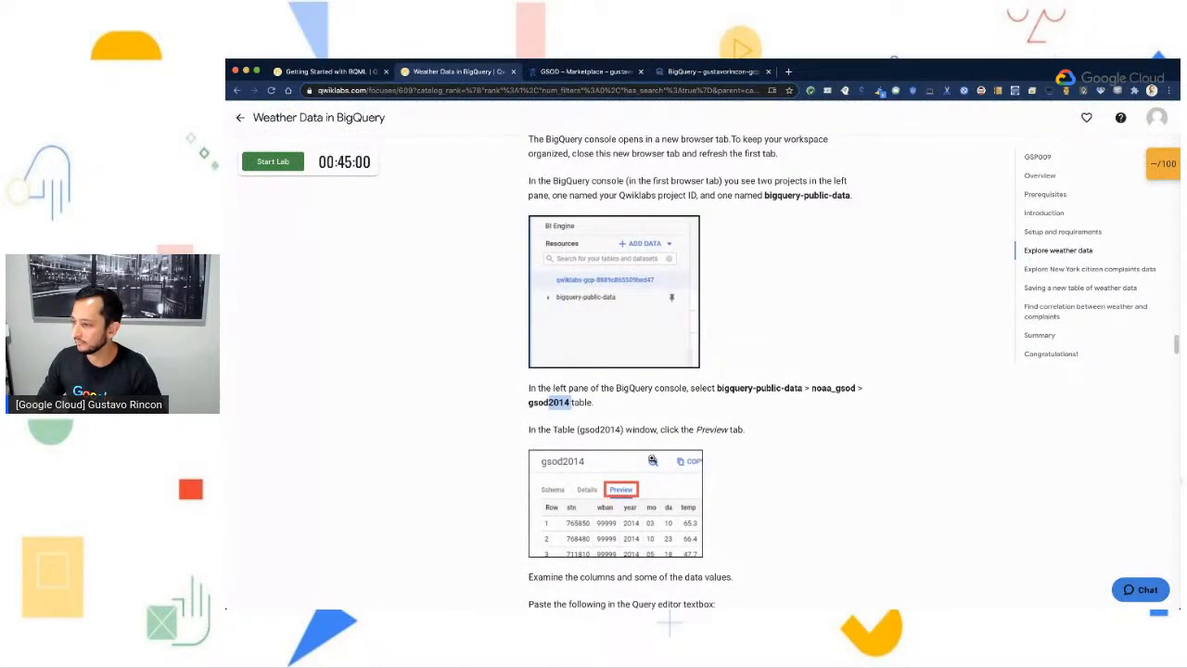
scroll(696, 465, down, 2)
scroll(696, 466, down, 1)
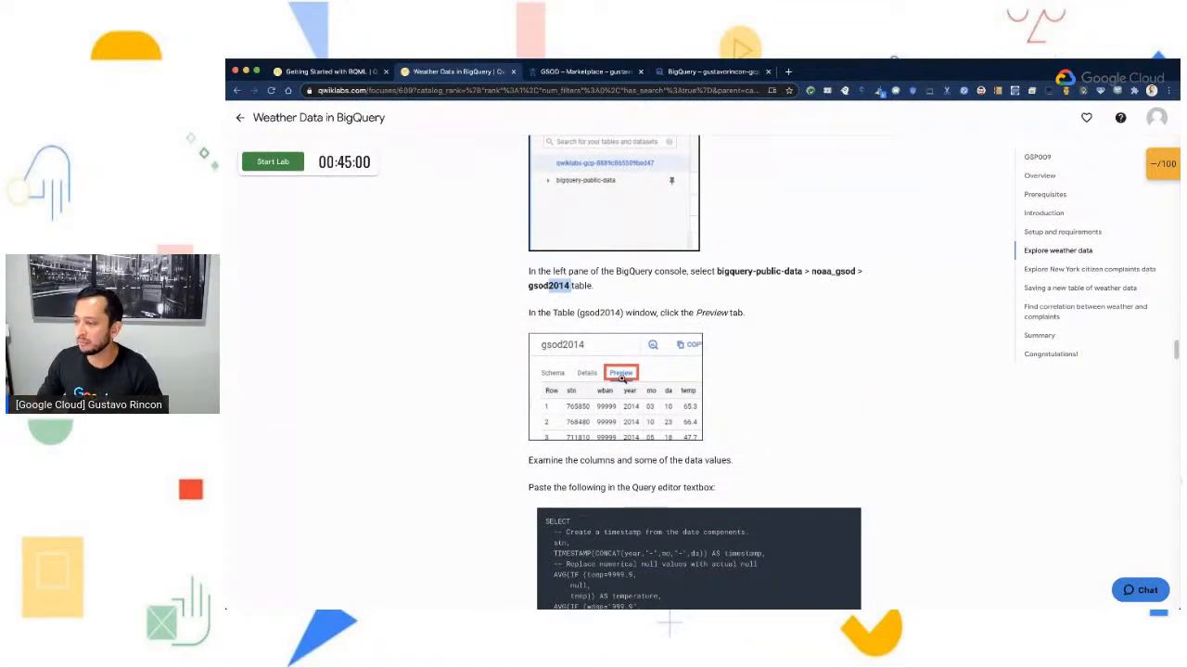
- Switch back to the BigQuery console, preview the gsod2014 table's data and look through its first page of rows
click(694, 71)
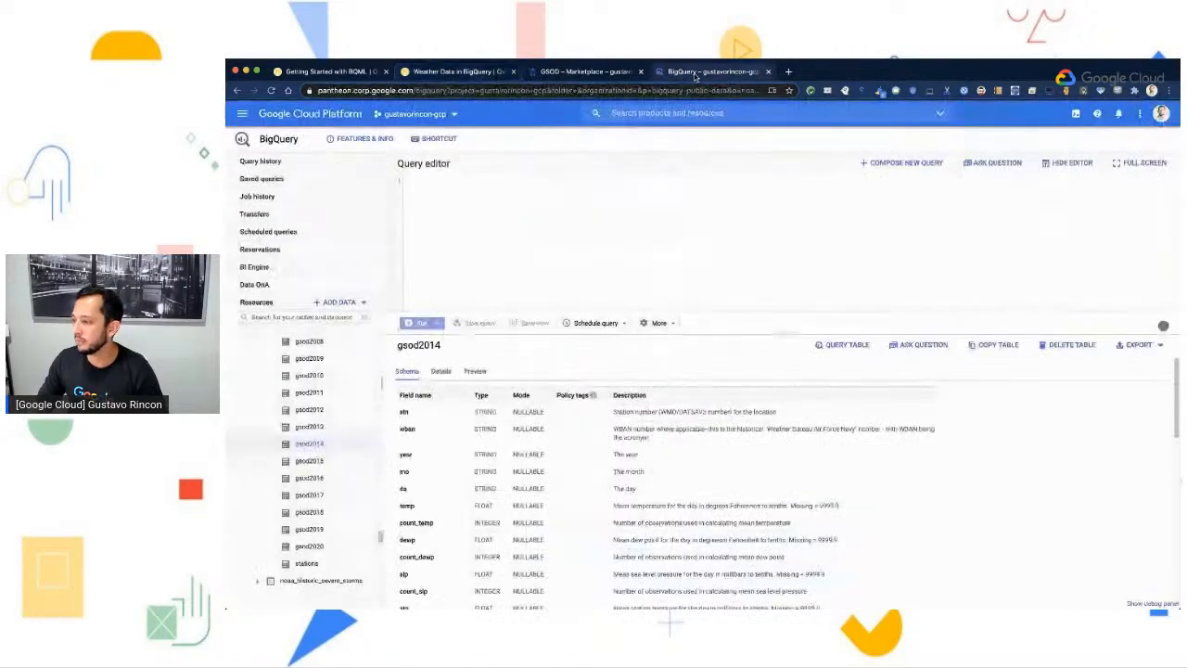
click(476, 372)
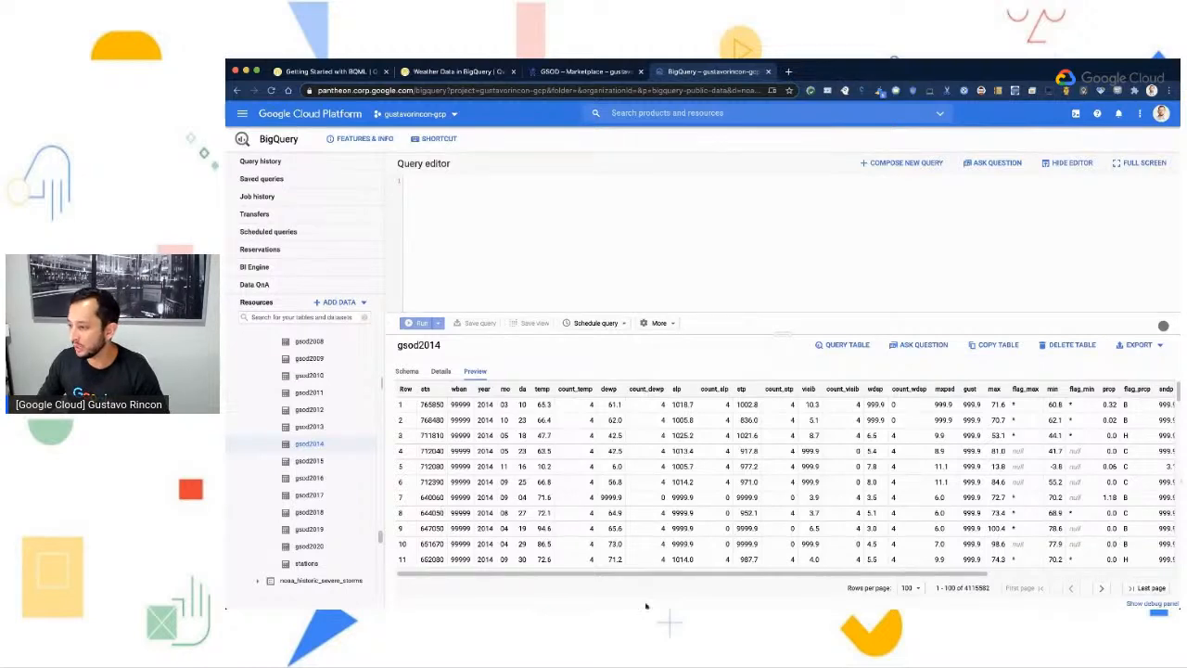
drag(554, 574, 550, 607)
scroll(705, 501, down, 15)
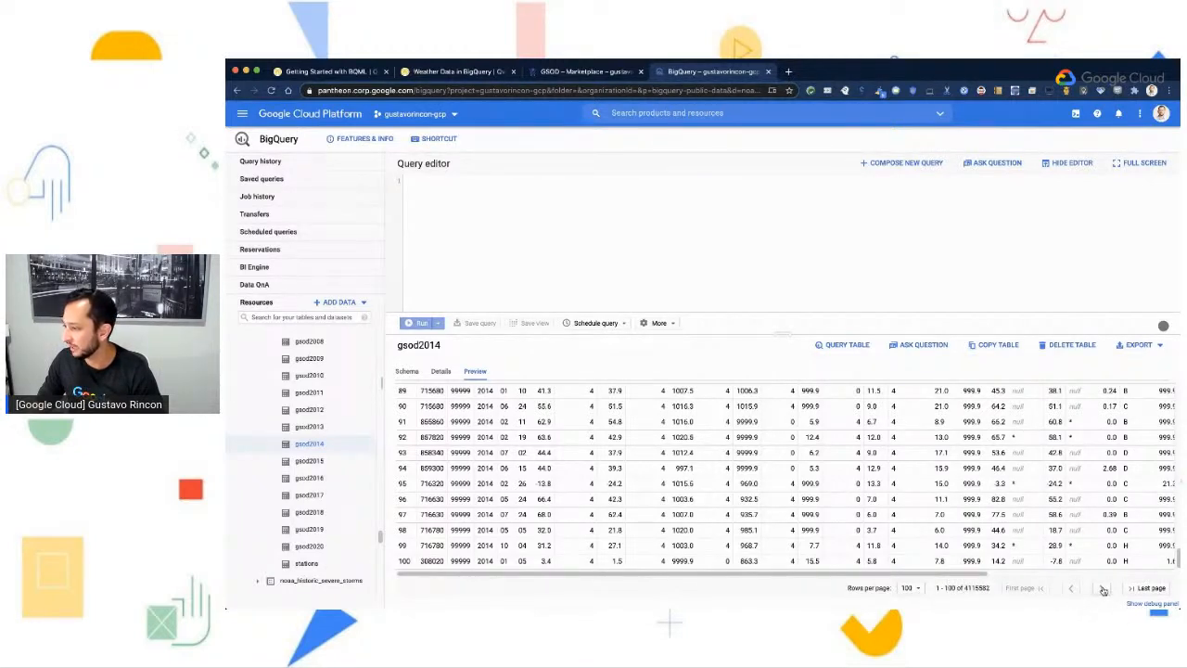
scroll(552, 478, up, 4)
scroll(552, 478, up, 8)
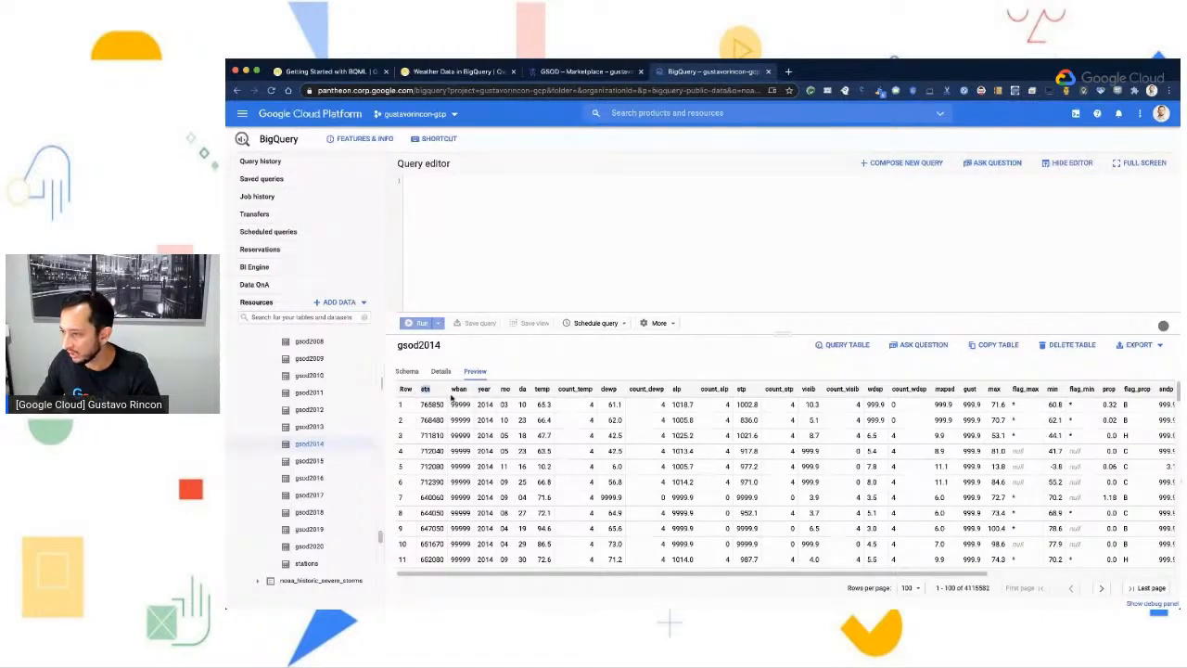
- Check the description of the stn field in the gsod2014 schema and return to the data preview
click(405, 371)
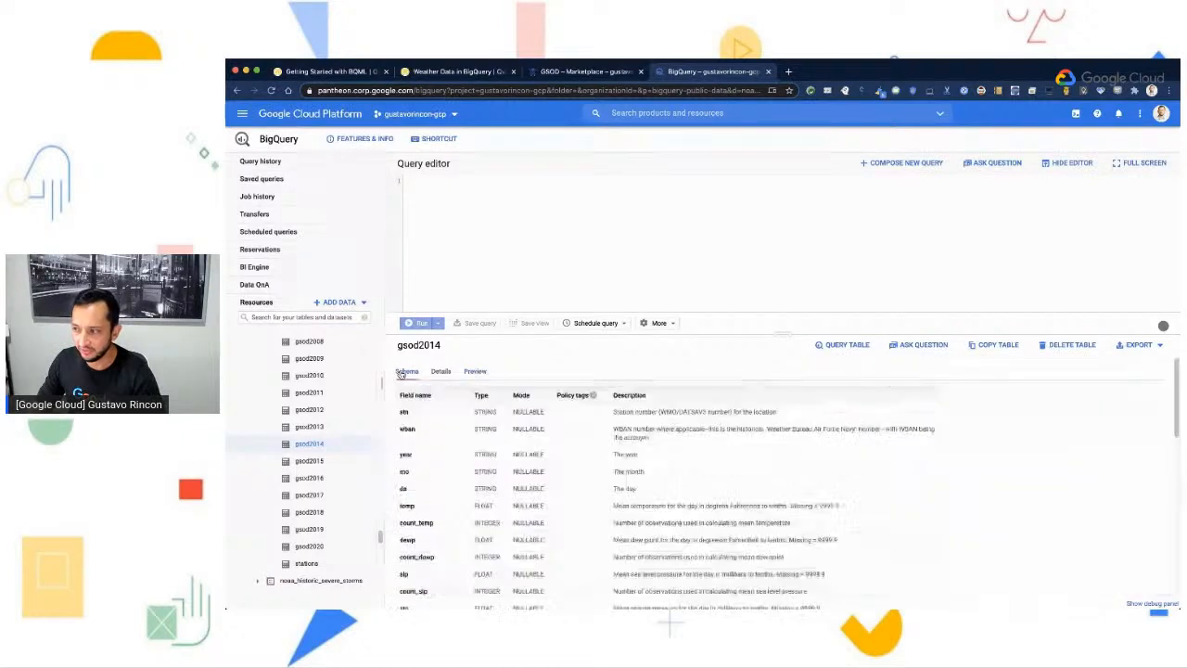
drag(613, 411, 790, 414)
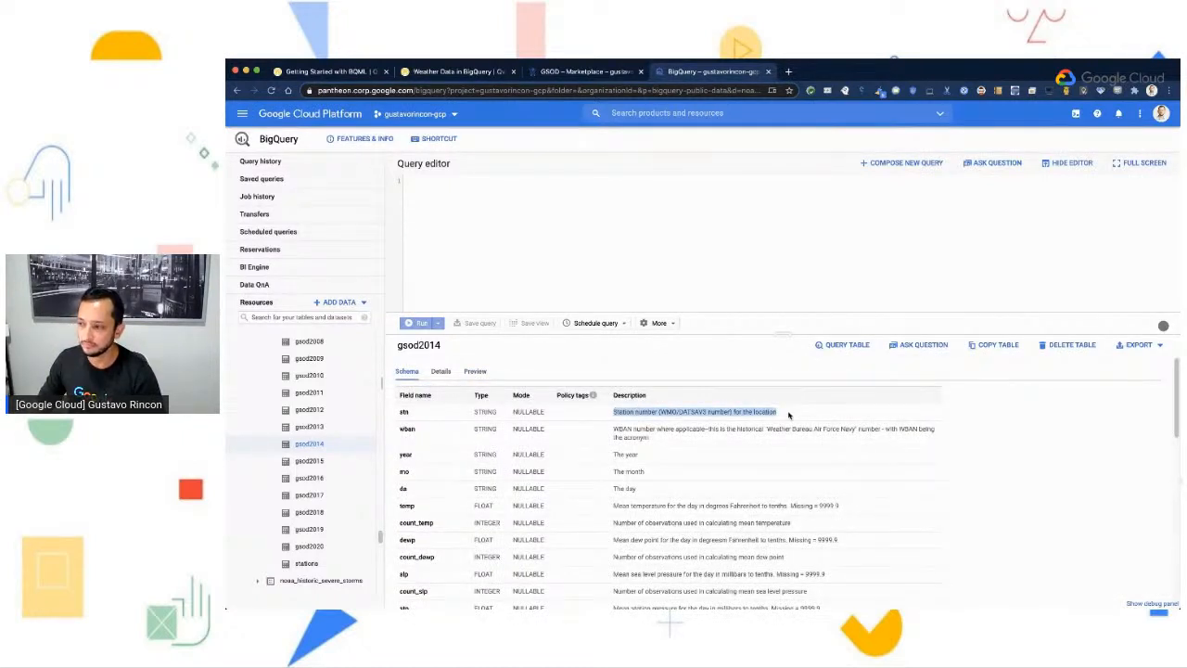
click(482, 371)
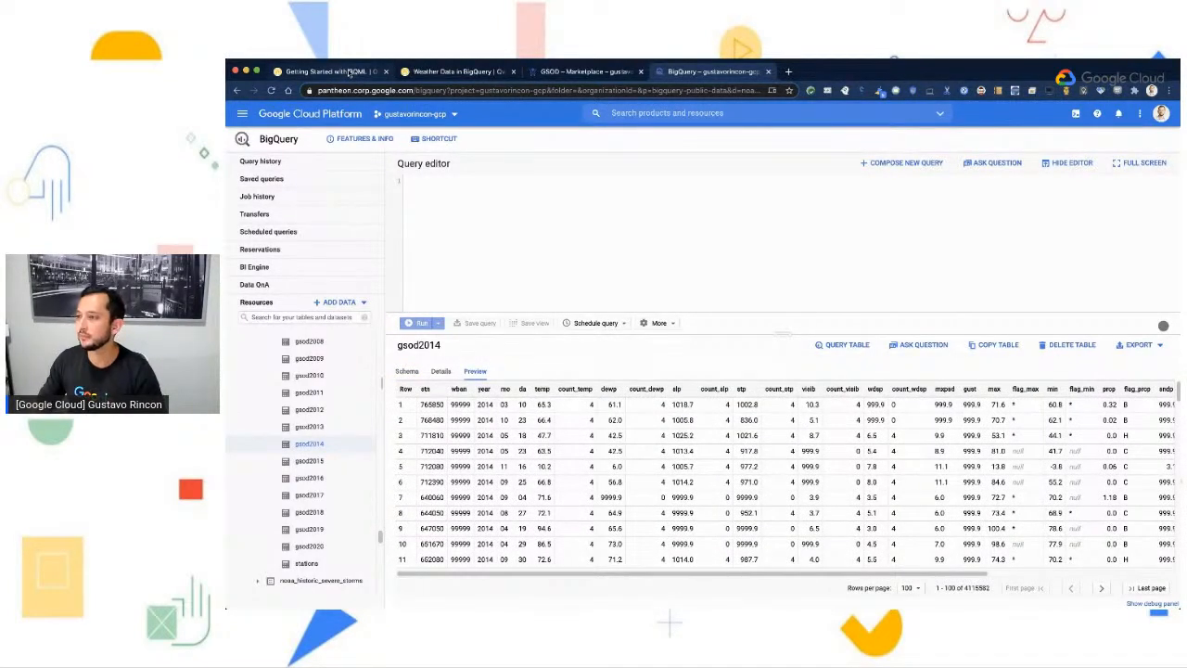
- In the Weather Data lab, copy the SQL query that averages temperature, wind speed and precipitation from the gsod20* tables
click(437, 78)
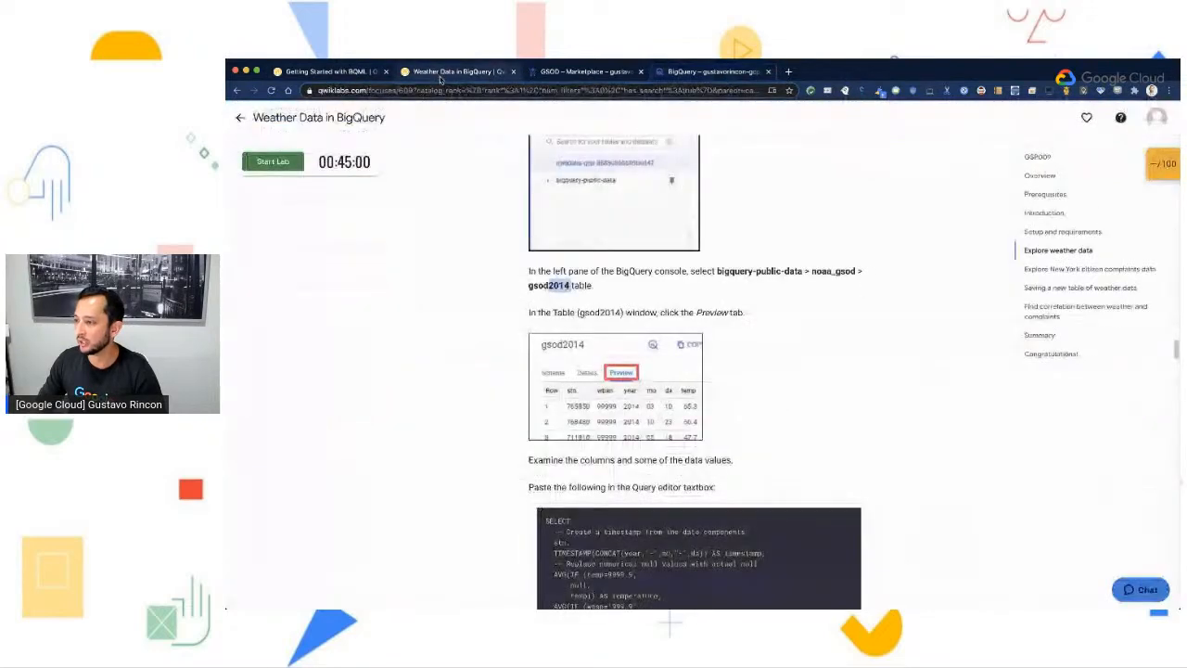
scroll(1047, 522, down, 3)
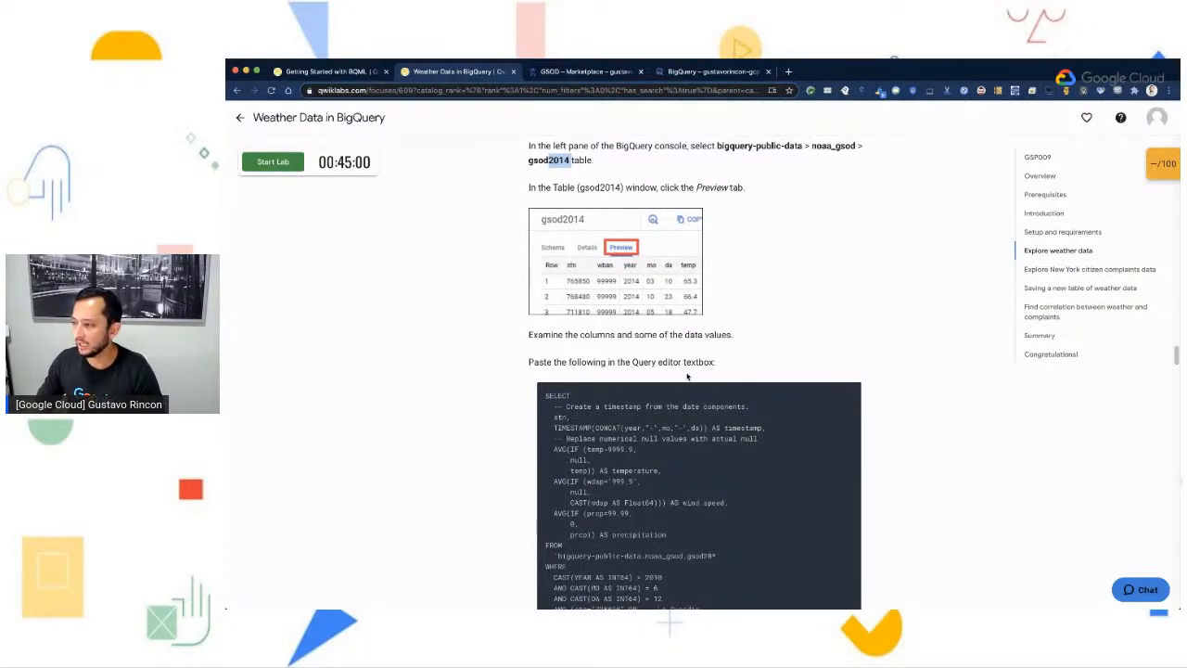
scroll(676, 389, down, 2)
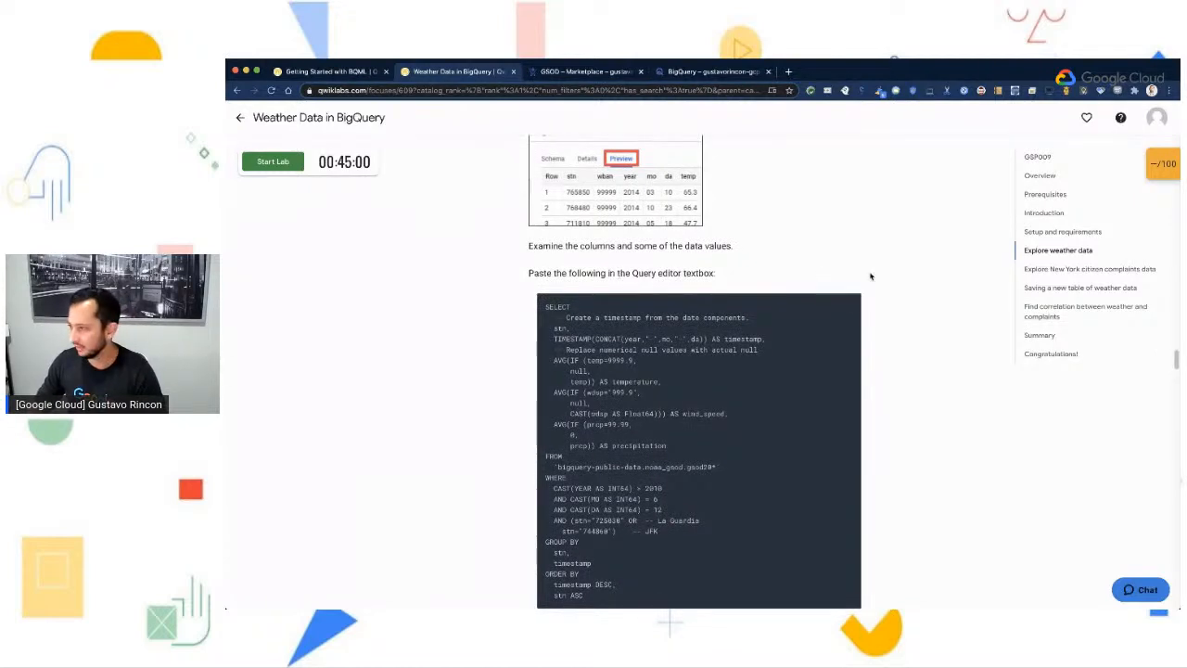
scroll(640, 251, down, 1)
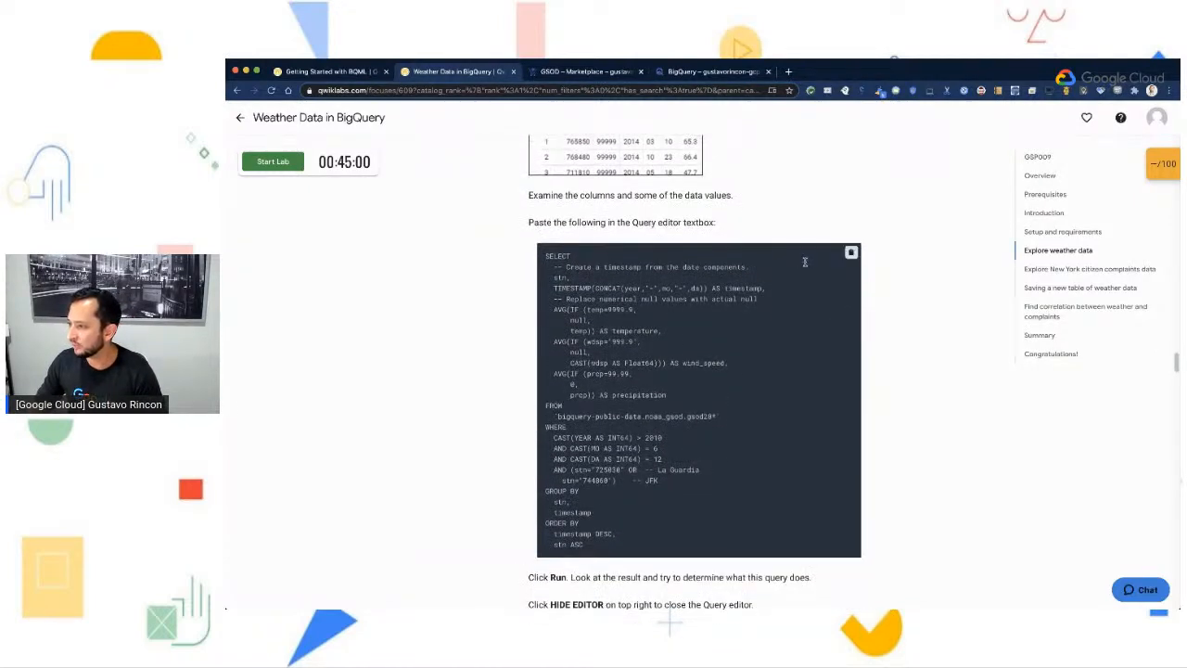
click(850, 255)
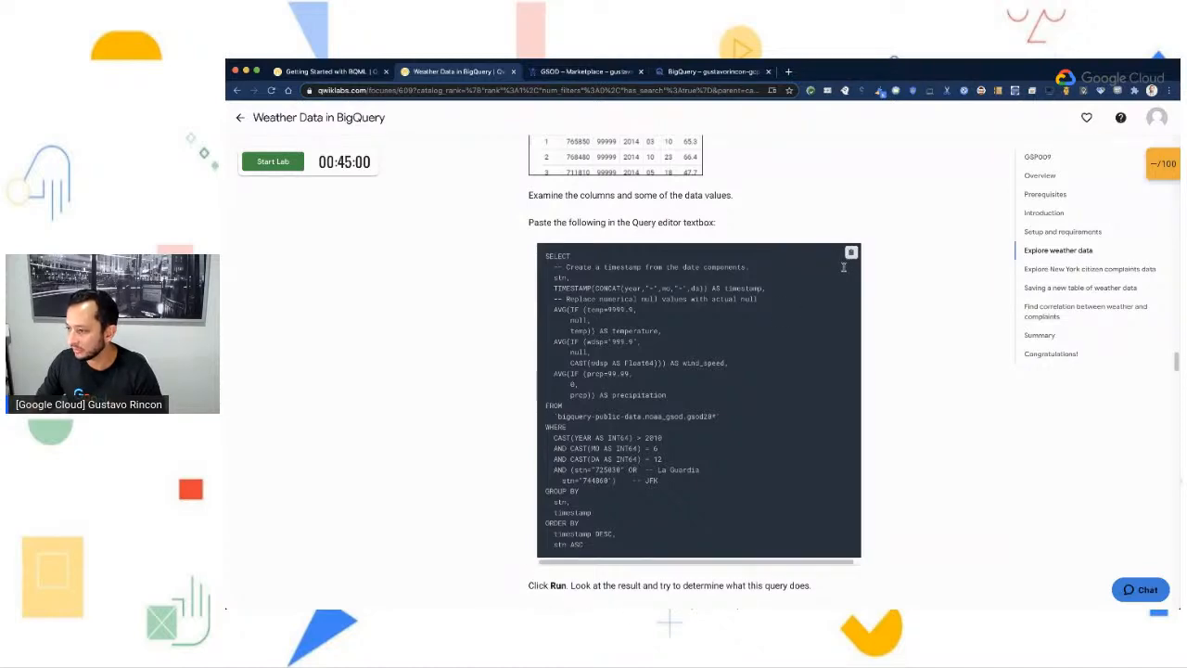
scroll(904, 405, down, 3)
scroll(904, 404, up, 4)
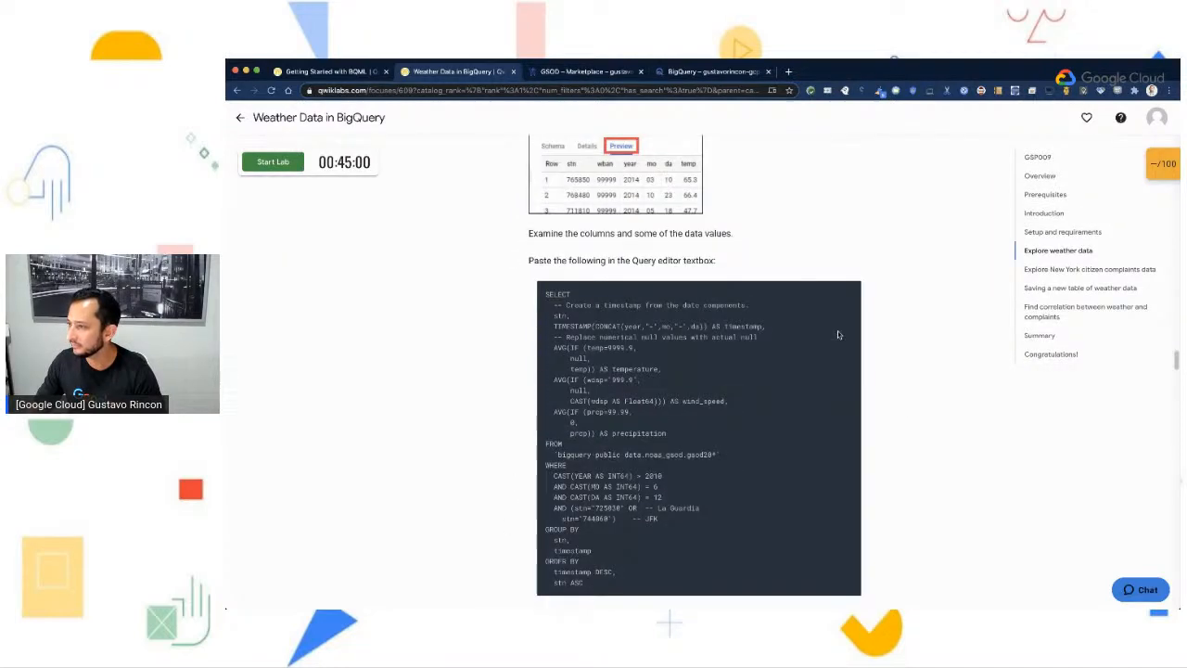
- Paste the copied weather query into the BigQuery query editor and enlarge the editor until the whole query fits
click(707, 72)
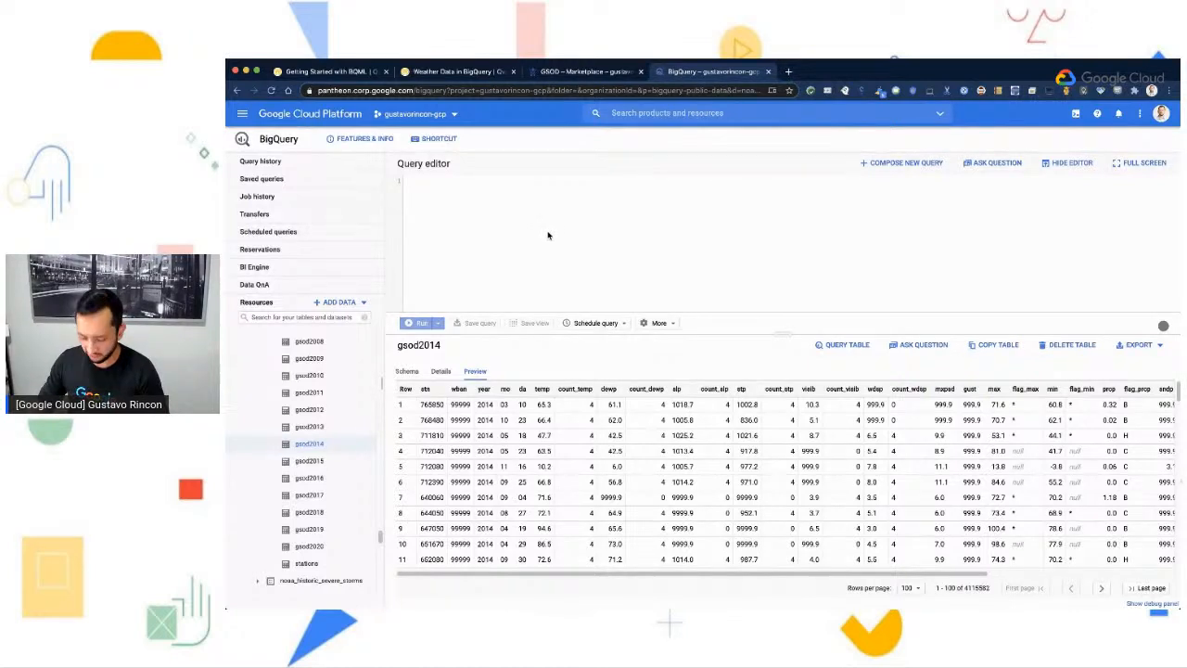
key(ctrl+v)
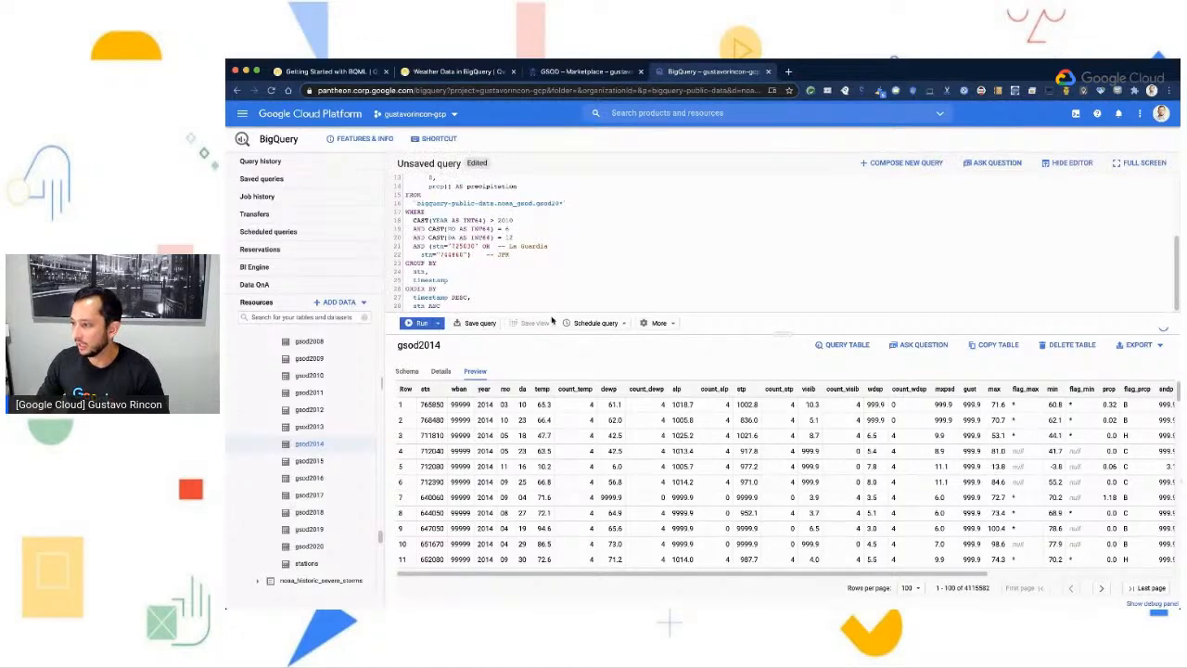
drag(793, 334, 805, 449)
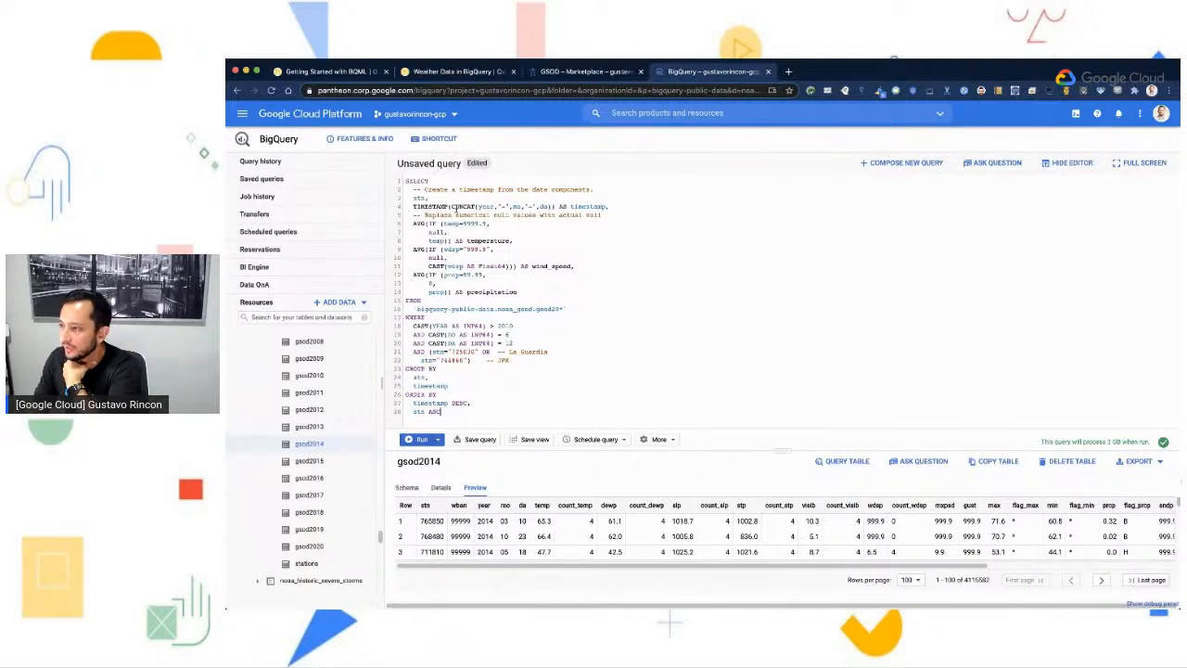
- Review the query's SELECT expressions for the timestamp and the averaged temperature, wind_speed and precipitation
drag(414, 202, 611, 206)
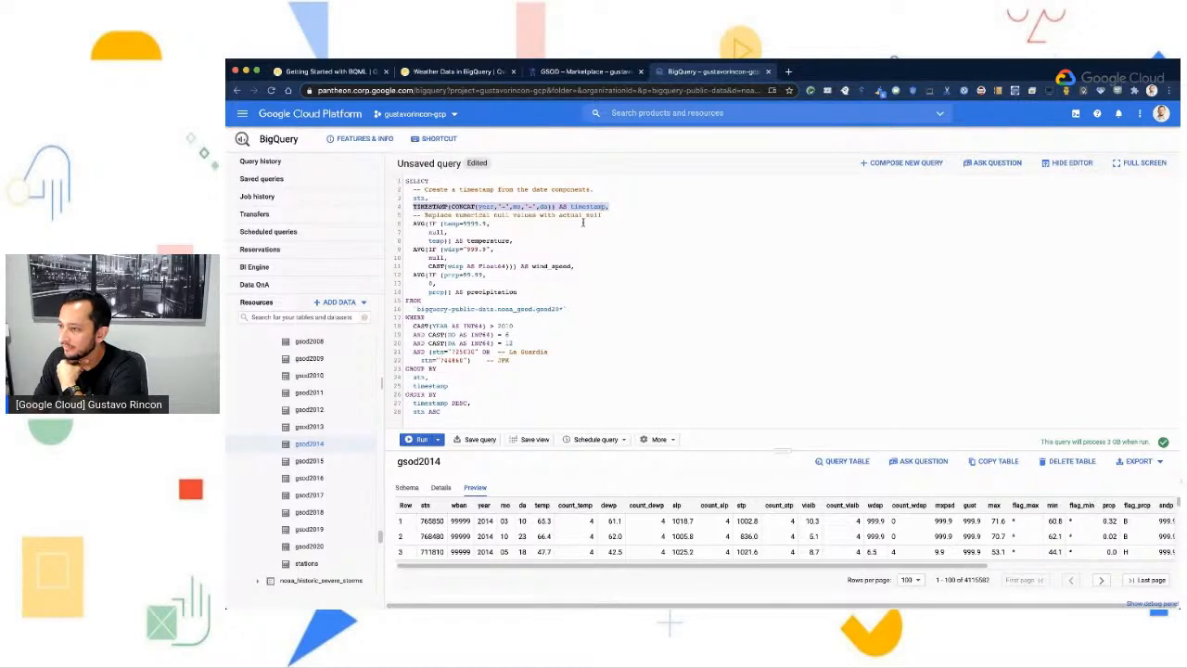
click(583, 223)
drag(411, 224, 490, 232)
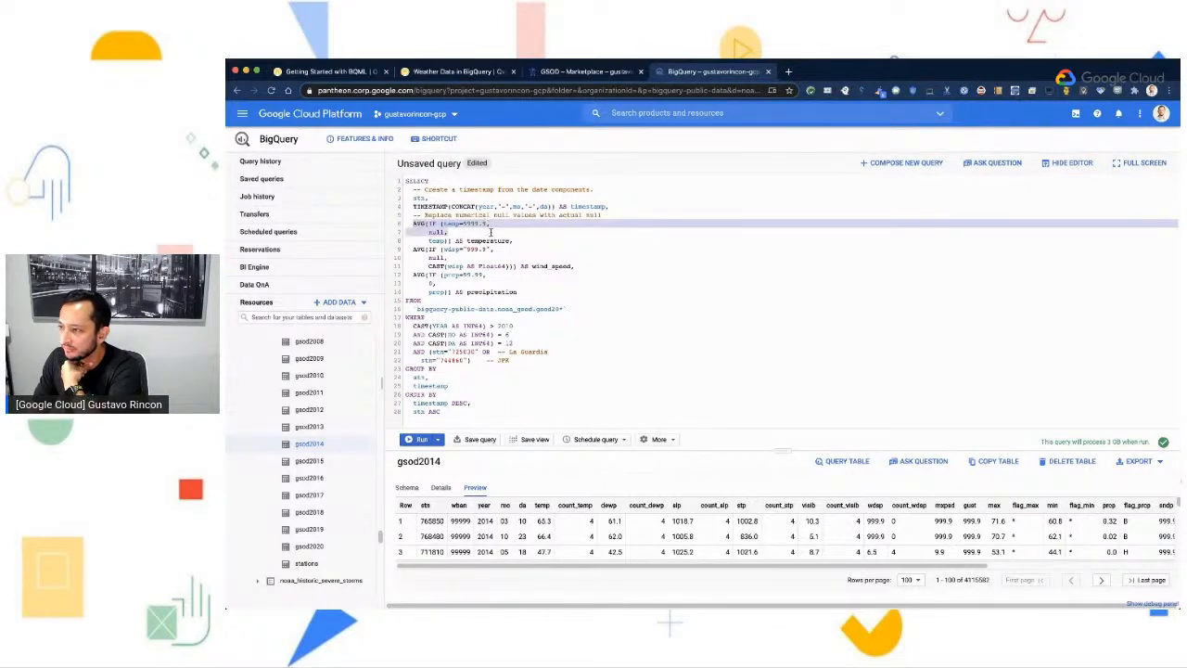
drag(405, 249, 569, 269)
click(405, 269)
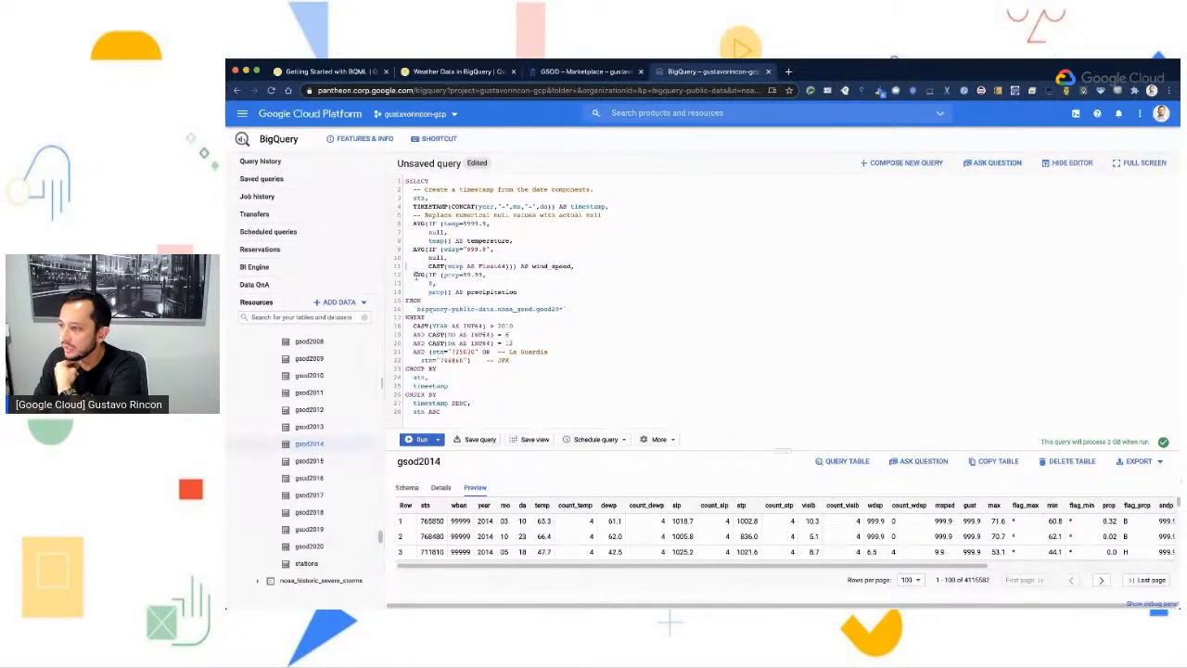
drag(414, 274, 536, 295)
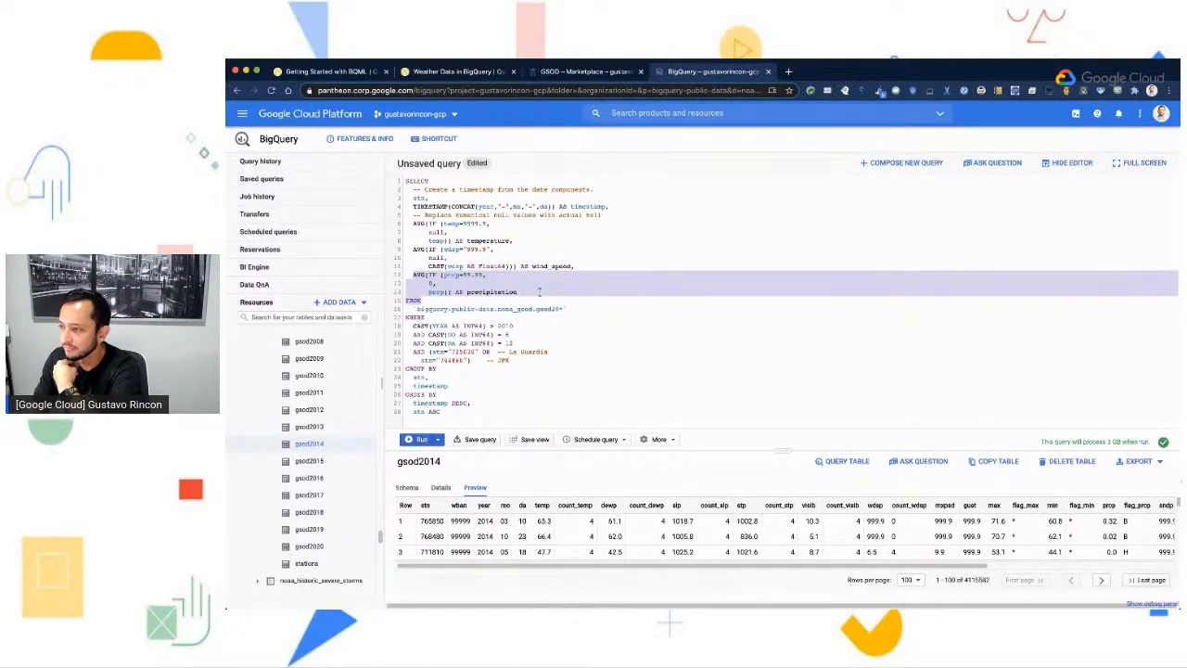
click(541, 288)
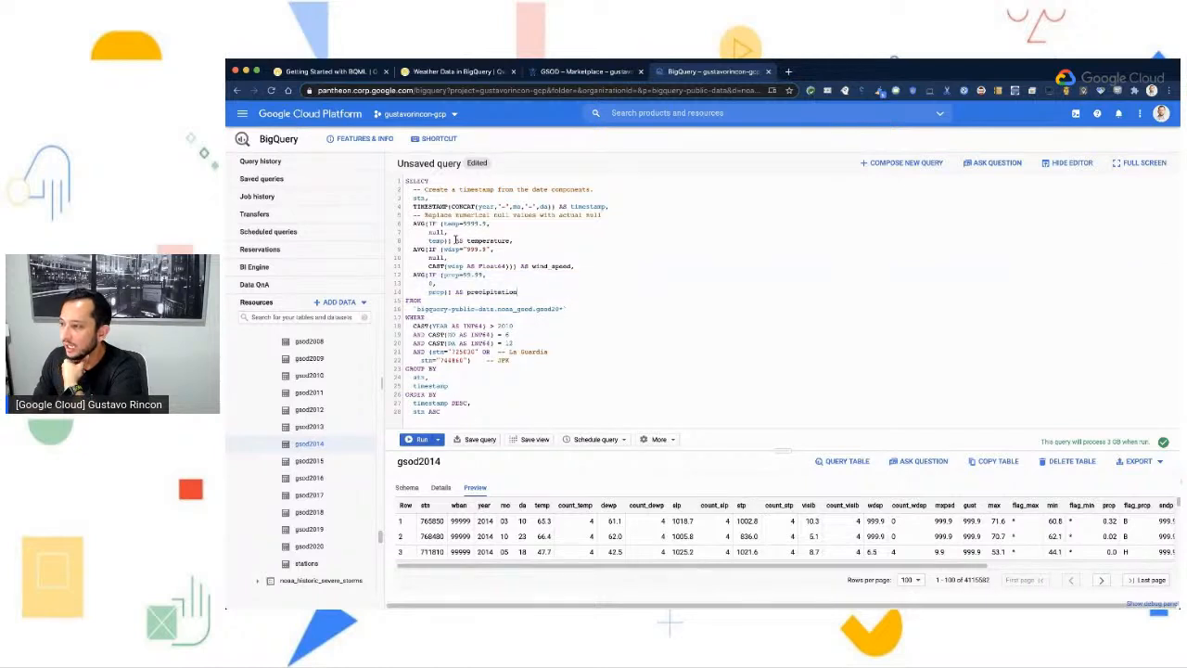
- Review the query's wildcard table source gsod20* and its WHERE conditions on year, month, day and the La Guardia and JFK stations
drag(564, 309, 418, 310)
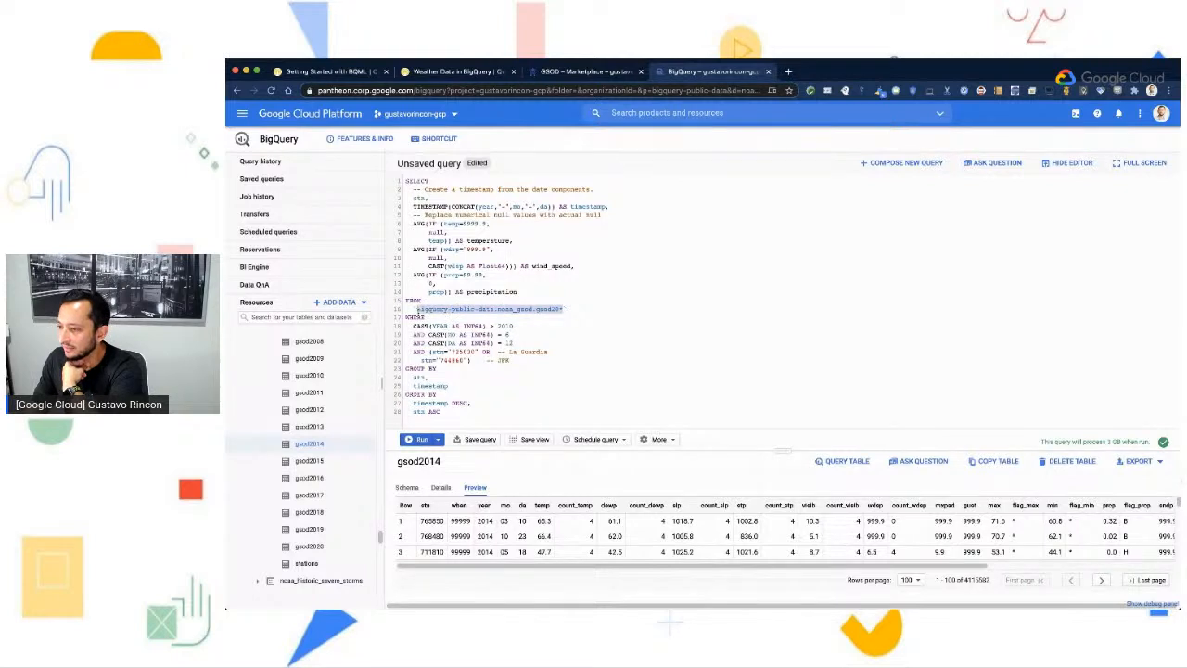
click(582, 330)
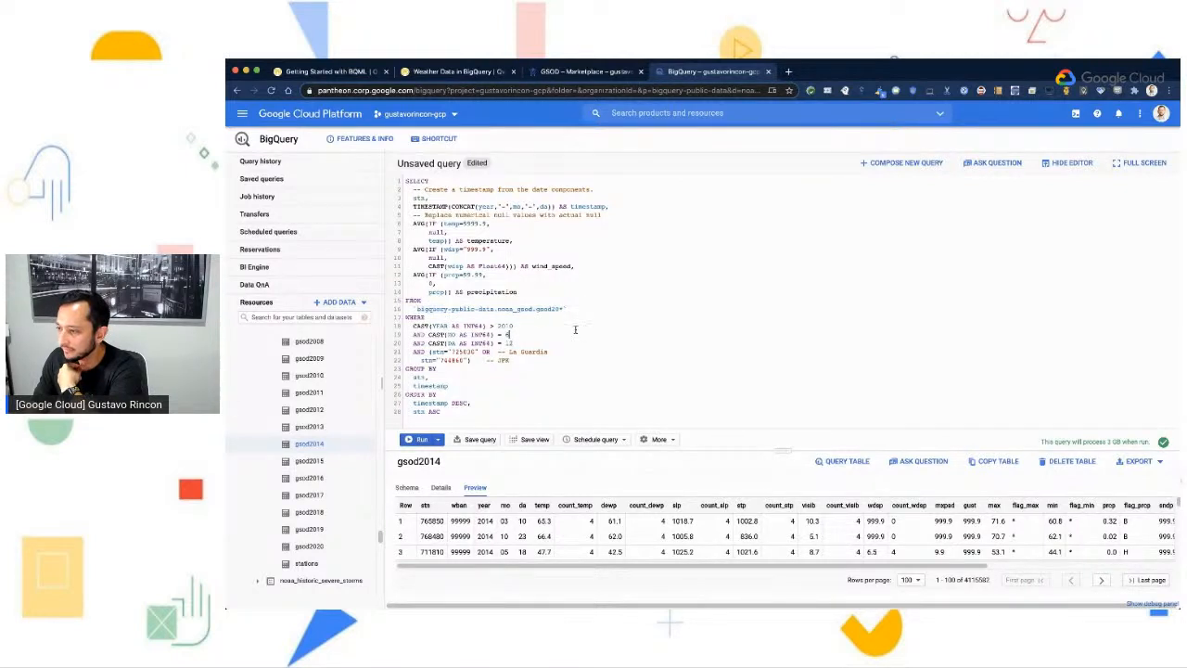
drag(406, 318, 518, 362)
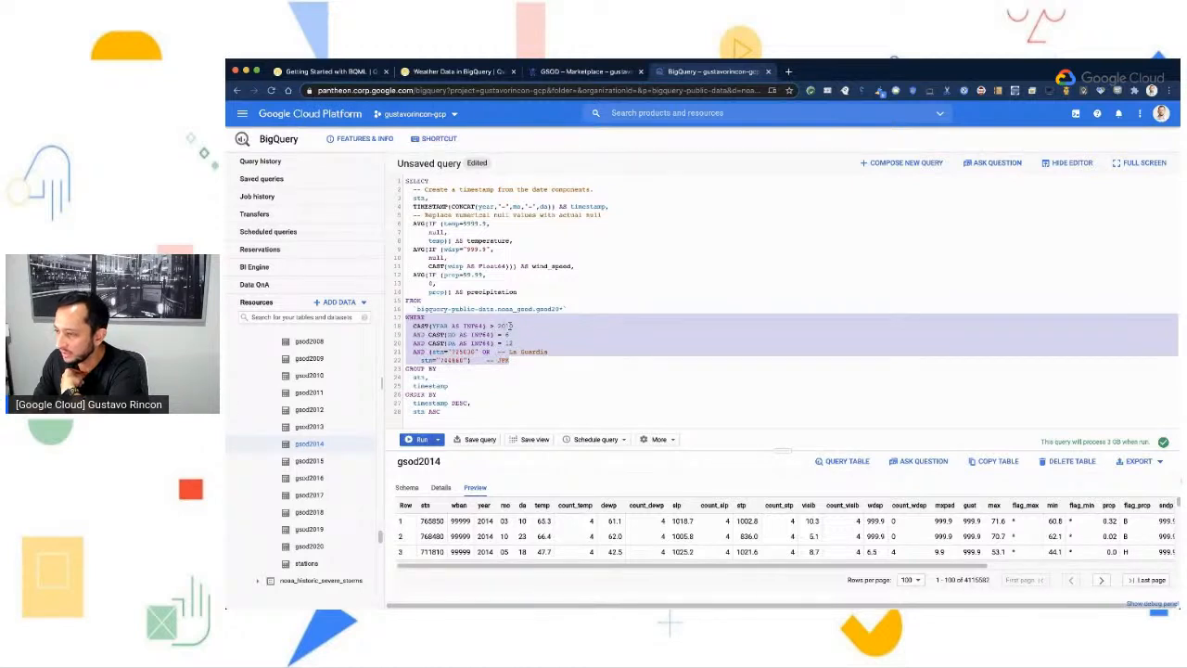
click(510, 325)
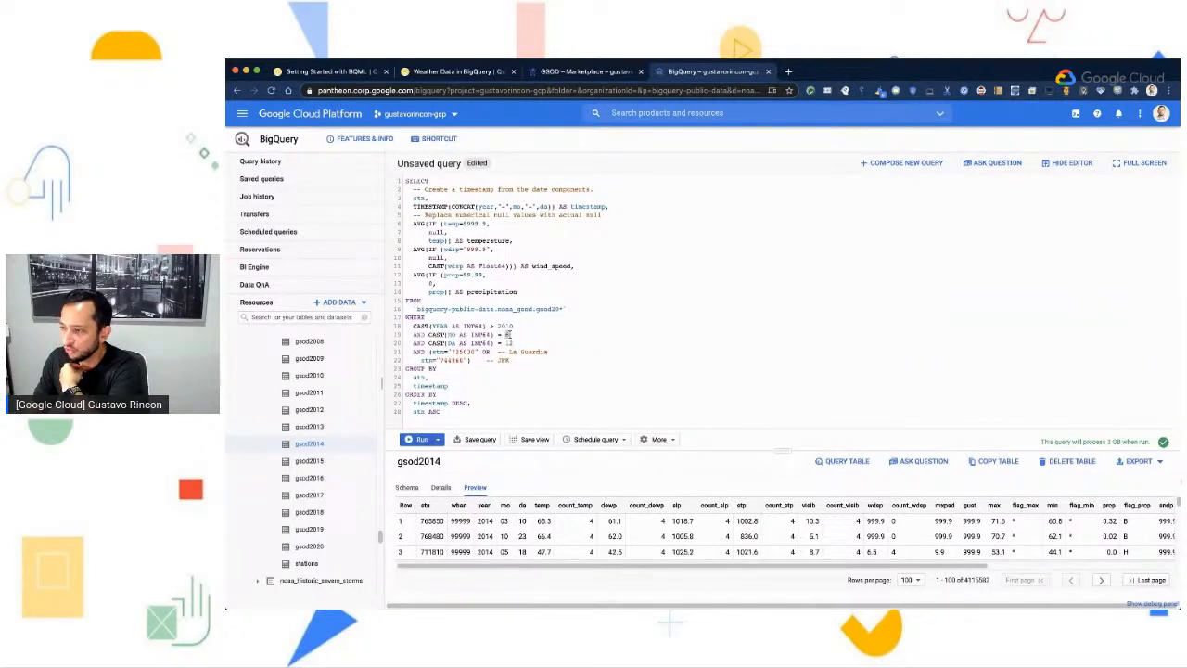
click(522, 362)
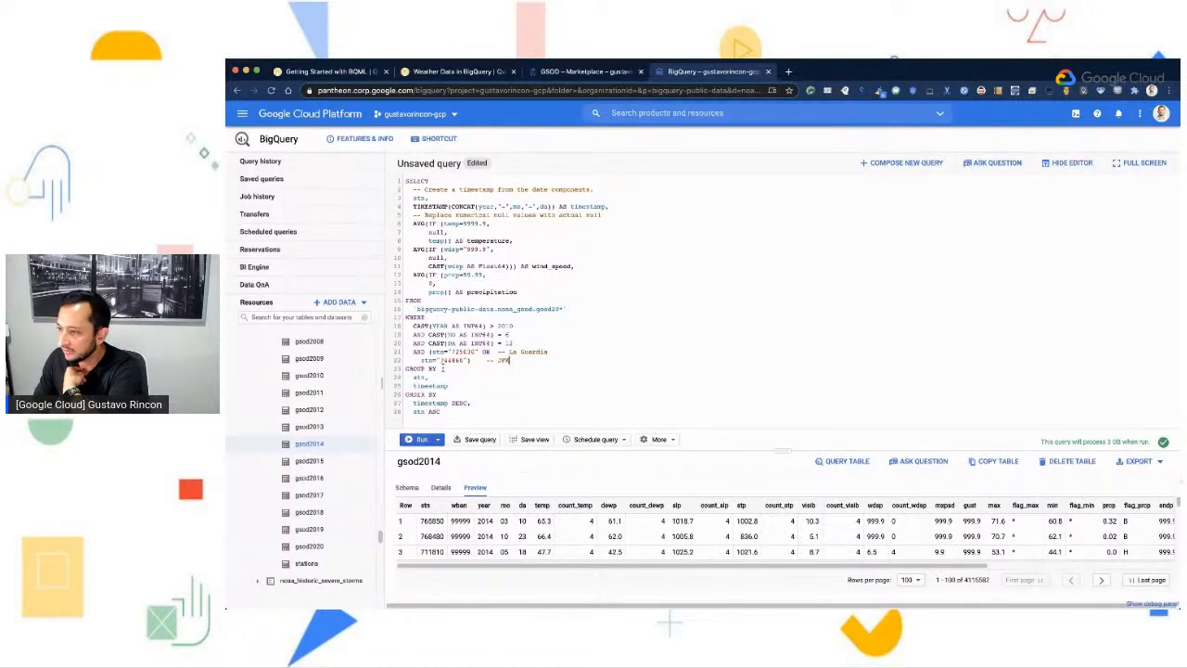
- Run the weather query for the La Guardia and JFK stations
drag(414, 352, 548, 364)
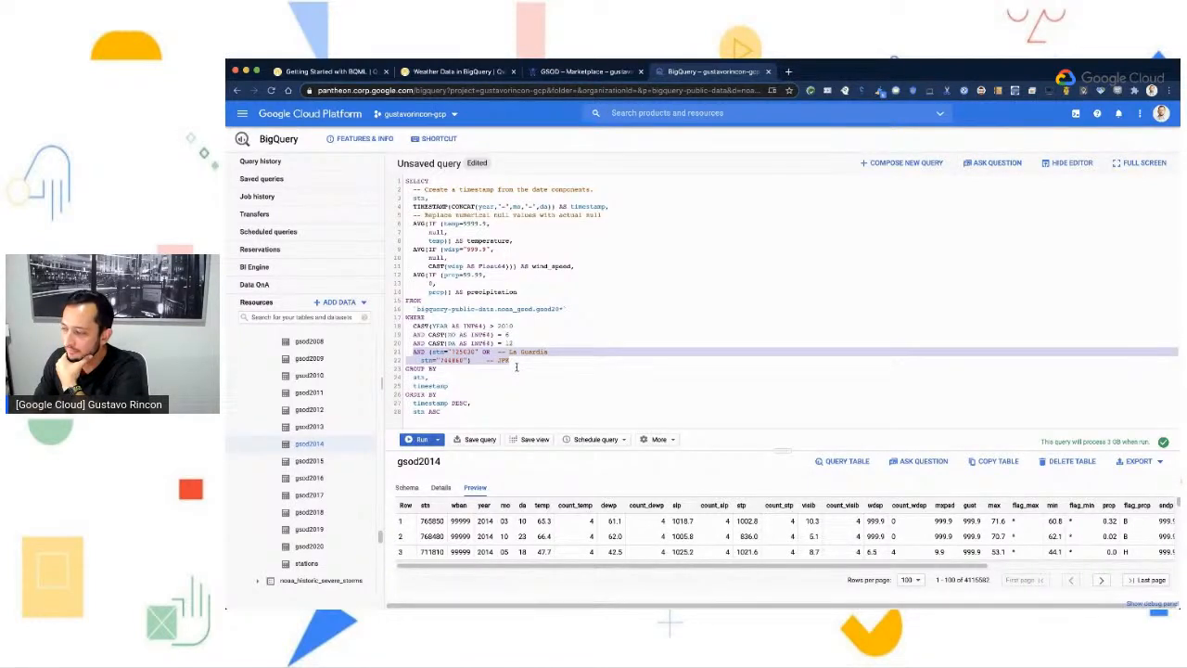
click(476, 394)
key(ctrl+Return)
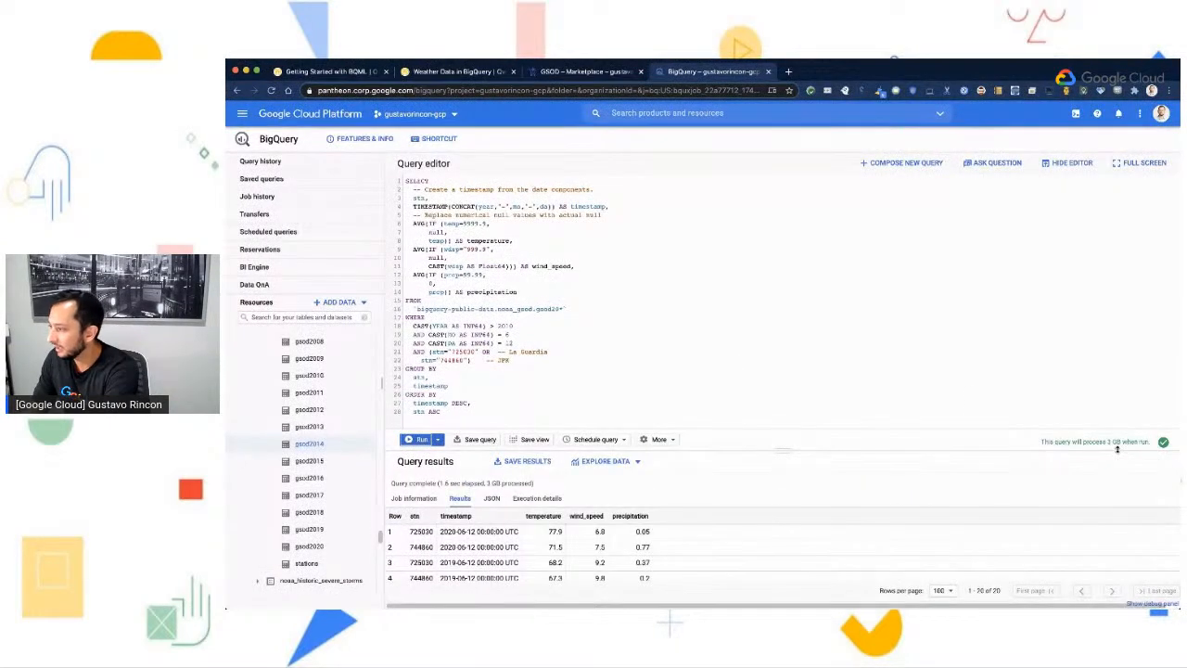
- Compare the query's estimated data volume with the elapsed time and data processed reported for the run
drag(1106, 441, 1134, 442)
click(1125, 443)
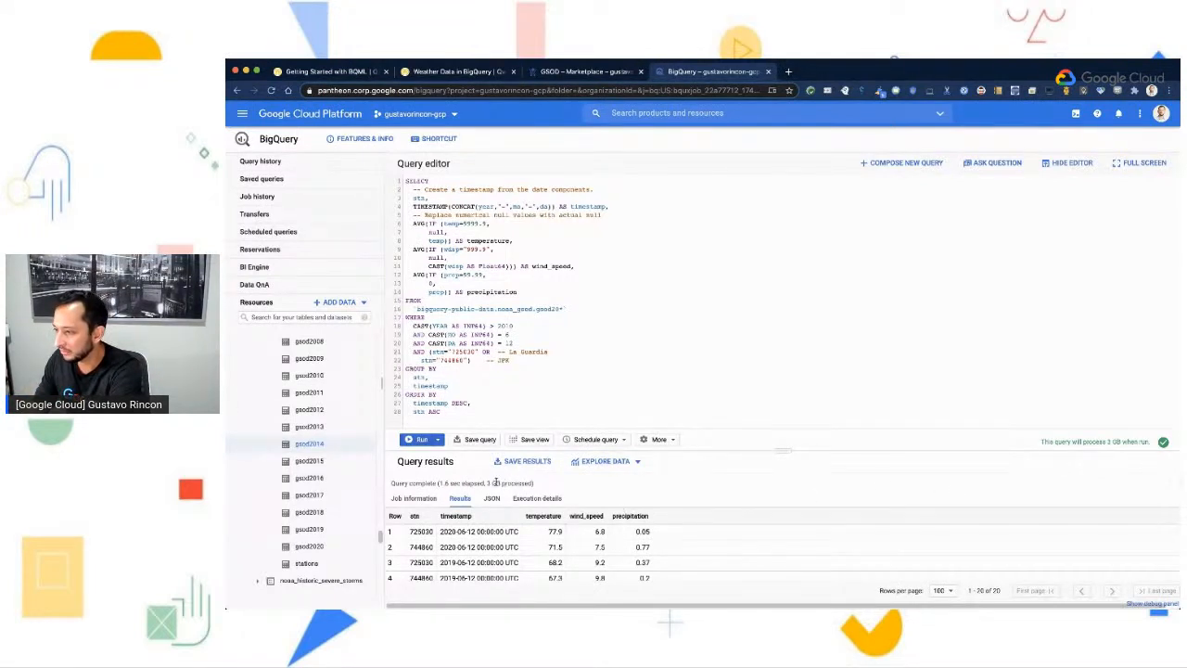
drag(488, 482, 442, 484)
click(440, 483)
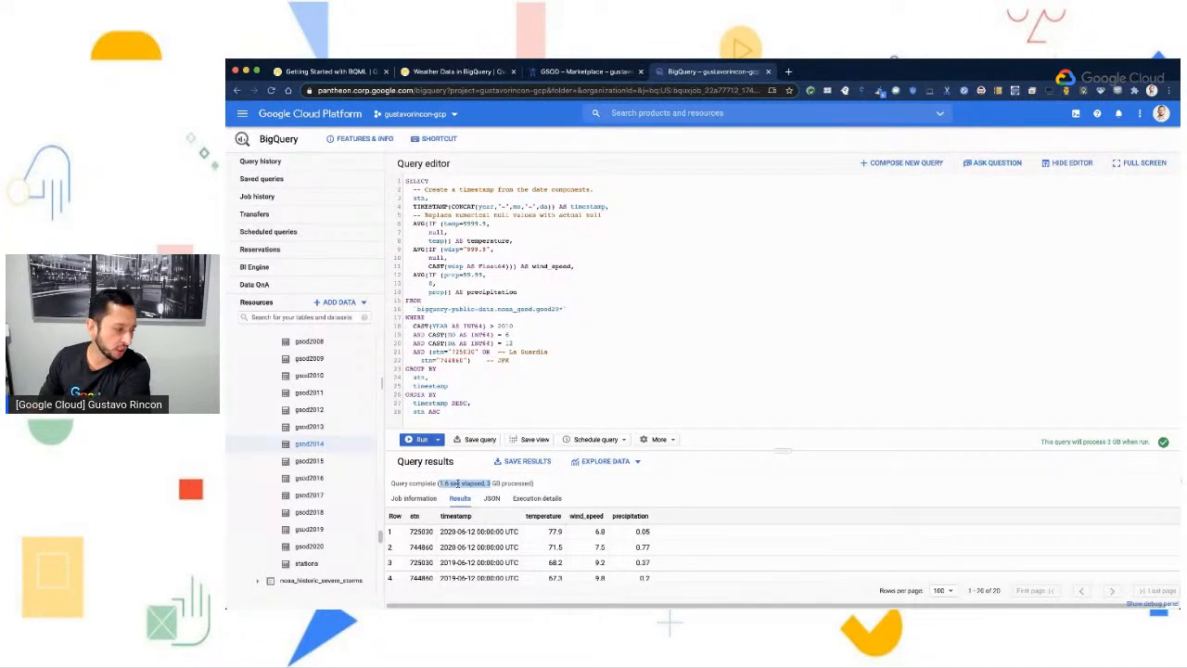
scroll(709, 512, down, 1)
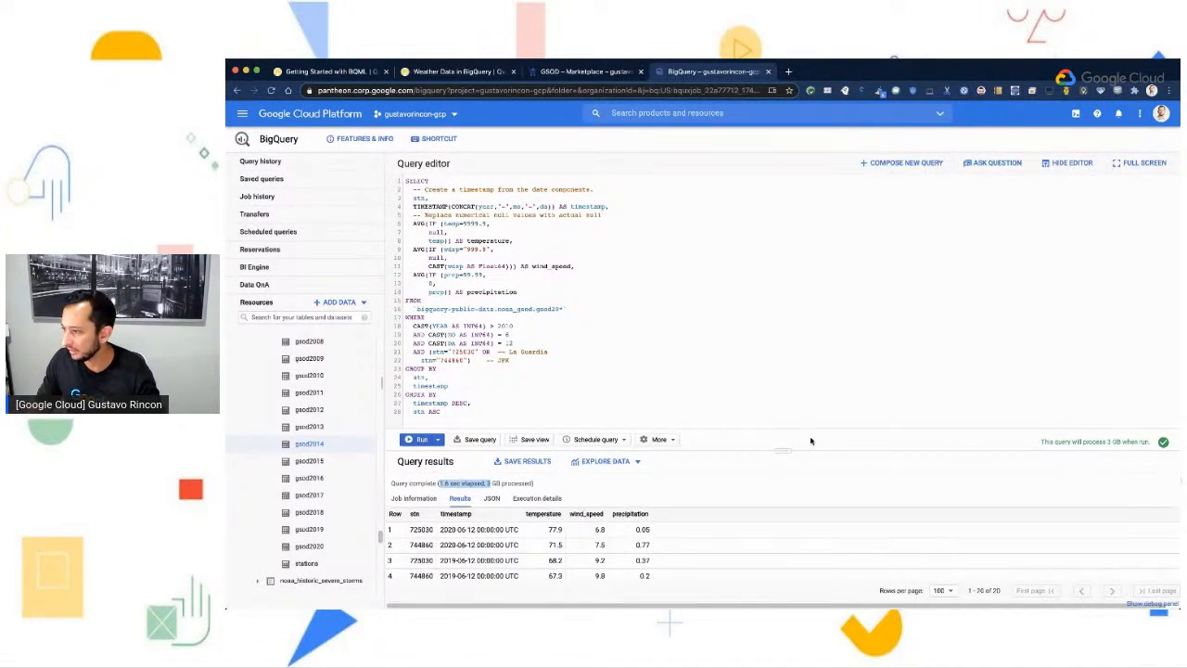
- Enlarge the query results area and review the timestamps in the first four rows
drag(782, 451, 782, 339)
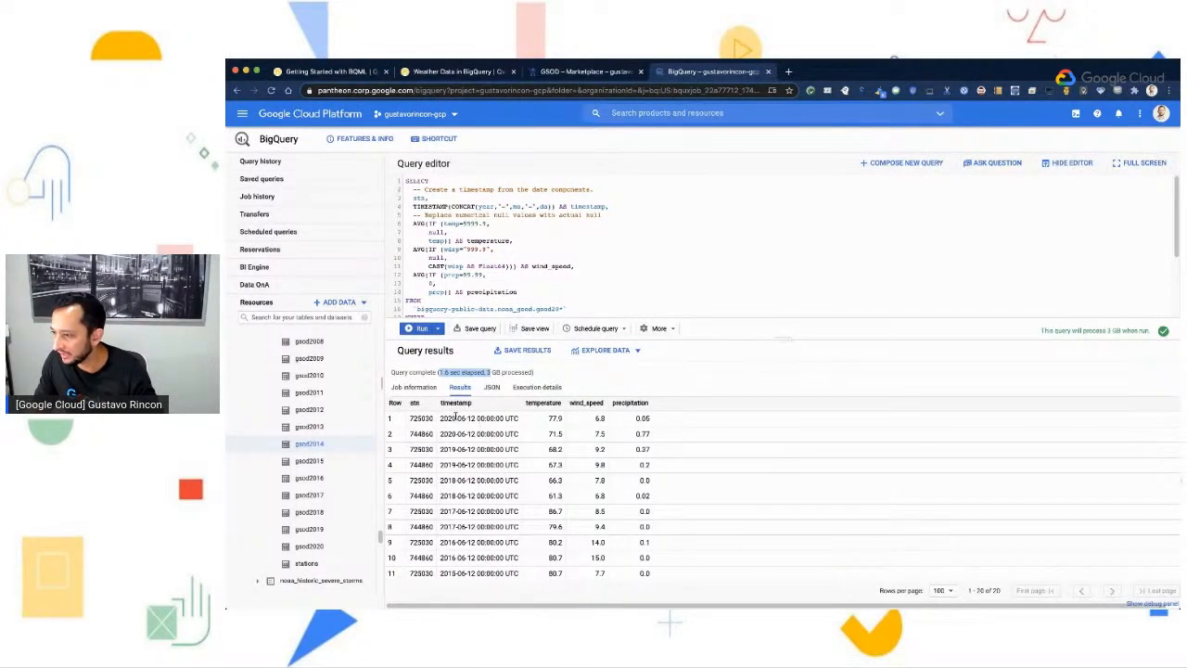
drag(442, 419, 533, 423)
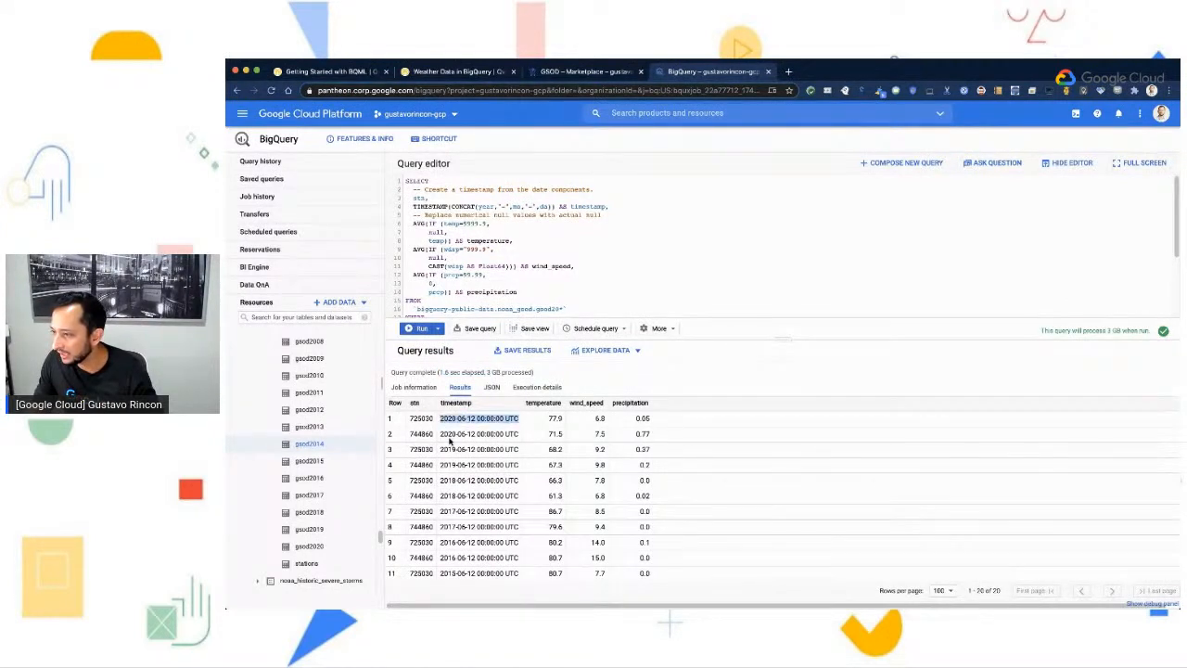
drag(440, 433, 534, 453)
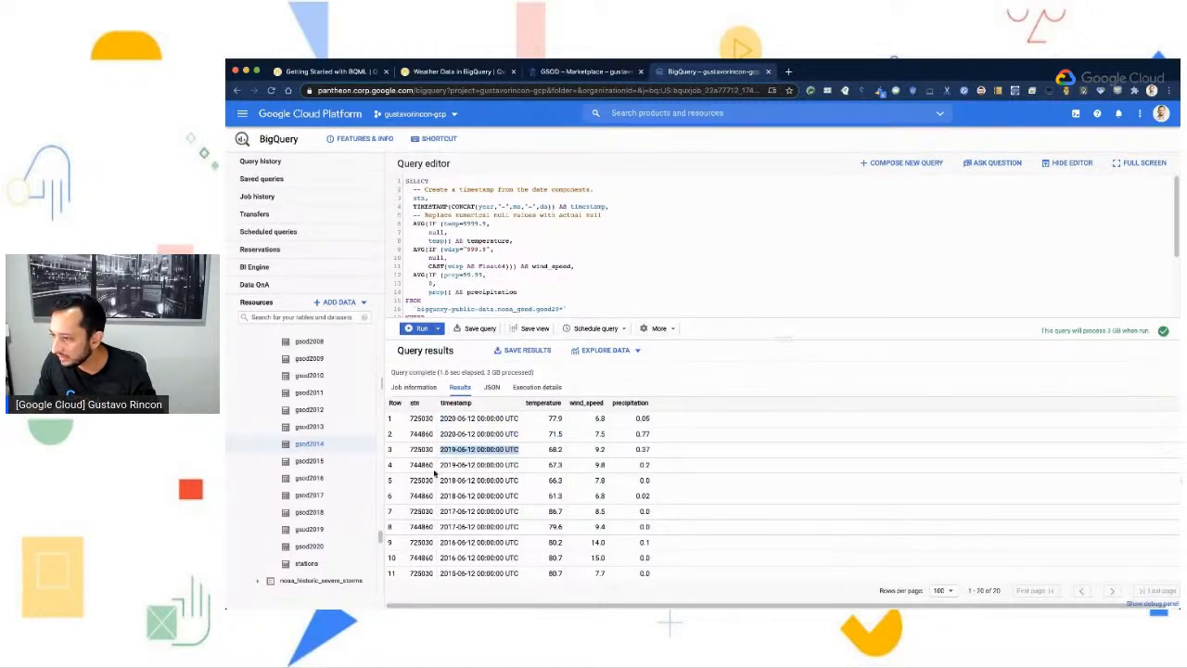
drag(438, 465, 510, 466)
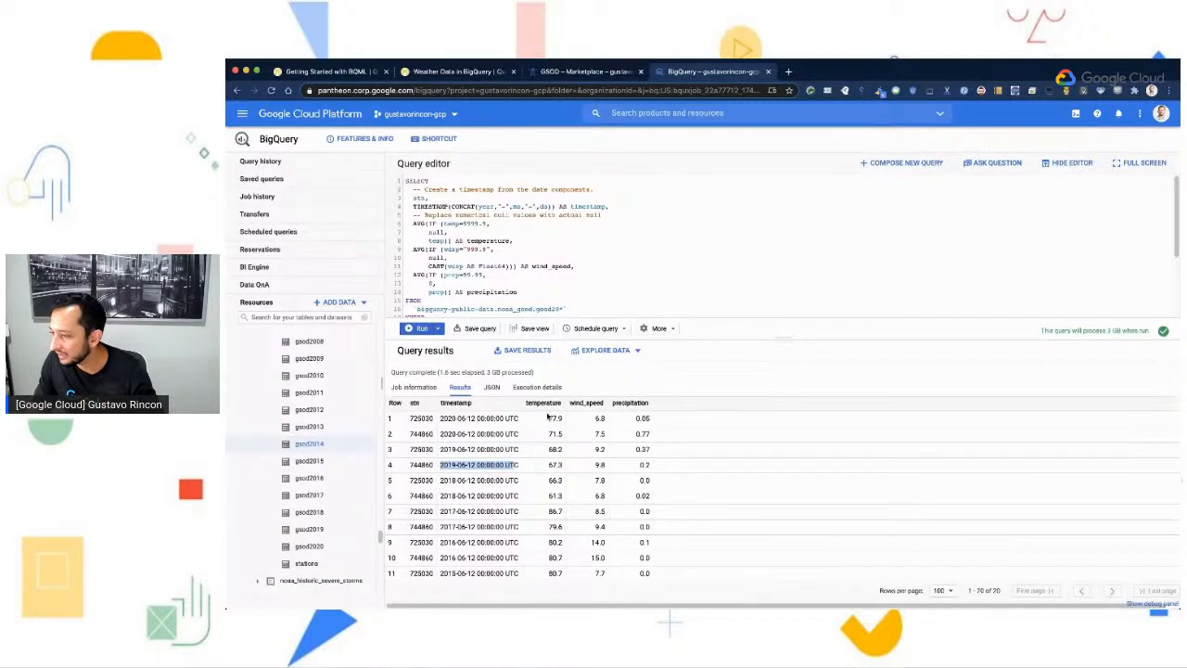
click(539, 428)
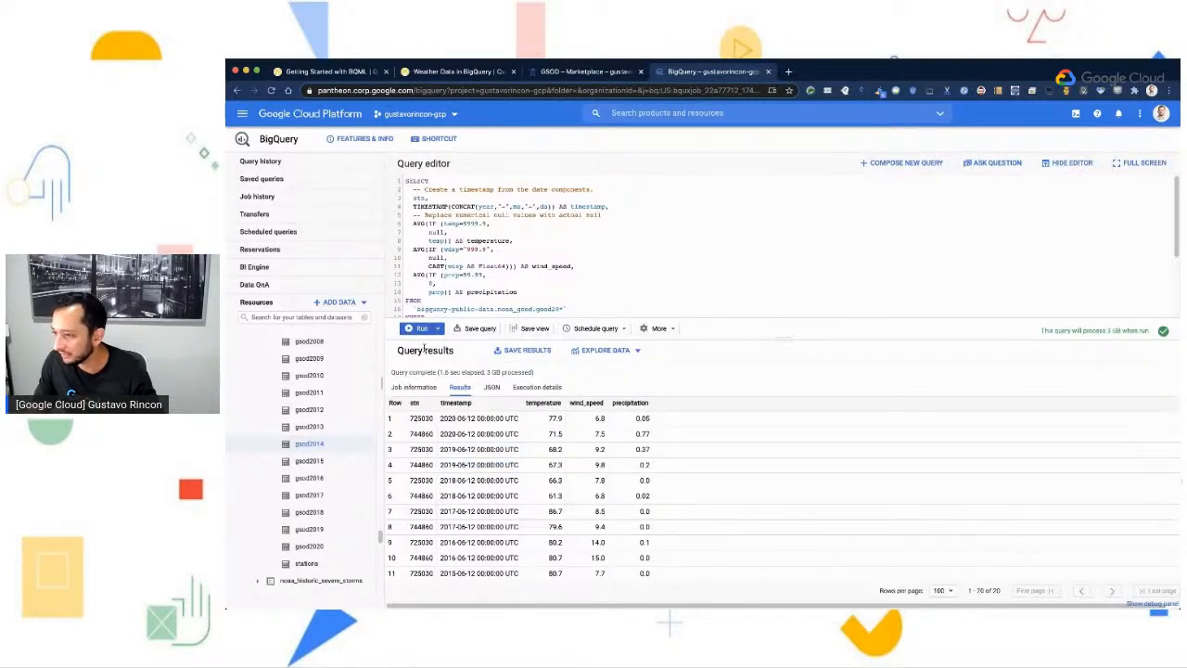
- Review the temperature, wind_speed and precipitation values of the results against the query's WHERE conditions
scroll(503, 300, down, 3)
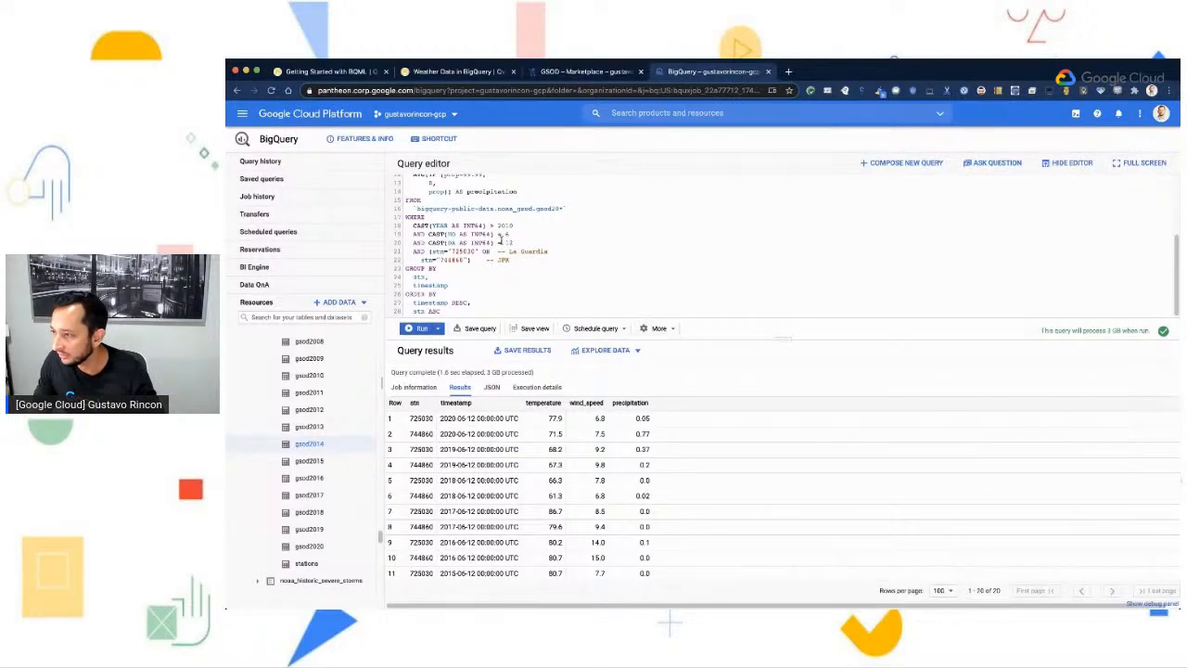
double_click(554, 434)
double_click(599, 418)
double_click(599, 434)
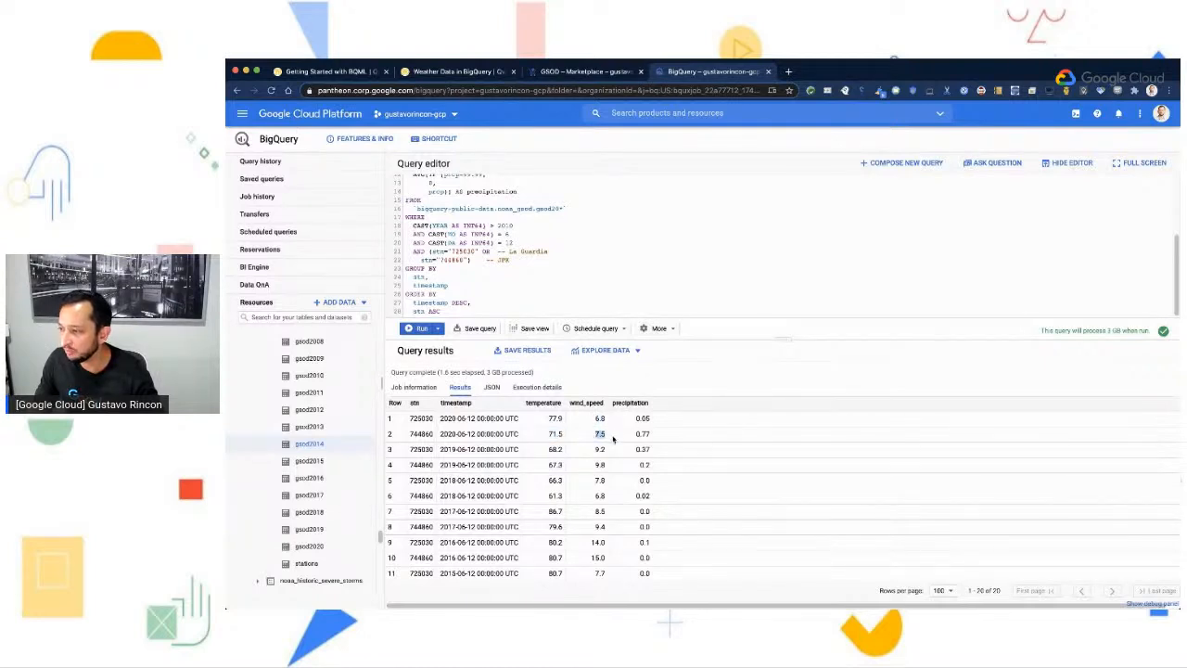
double_click(642, 434)
scroll(647, 445, down, 2)
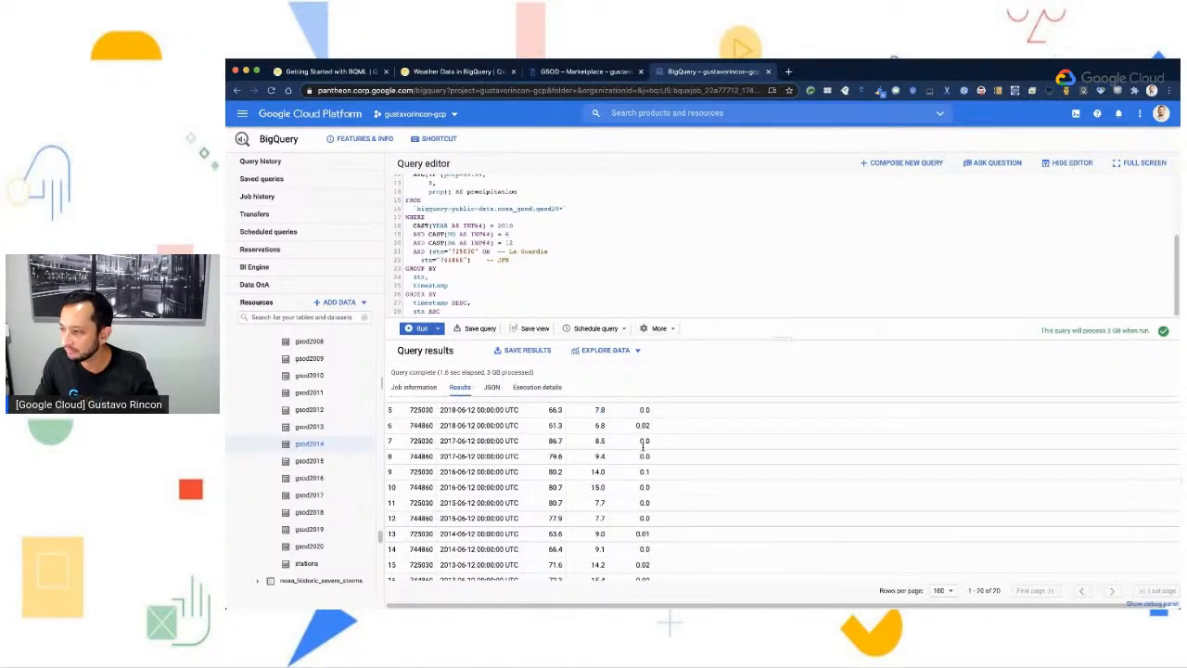
scroll(678, 466, up, 2)
- Switch to the Weather Data lab page and go to the section on exploring New York citizen complaints data
click(455, 72)
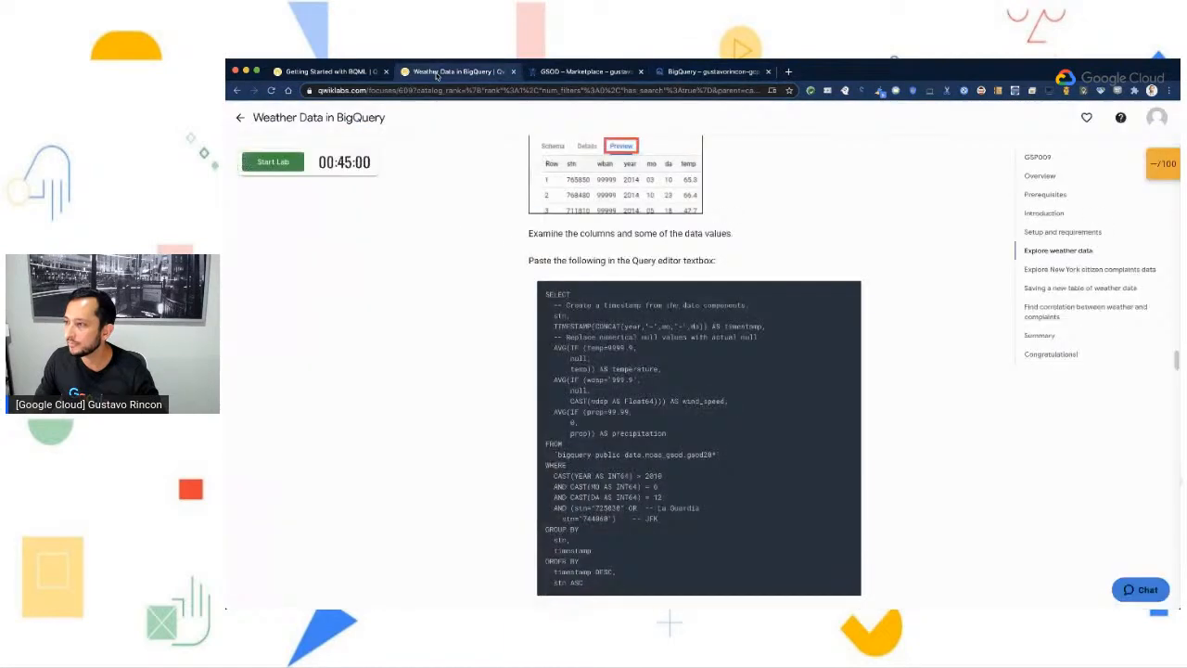
scroll(657, 435, down, 3)
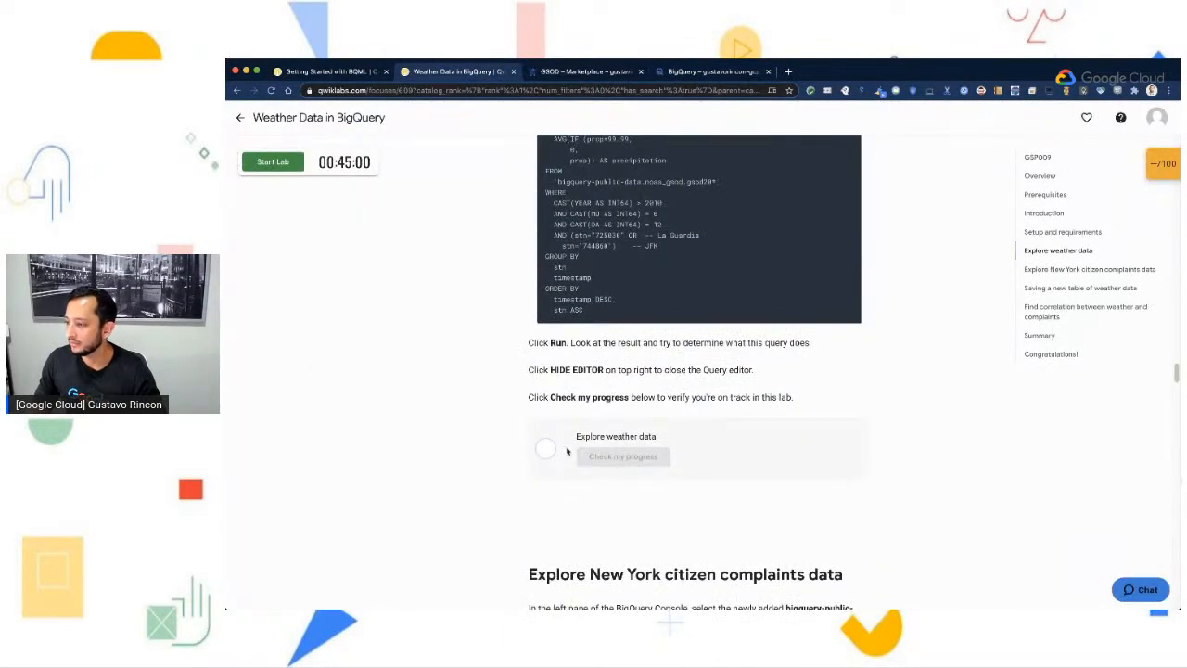
scroll(659, 480, down, 2)
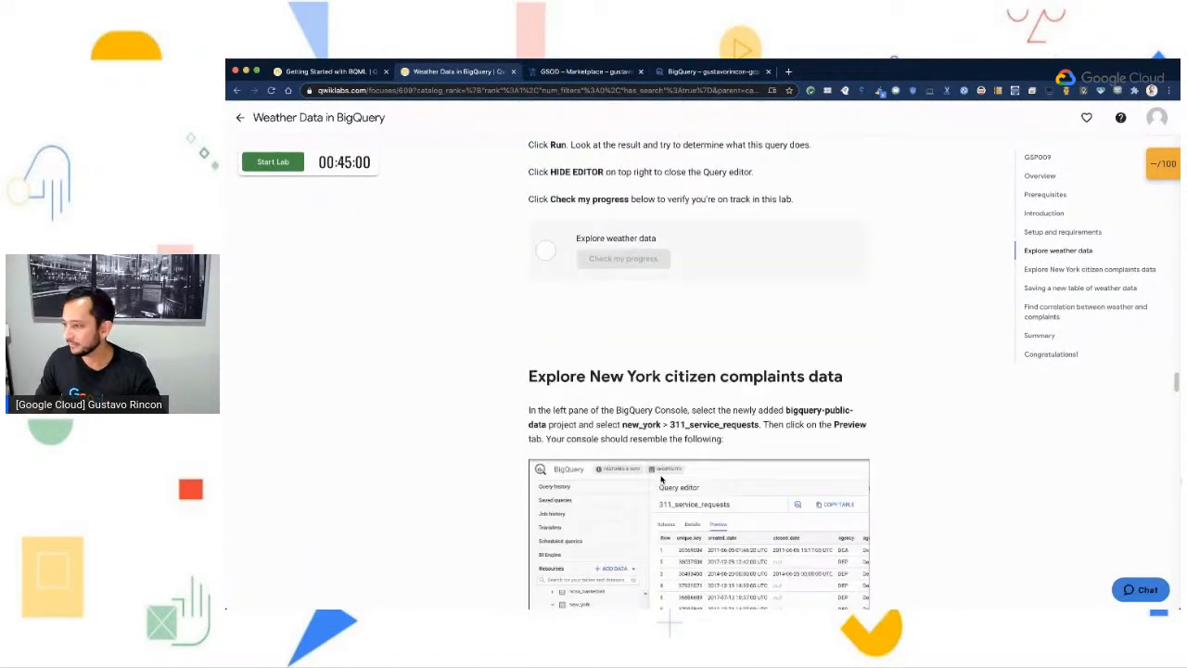
scroll(661, 479, down, 2)
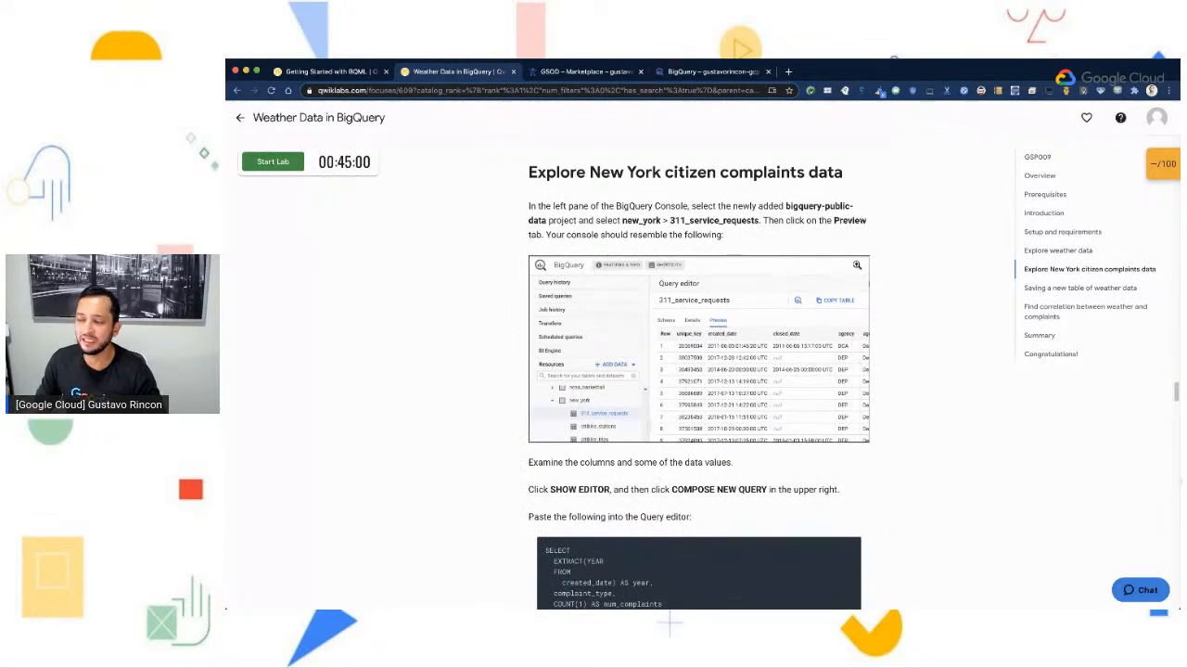
drag(586, 170, 850, 180)
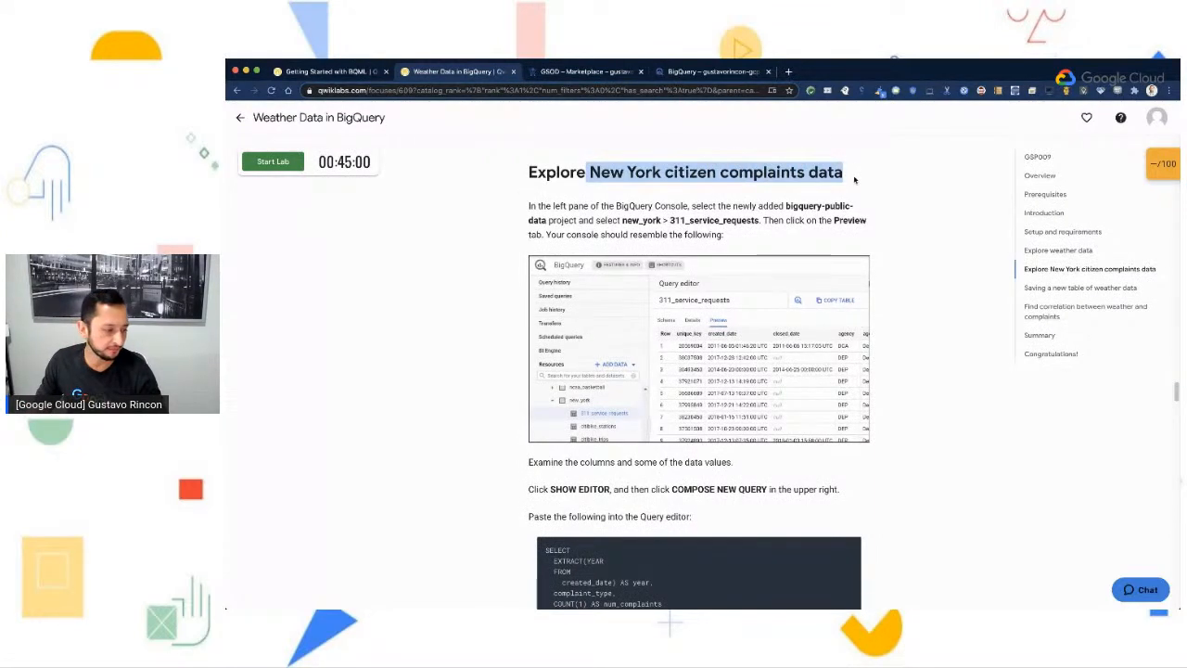
click(853, 180)
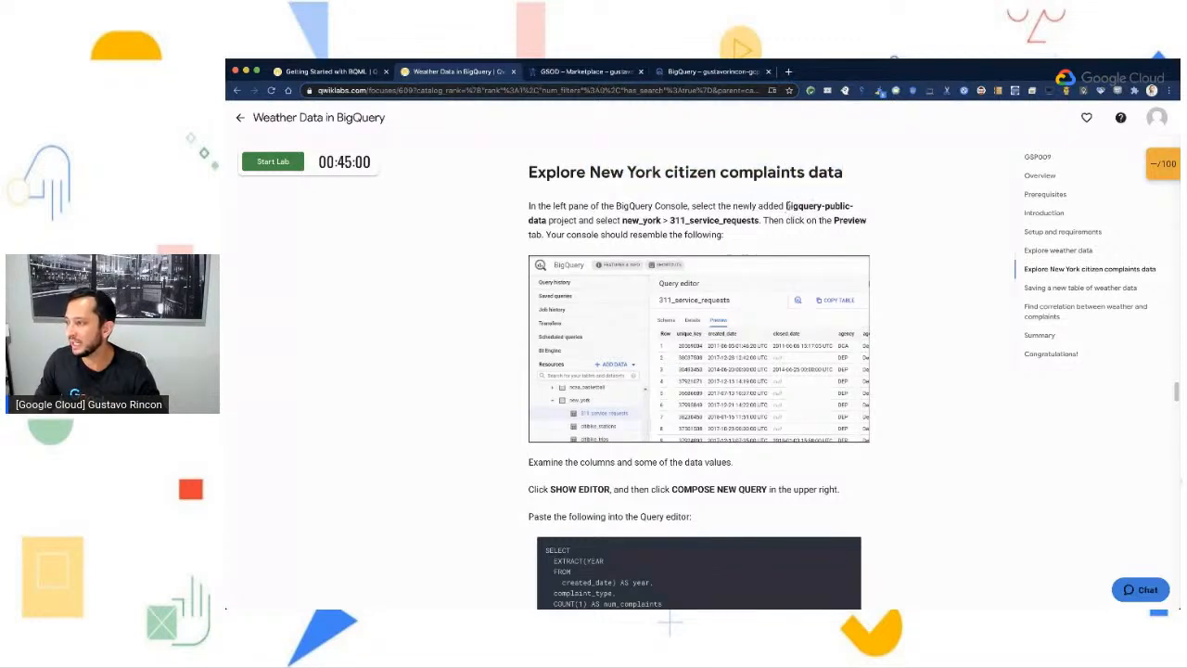
- Read the lab's instructions for the new_york 311_service_requests table in bigquery-public-data and its complaints query
drag(787, 206, 852, 206)
click(604, 217)
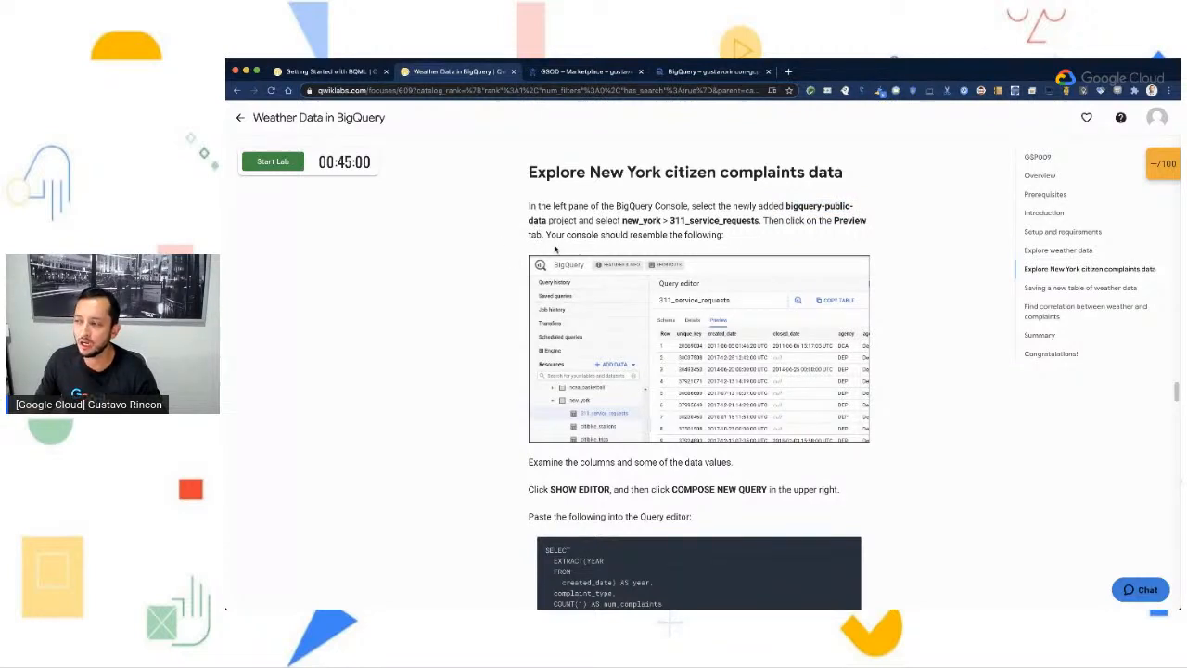
drag(622, 221, 760, 220)
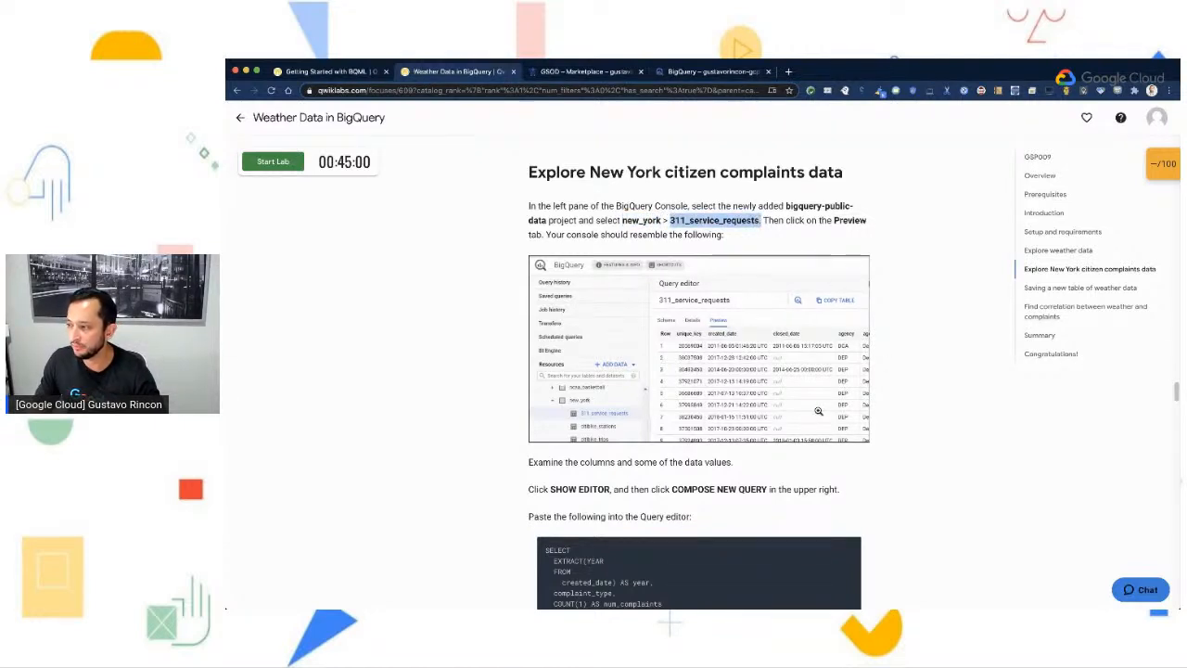
scroll(952, 488, down, 1)
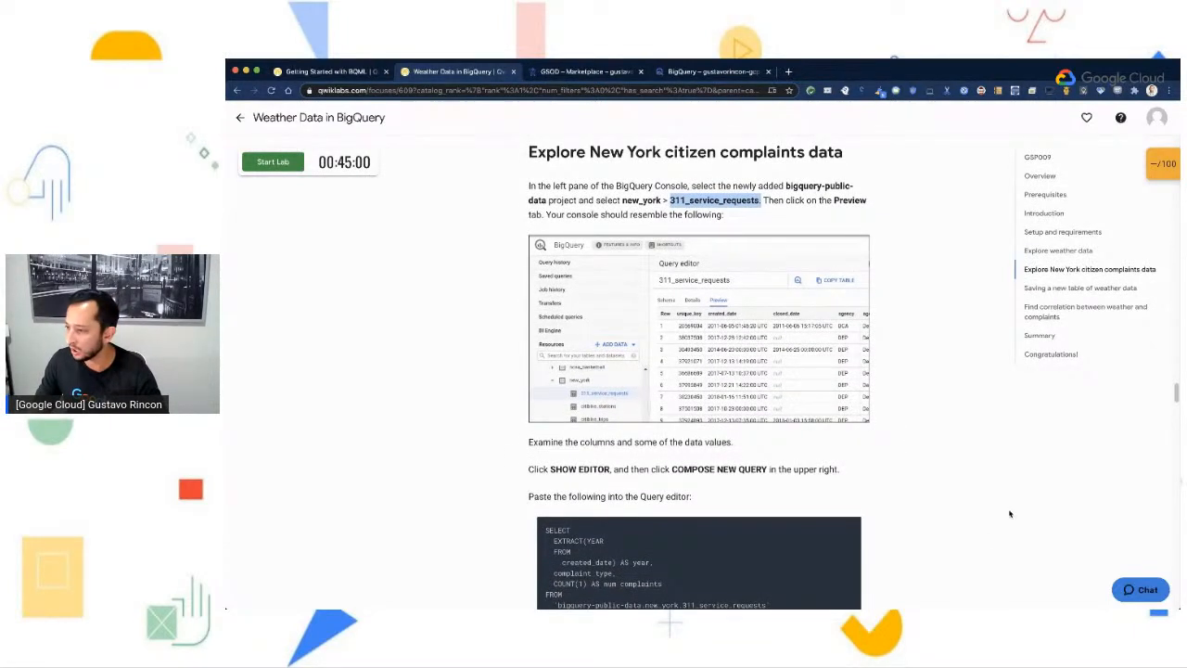
scroll(986, 538, down, 5)
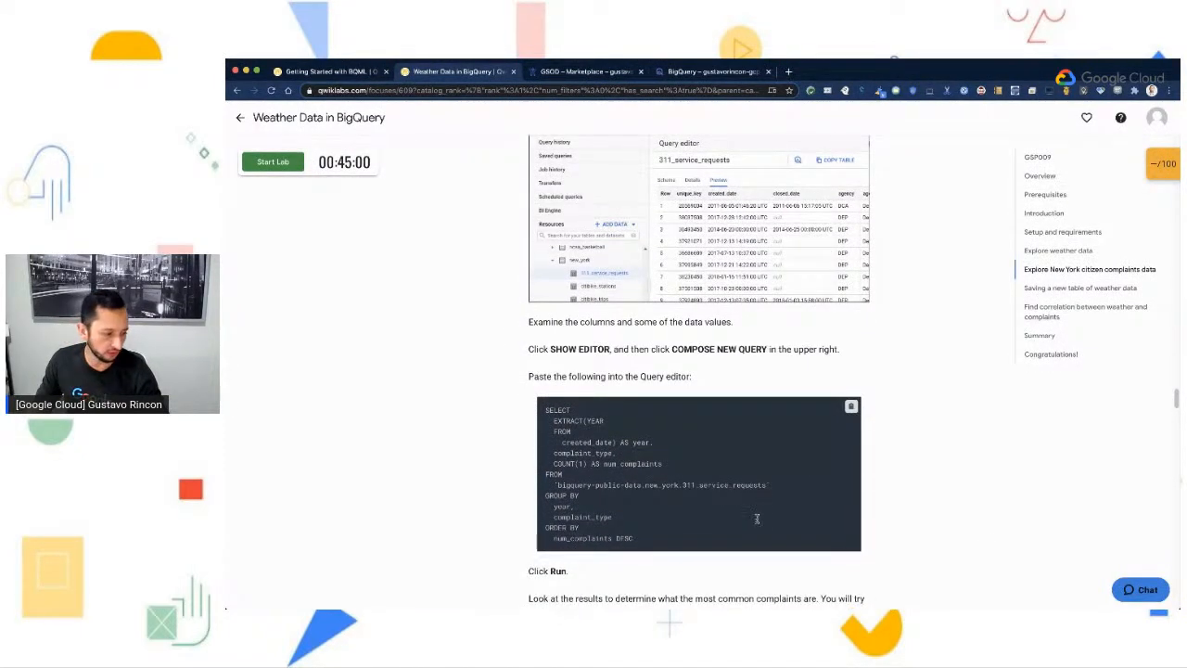
- Return to the BigQuery console, collapse the noaa_gsod dataset and locate the new_york dataset
click(673, 76)
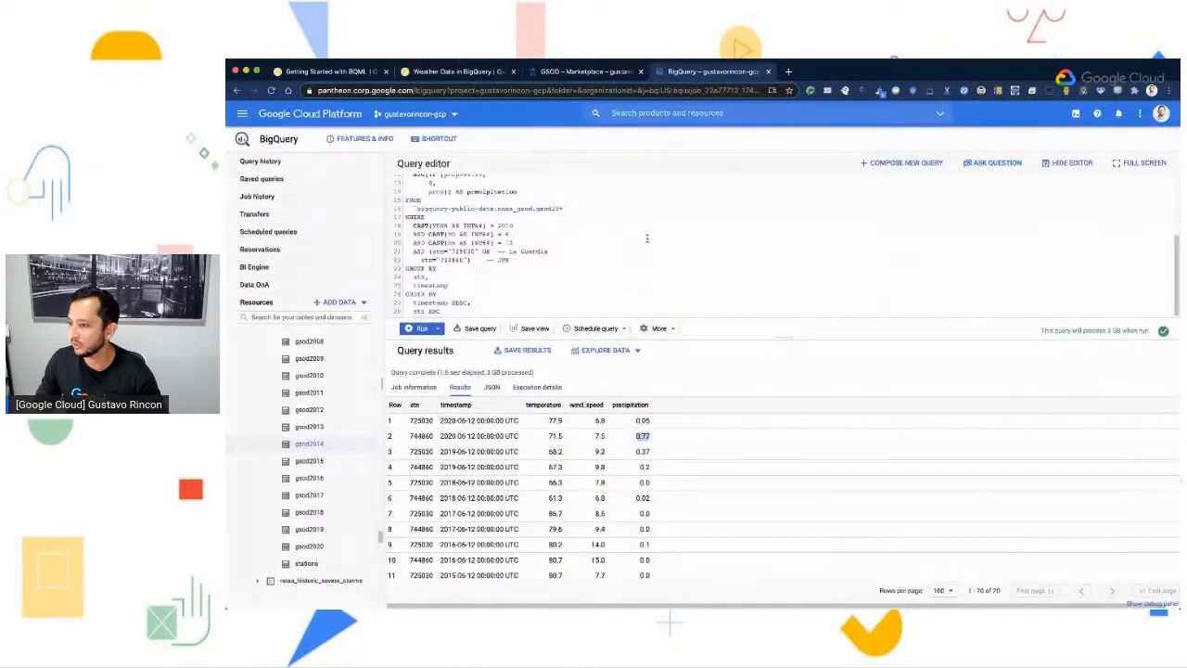
scroll(300, 433, down, 1)
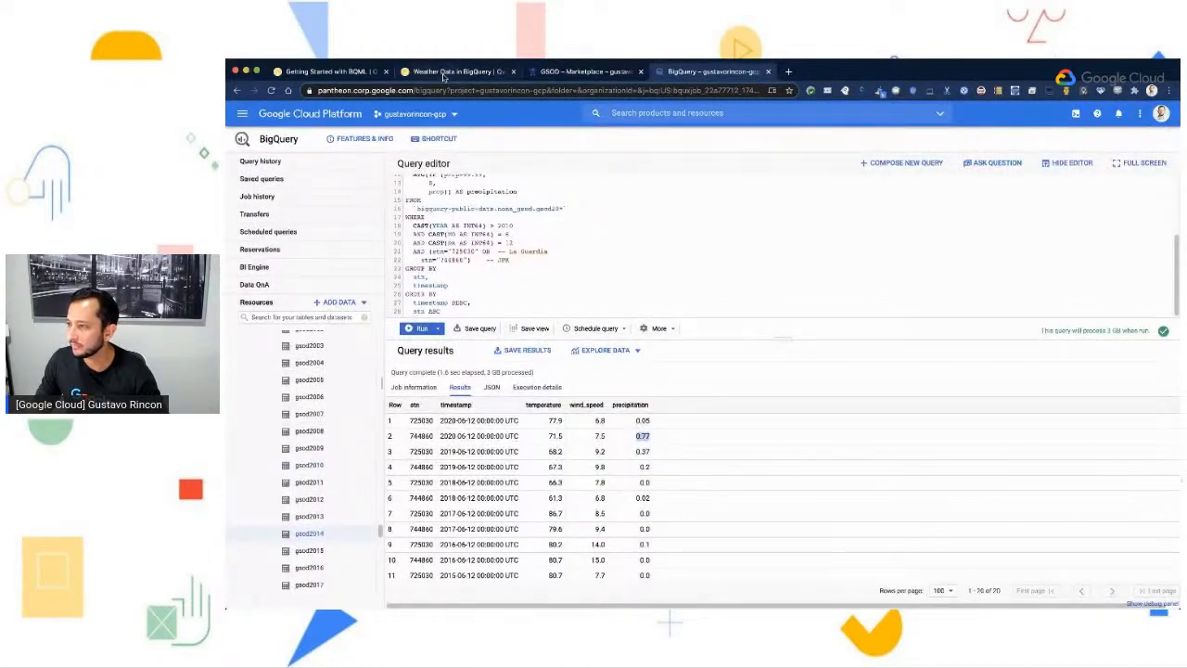
scroll(276, 502, up, 15)
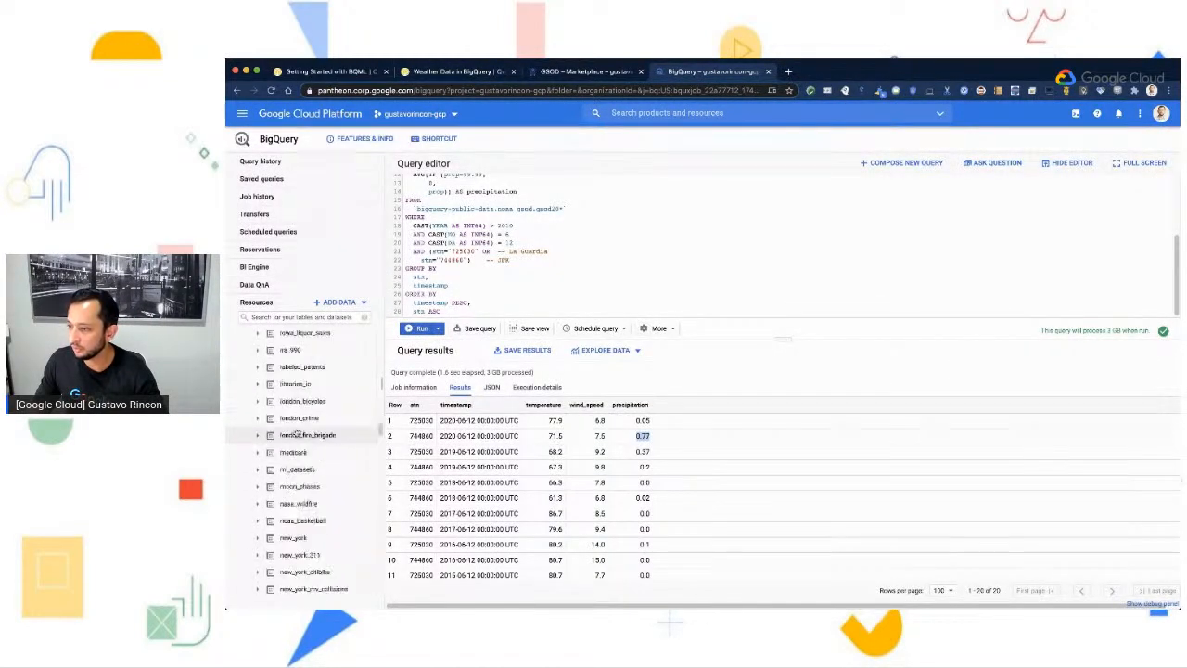
click(258, 392)
scroll(267, 397, up, 3)
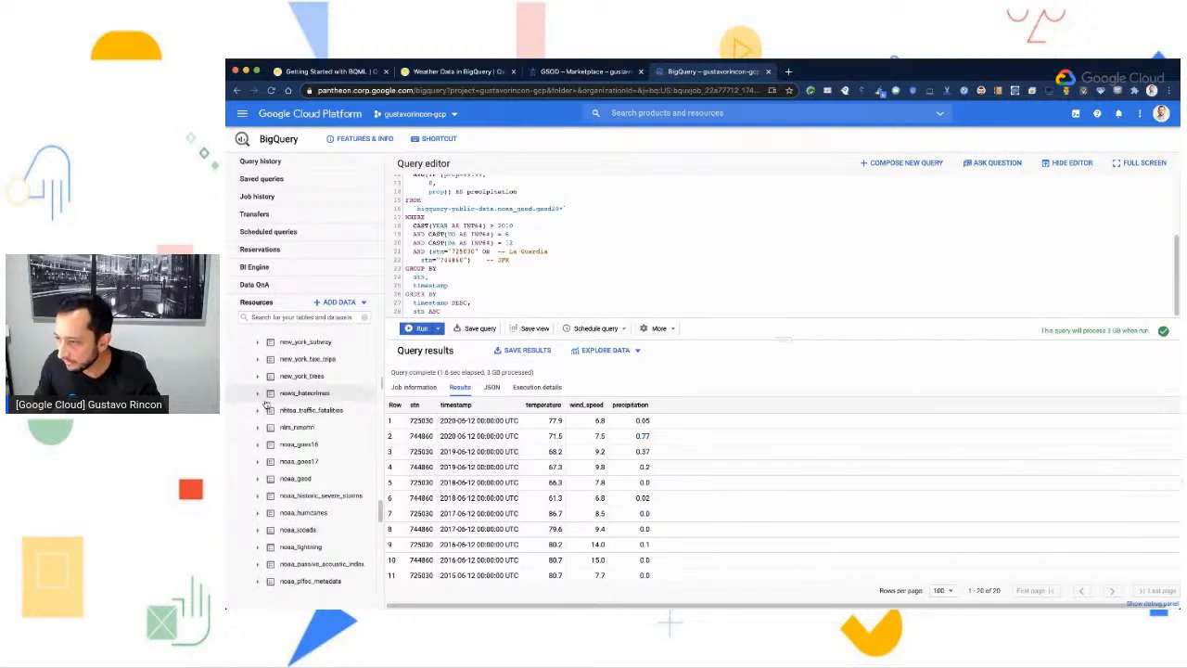
scroll(267, 397, up, 5)
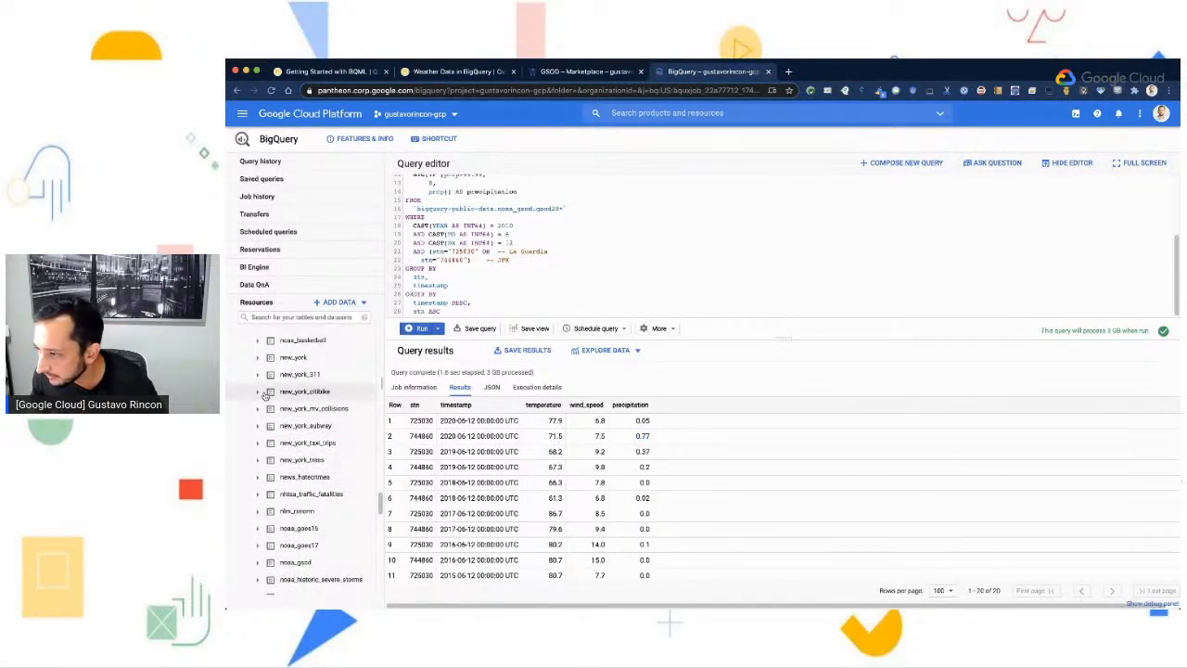
- Check the table name in the lab, then expand the new_york dataset and open its 311_service_requests table
click(454, 73)
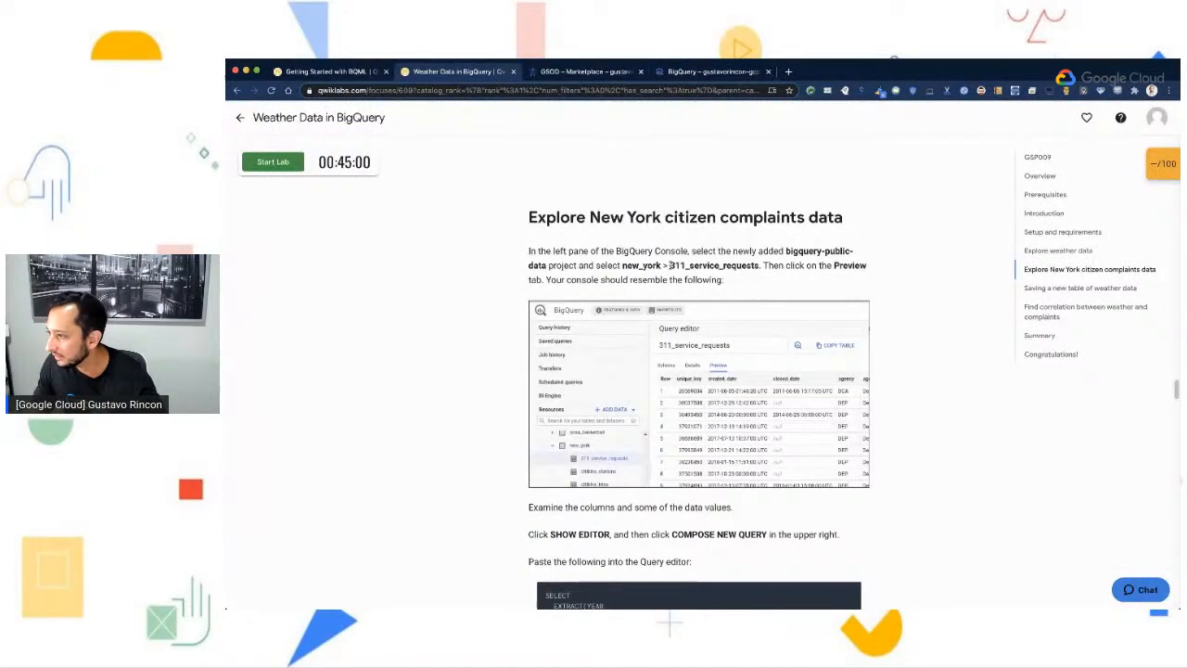
click(710, 71)
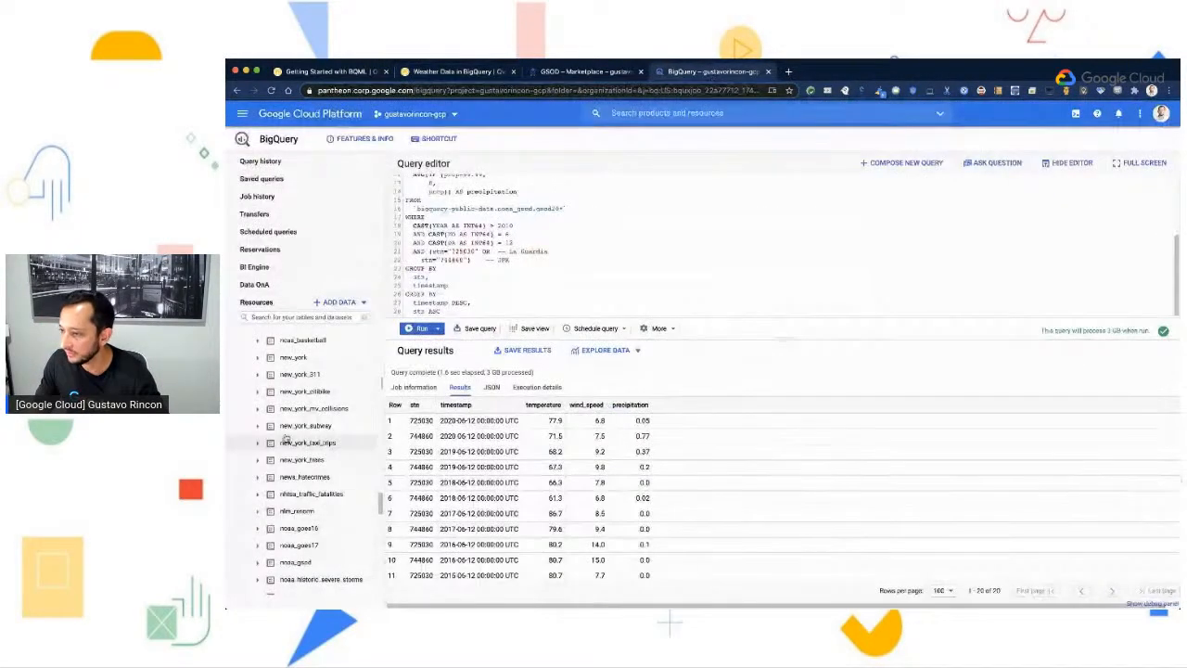
click(258, 359)
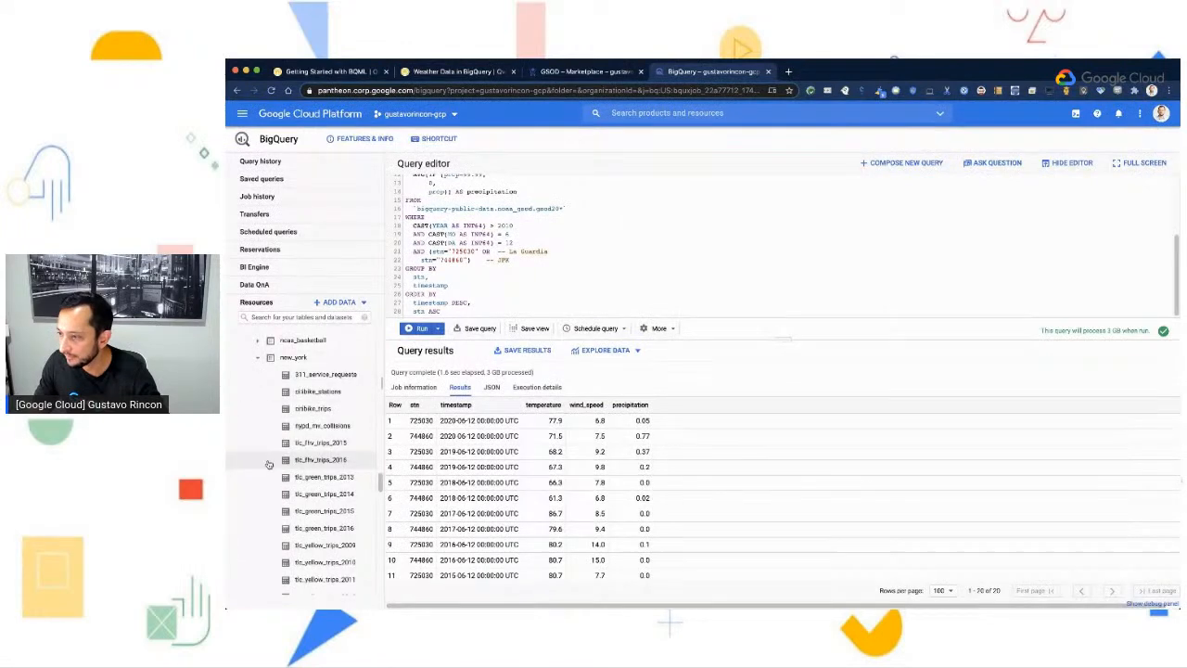
click(320, 375)
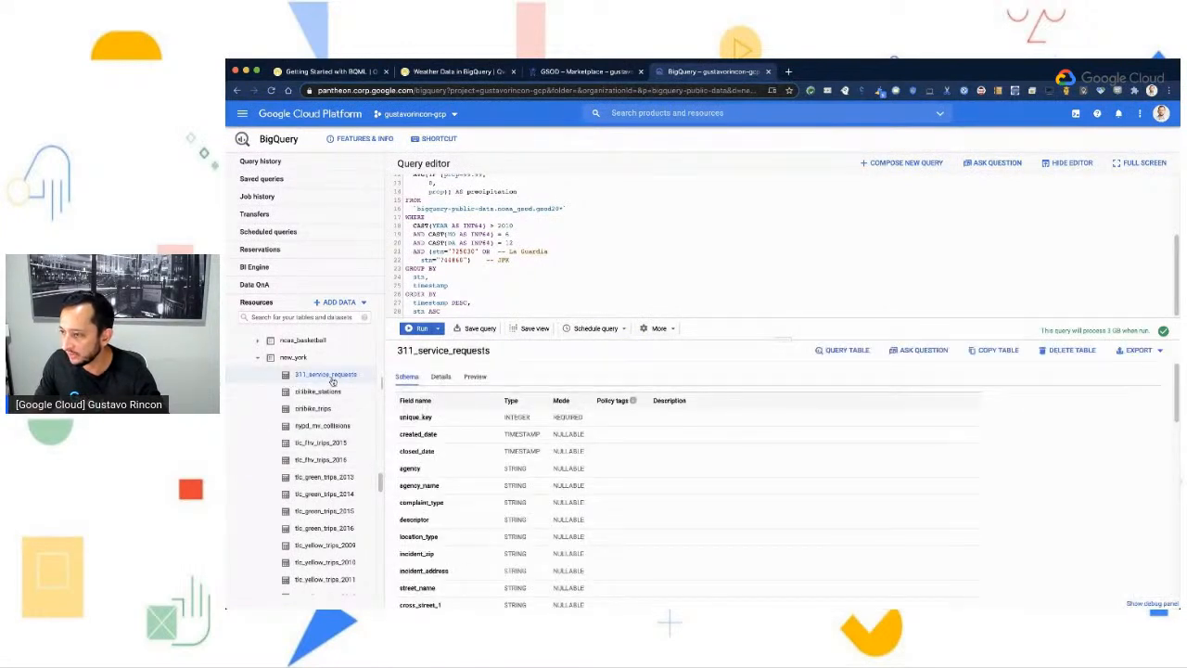
- Recheck the lab instructions and start a new blank query in the BigQuery console
click(443, 71)
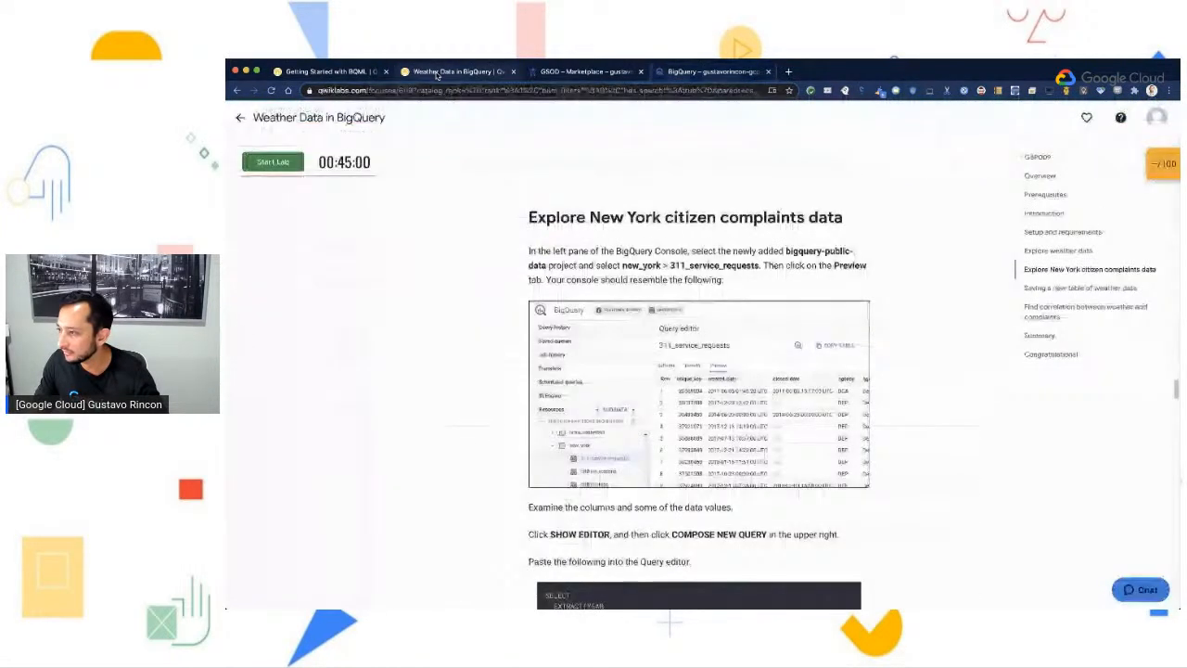
click(700, 71)
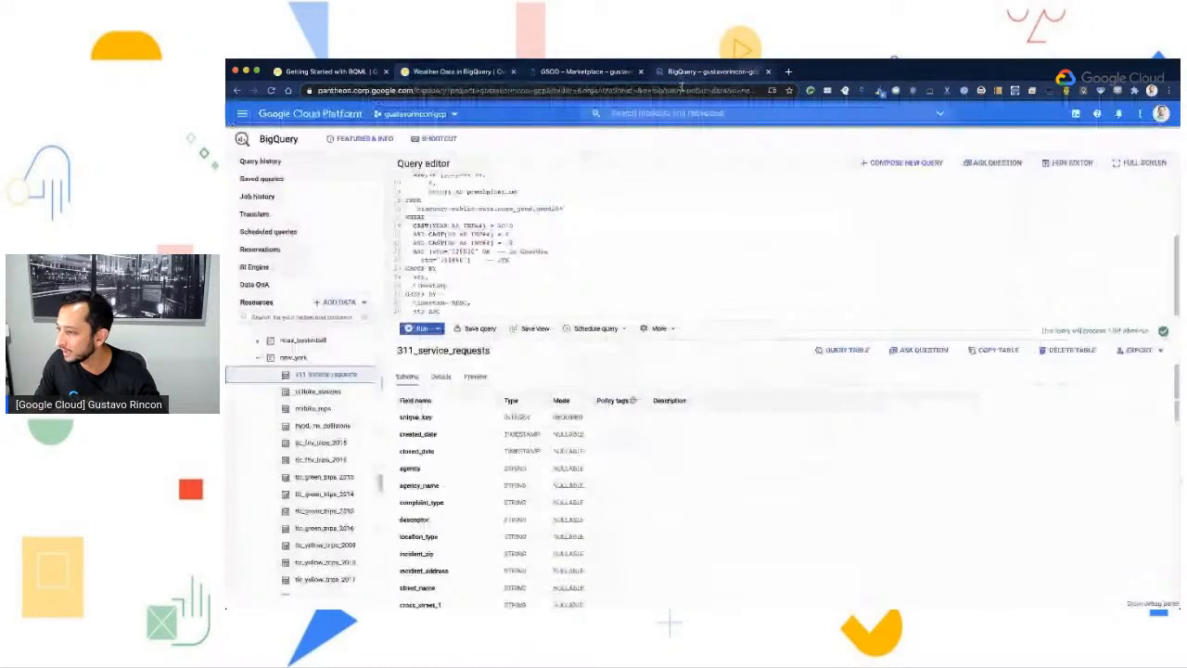
click(895, 163)
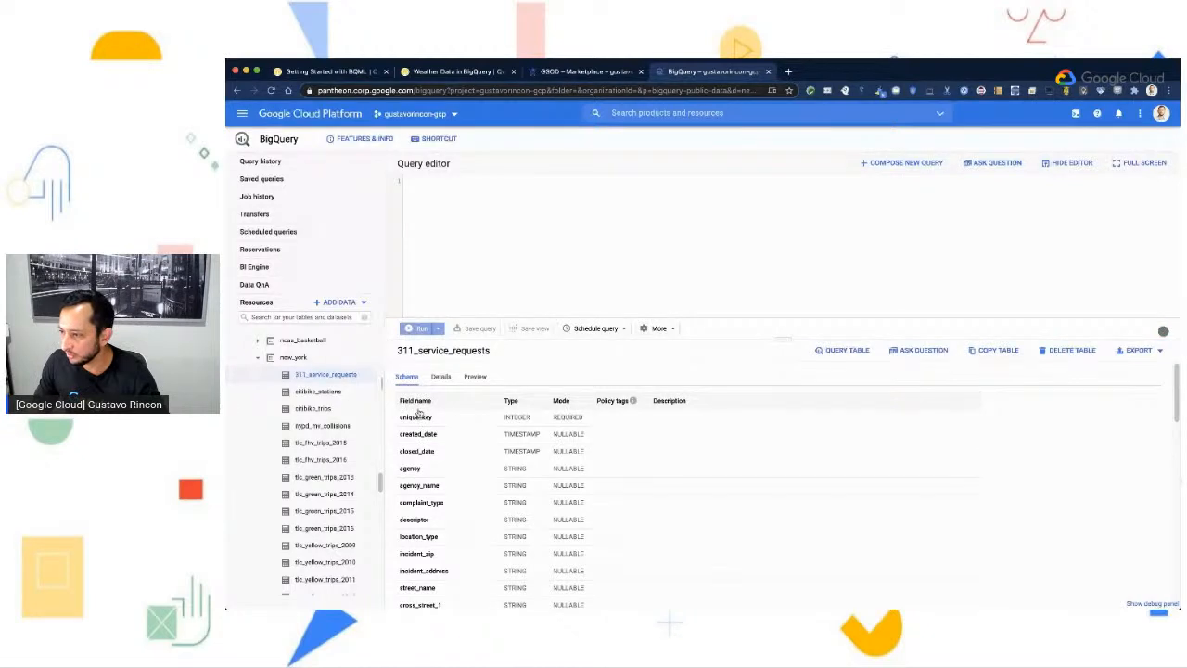
- Examine the schema fields of the 311_service_requests table, and preview its rows
scroll(422, 441, down, 1)
scroll(422, 440, down, 1)
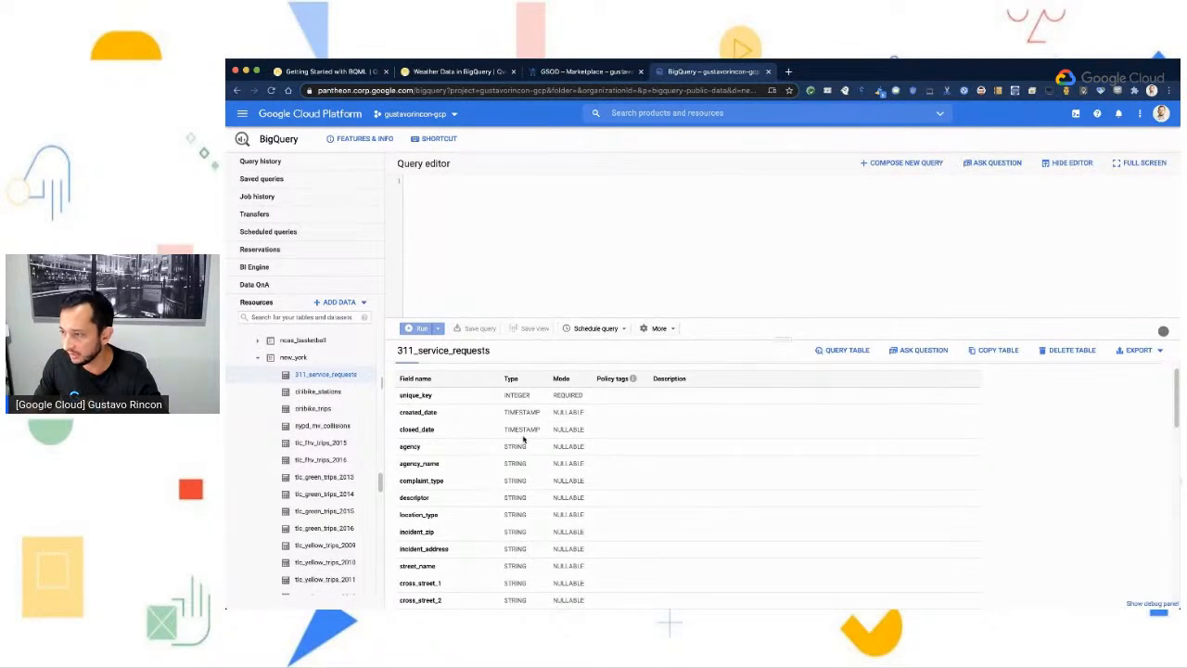
scroll(551, 444, down, 2)
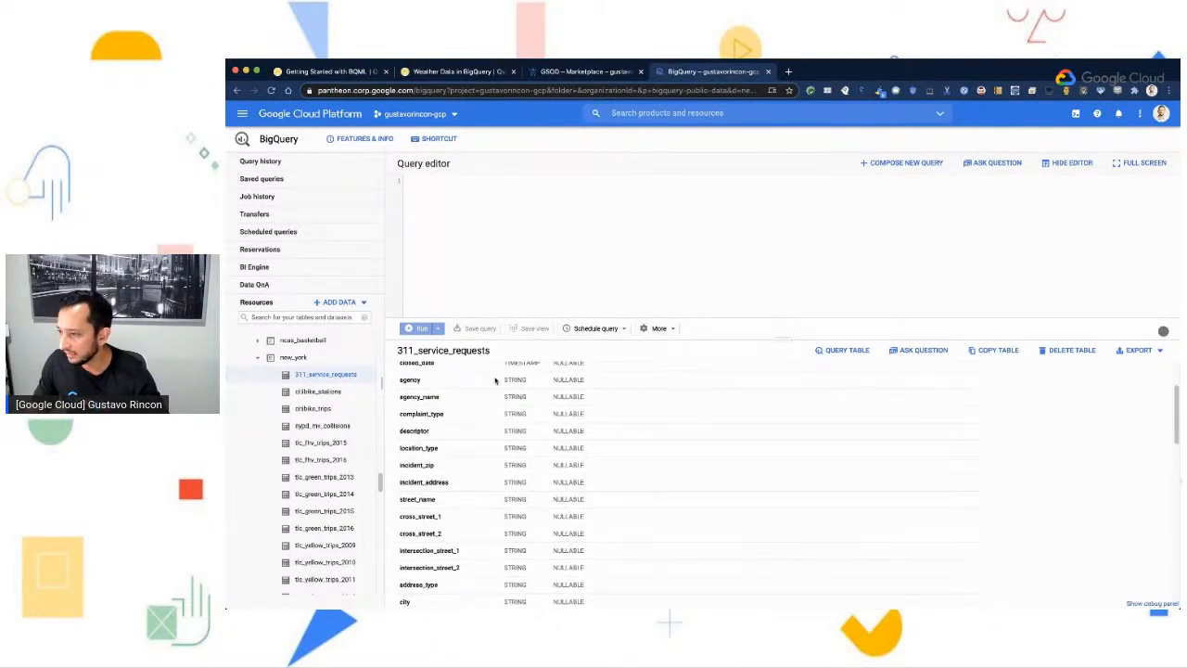
scroll(511, 413, down, 1)
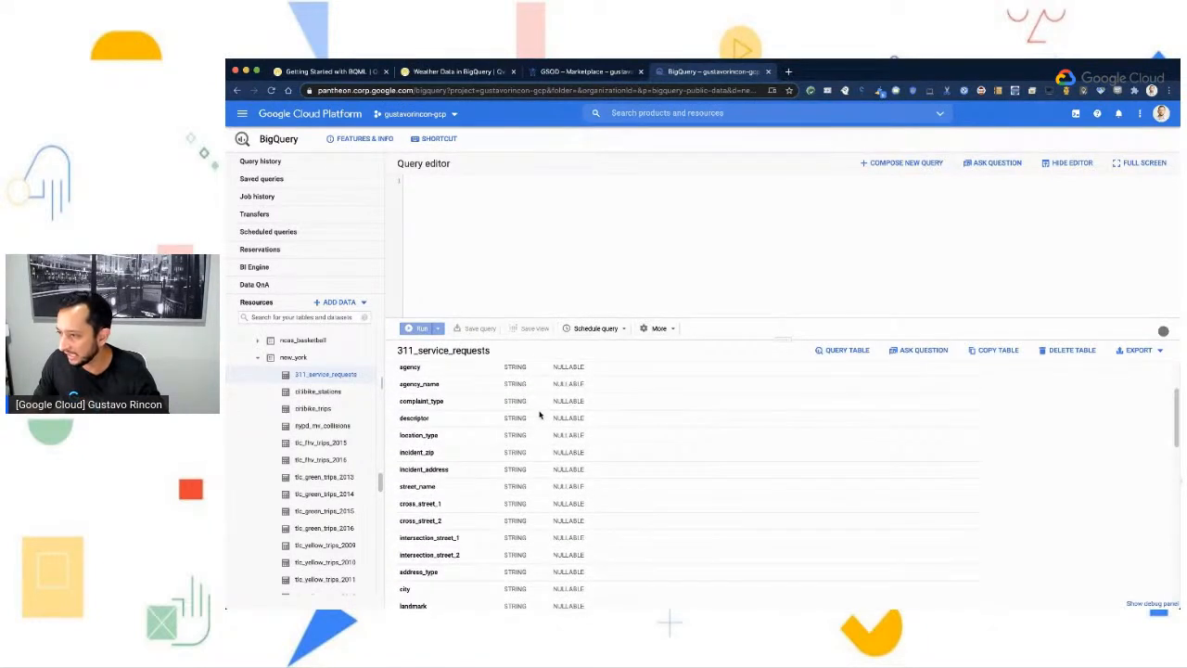
scroll(516, 459, down, 8)
scroll(529, 489, up, 12)
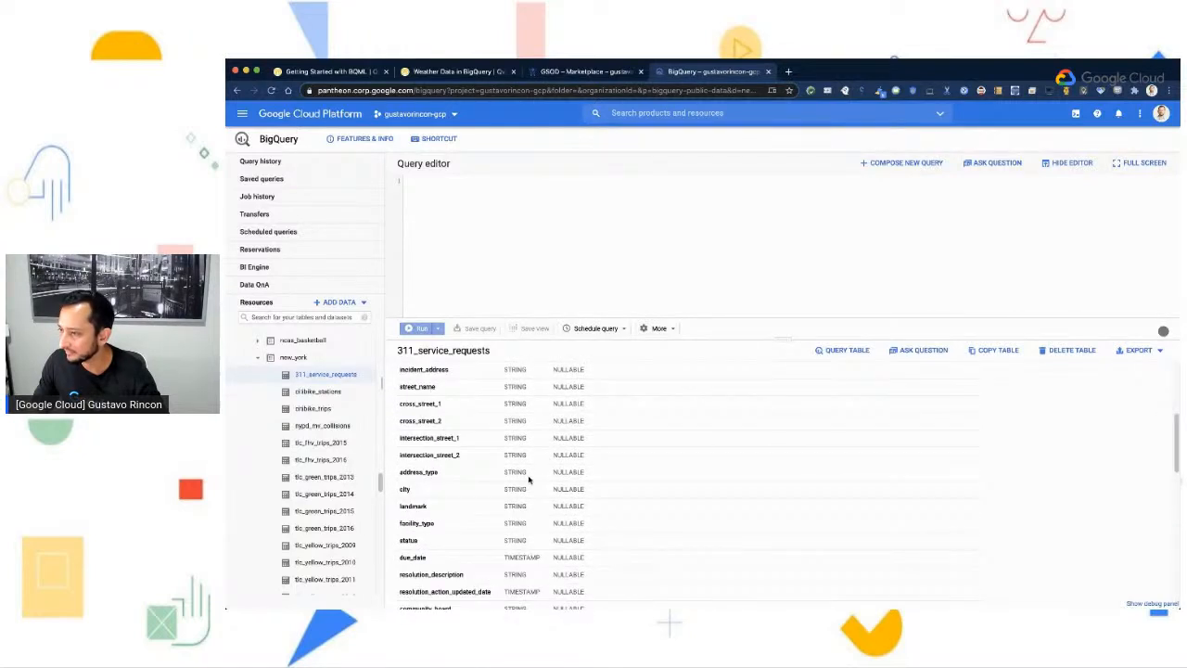
click(474, 378)
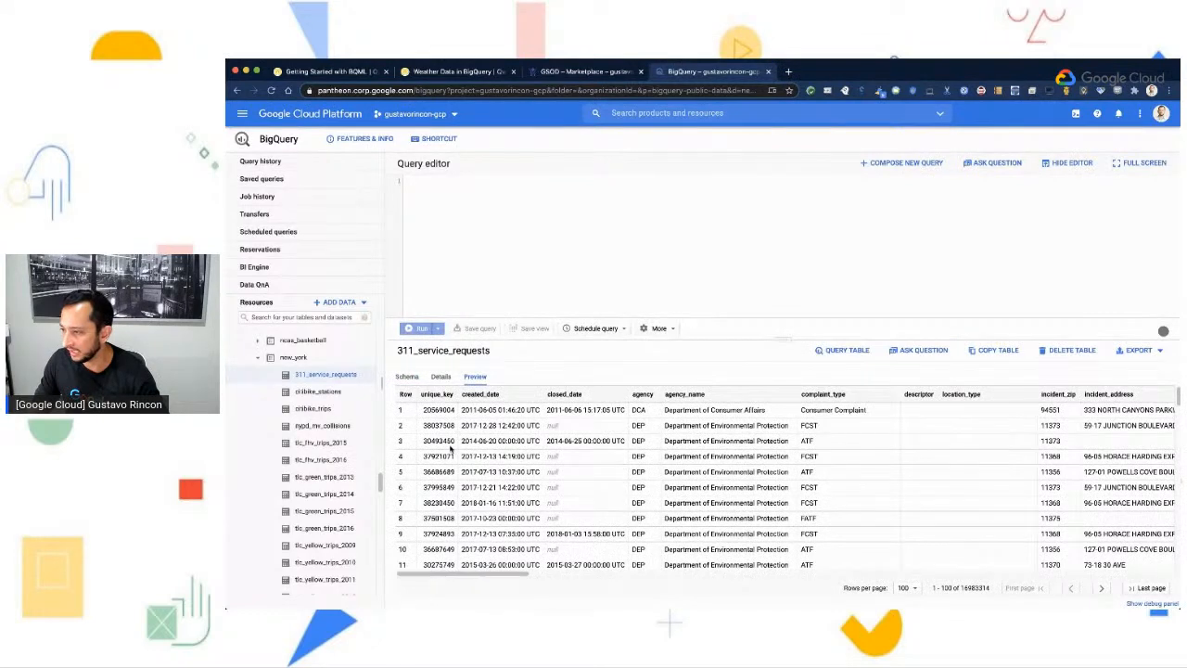
drag(486, 574, 529, 576)
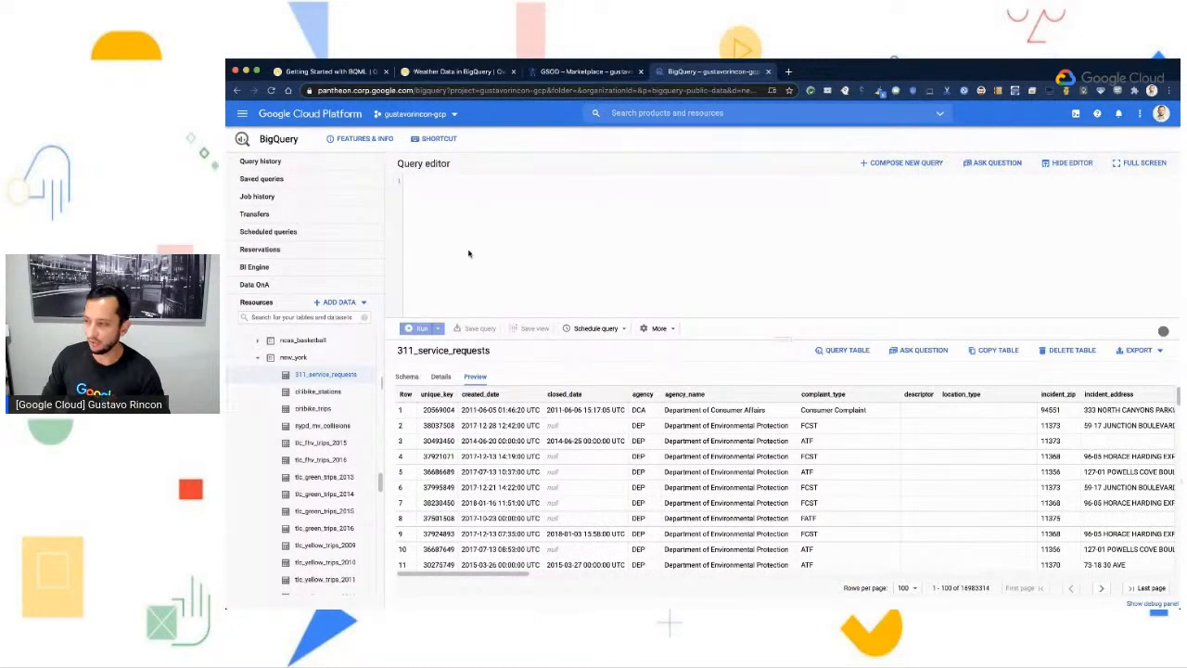
- Run the lab's query counting 311_service_requests complaints by year and complaint_type, ordered by num_complaints descending, and review the top row
text(SELECT   EXTRACT(YEAR   FROM     created_date) AS year,   complaint_type,   COUNT(1) AS num_complaints FROM   `bigquery-public-data.new_york.311_service_requests` GROUP BY   year,   complaint_type ORDER BY   num_complaints DESC)
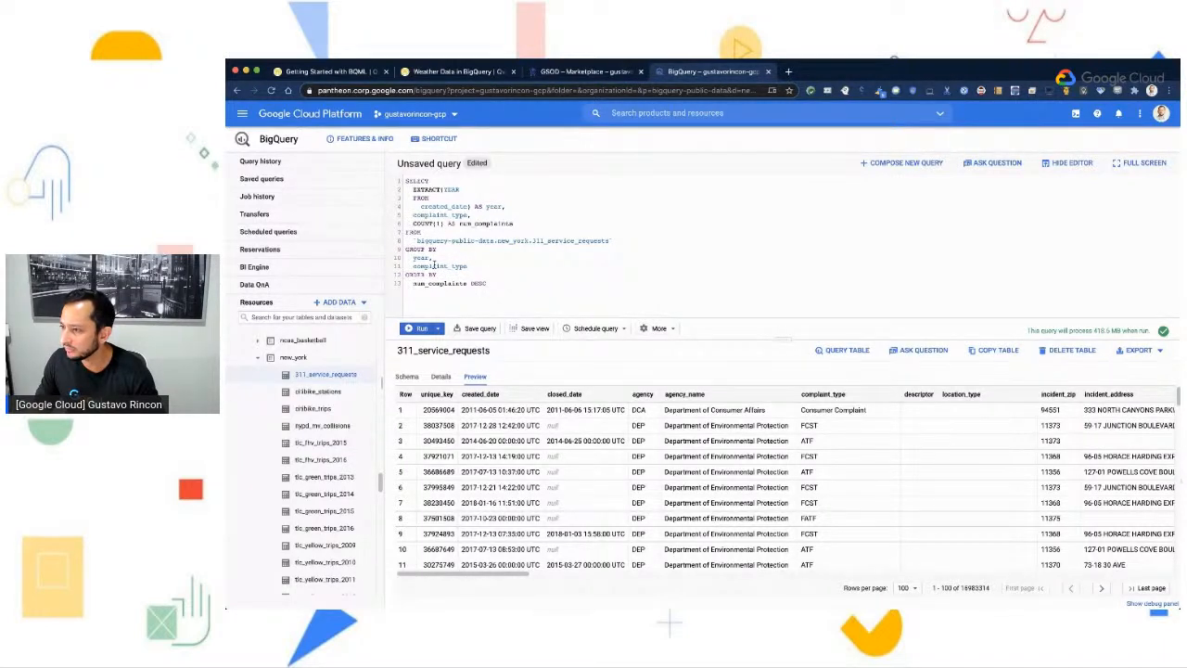
click(420, 332)
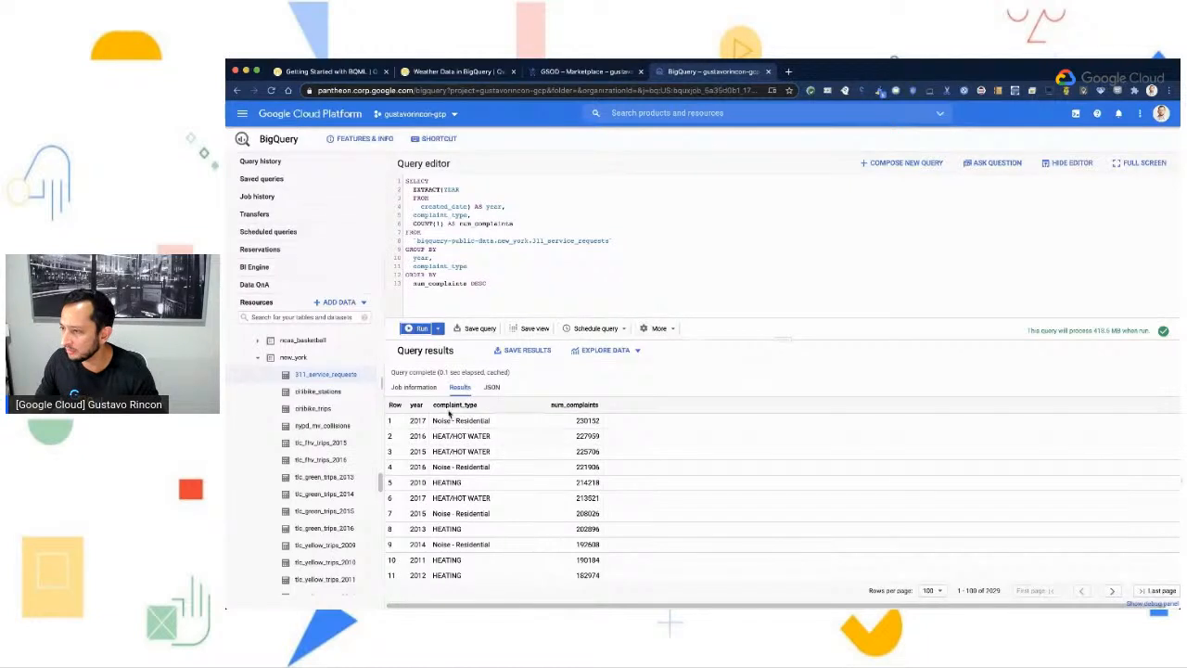
drag(480, 408, 433, 423)
click(418, 431)
click(602, 423)
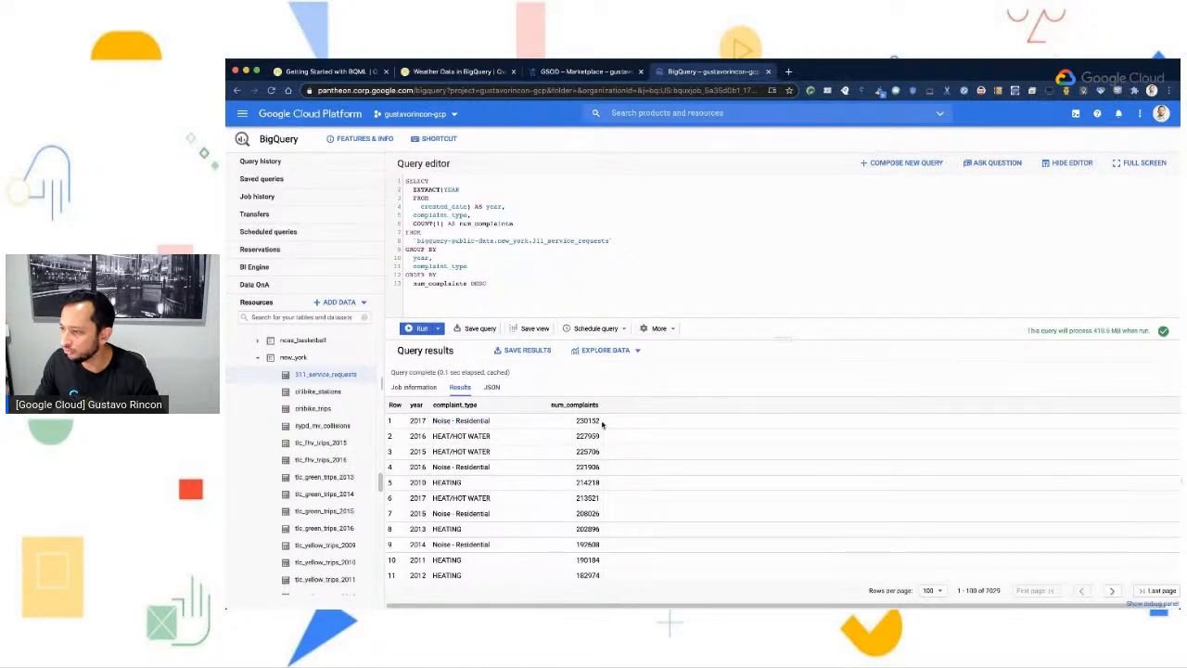
drag(578, 420, 601, 423)
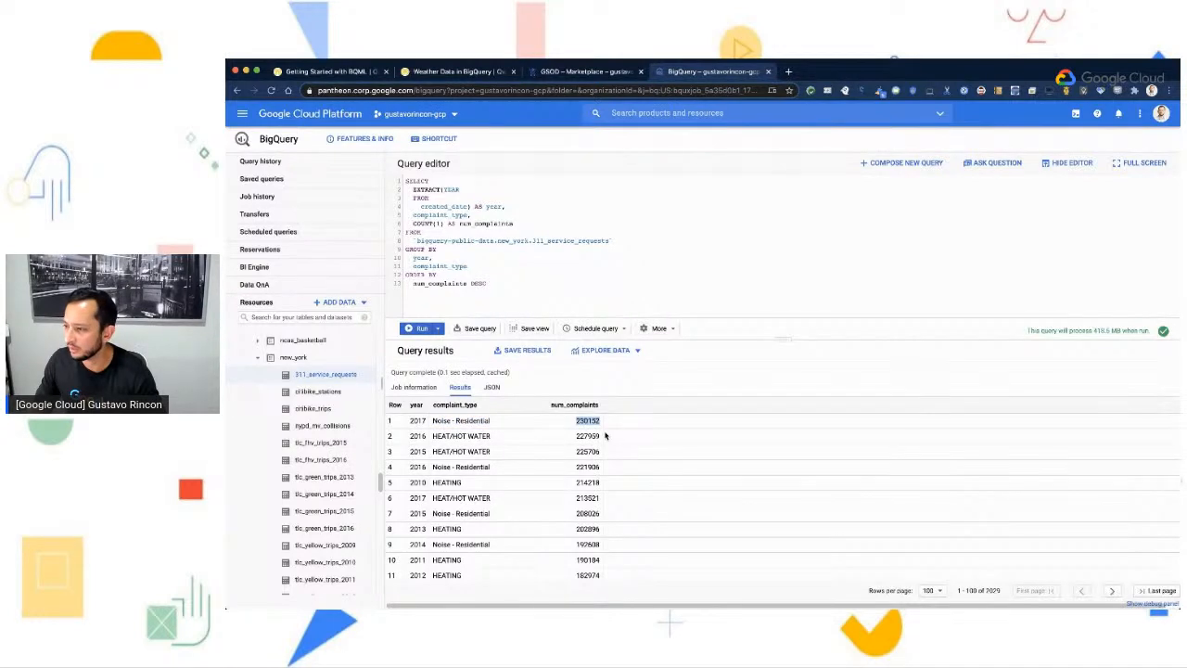
click(491, 449)
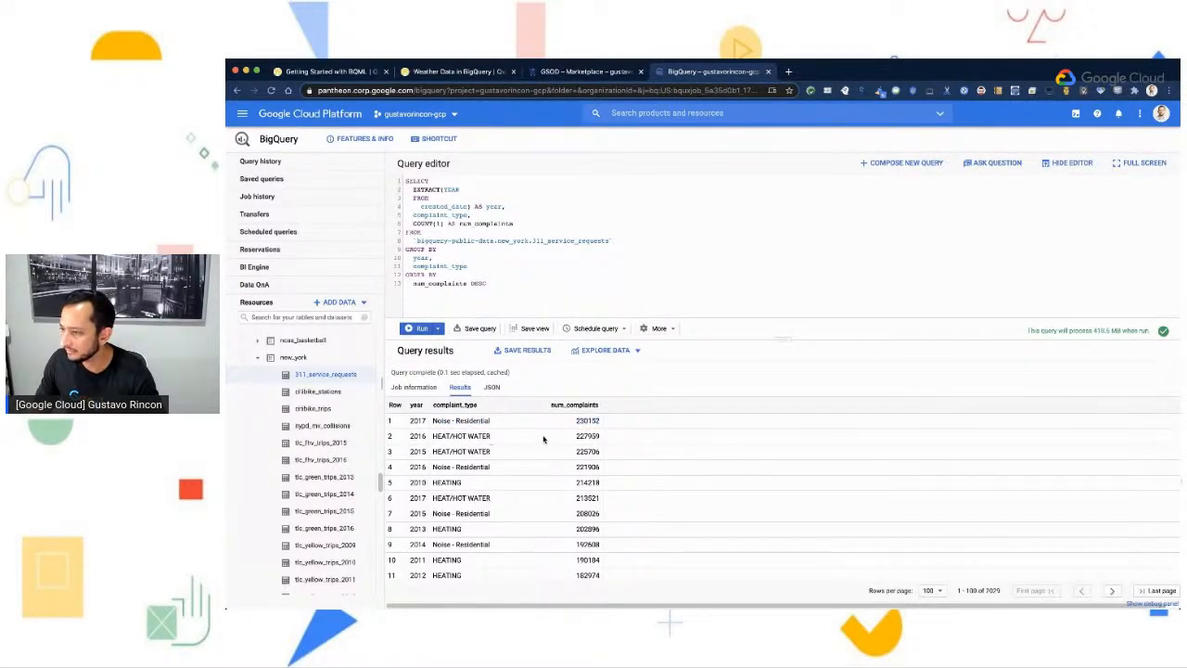
drag(566, 425, 618, 423)
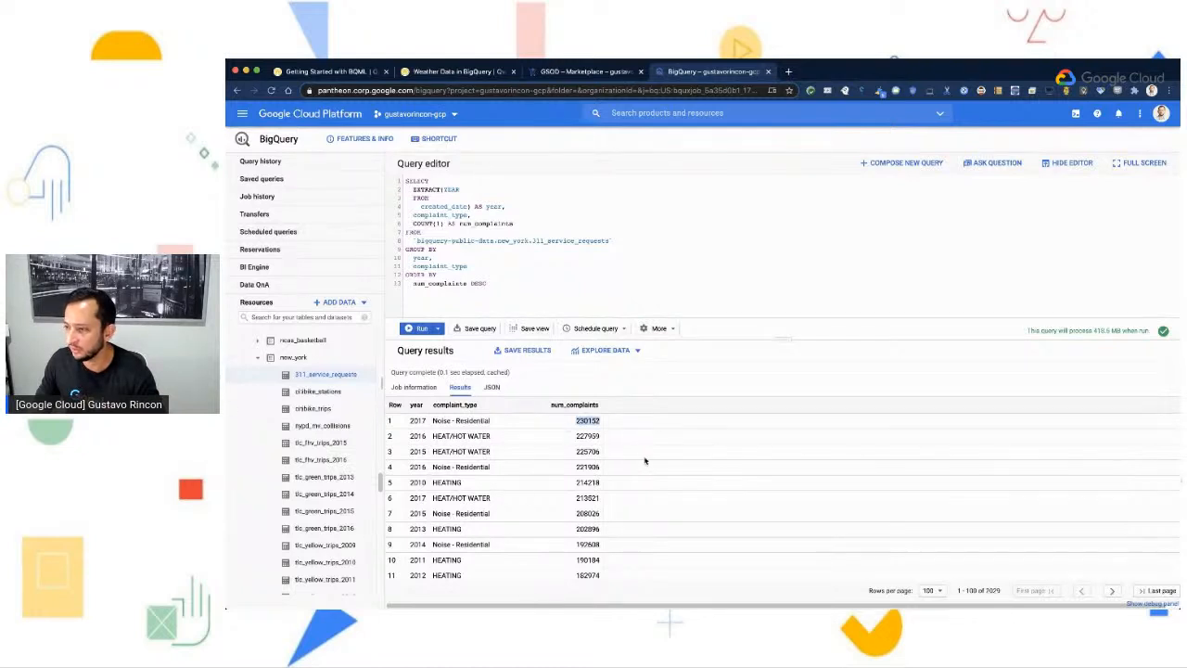
drag(426, 420, 411, 419)
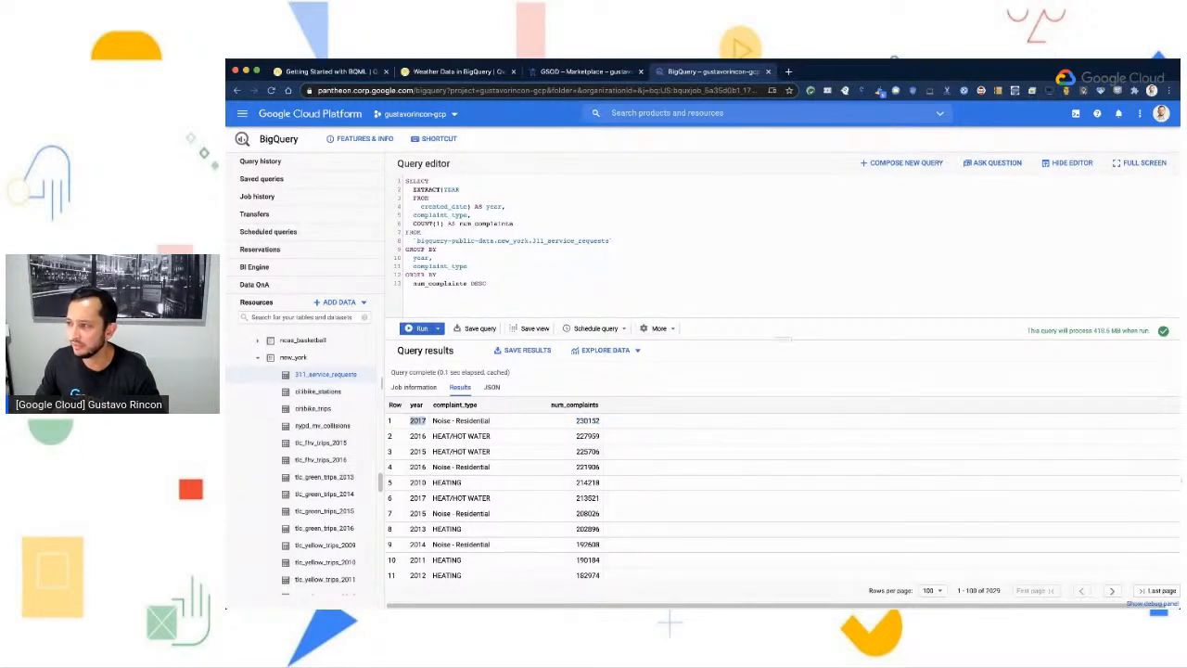
- Return to the Weather Data in BigQuery lab and read how to create the dataset for saving weather data
click(448, 73)
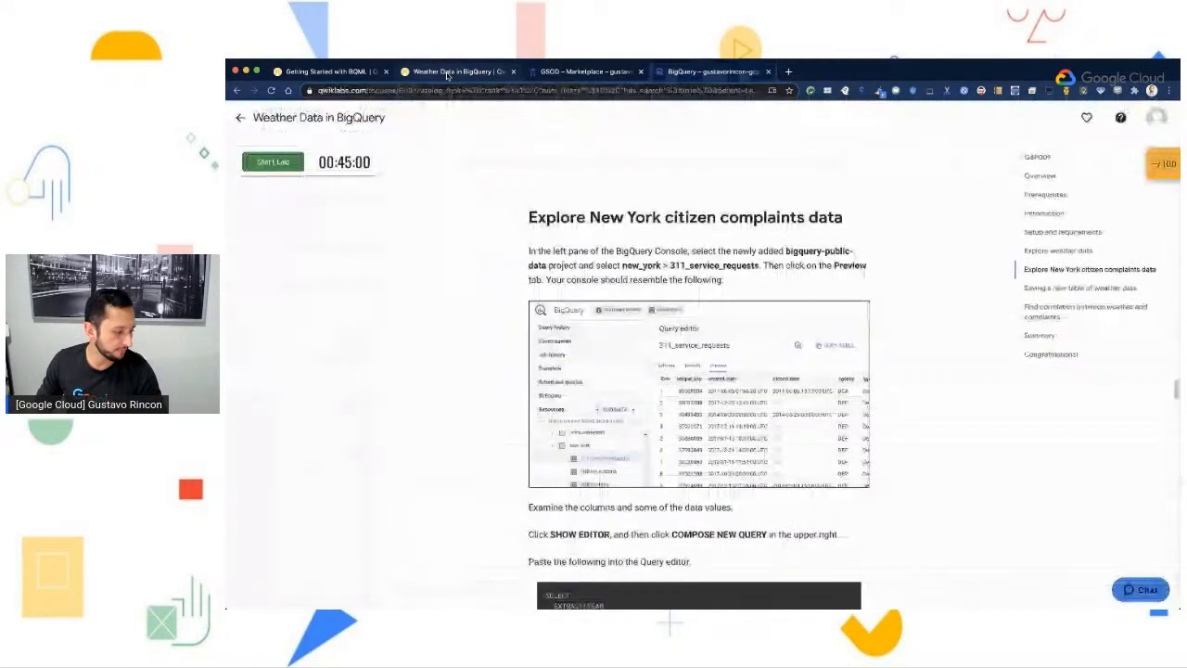
scroll(747, 449, down, 4)
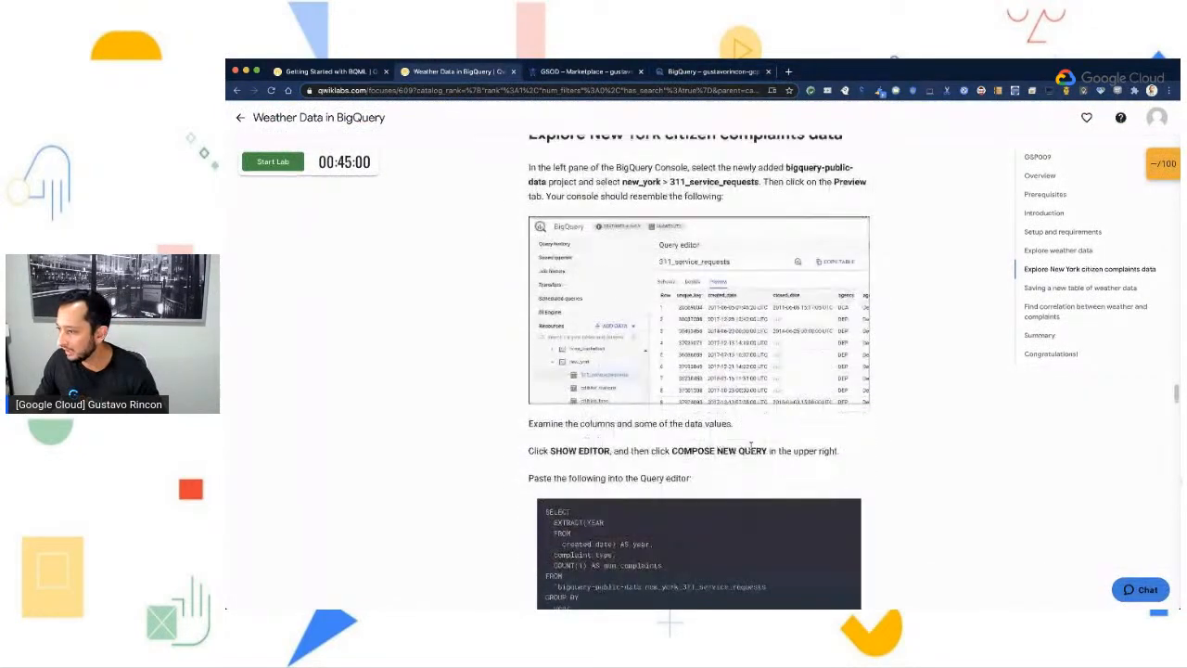
scroll(749, 439, down, 1)
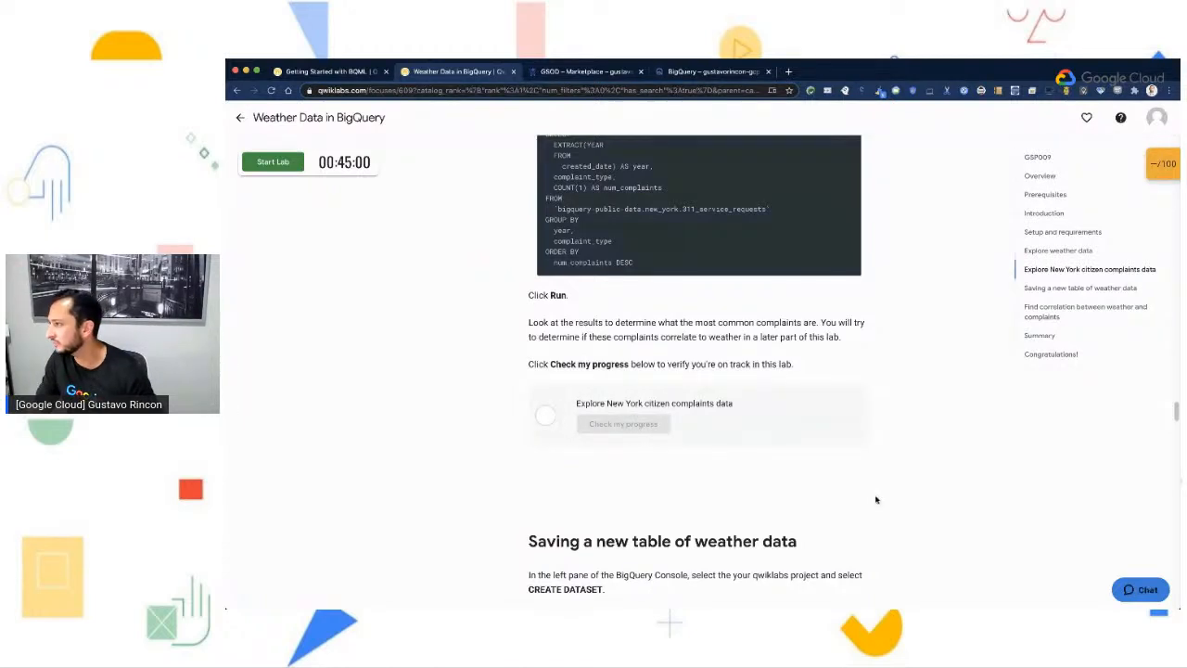
scroll(874, 498, down, 4)
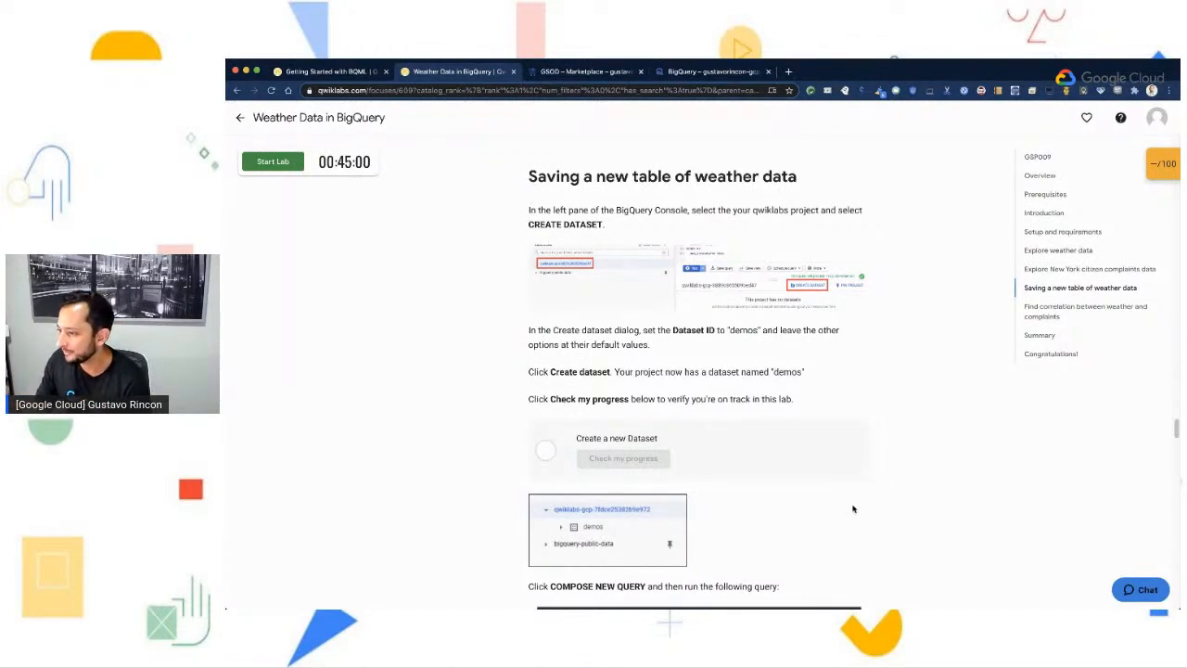
scroll(756, 464, up, 1)
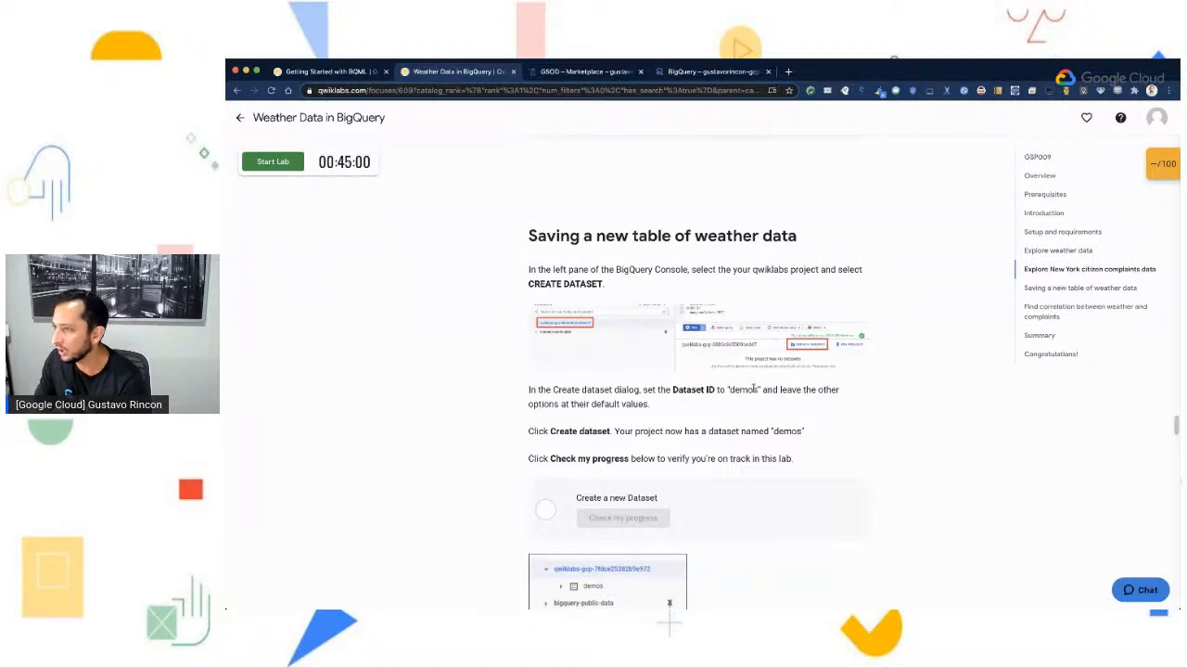
- Switch back to the BigQuery console, collapse bigquery-public-data and select the personal project in the resources
click(691, 72)
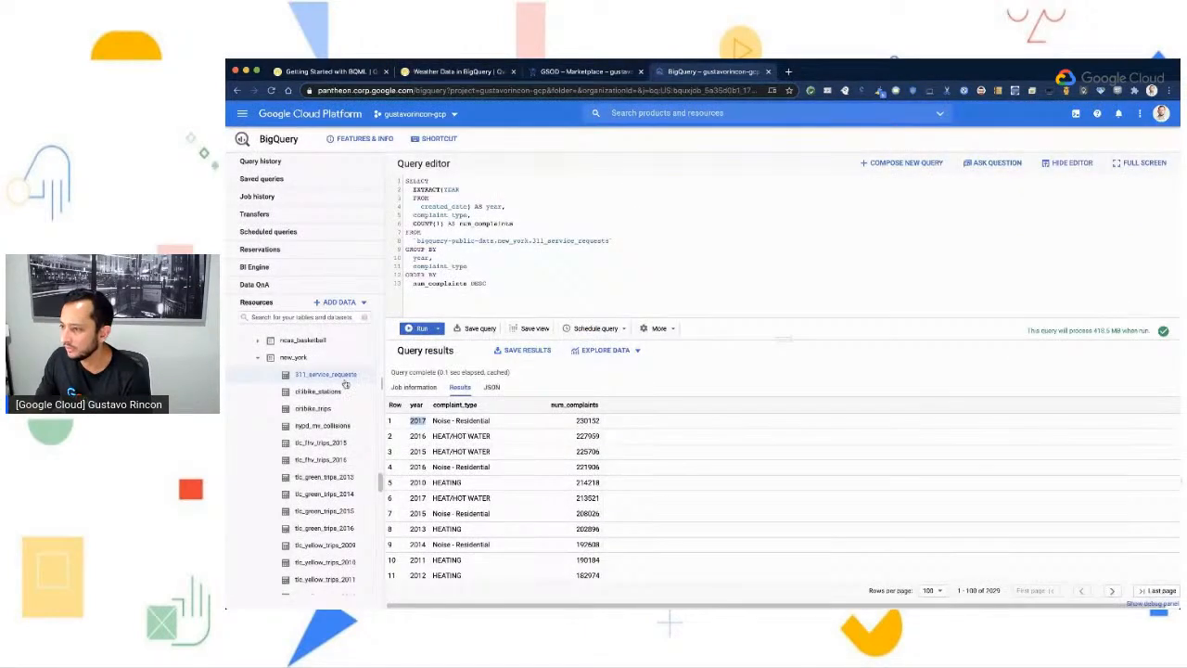
scroll(338, 385, up, 2)
scroll(337, 386, up, 15)
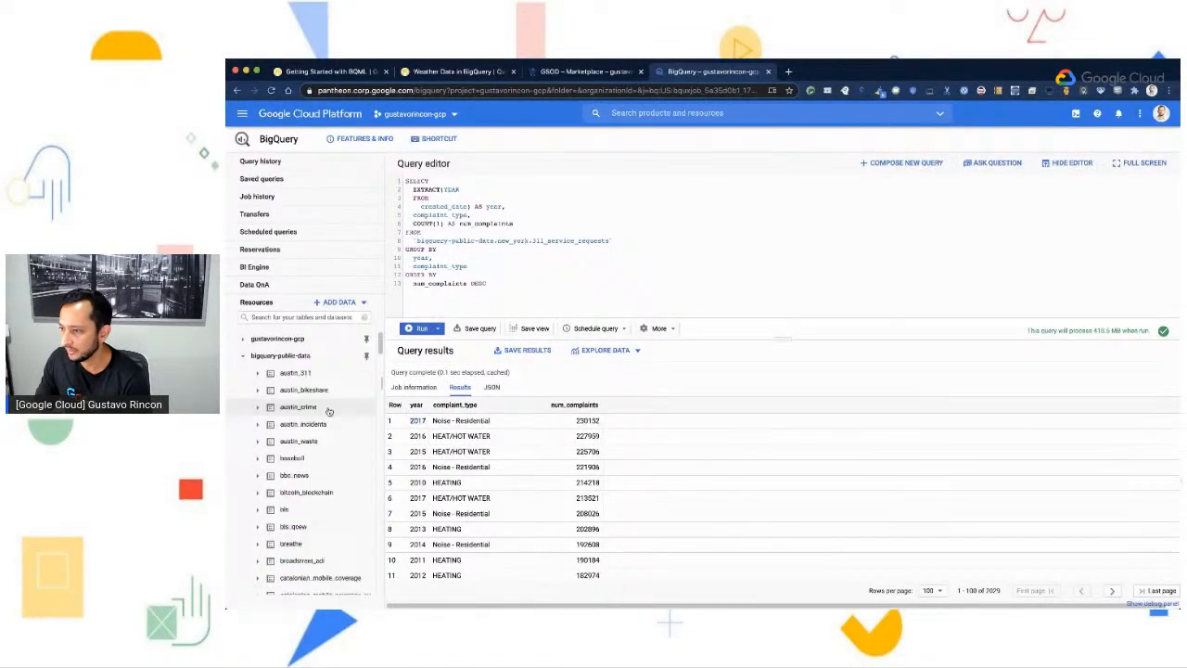
click(243, 356)
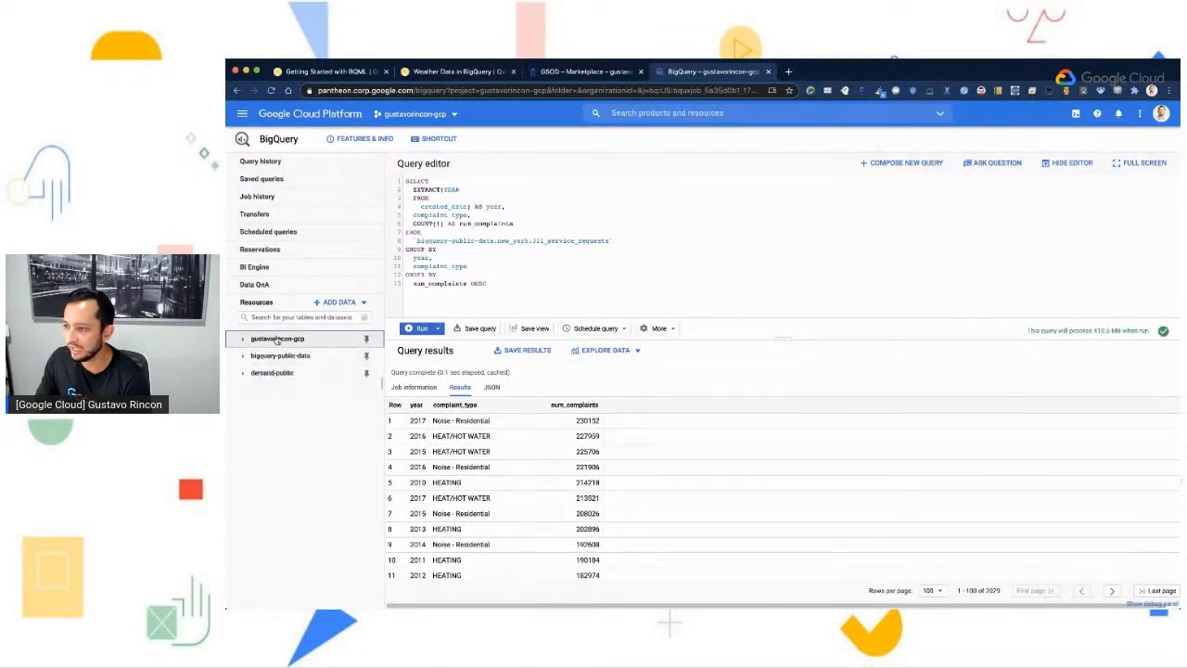
click(276, 339)
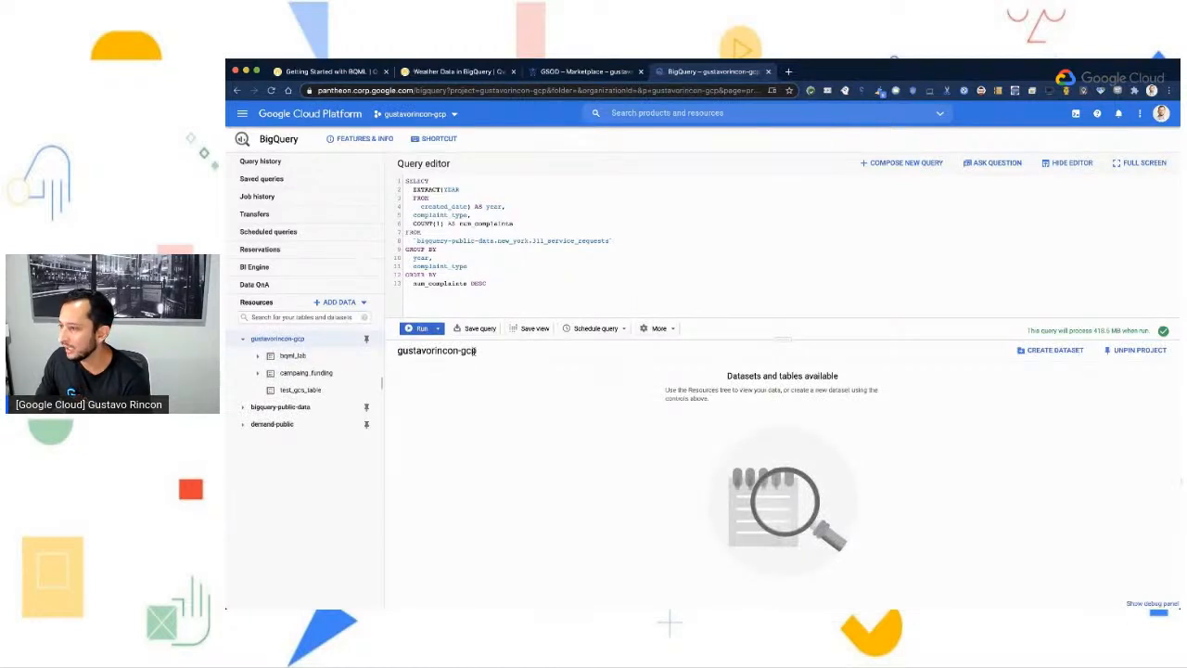
- Create a dataset with the ID demos, keeping the default options, and open it
click(1051, 350)
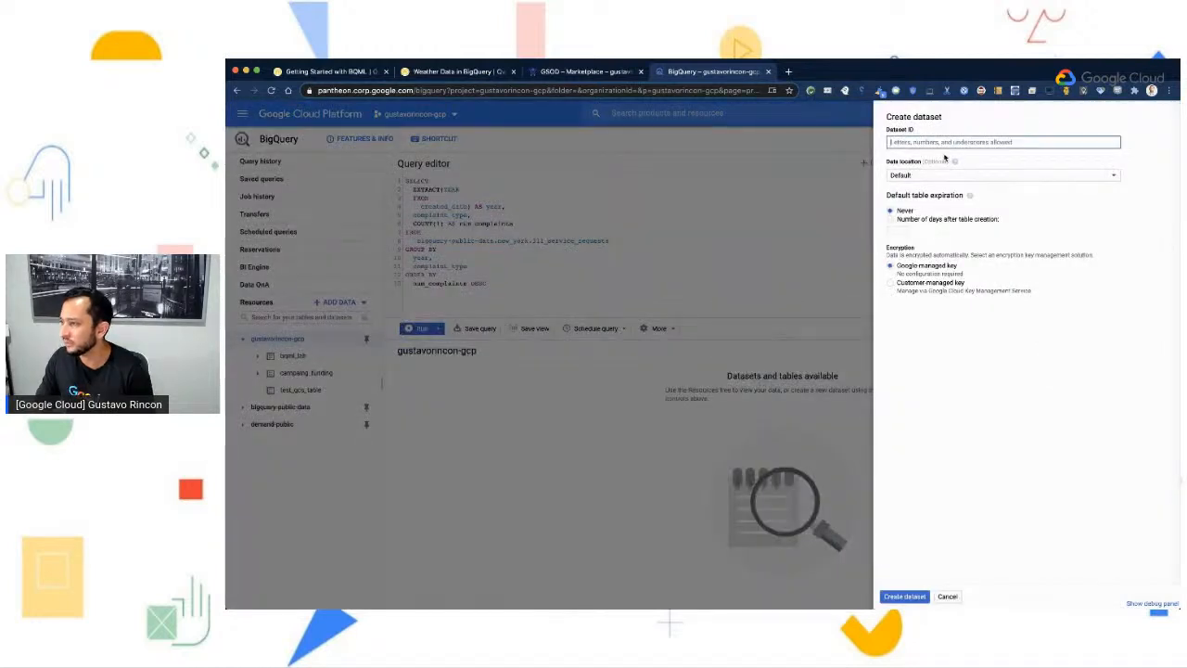
text(demos)
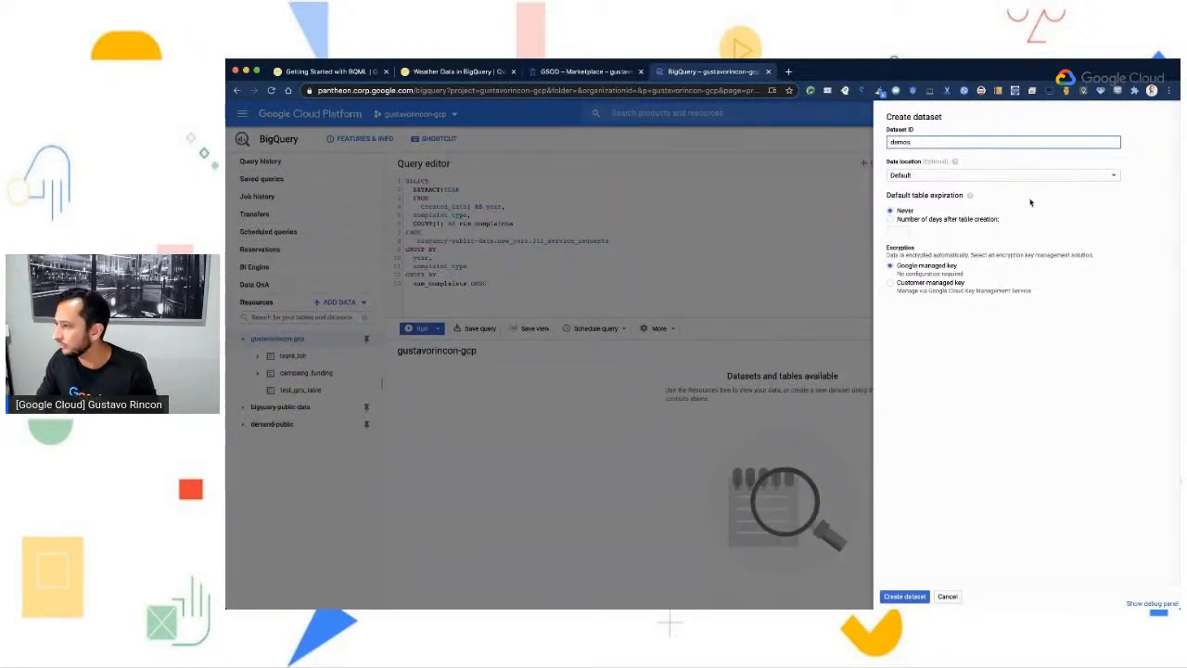
click(908, 597)
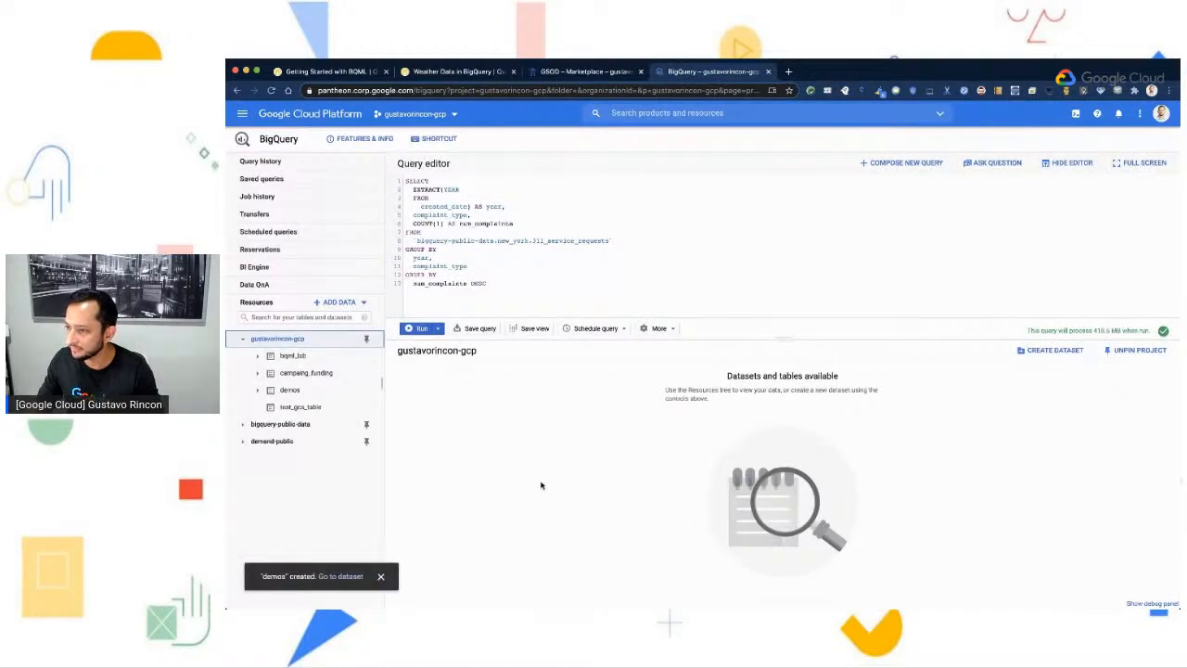
click(289, 391)
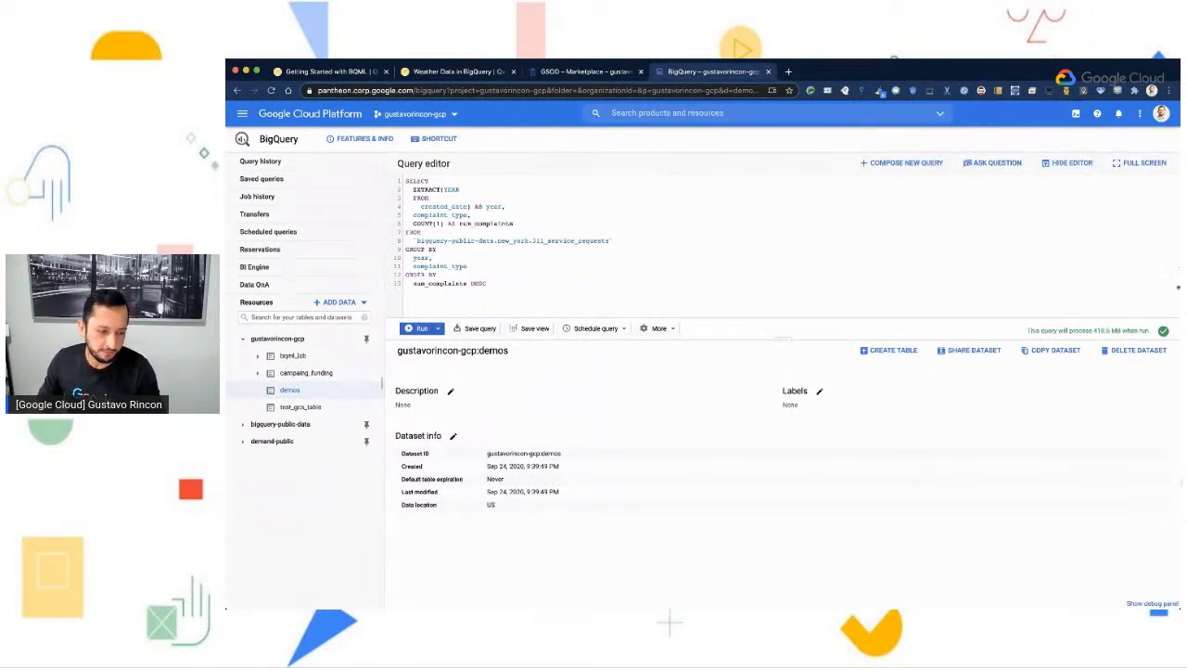
- Read the lab's weather query and the query settings for saving its results to a destination table in the demos dataset
click(459, 71)
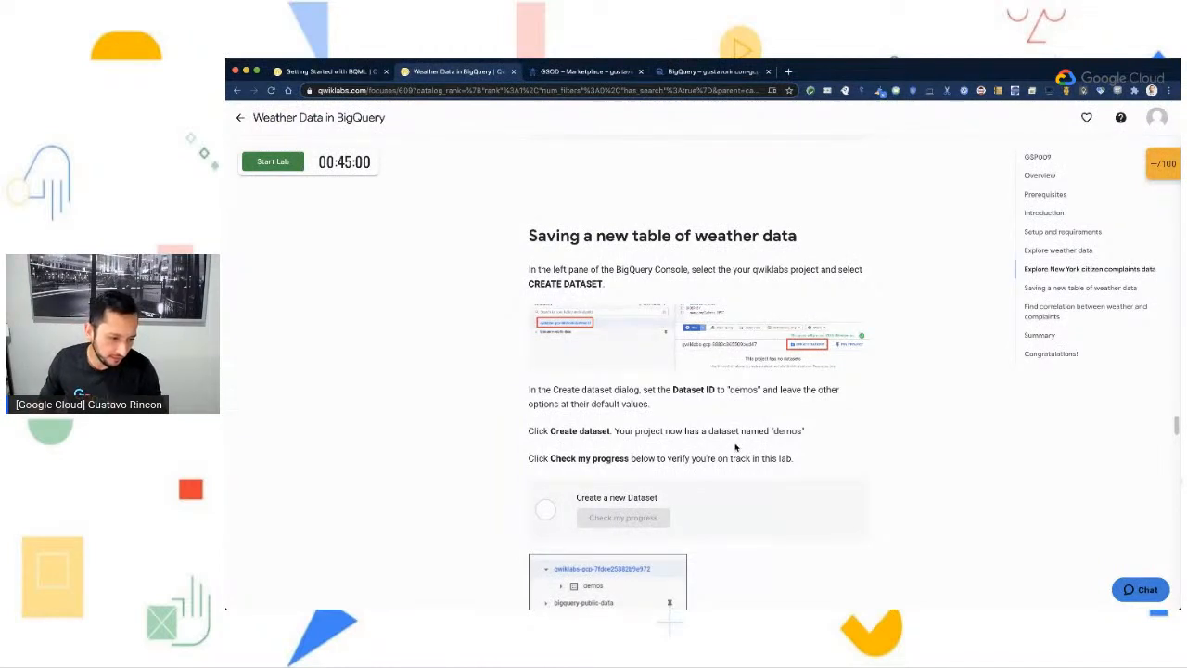
scroll(662, 383, down, 1)
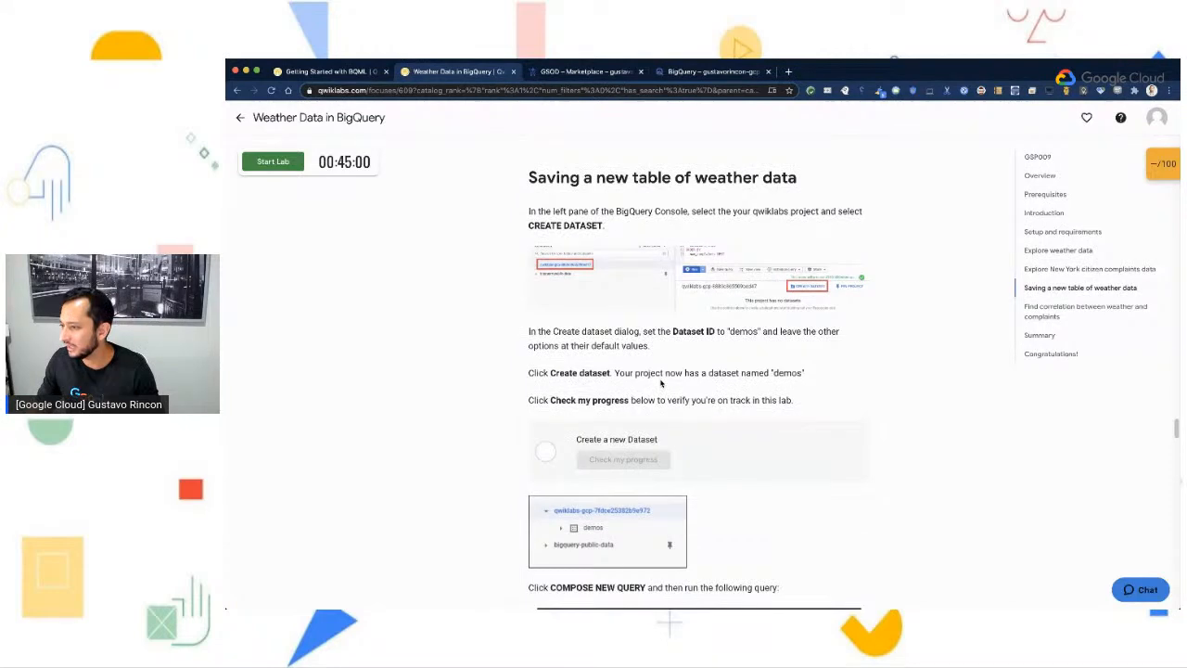
scroll(597, 427, down, 1)
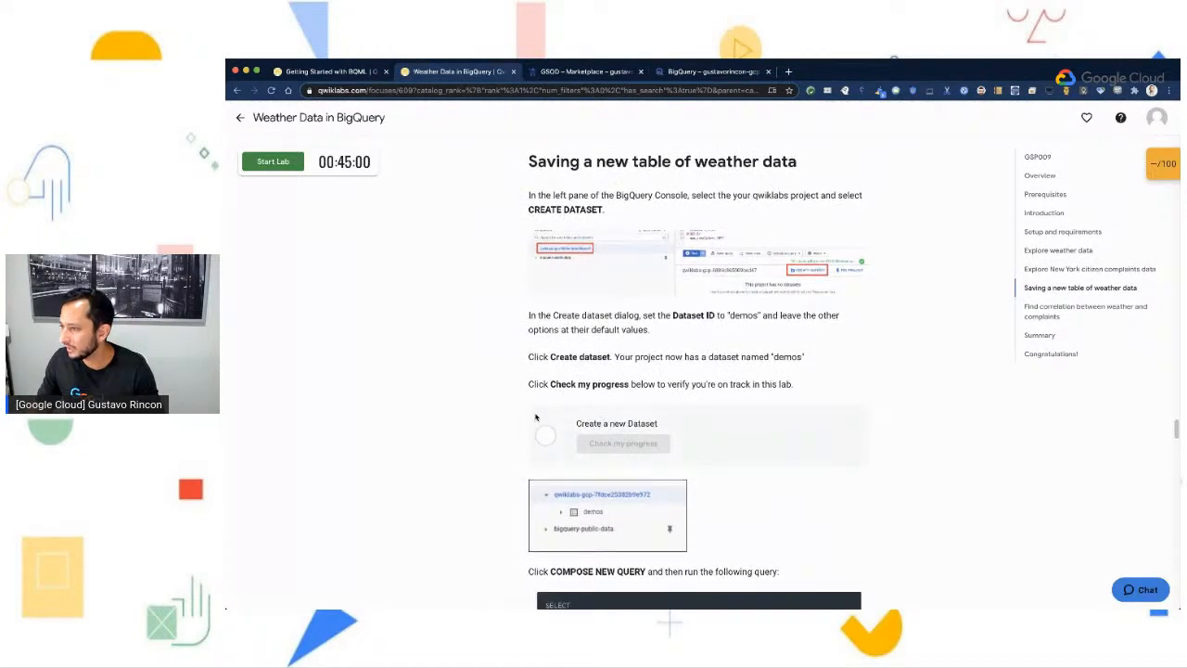
scroll(568, 440, down, 2)
scroll(674, 419, down, 2)
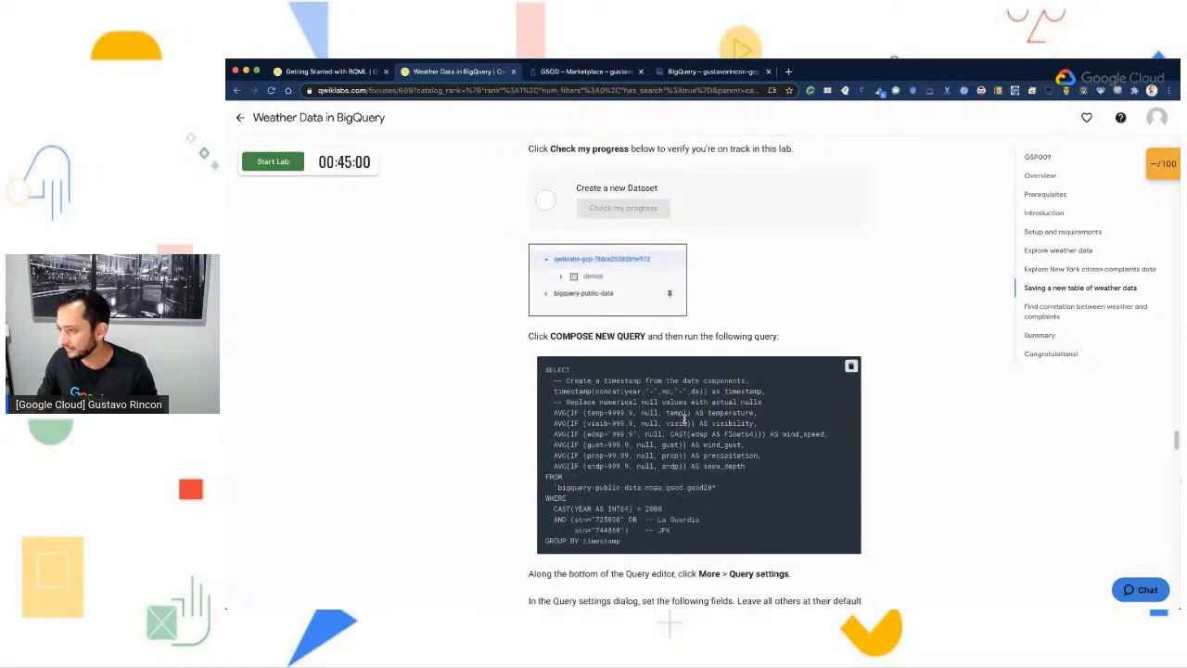
scroll(588, 429, down, 3)
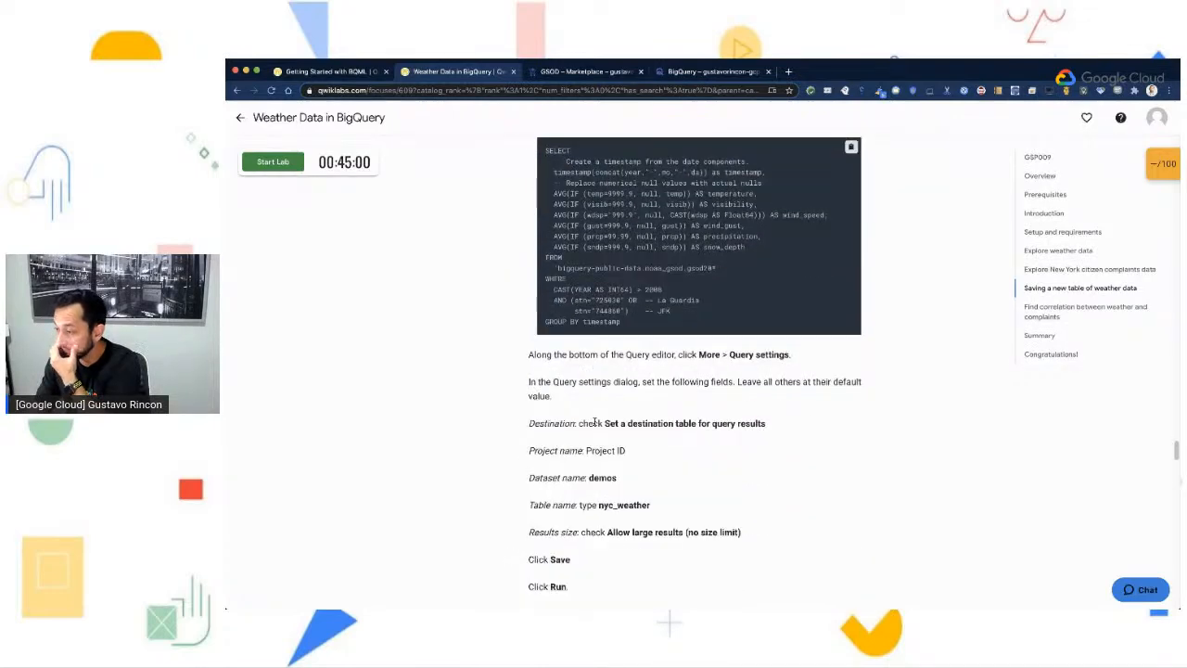
scroll(594, 419, up, 1)
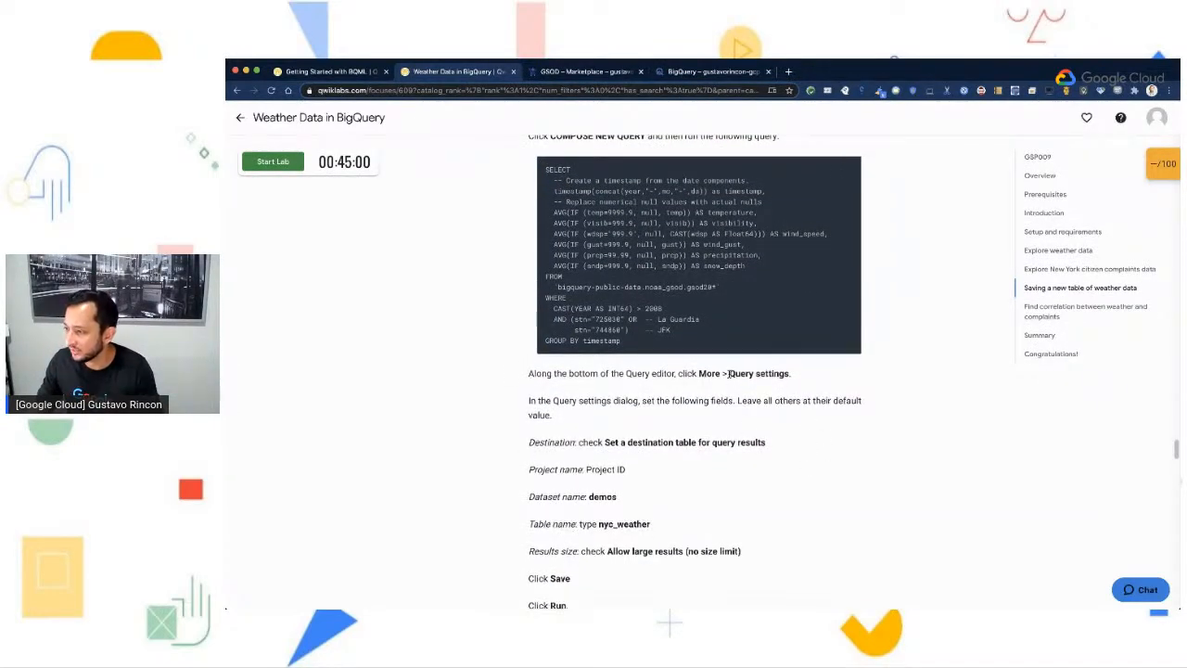
scroll(747, 481, down, 1)
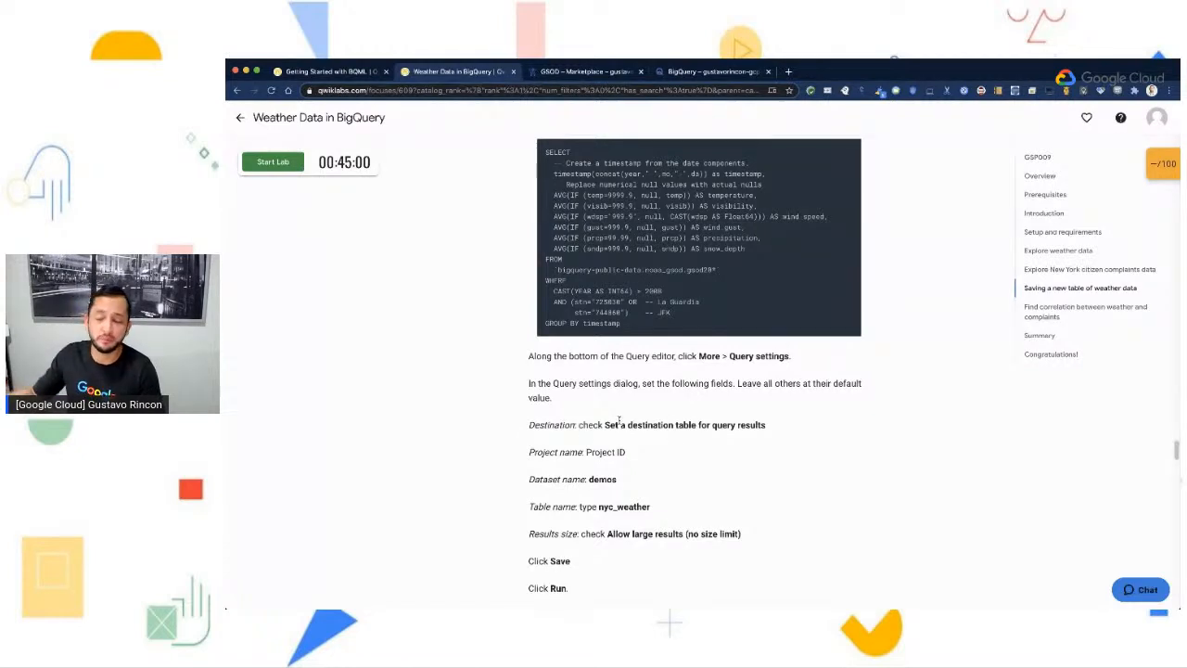
scroll(845, 443, down, 3)
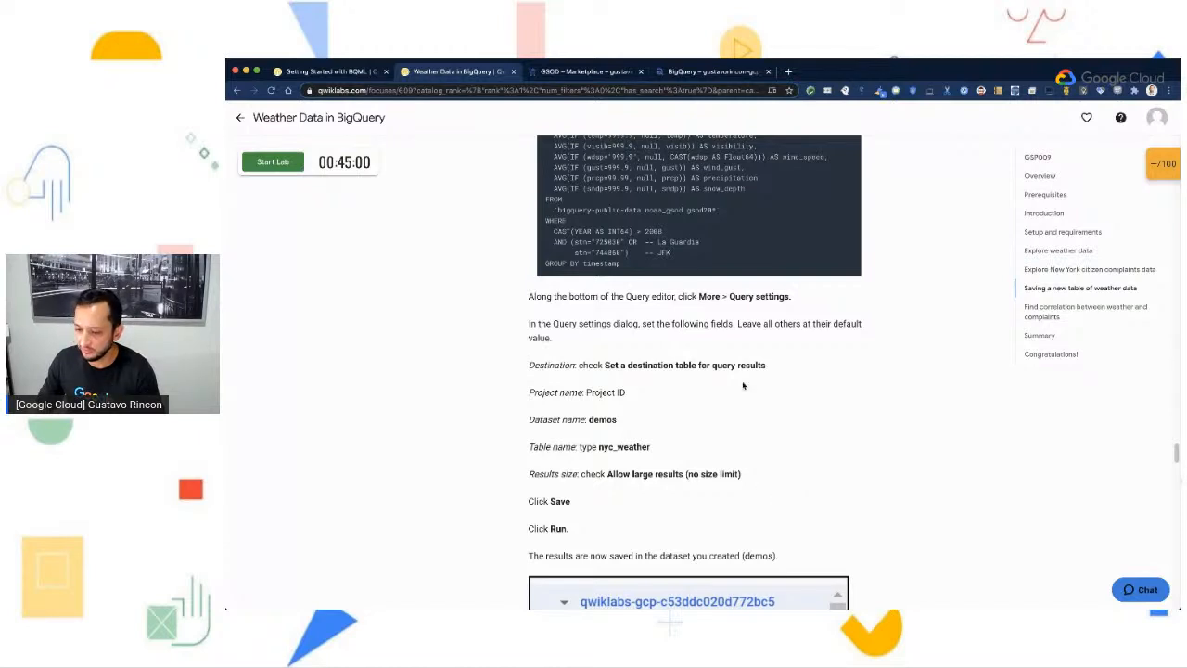
scroll(690, 267, up, 1)
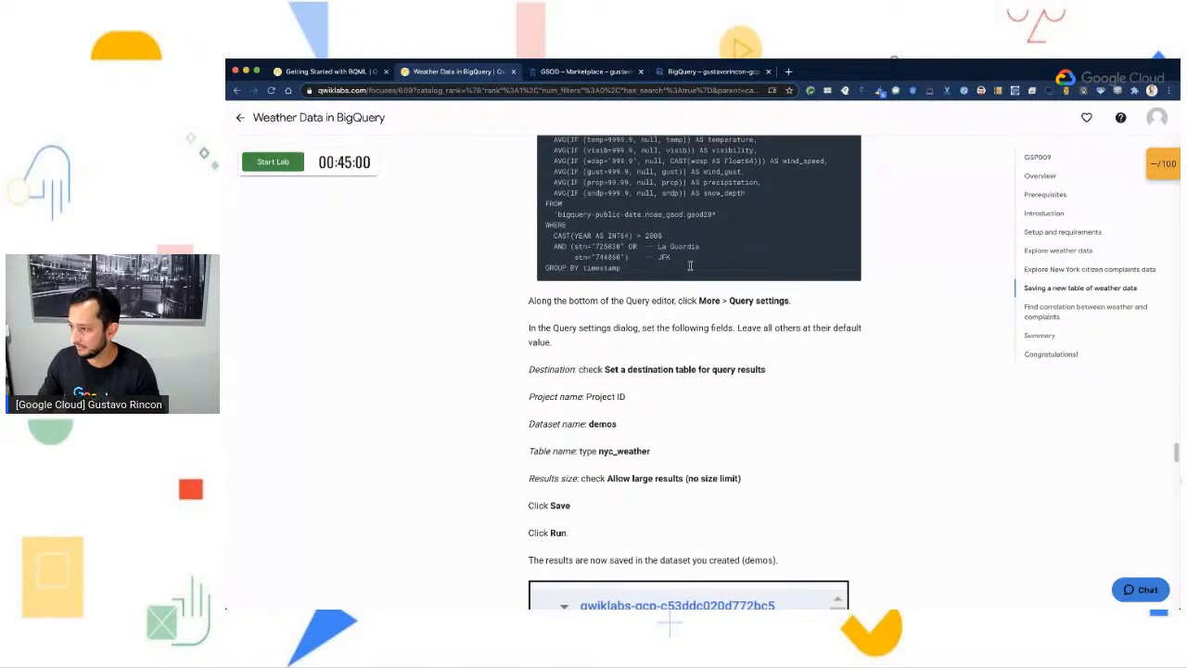
- Return to the BigQuery console and paste the lab's weather query into a new query
scroll(690, 266, up, 2)
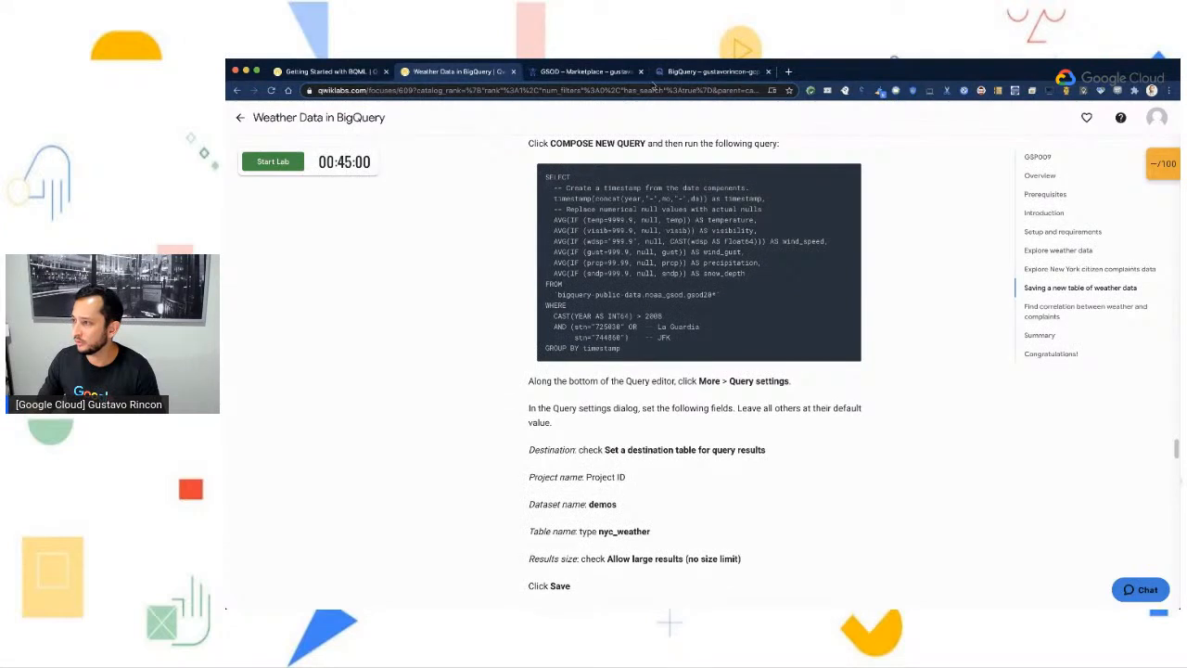
click(670, 73)
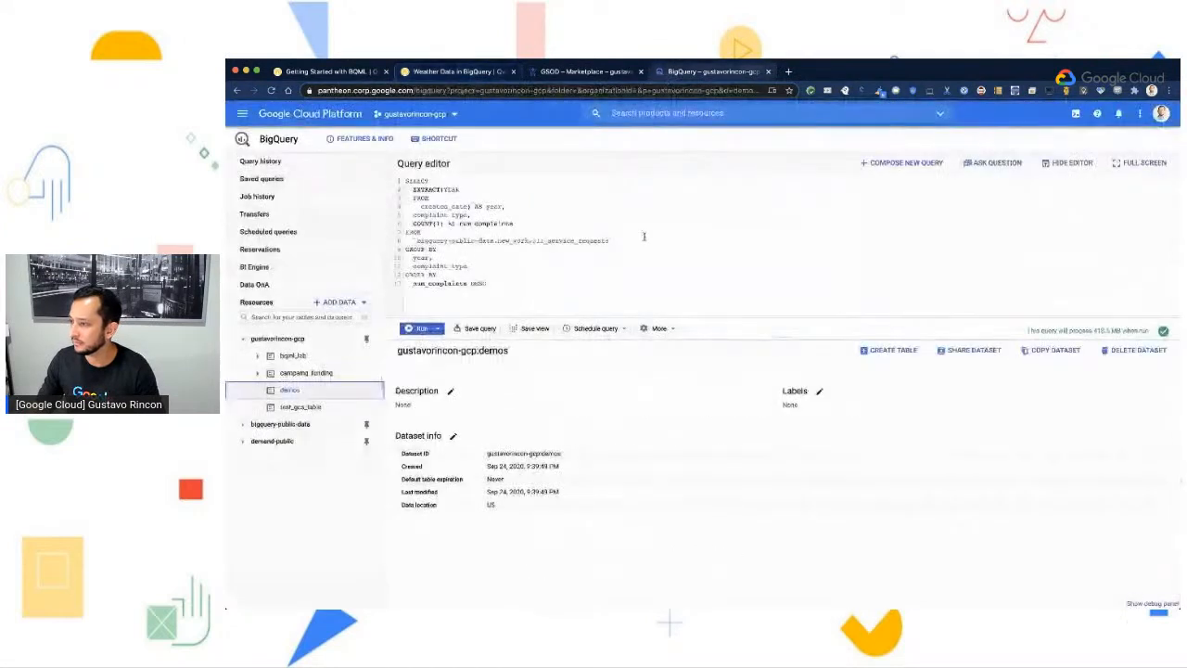
click(878, 165)
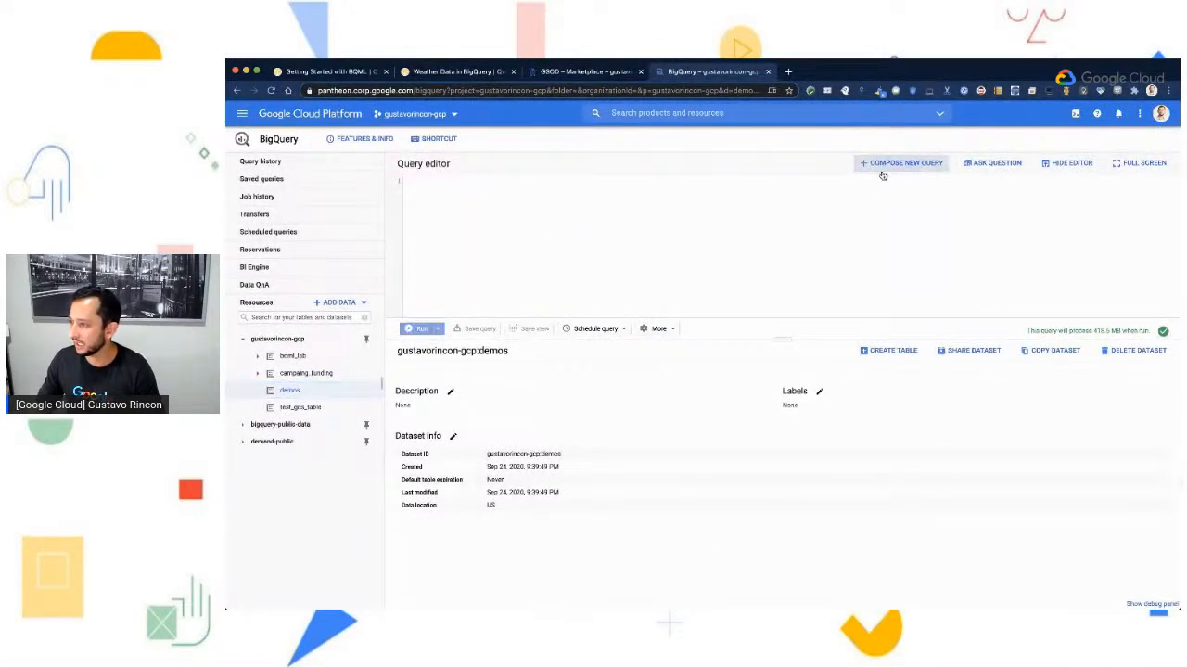
text(SELECT   -- Create a timestamp from the date components.   timestamp(concat(year,"-",mo,"-",da)) as timestamp,   -- Replace numerical null values with actual nulls   AVG(IF (temp=9999.9, null, temp)) AS temperature,   AVG(IF (visib=999.9, null, visib)) AS visibility,   AVG(IF (wdsp="999.9", null, CAST(wdsp AS Float64))) AS wind_speed,   AVG(IF (gust=999.9, null, gust)) AS wind_gust,   AVG(IF (prcp=99.99, null, prcp)) AS precipitation,   AVG(IF (sndp=999.9, null, sndp)) AS snow_depth FROM   `bigquery-public-data.noaa_gsod.gsod20*` WHERE   CAST(YEAR AS INT64) > 2008   AND (stn="725030" OR  -- La Guardia        stn="744860")    -- JFK GROUP BY timestamp)
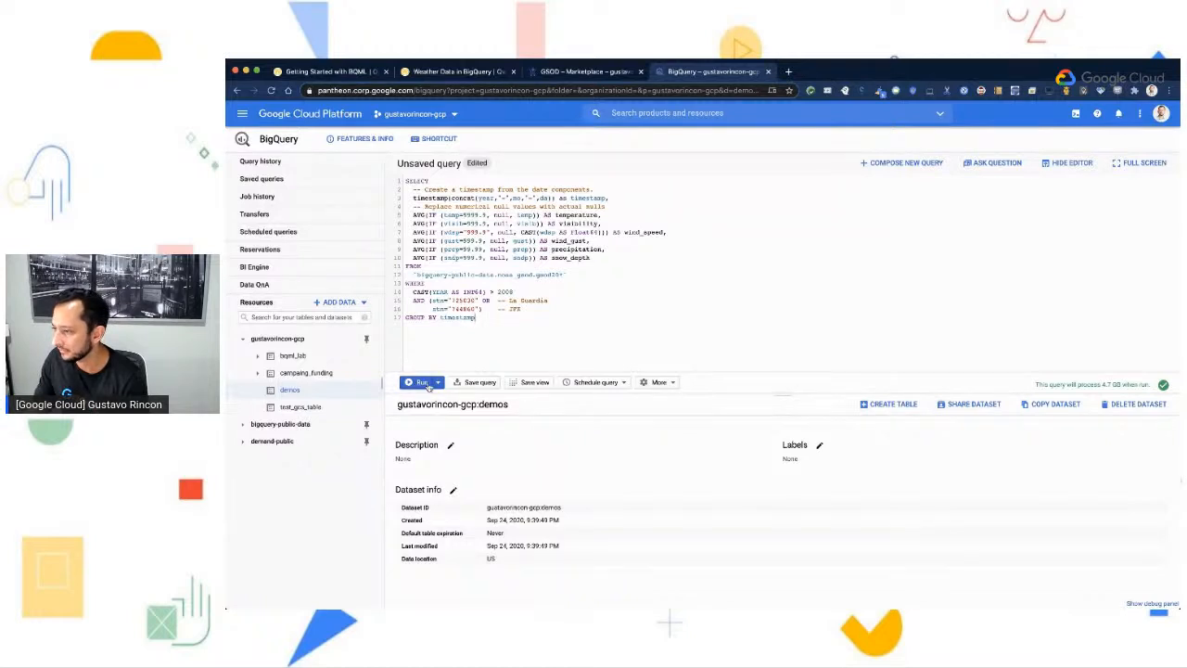
- In the query settings, set a destination table for the results in the demos dataset and allow large results with no size limit
click(673, 383)
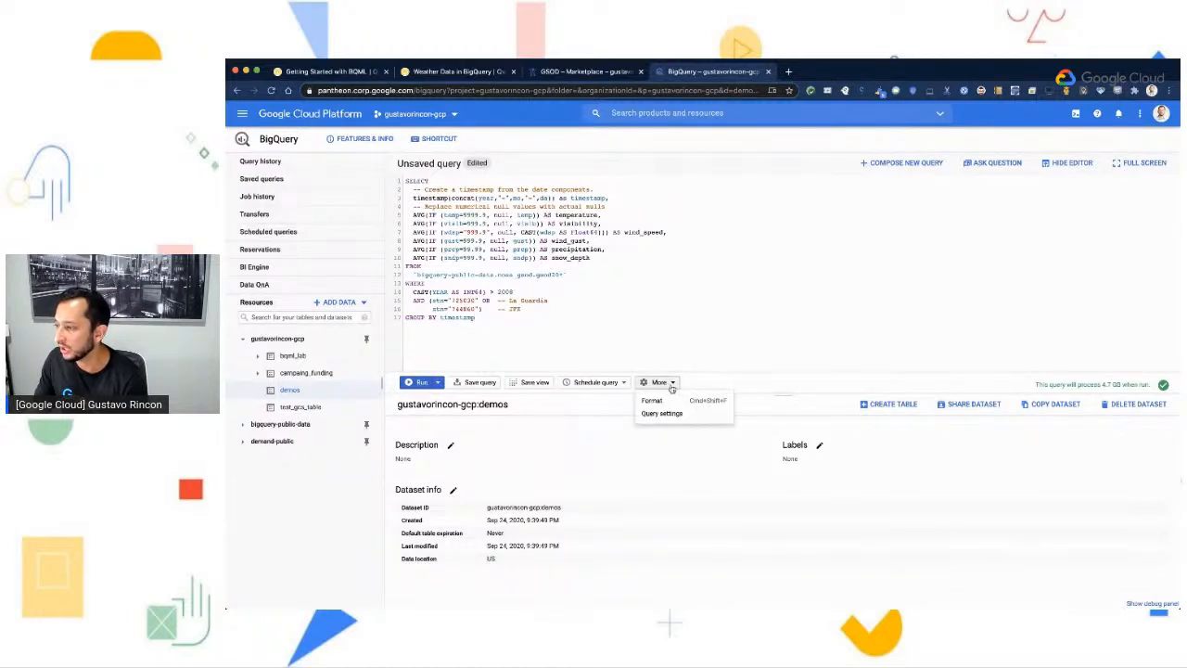
click(668, 414)
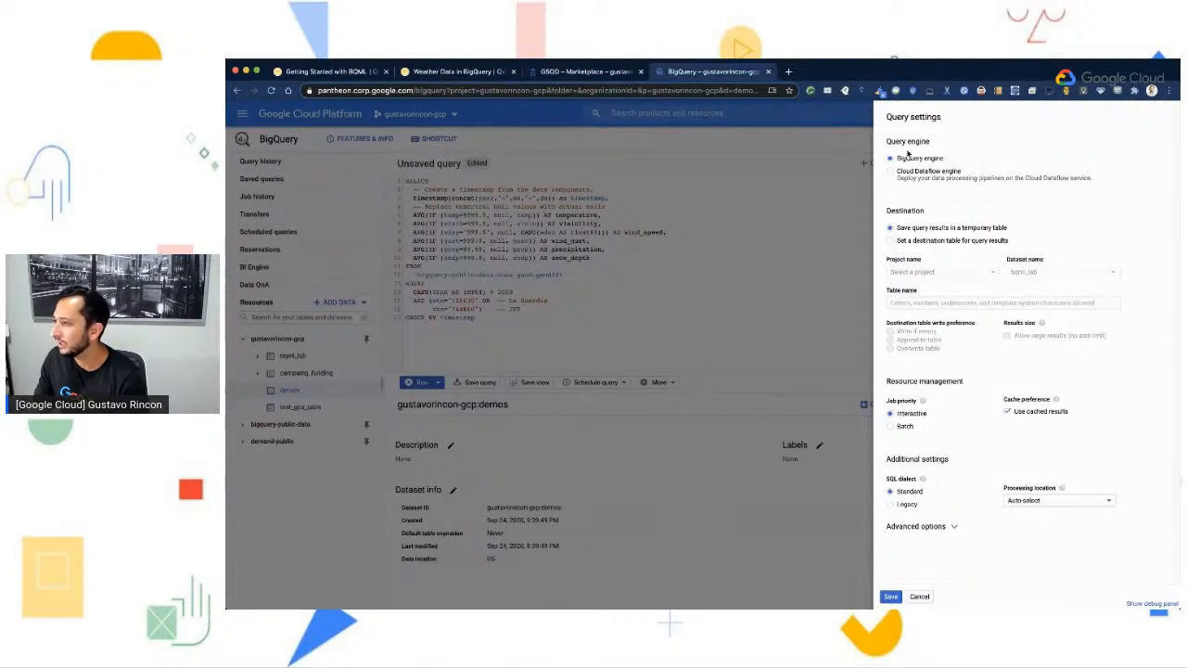
drag(886, 212, 928, 214)
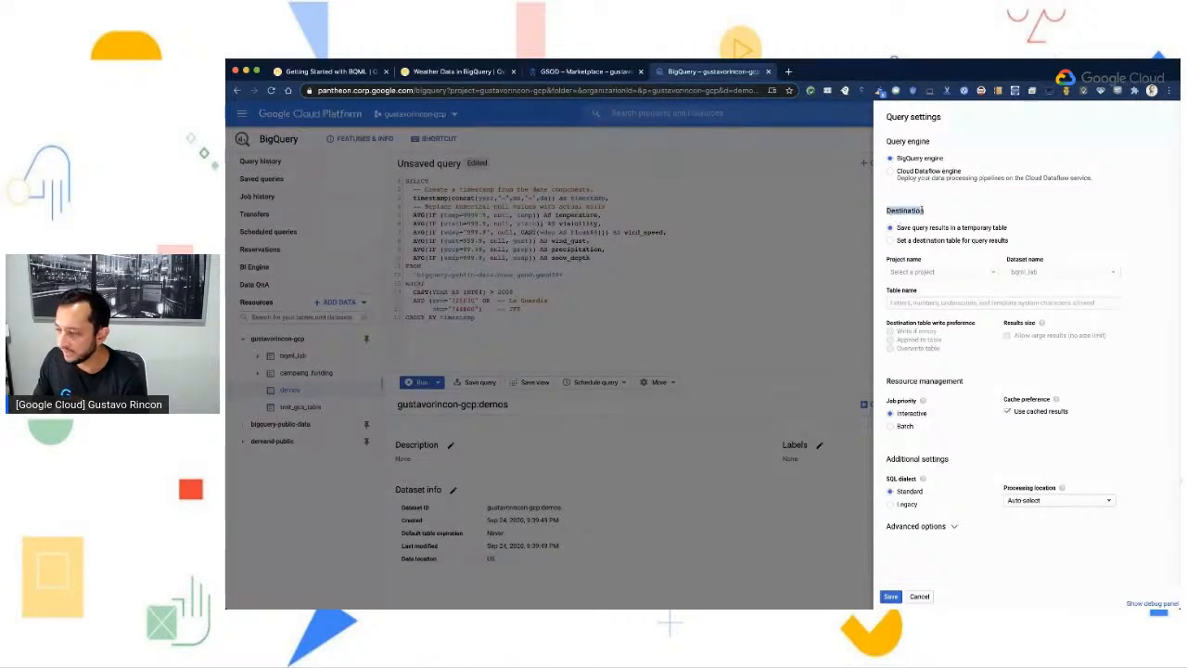
click(892, 242)
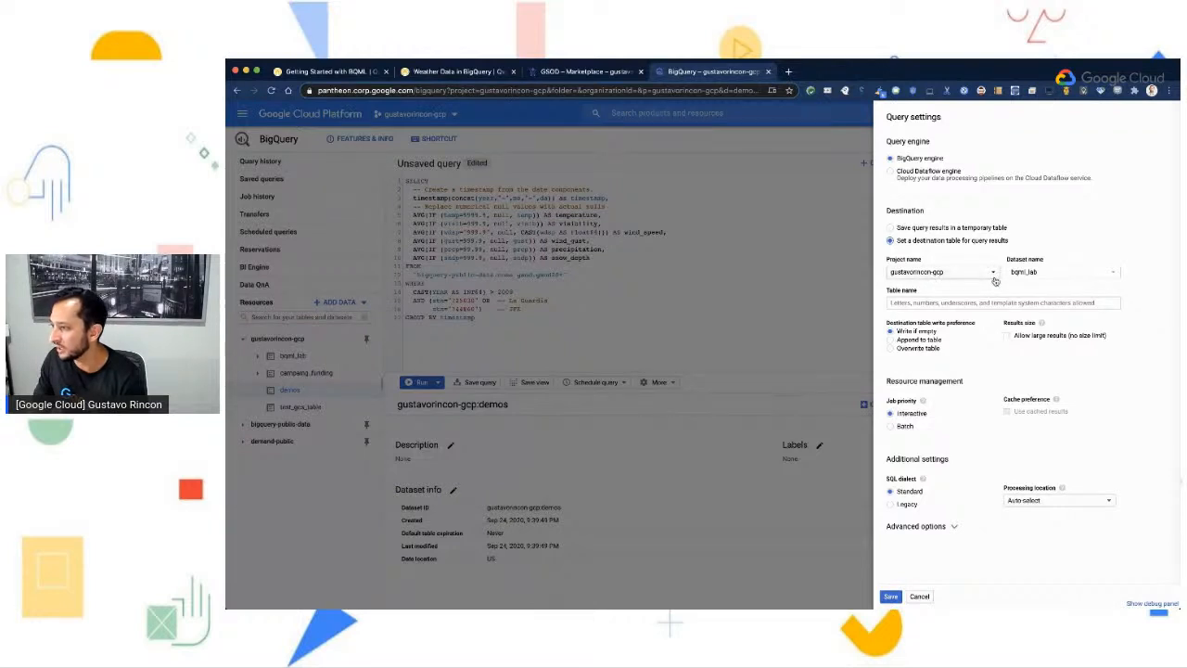
click(1105, 279)
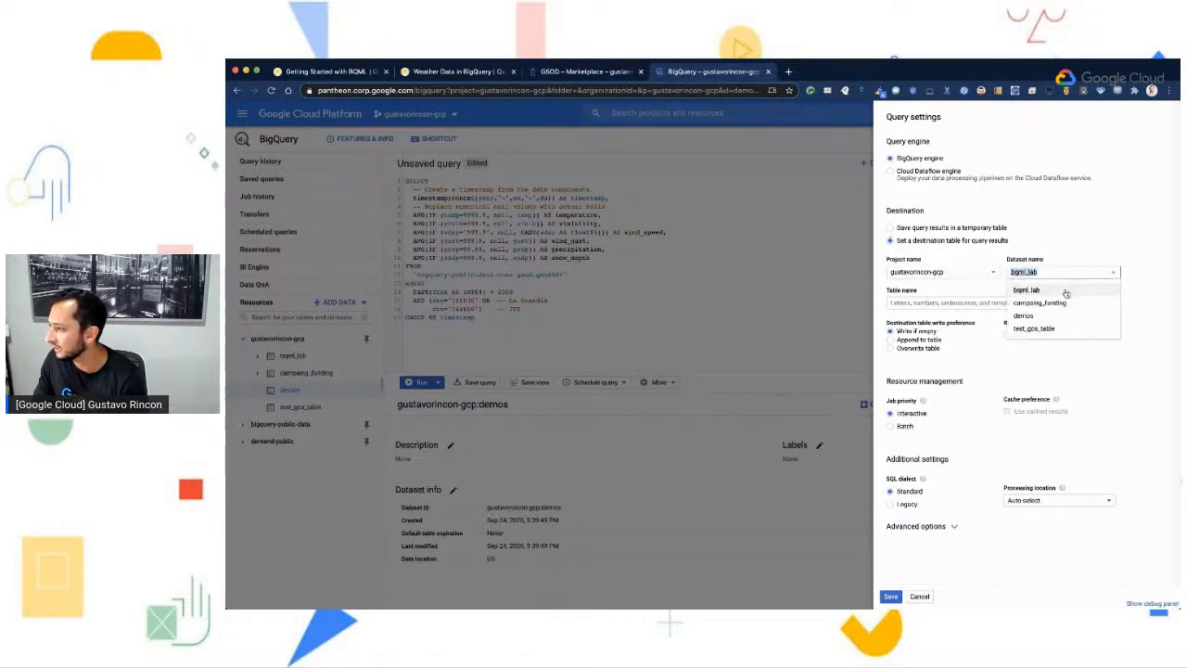
click(1052, 316)
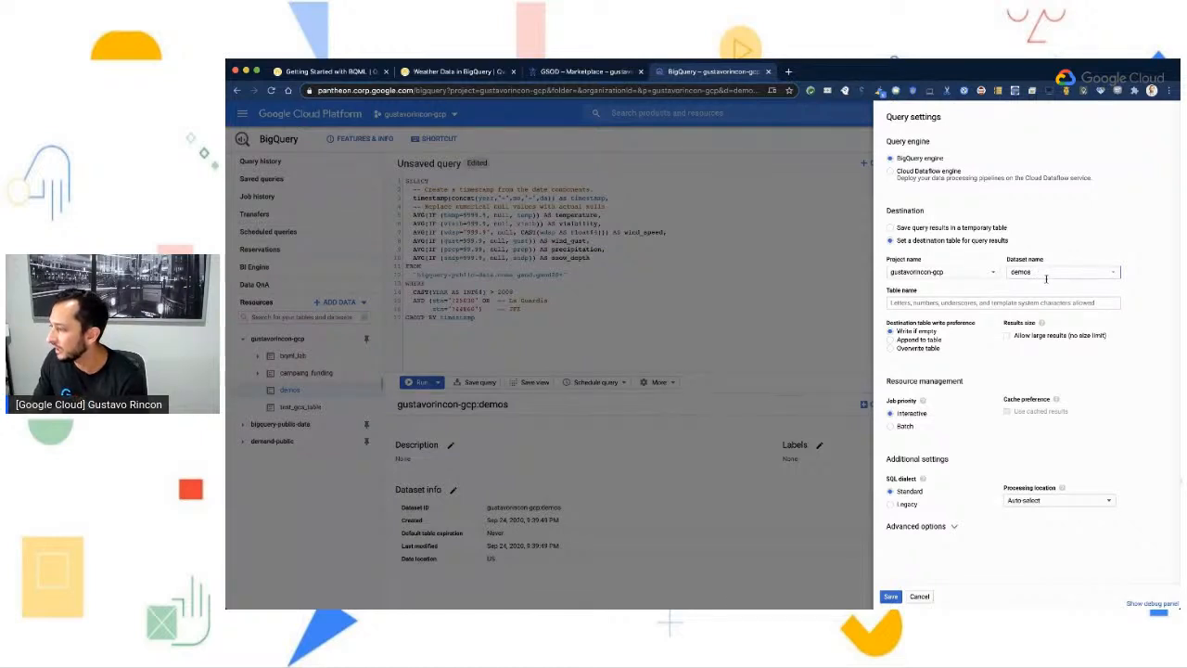
click(1008, 337)
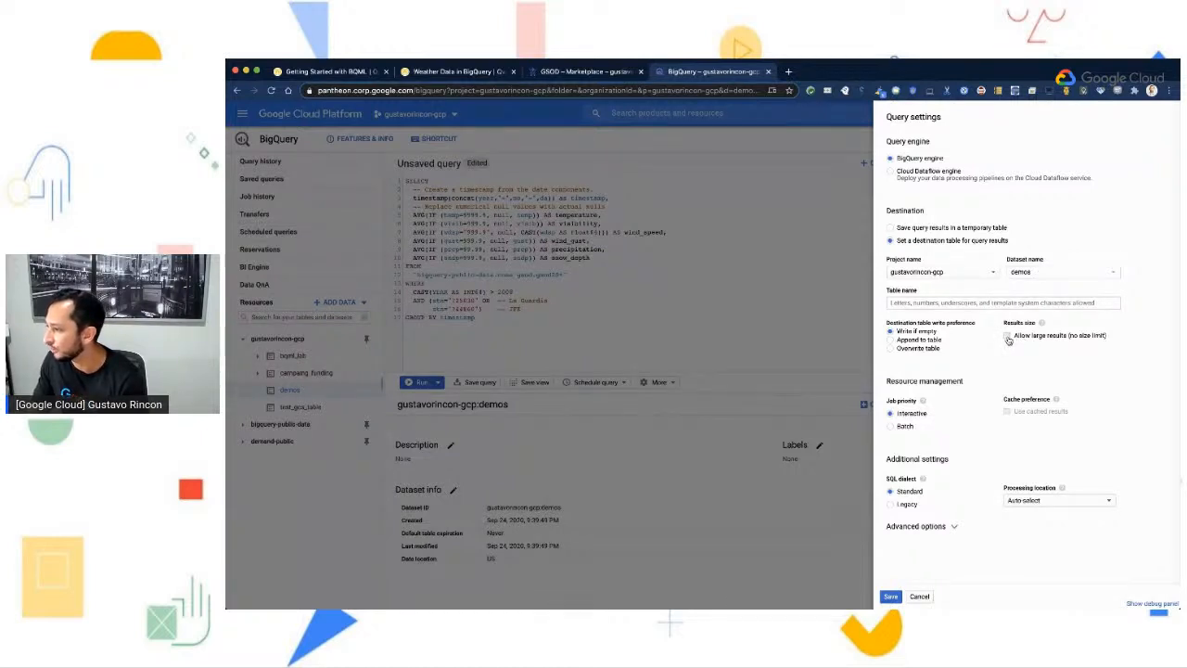
- Copy the table name nyc_weather from the lab instructions, enter it as the destination table name and save the query settings
click(914, 303)
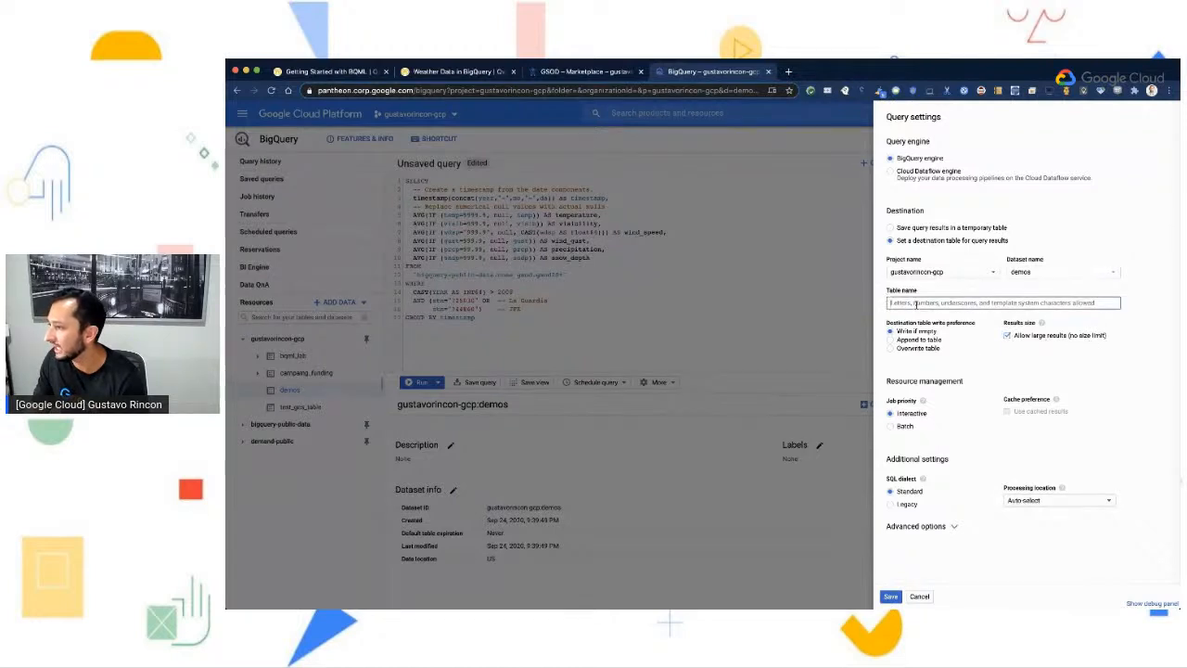
click(459, 71)
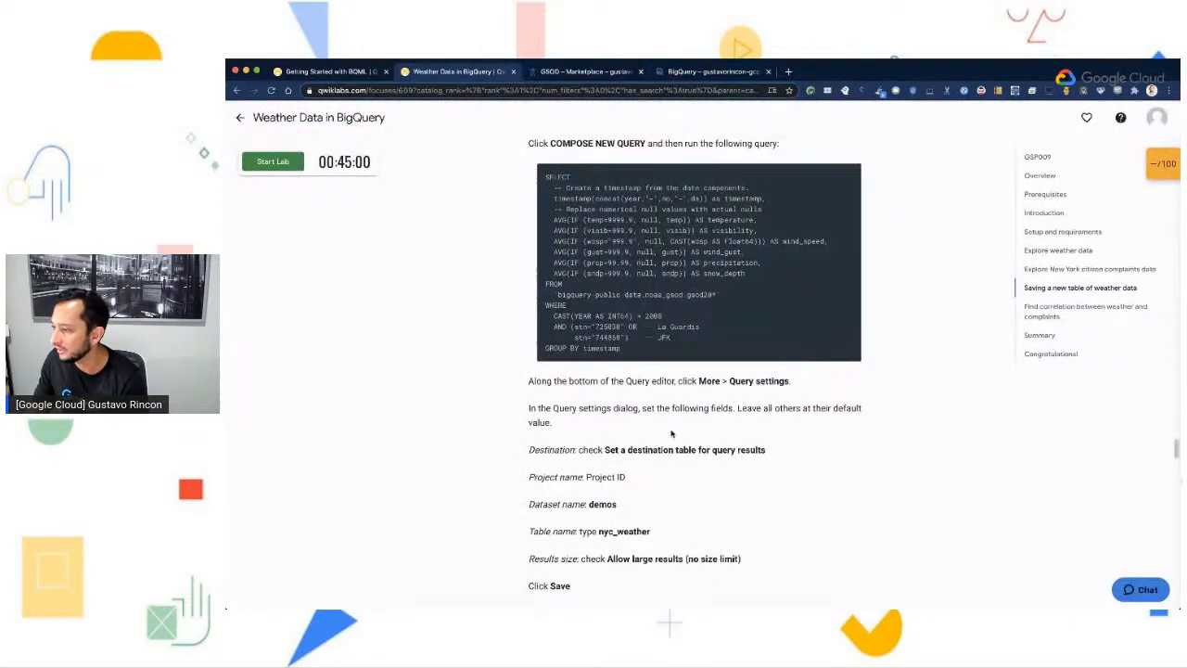
drag(598, 527, 663, 527)
key(ctrl+c)
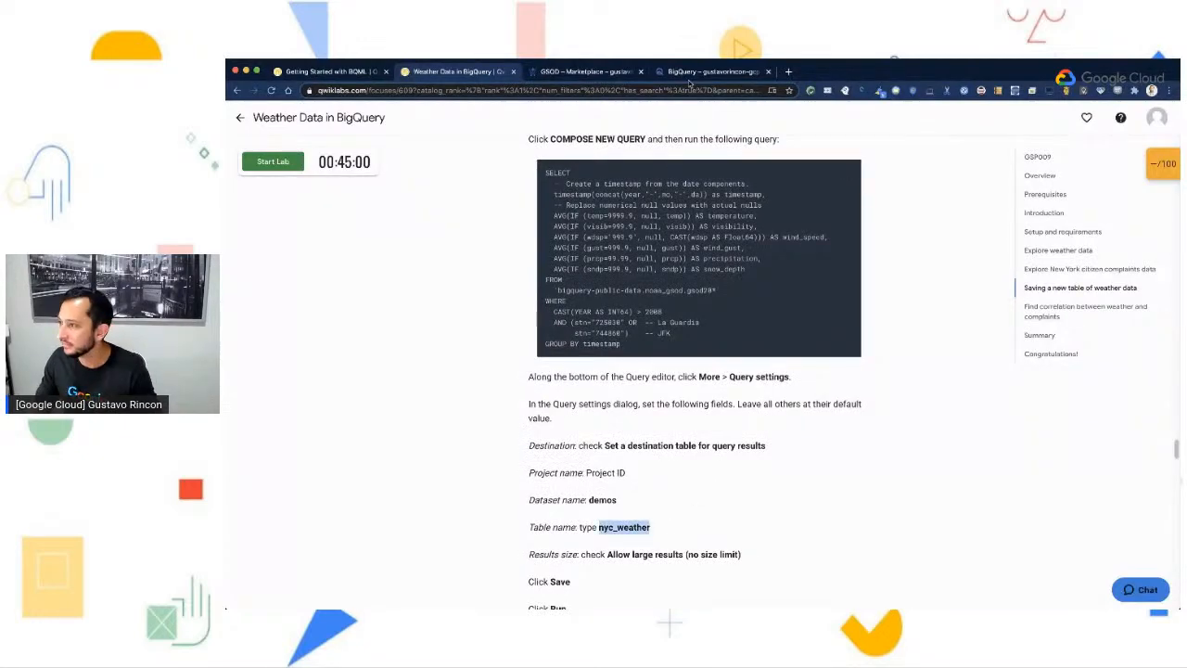
click(709, 72)
click(909, 303)
key(ctrl+v)
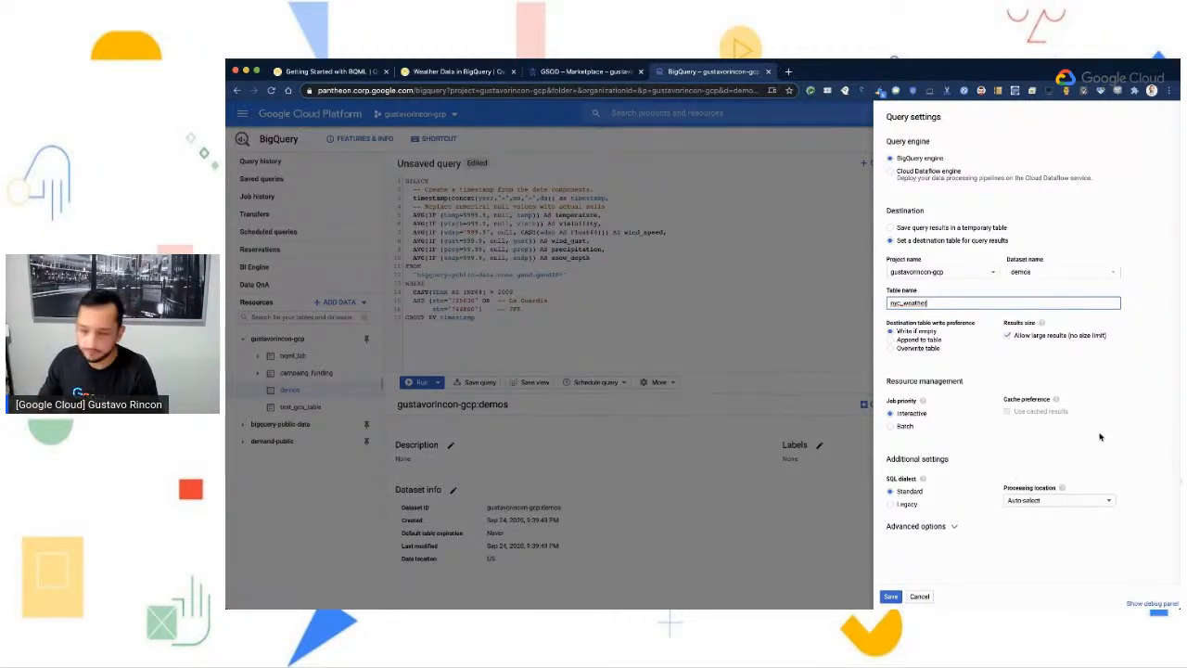
click(891, 596)
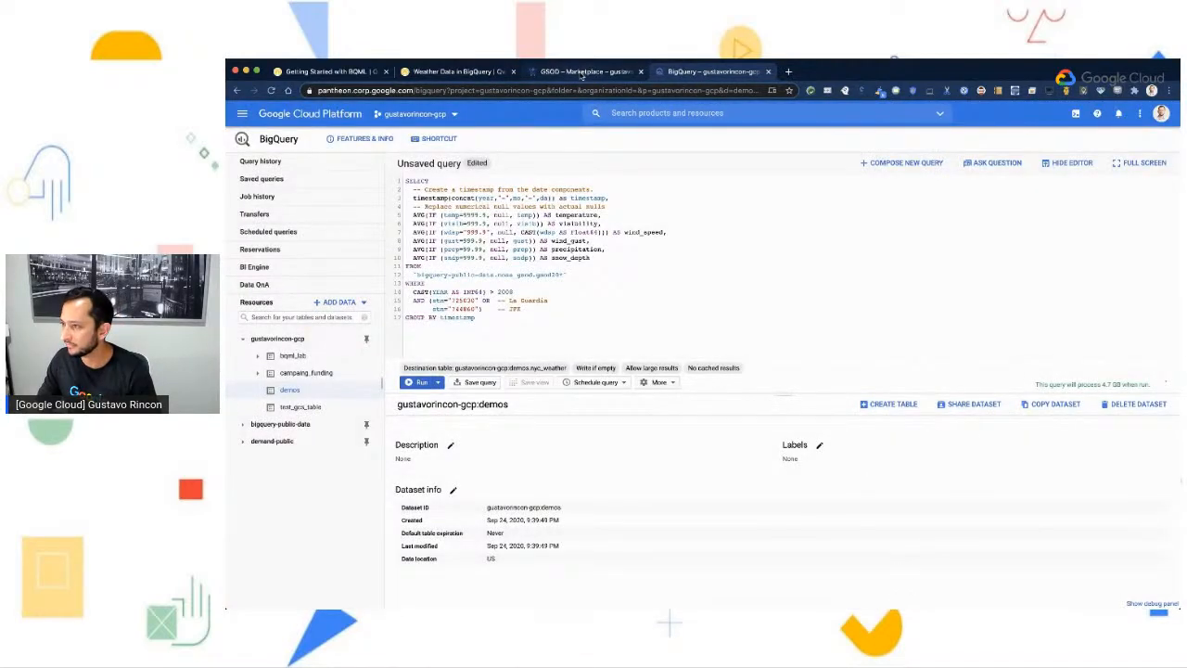
- Check the lab's remaining save and run instructions, then run the weather query in the BigQuery console
click(452, 71)
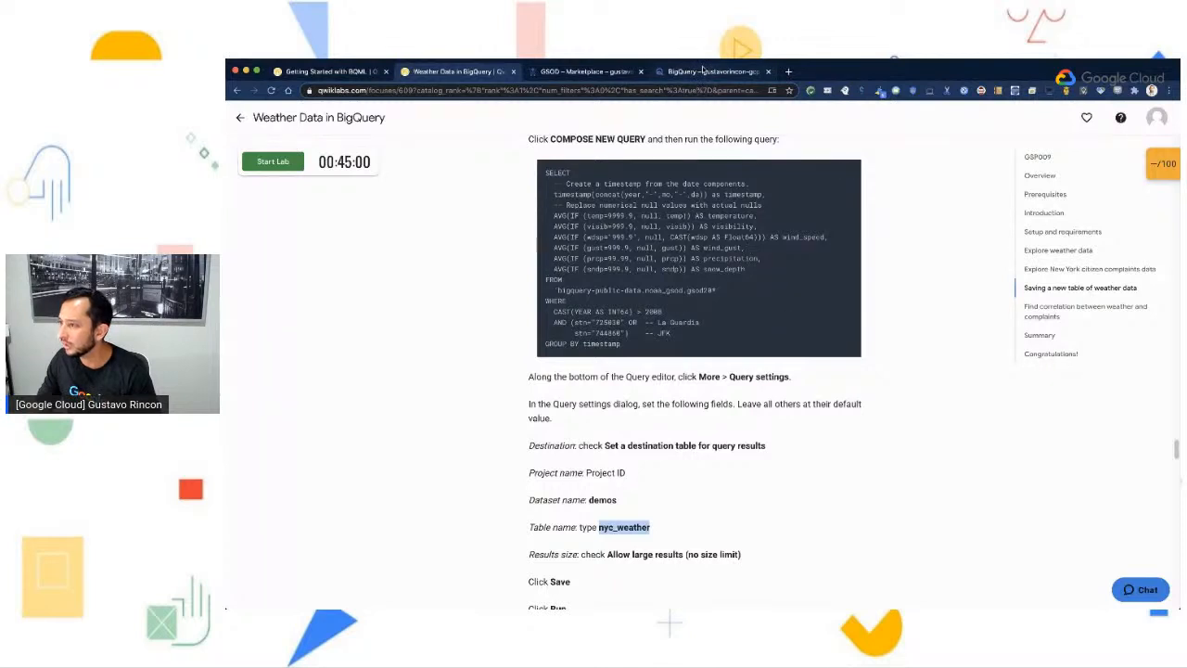
scroll(596, 580, down, 1)
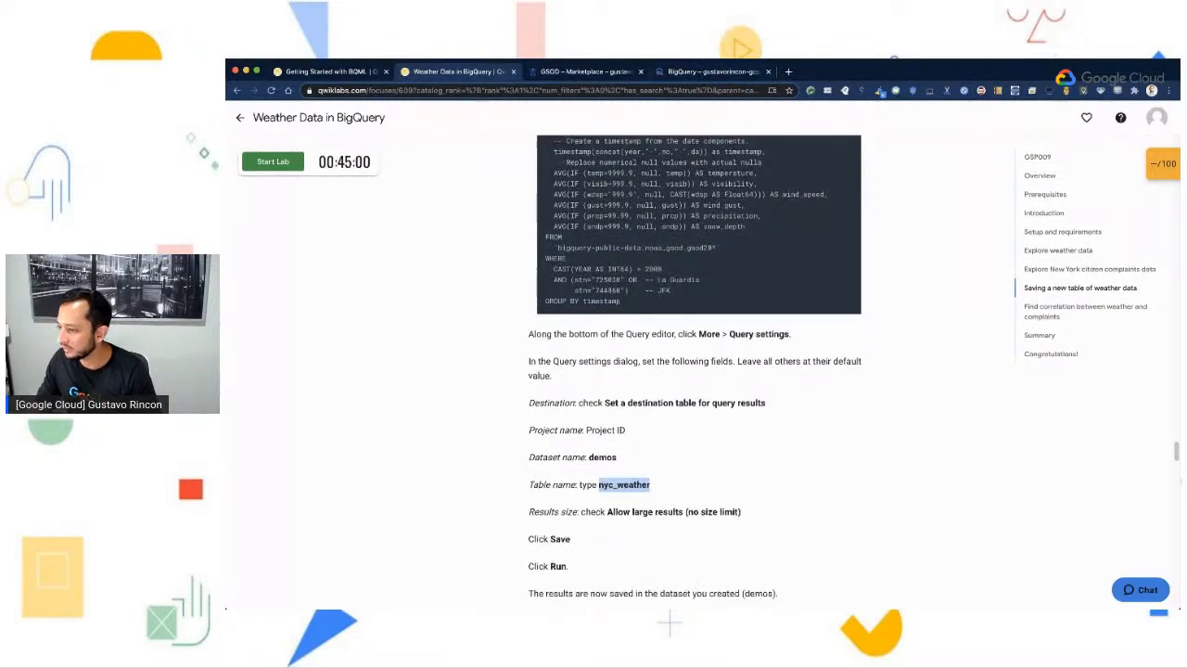
scroll(591, 538, down, 1)
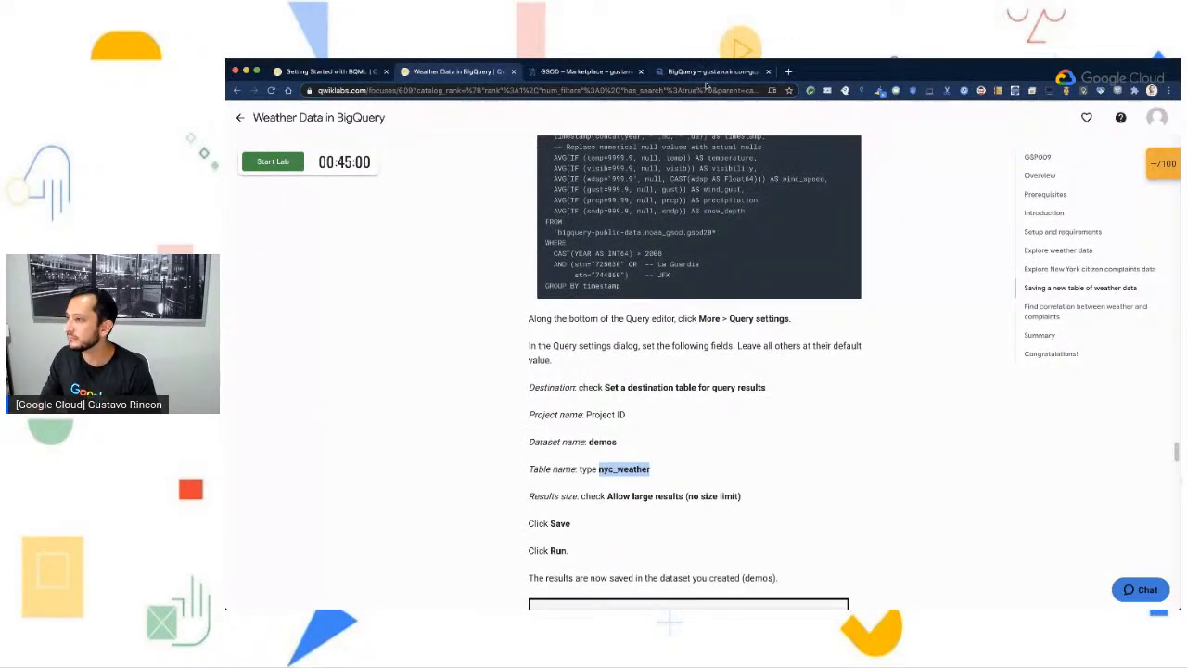
click(705, 73)
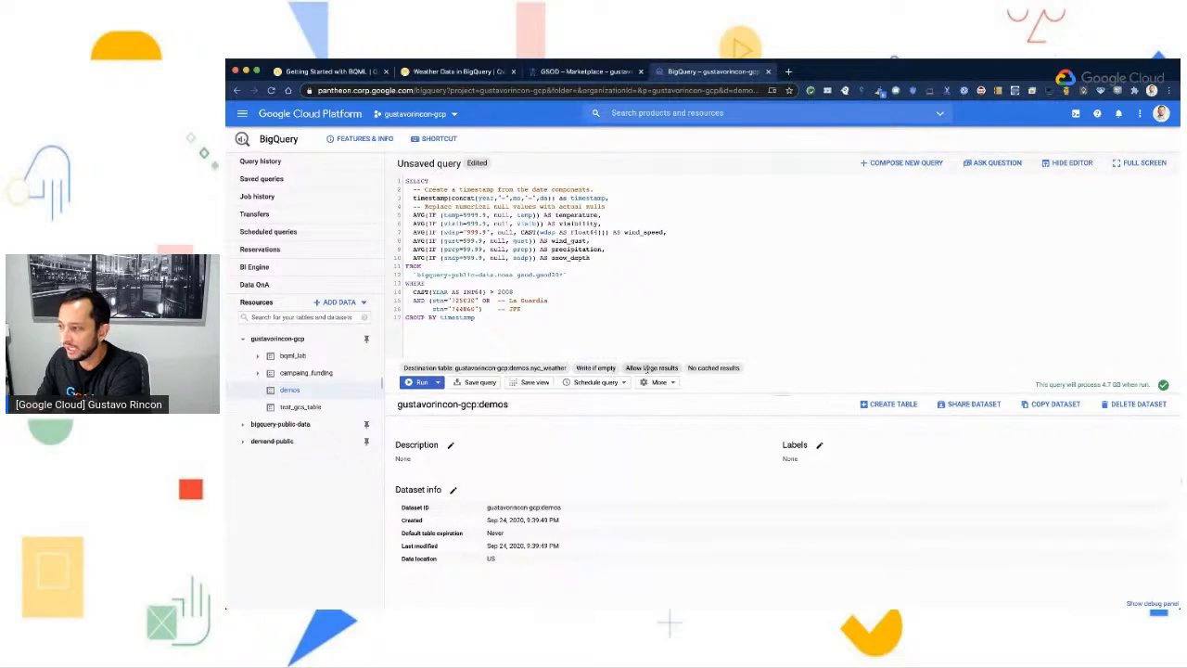
click(418, 382)
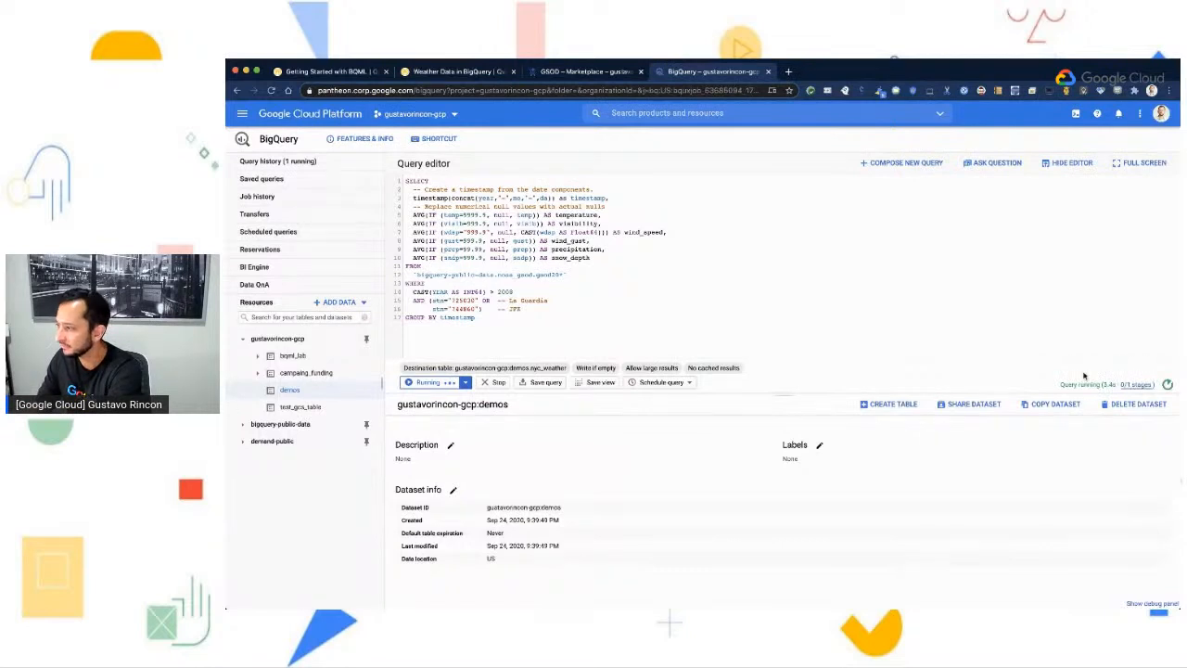
drag(1102, 385, 1122, 386)
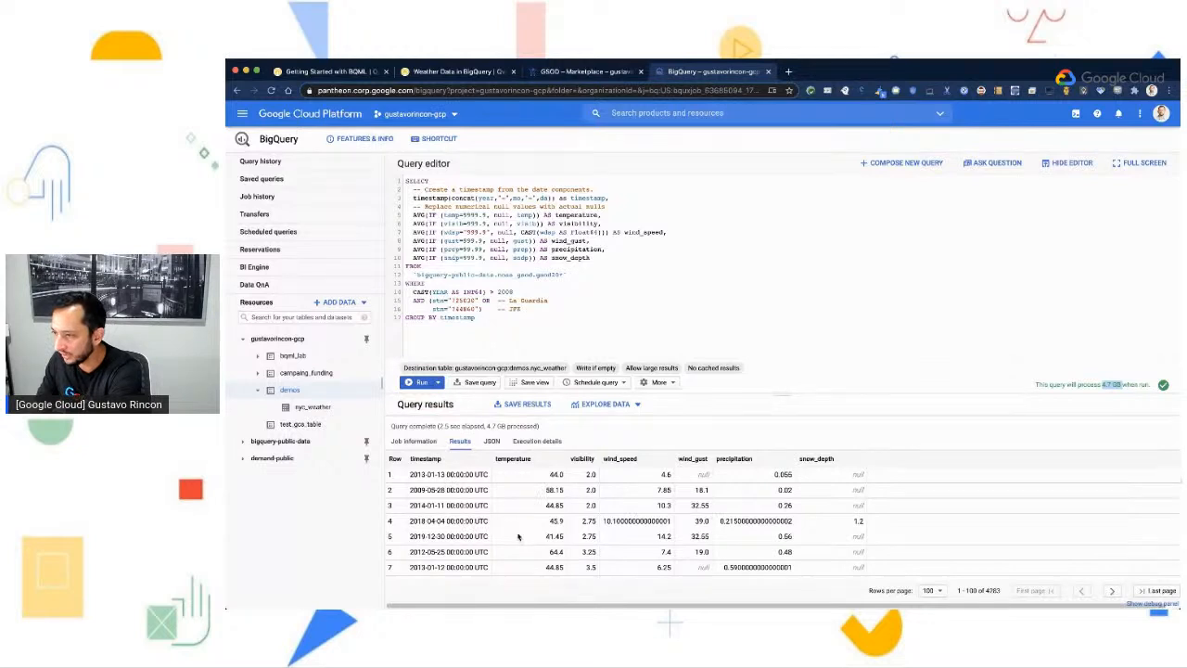
- Open the nyc_weather table in the demos dataset and preview its rows
click(312, 410)
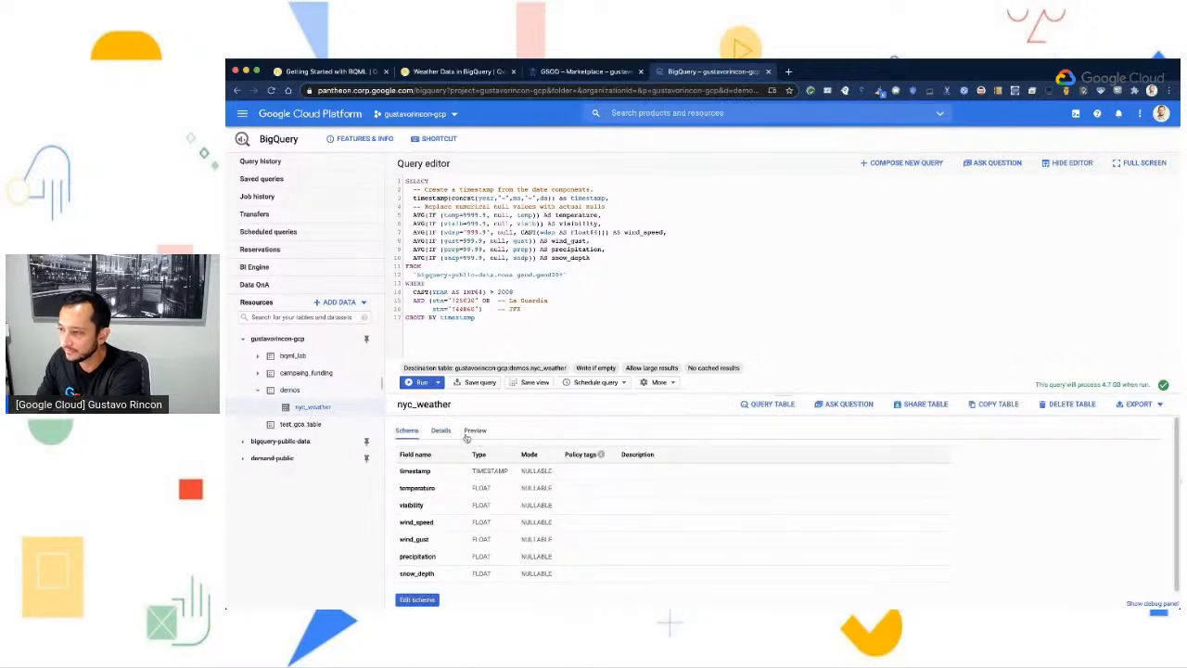
click(475, 432)
scroll(761, 527, down, 3)
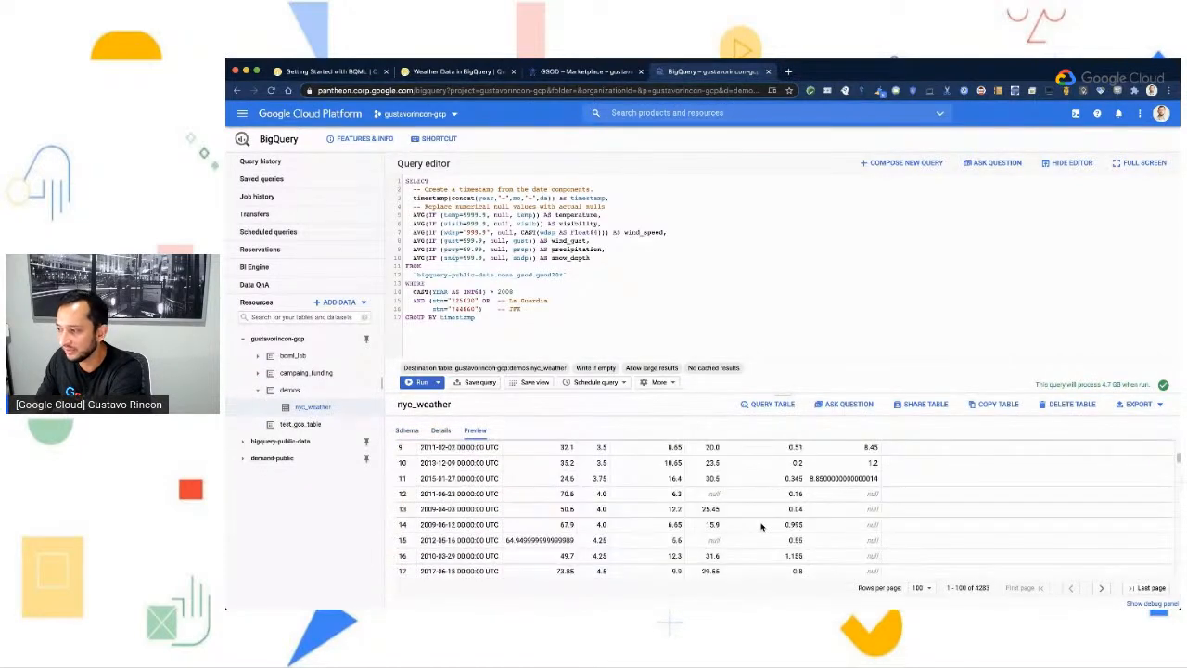
scroll(760, 527, up, 3)
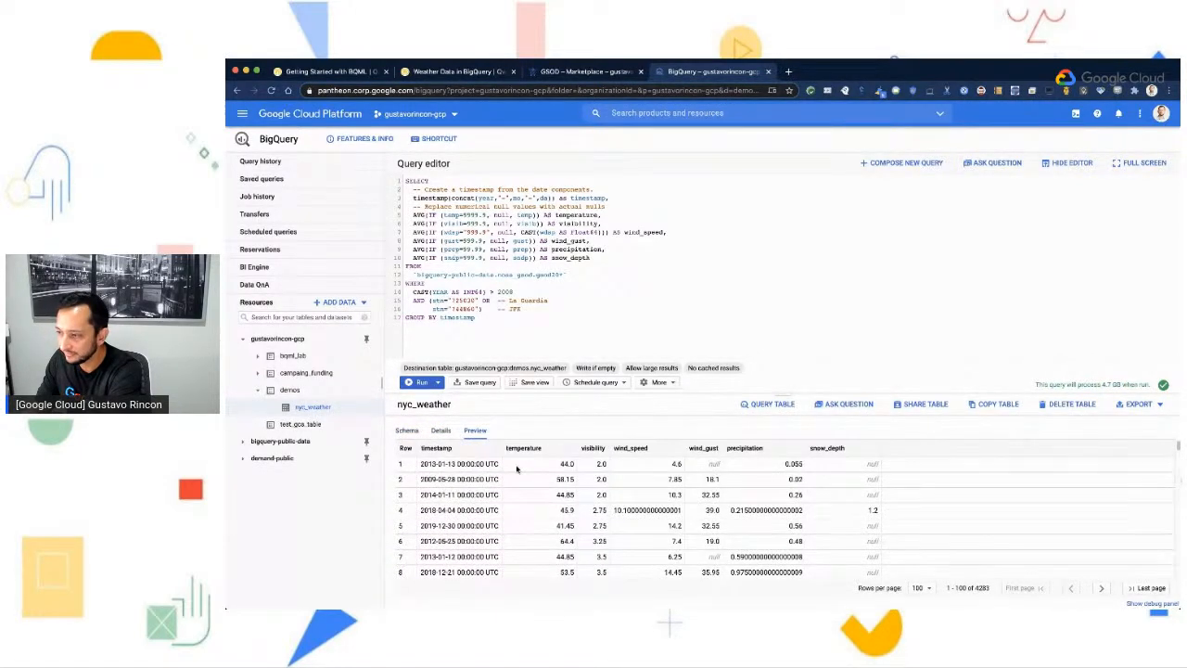
- Return to the Weather Data in BigQuery lab and read how to remove the demos dataset as the destination for future queries
click(469, 77)
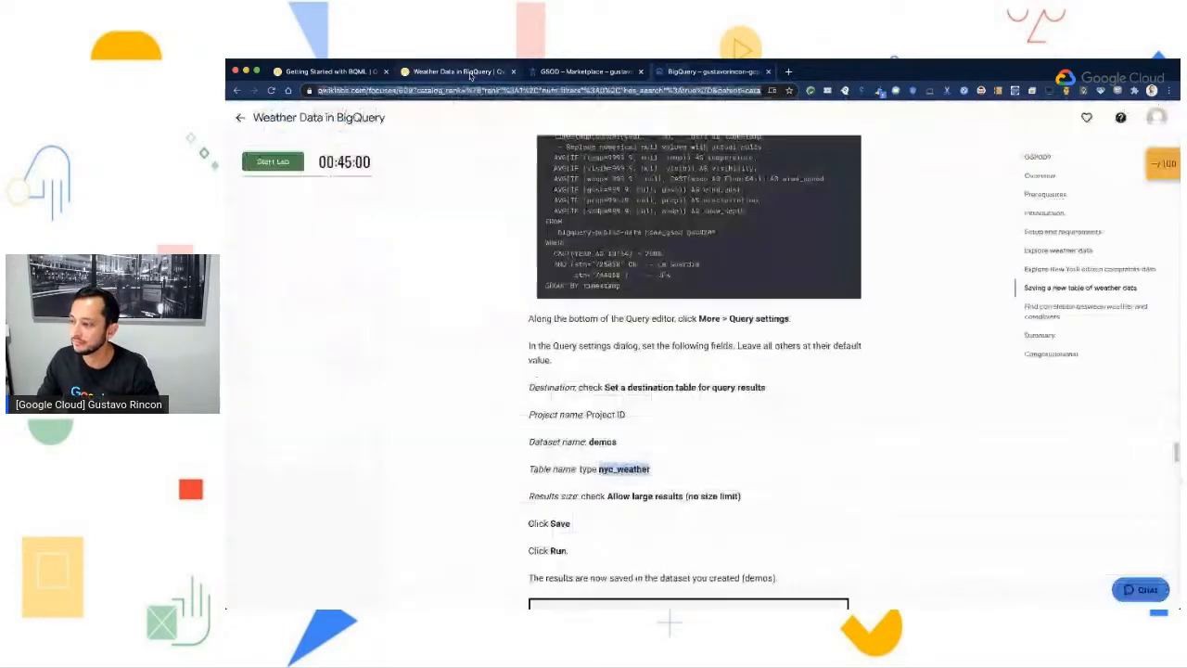
scroll(835, 538, down, 2)
scroll(834, 538, down, 3)
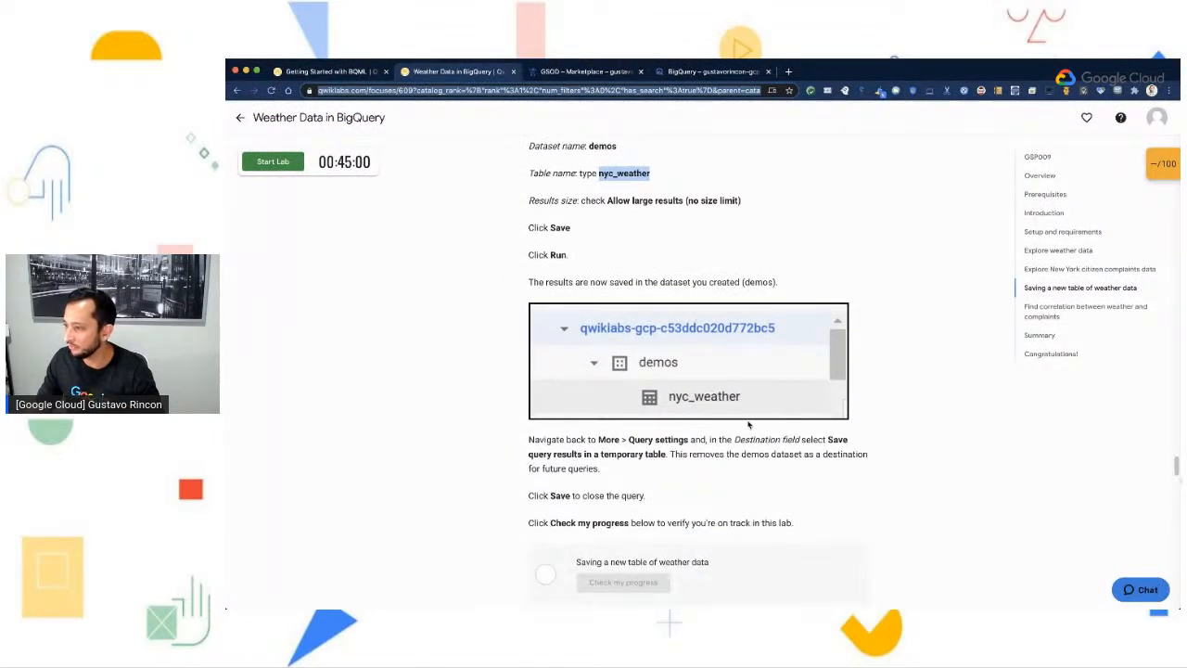
scroll(723, 508, down, 1)
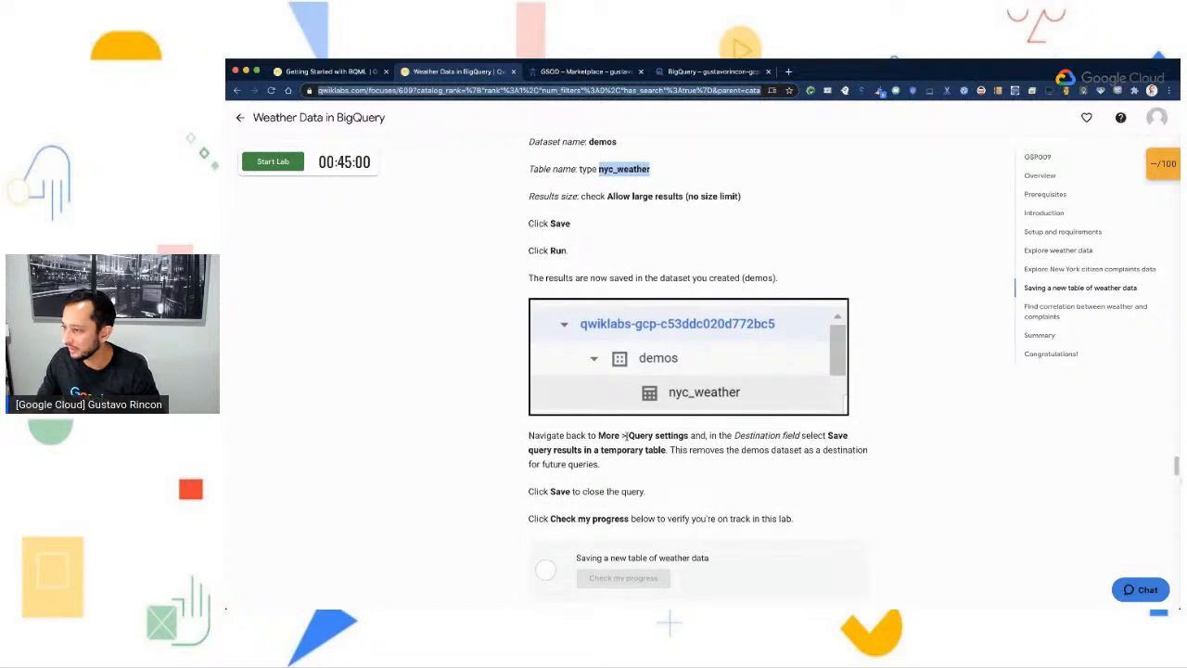
scroll(722, 444, down, 1)
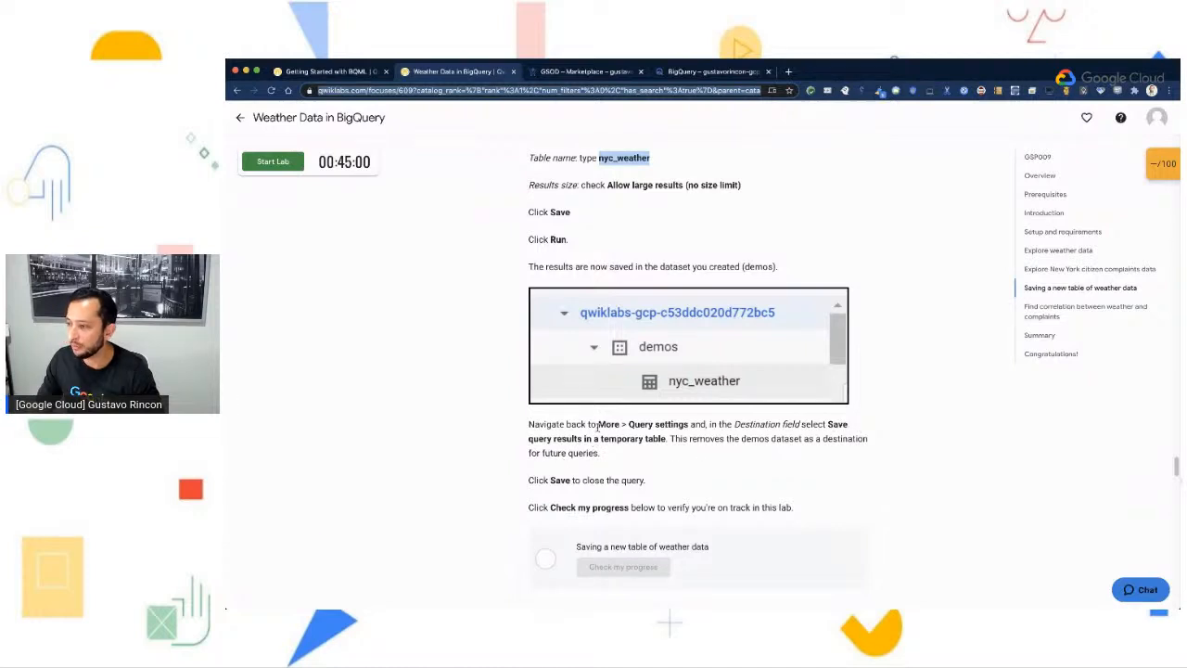
drag(600, 423, 689, 425)
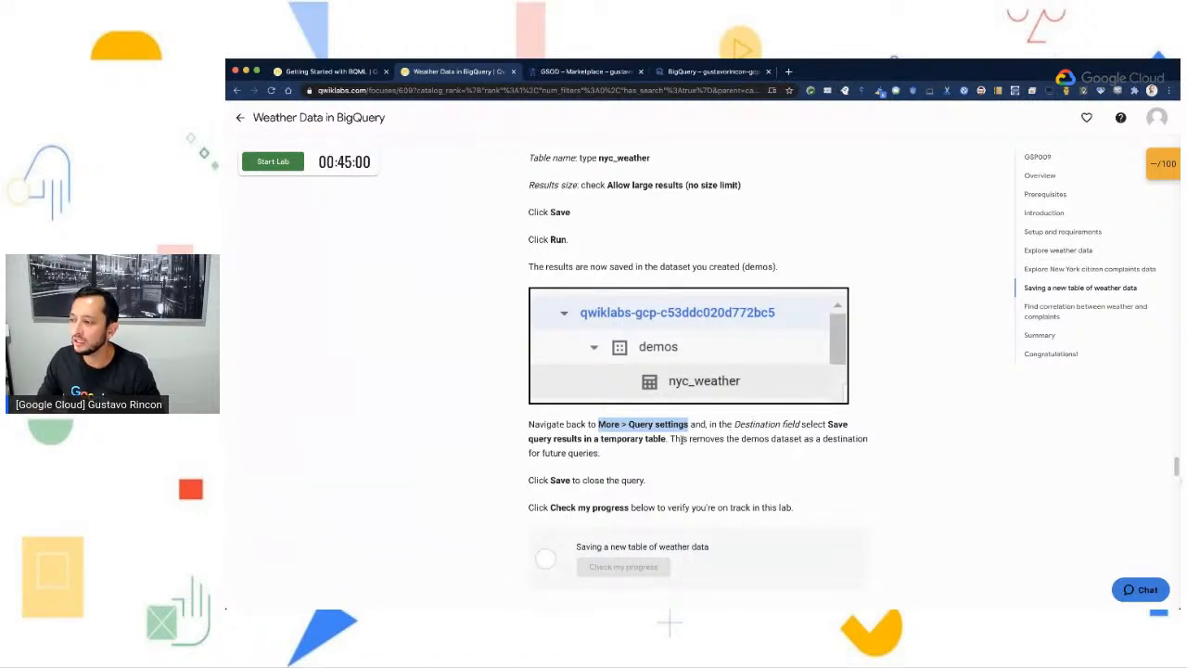
drag(670, 440, 527, 439)
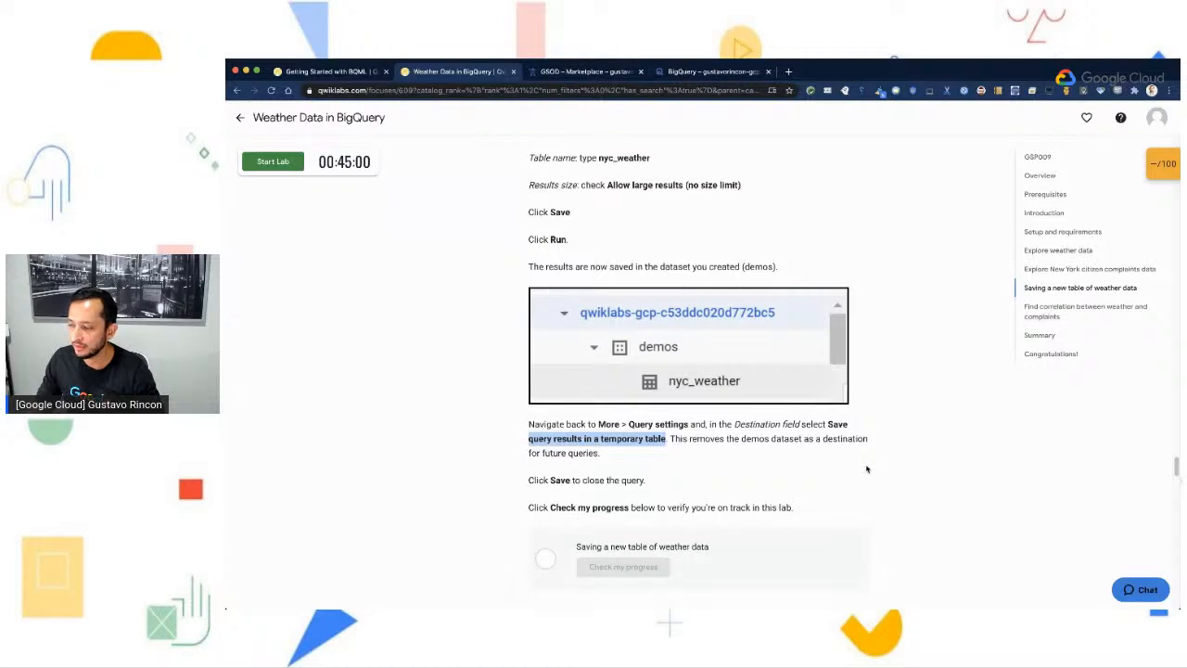
scroll(877, 471, down, 1)
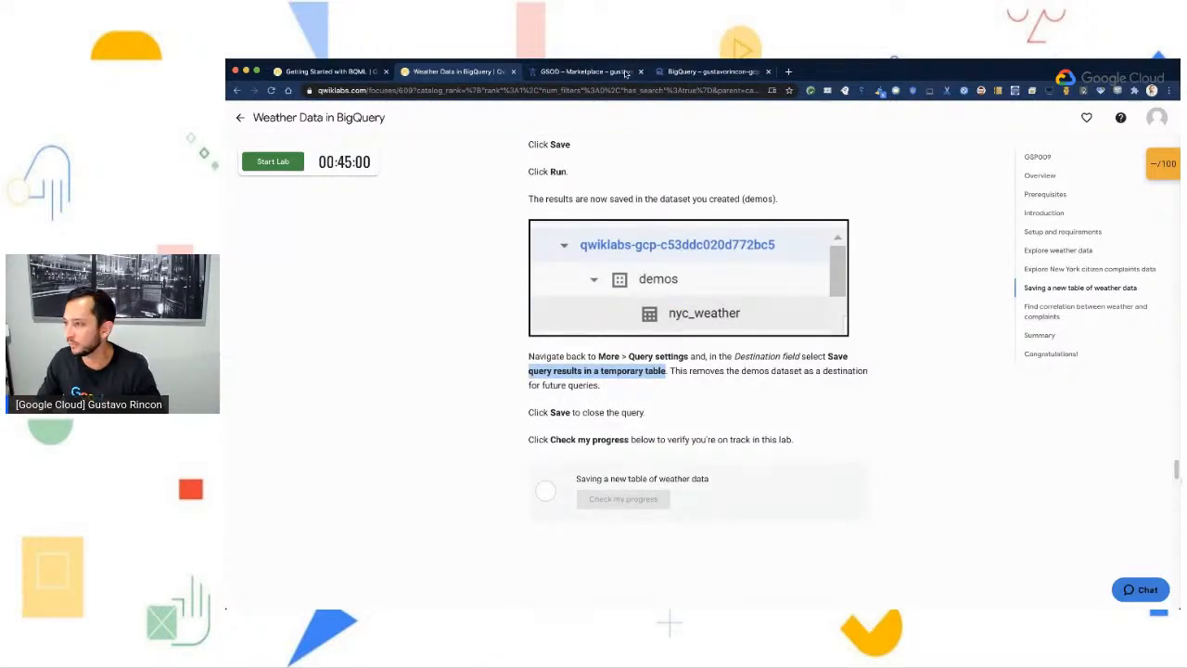
- In the BigQuery console, set the query destination to save results in a temporary table, save the settings and rerun the weather query
click(687, 71)
click(654, 385)
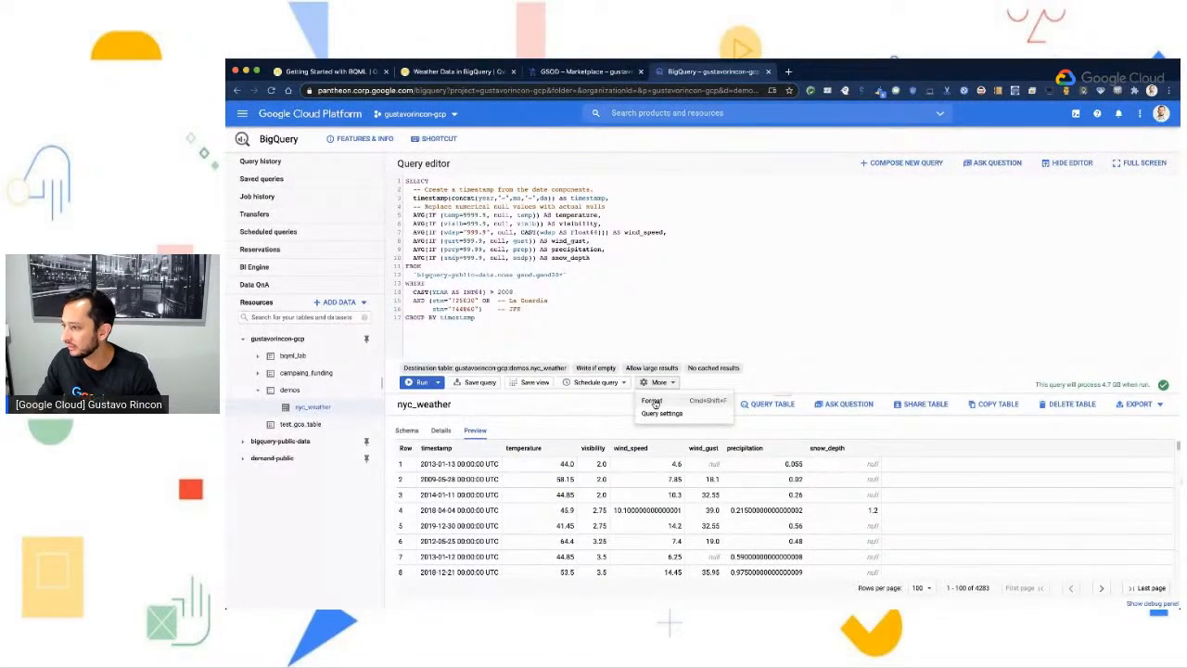
click(658, 414)
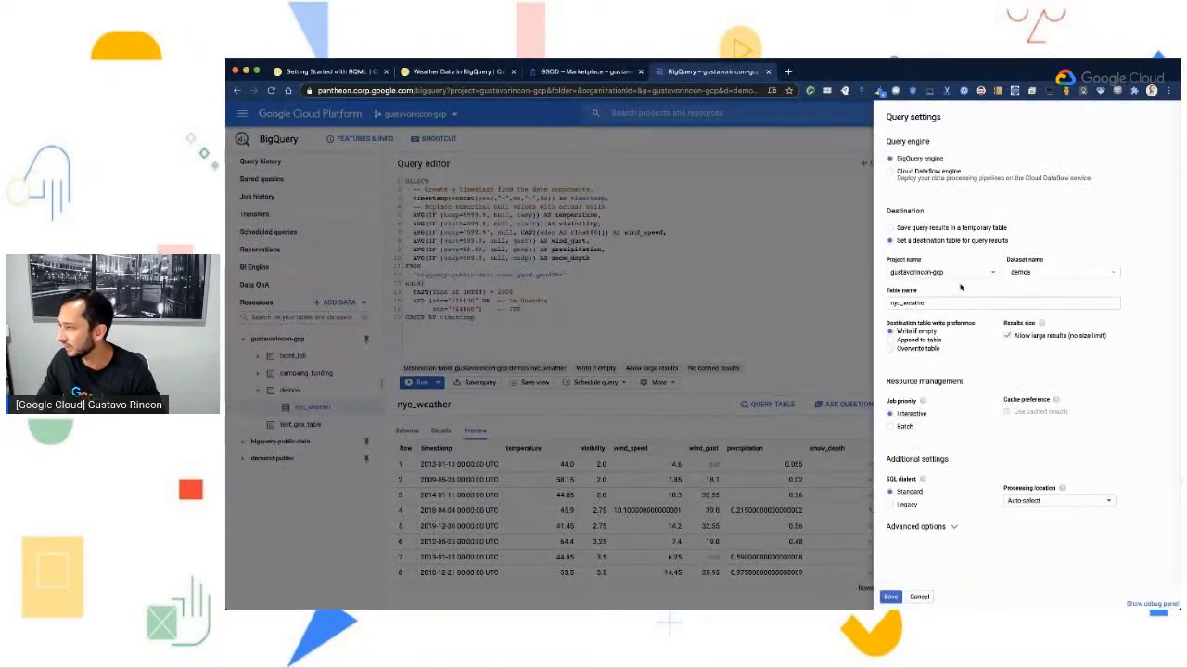
click(896, 228)
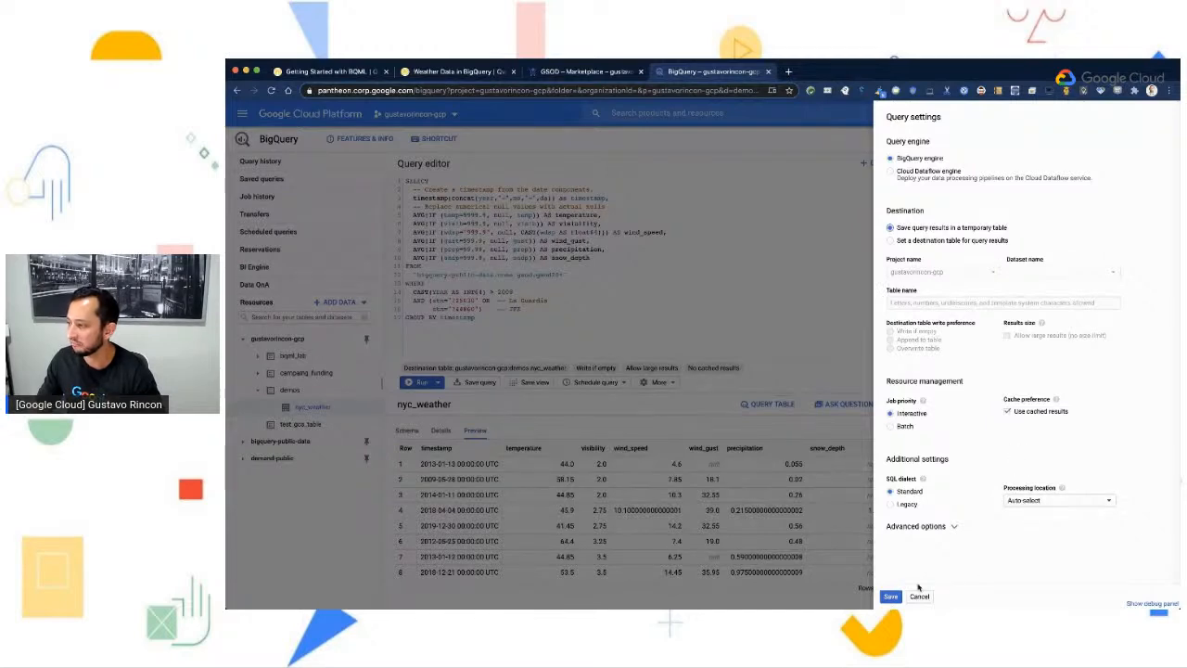
click(890, 596)
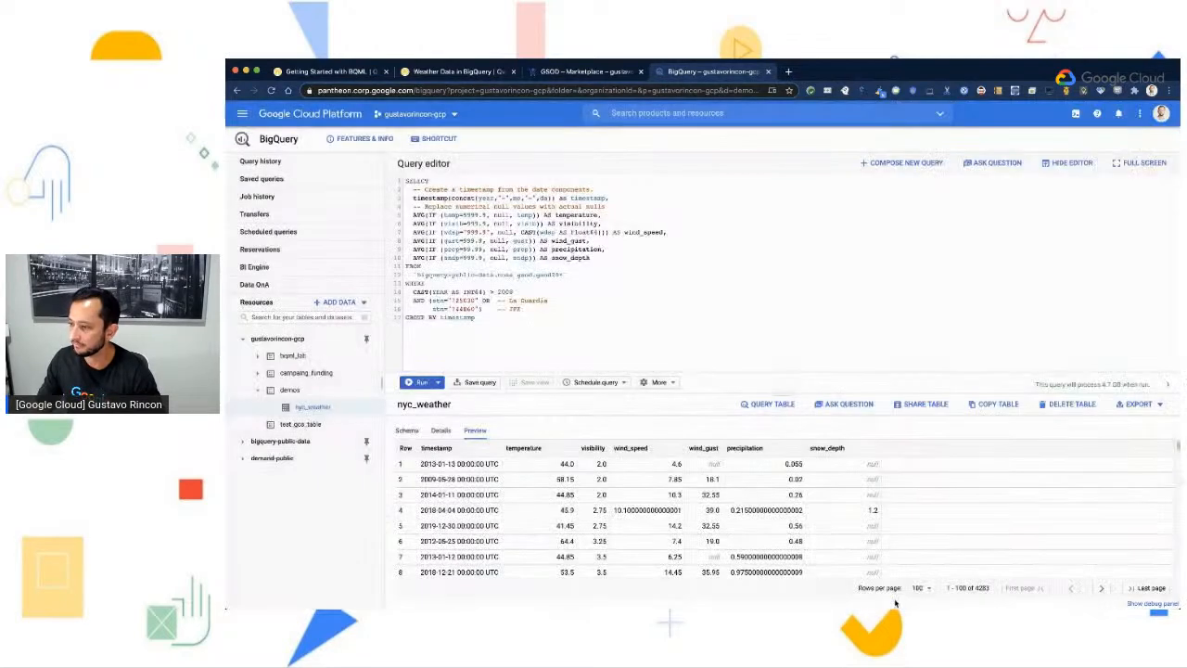
click(419, 383)
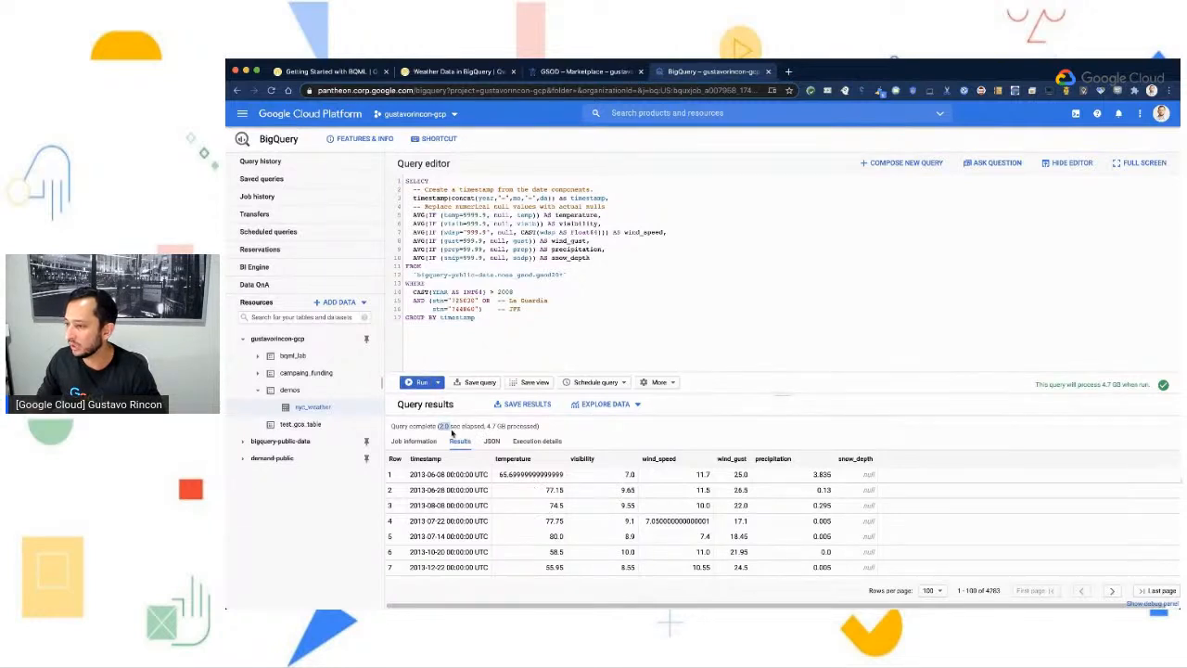
drag(453, 432, 421, 419)
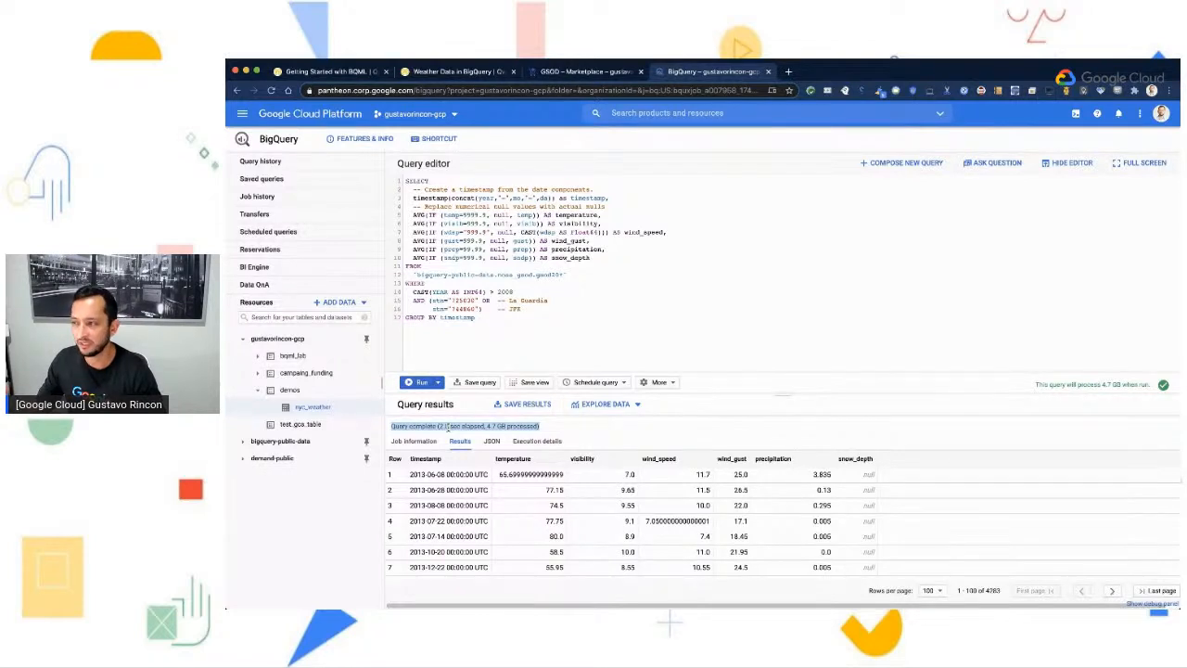
- Copy the temperature and complaints correlation query from the Weather Data in BigQuery lab and paste it into a new query in the BigQuery console
click(449, 72)
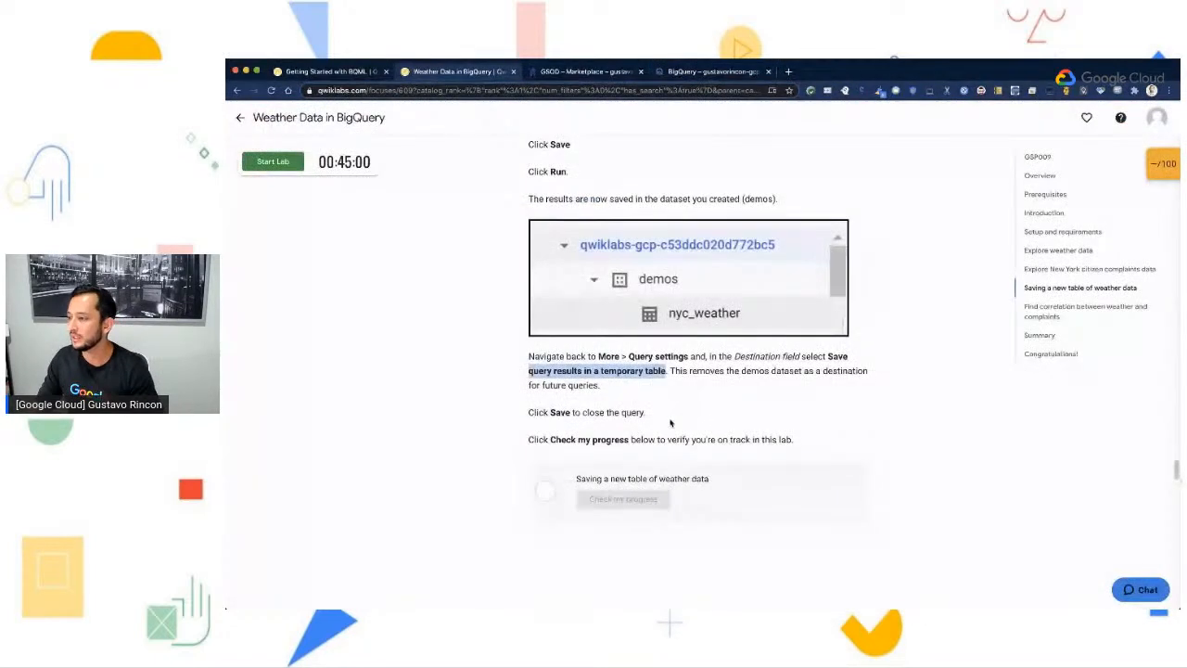
scroll(710, 416, down, 3)
scroll(713, 417, down, 4)
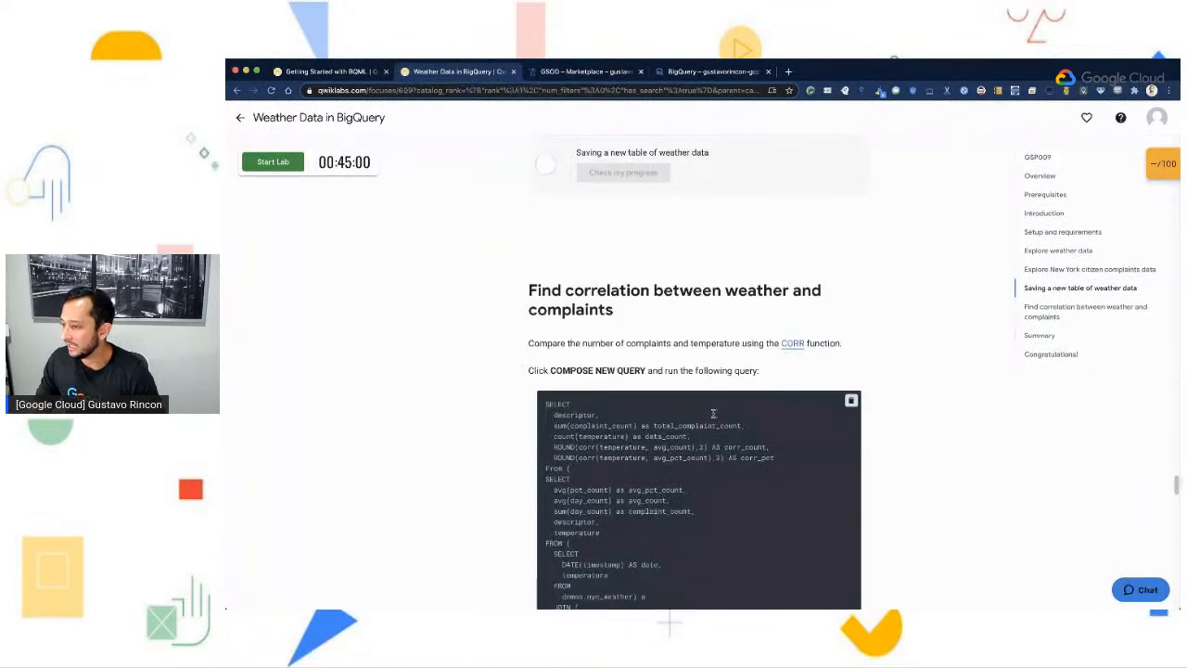
scroll(713, 411, down, 1)
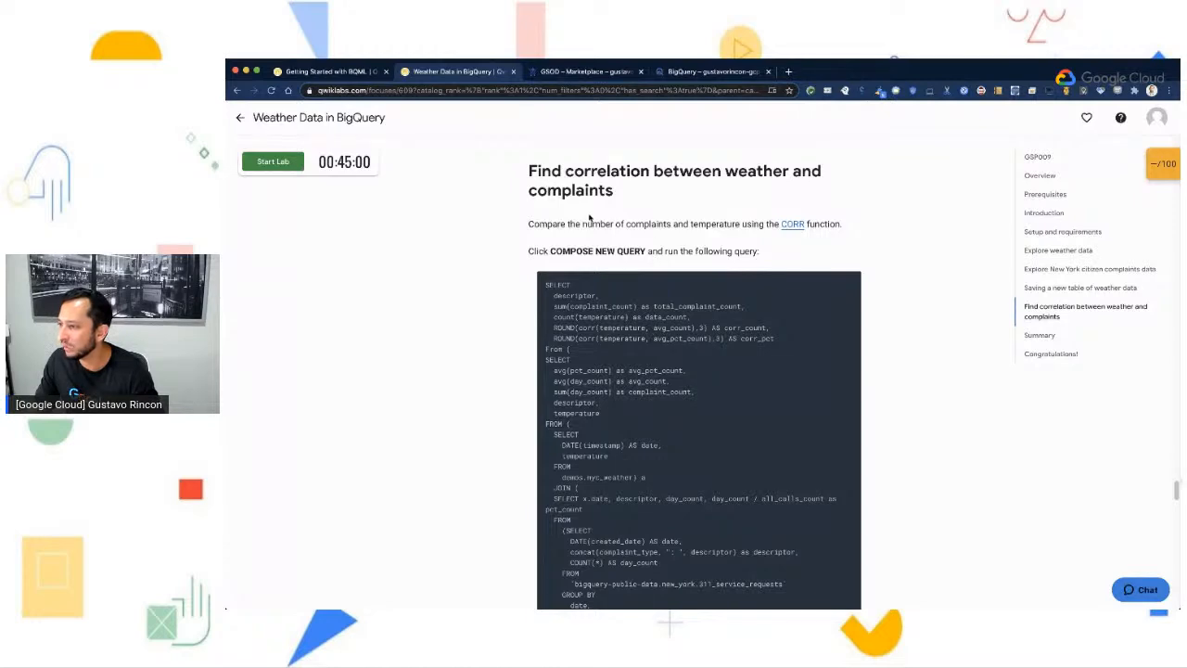
scroll(738, 351, down, 5)
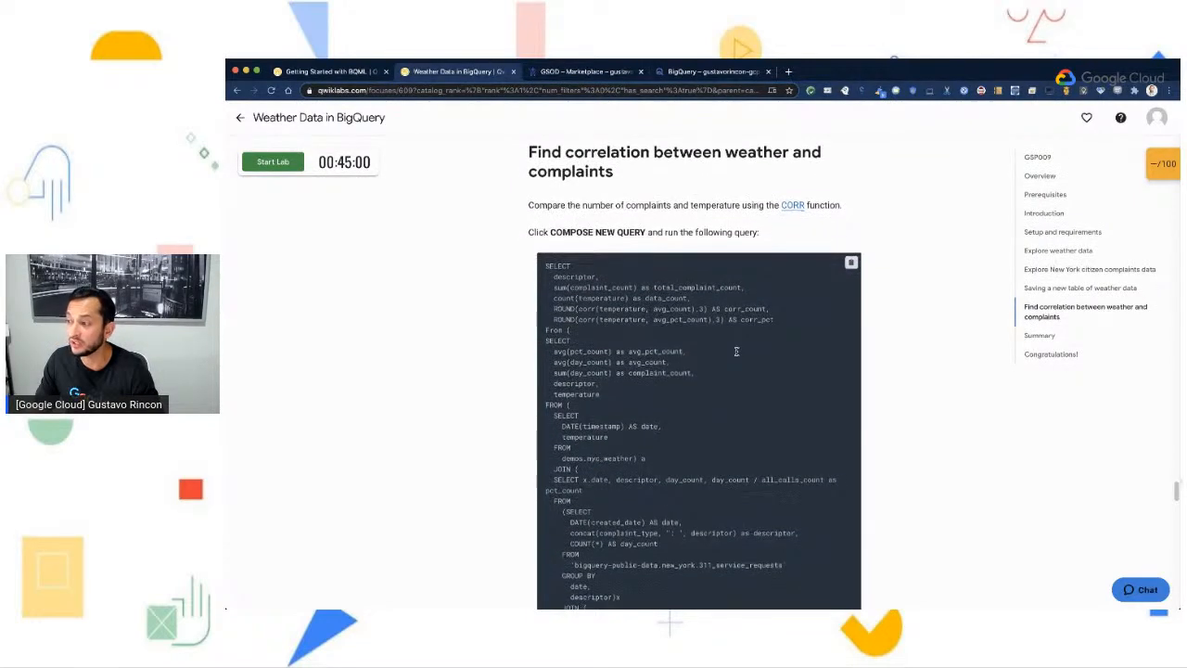
scroll(739, 351, down, 5)
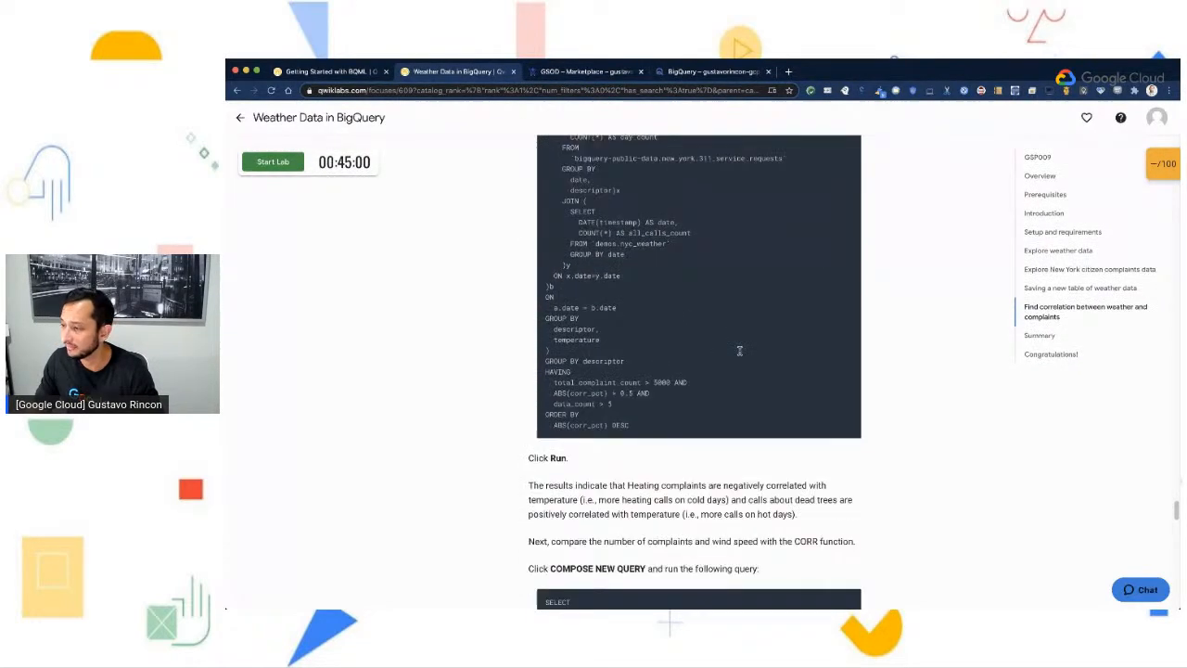
click(713, 72)
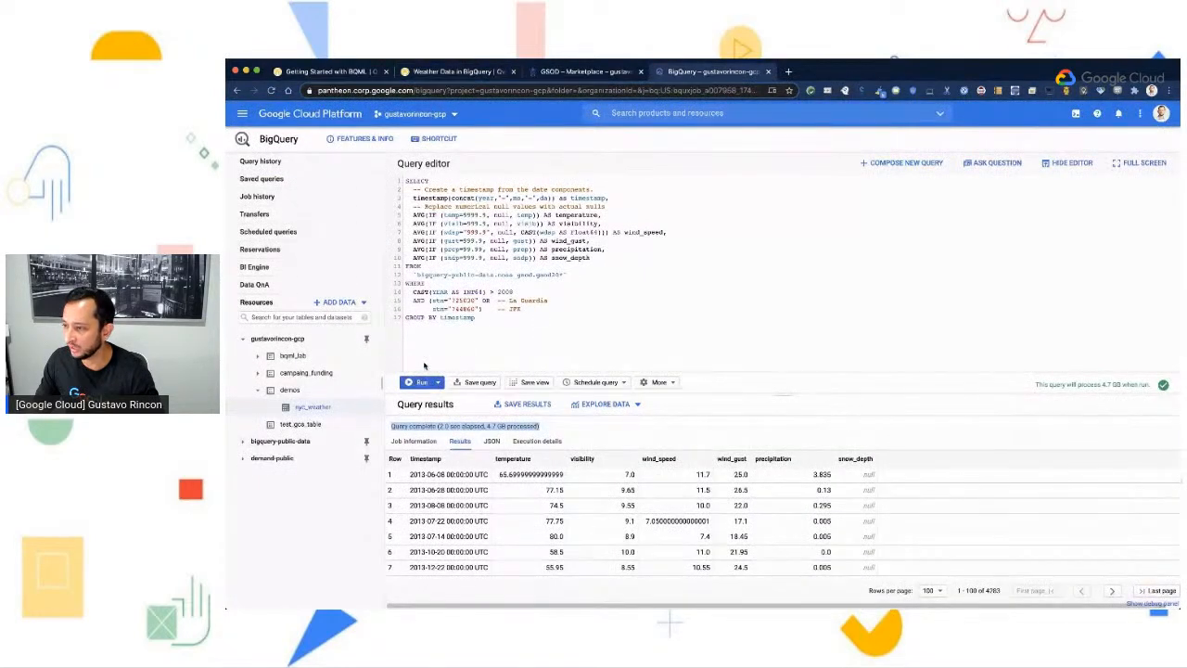
click(896, 165)
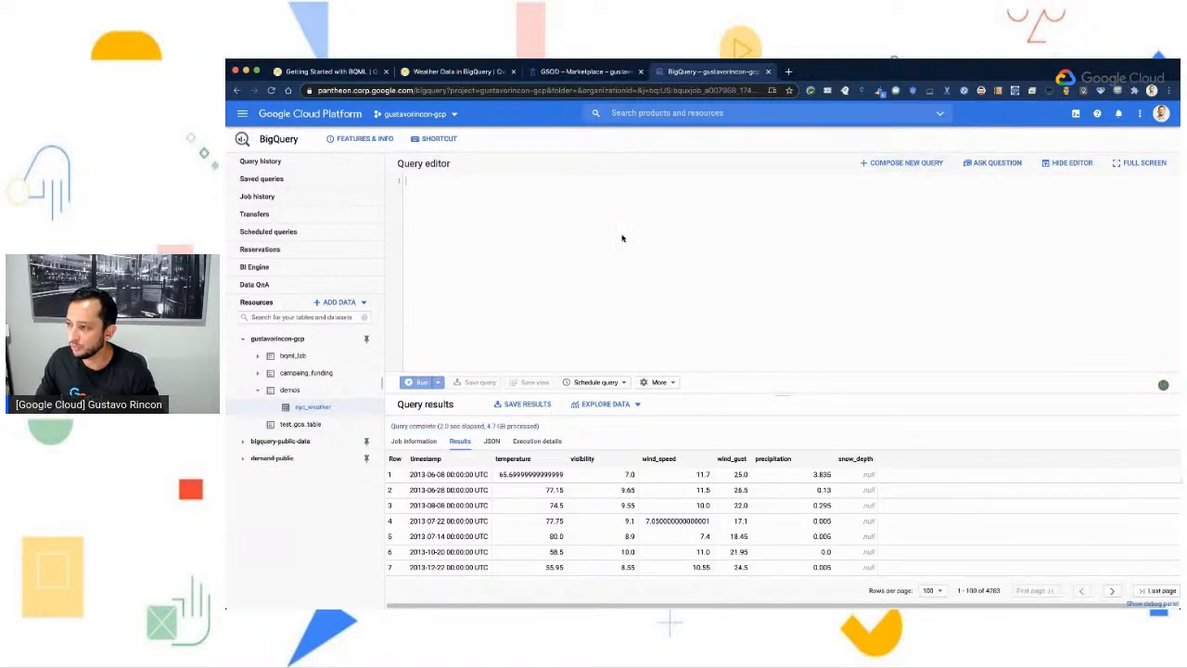
key(super+v)
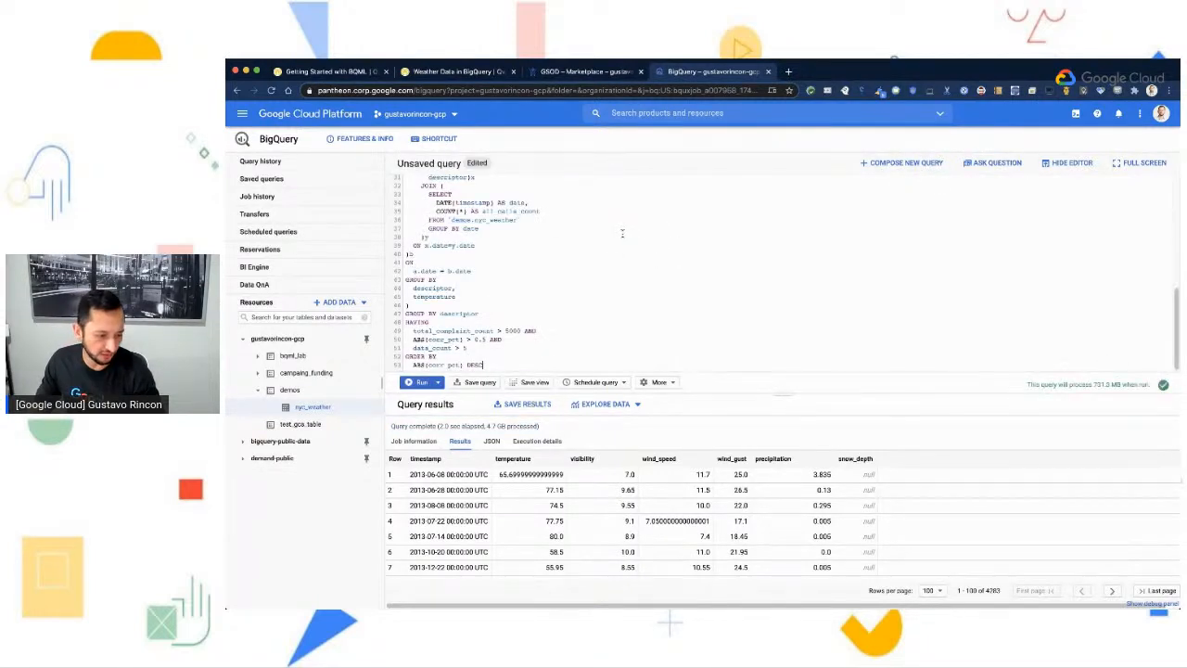
- Examine the query's outer SELECT, focusing on the corr functions that compare temperature with avg_count and avg_pct_count
scroll(615, 325, up, 5)
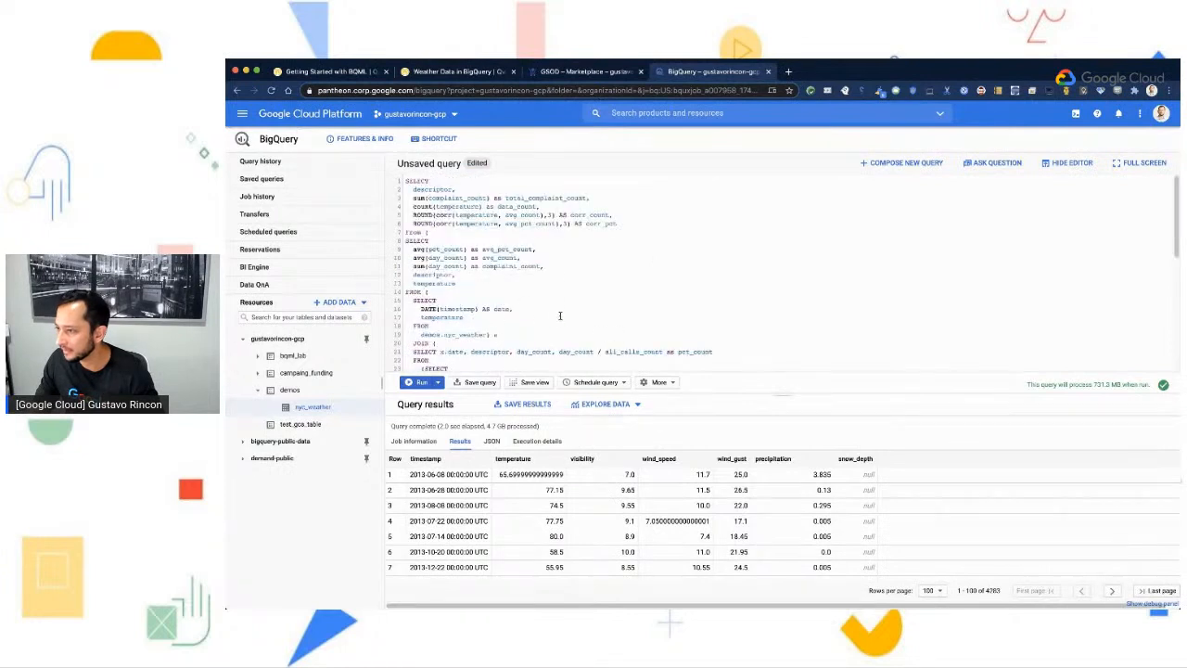
scroll(619, 288, down, 5)
scroll(622, 295, up, 5)
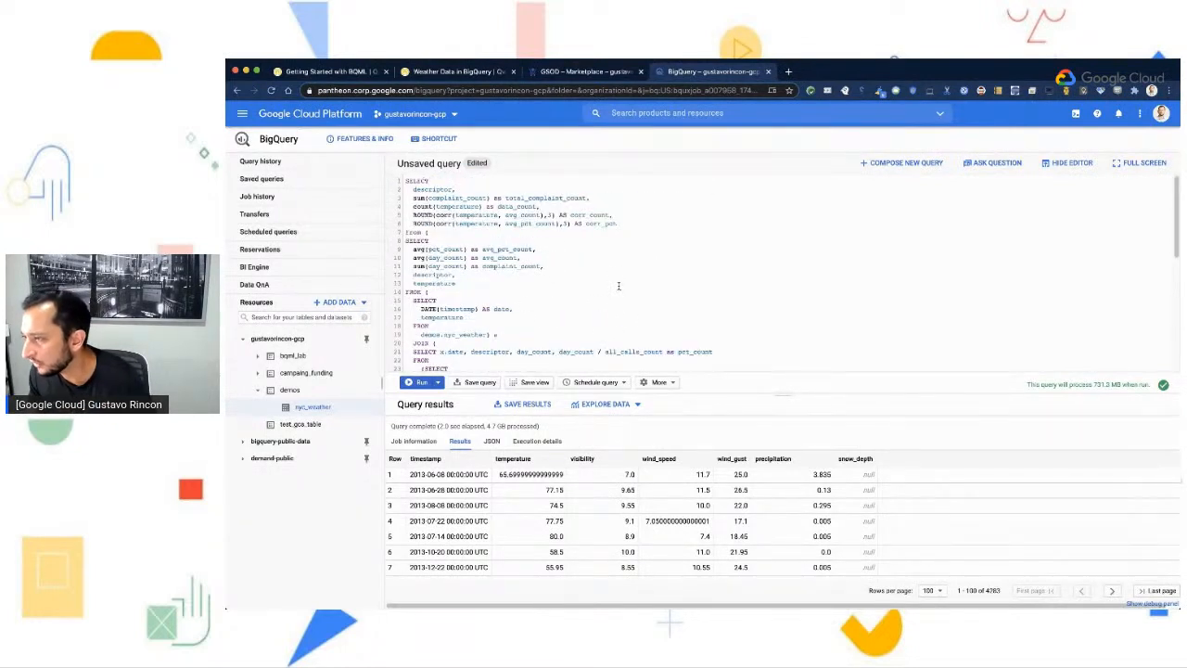
drag(436, 214, 453, 214)
click(457, 214)
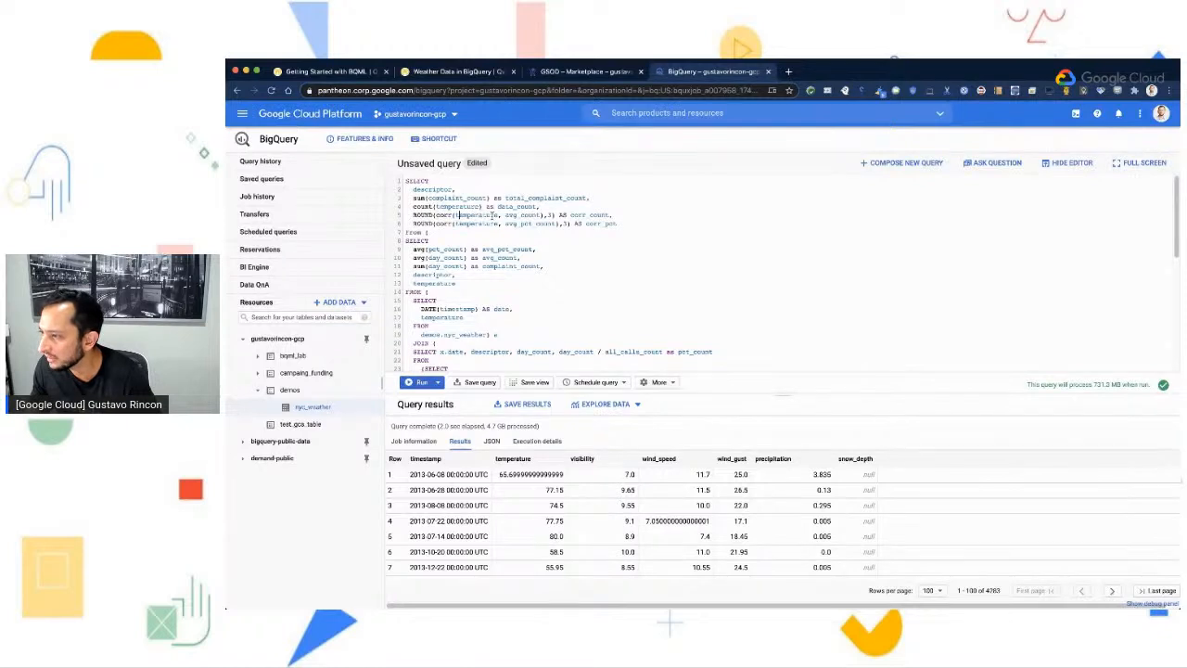
double_click(525, 214)
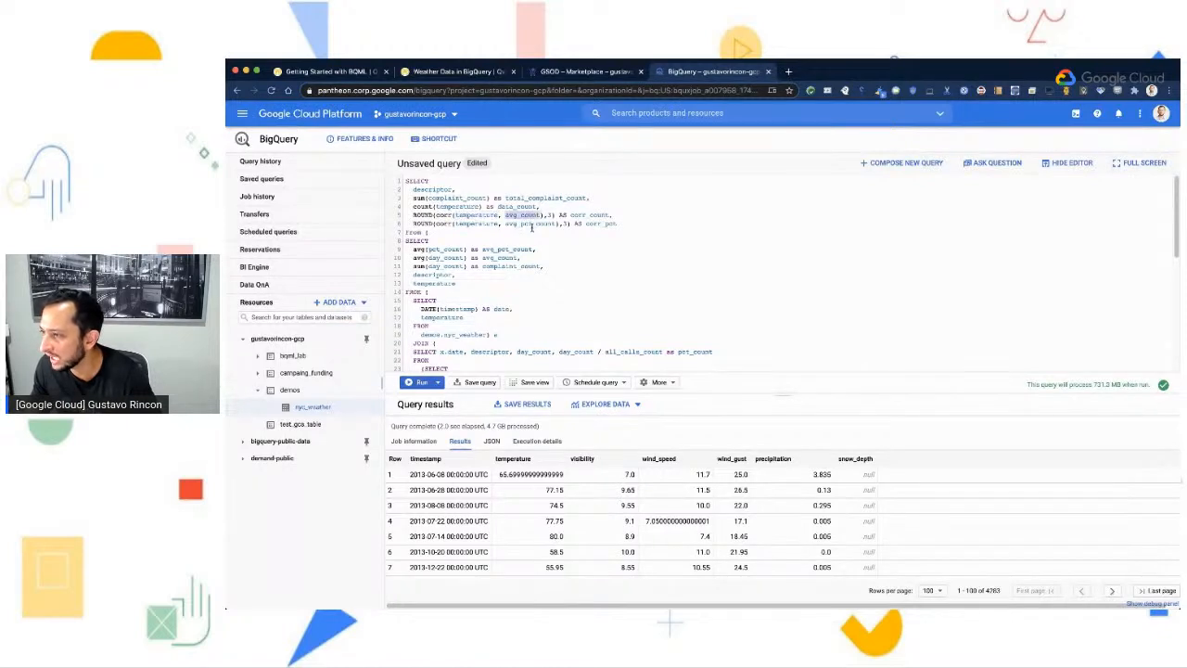
double_click(531, 223)
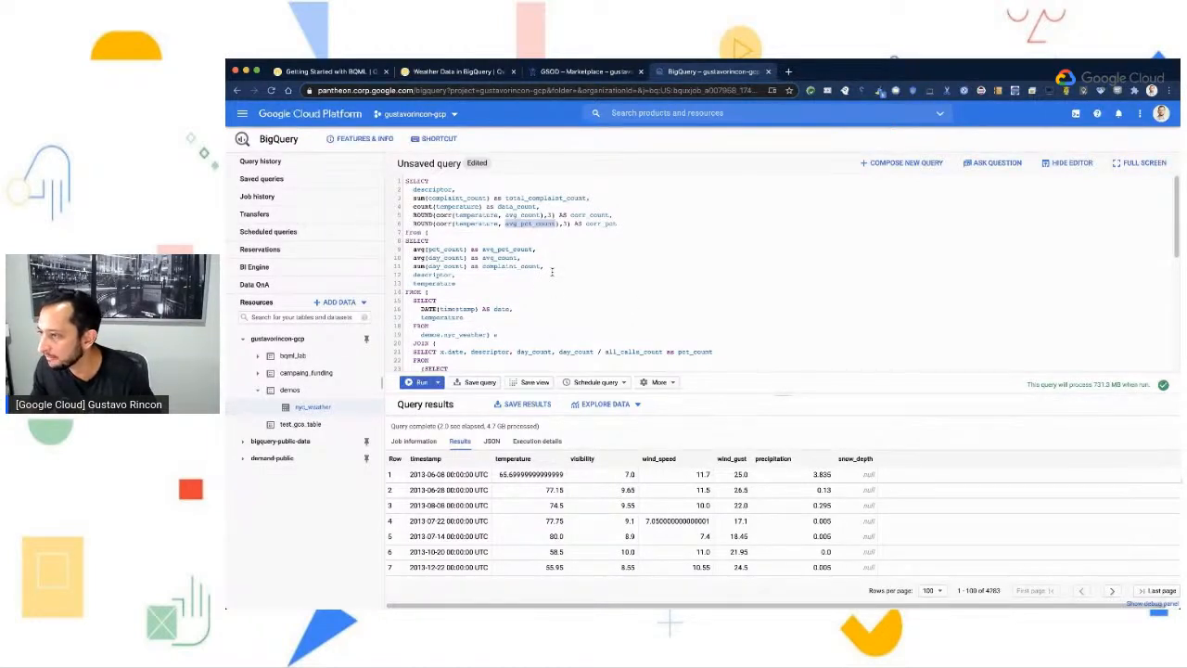
- Examine the nested subqueries, from the averages SELECT through the joins of demos.nyc_weather with the 311_service_requests data
scroll(552, 272, down, 1)
scroll(415, 247, down, 1)
drag(406, 230, 436, 292)
scroll(542, 289, down, 1)
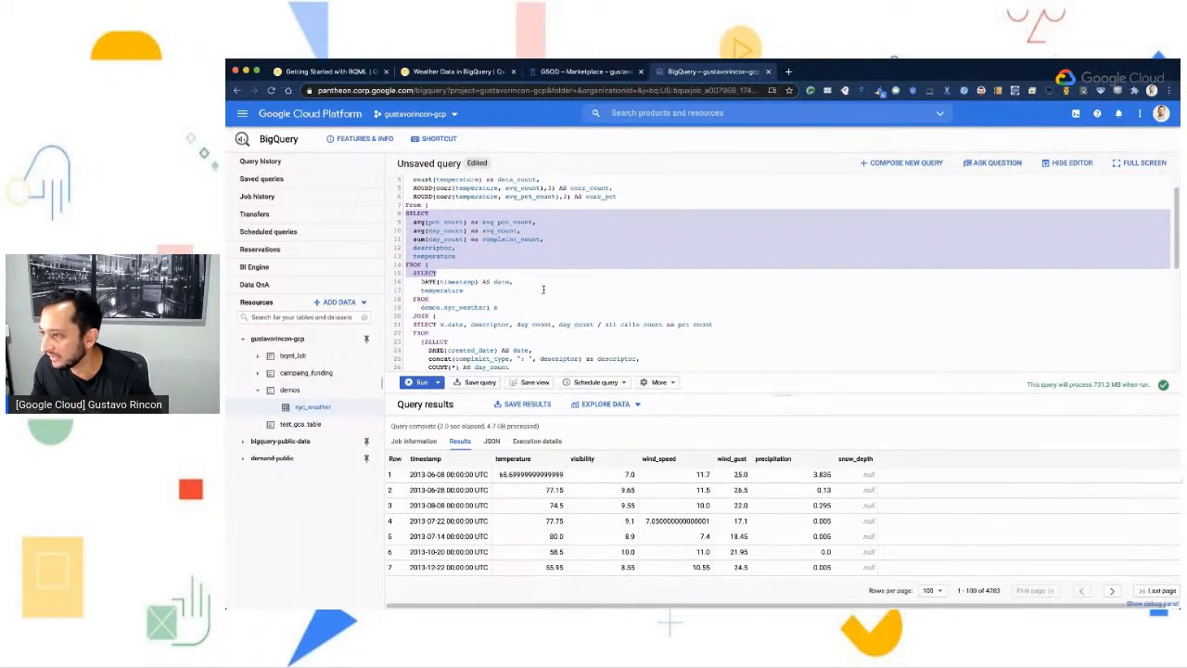
scroll(539, 288, down, 1)
click(486, 280)
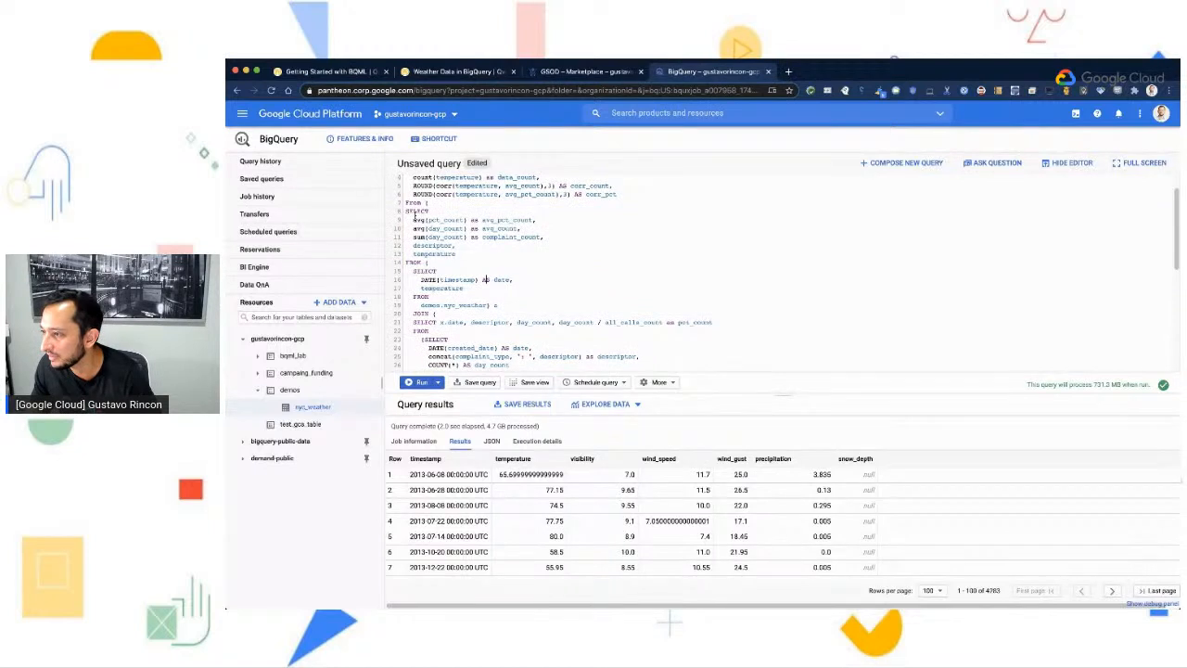
drag(406, 211, 514, 323)
scroll(619, 340, down, 5)
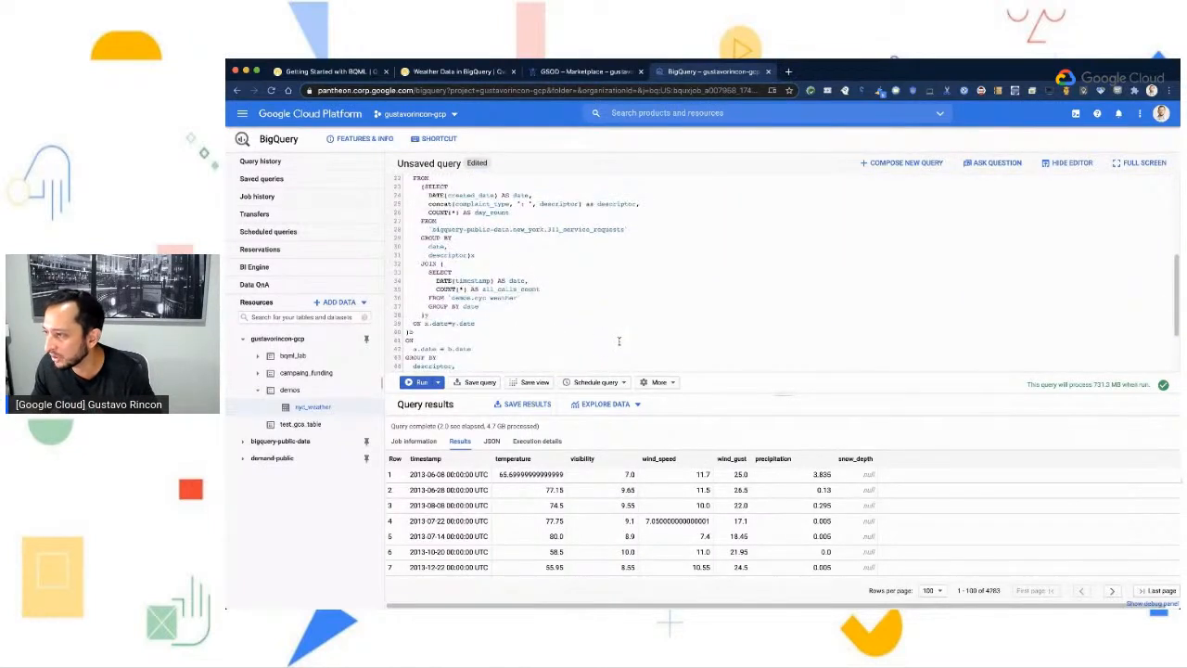
scroll(620, 341, up, 5)
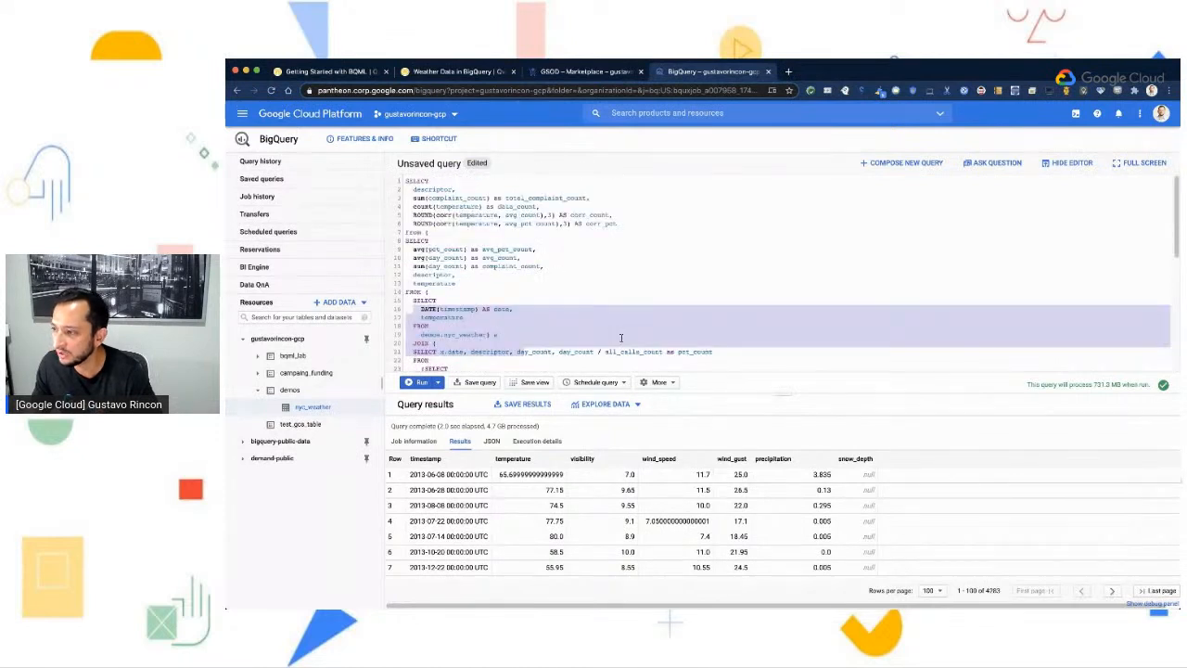
click(617, 327)
scroll(600, 314, down, 5)
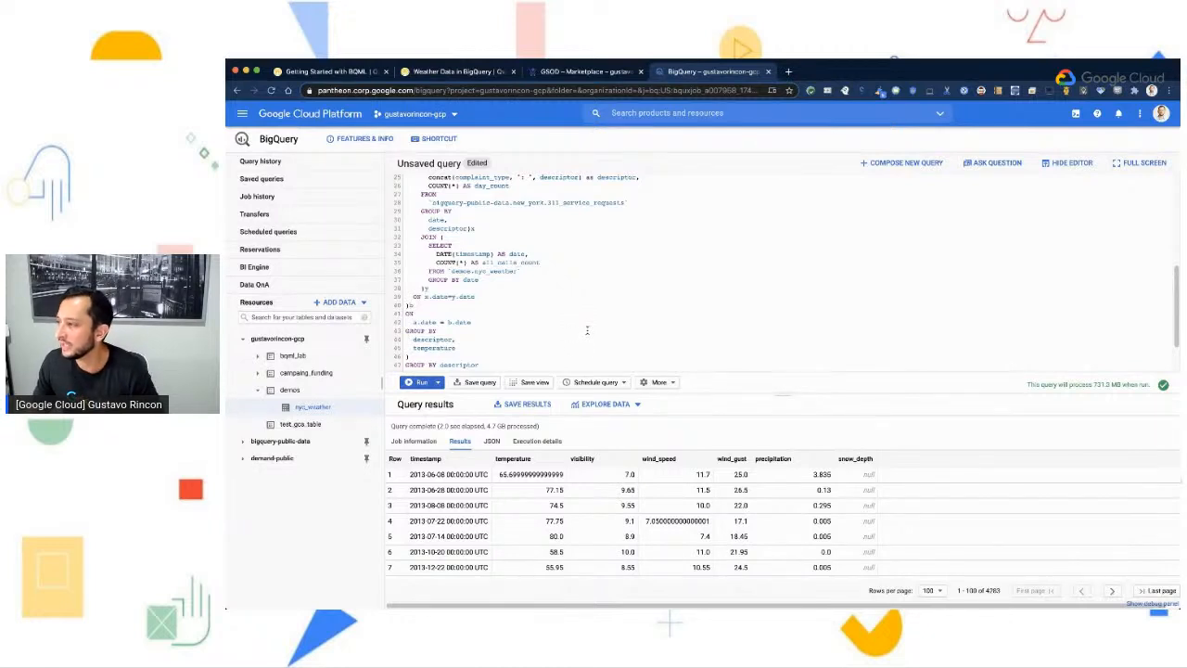
scroll(587, 329, up, 5)
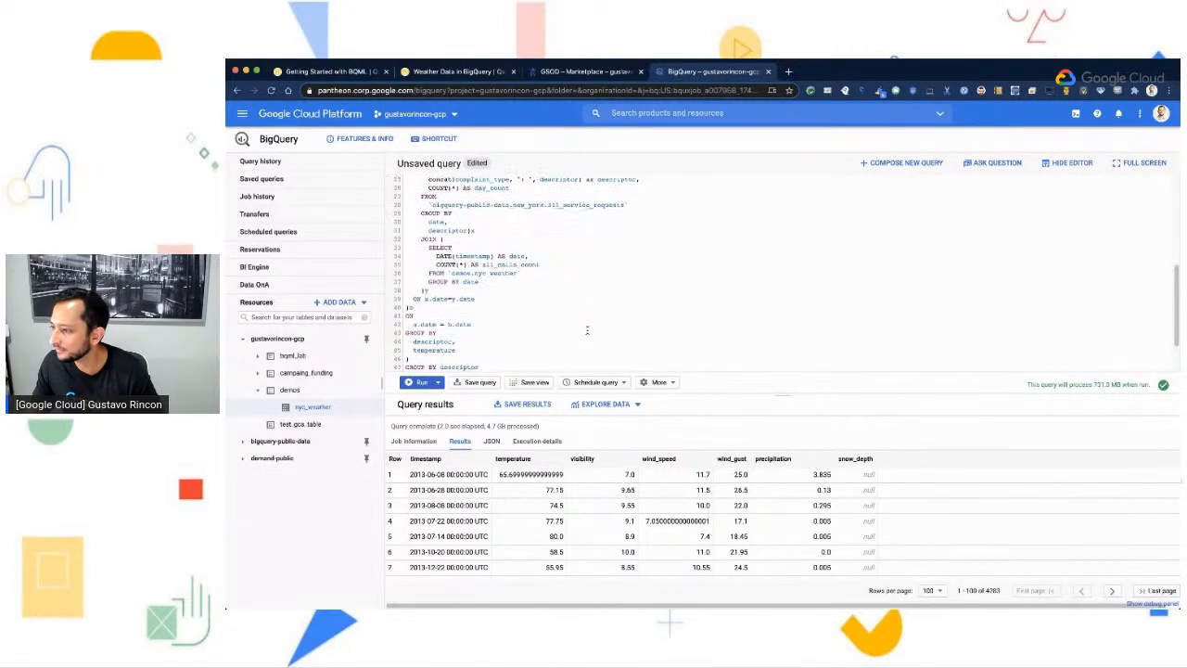
- Run the temperature correlation query and examine the heating descriptors' complaint counts, data counts and correlation values
click(421, 385)
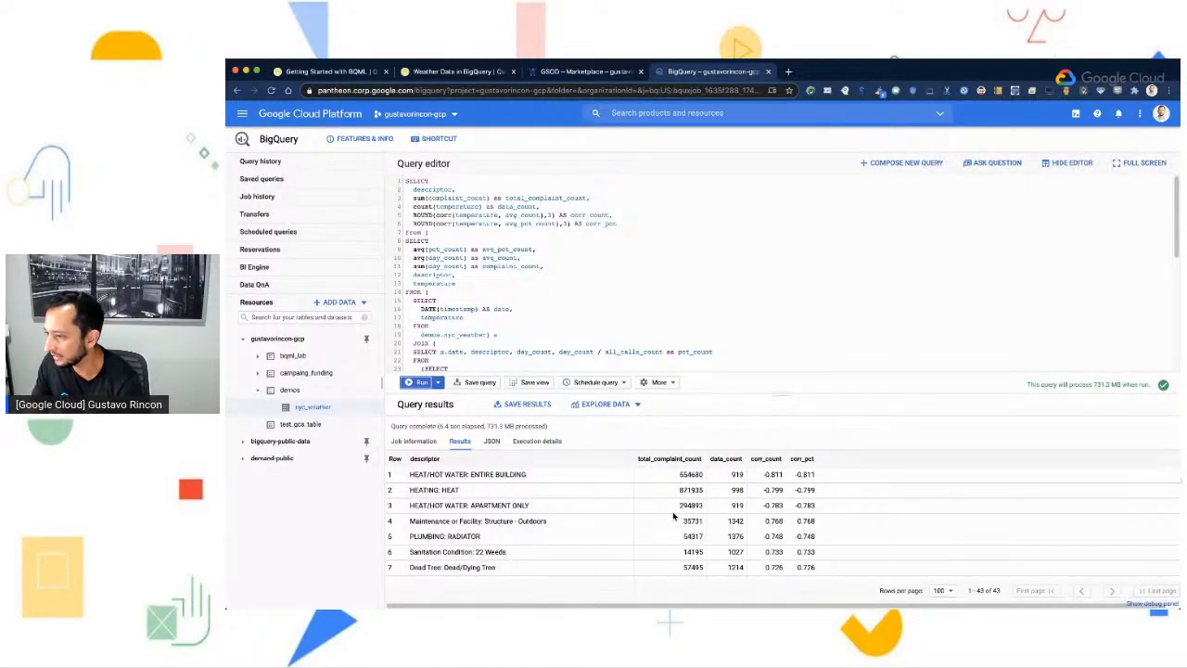
scroll(568, 521, down, 1)
scroll(568, 521, up, 1)
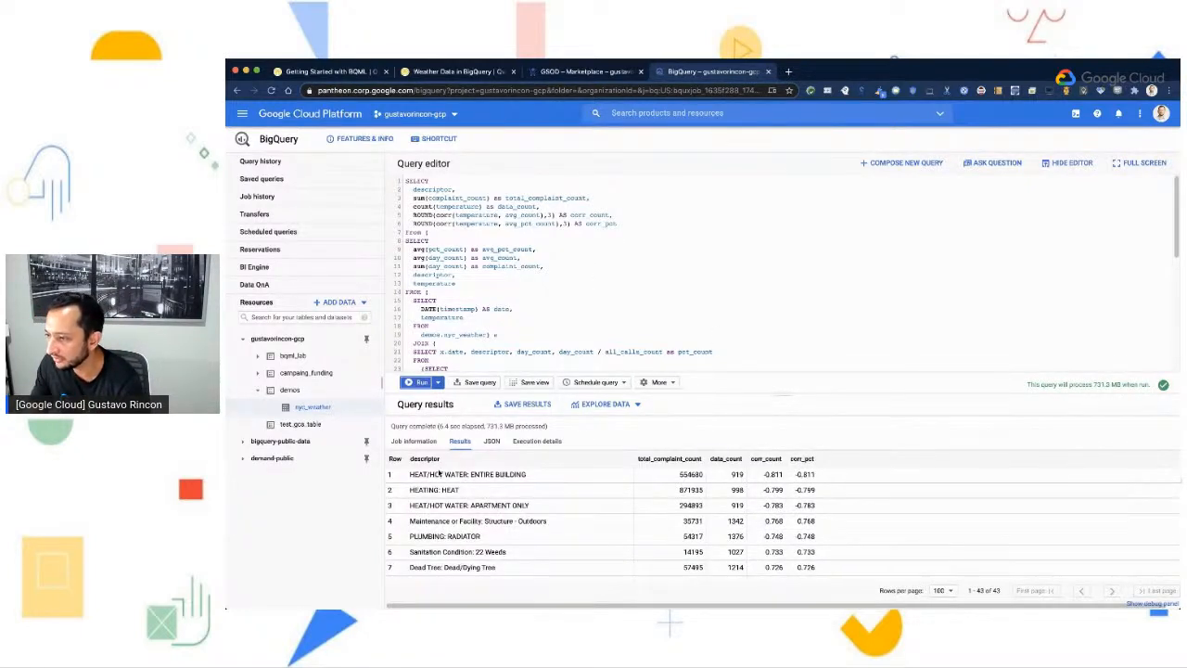
drag(410, 477, 547, 482)
drag(473, 490, 391, 489)
click(584, 490)
drag(658, 479, 764, 477)
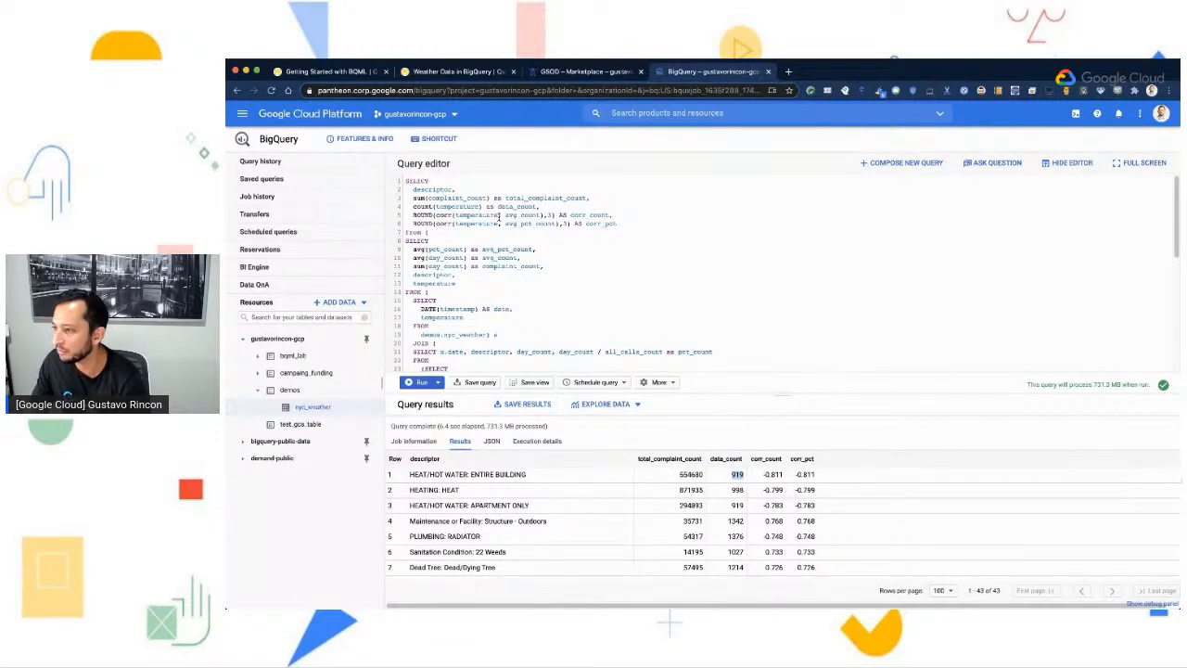
click(738, 478)
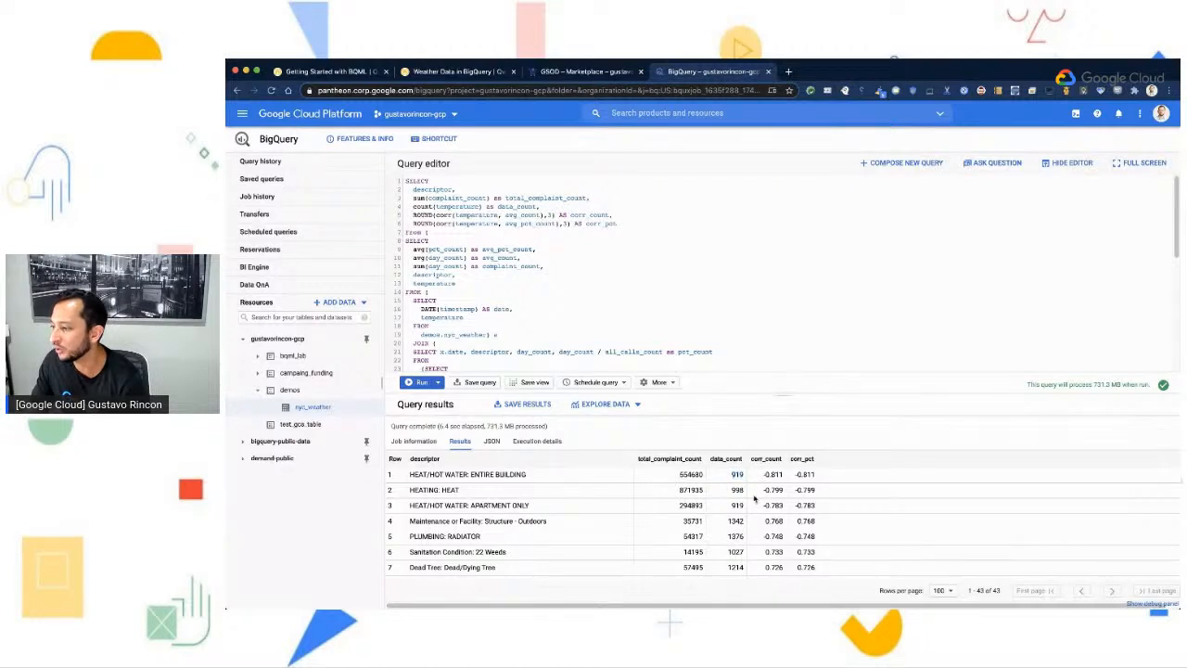
drag(749, 478, 827, 480)
scroll(780, 475, down, 3)
scroll(780, 476, up, 3)
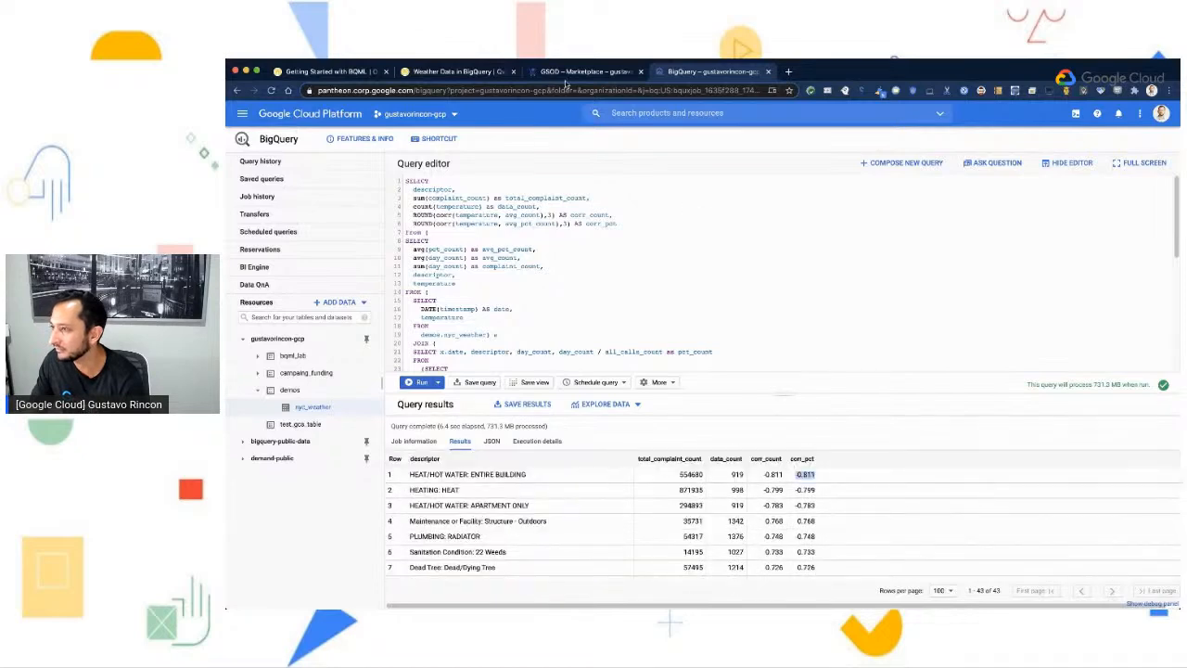
- Read the lab's explanation of how heating and dead tree complaints correlate with temperature, and return to the BigQuery console
click(478, 73)
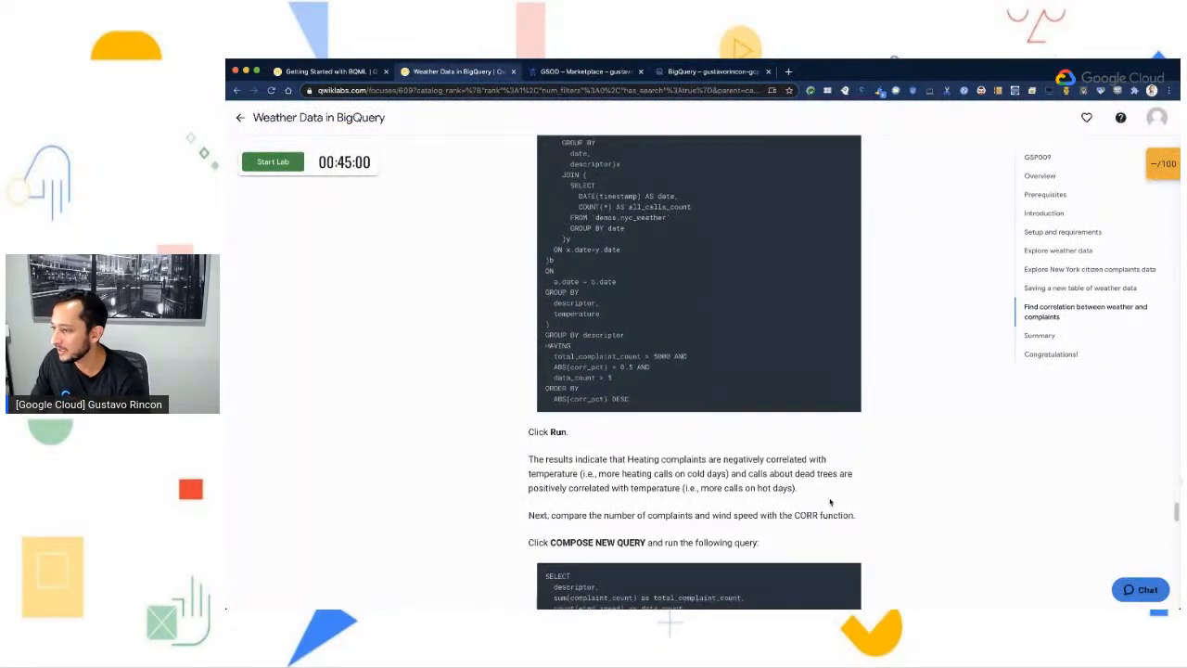
drag(627, 458, 733, 474)
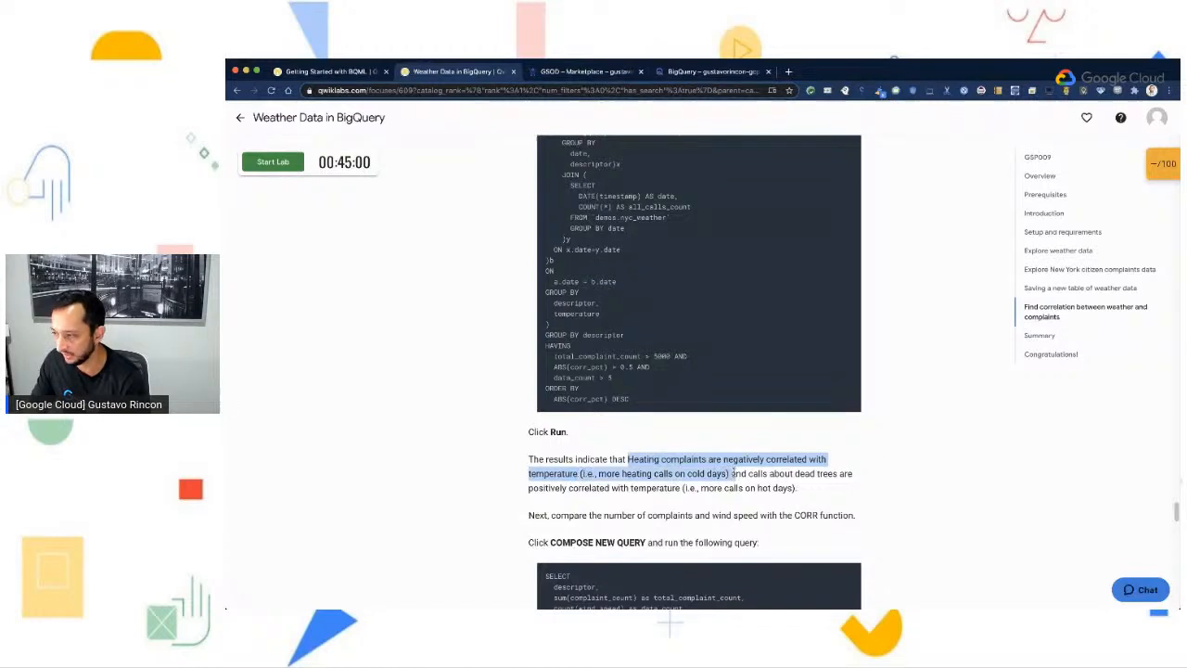
click(729, 473)
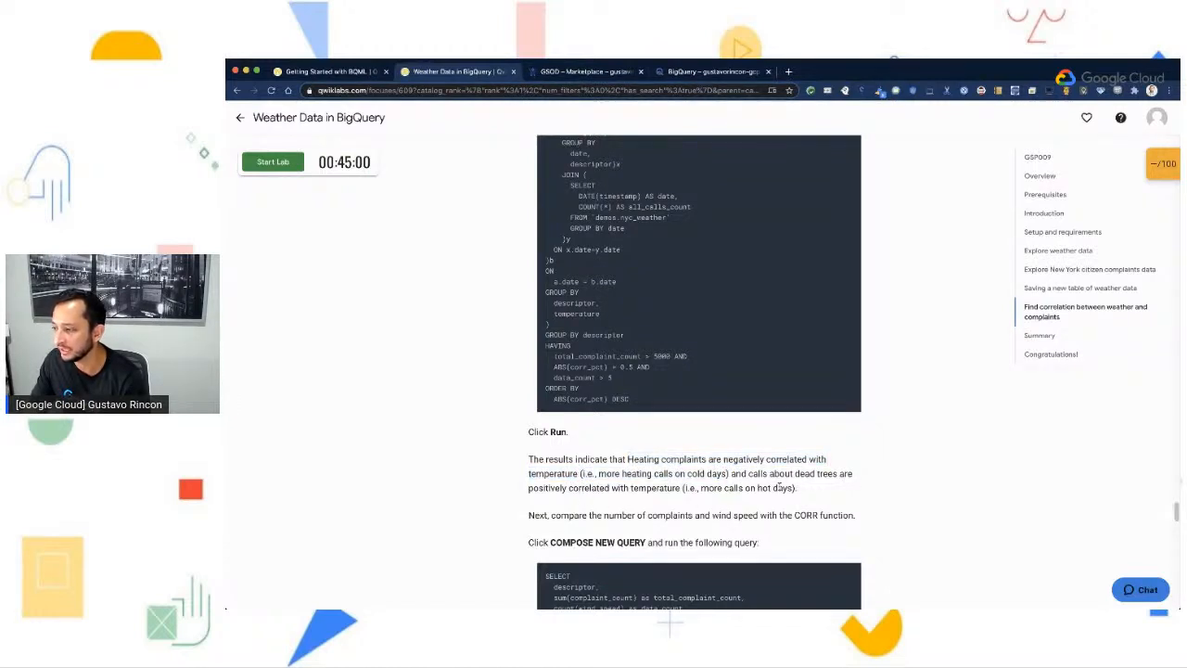
scroll(798, 492, down, 1)
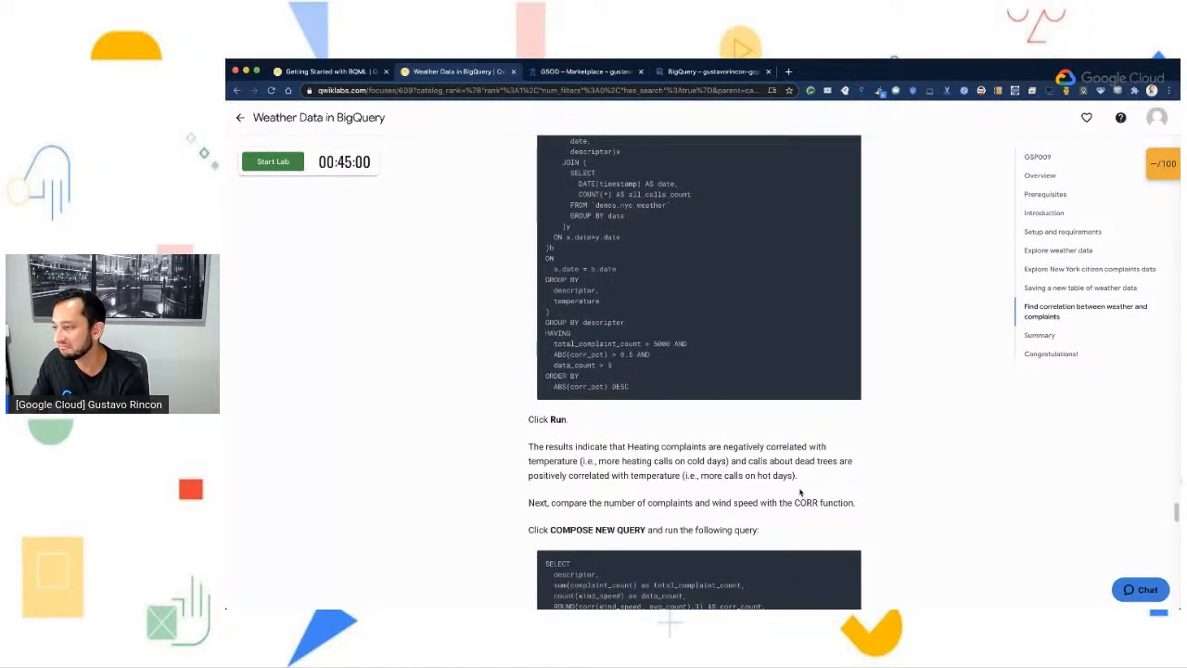
click(682, 73)
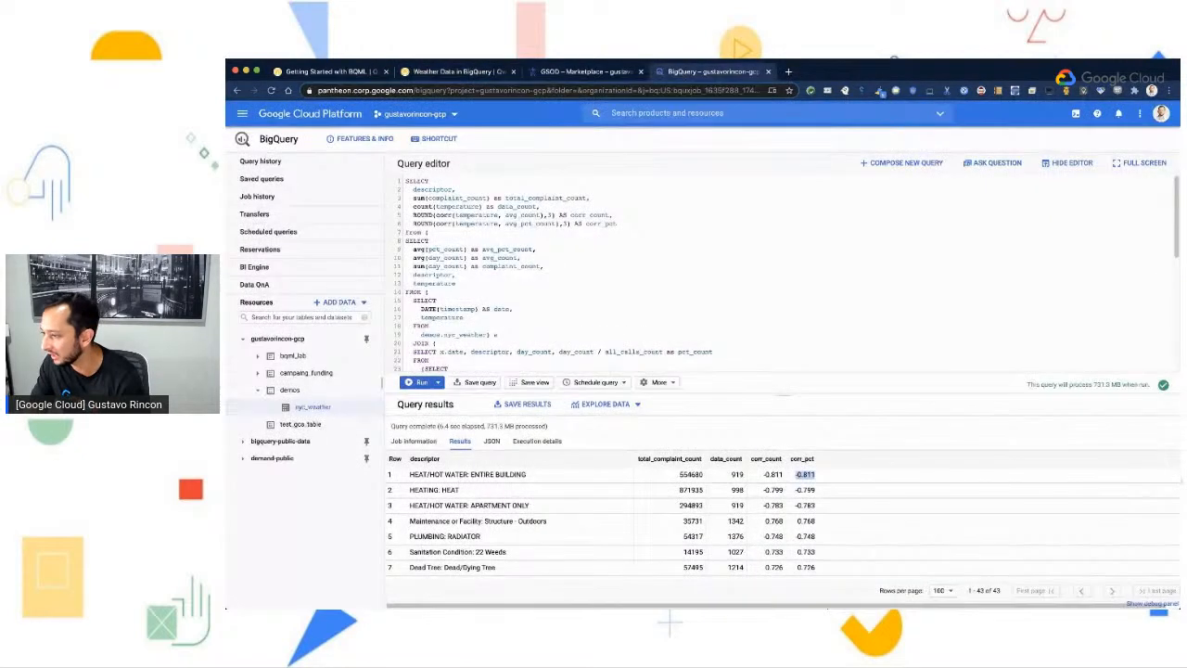
- Compare the temperature correlation values of the HEAT/HOT WATER: ENTIRE BUILDING and Dead Tree: Dead/Dying Tree rows
drag(758, 478, 820, 481)
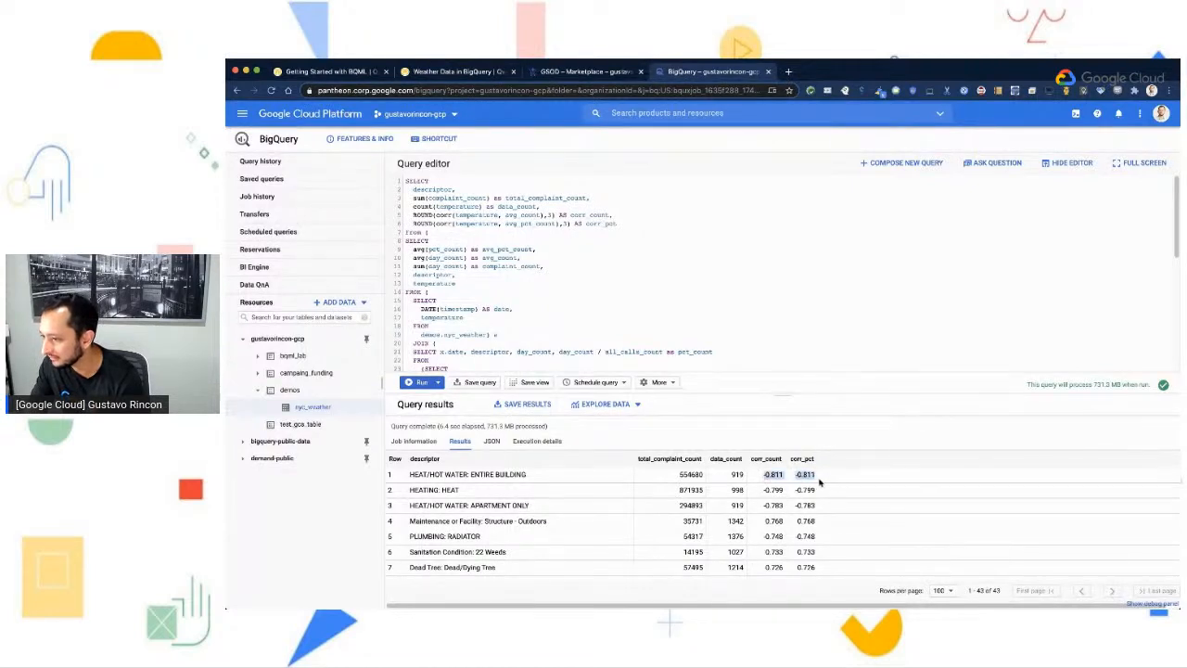
drag(763, 569, 820, 573)
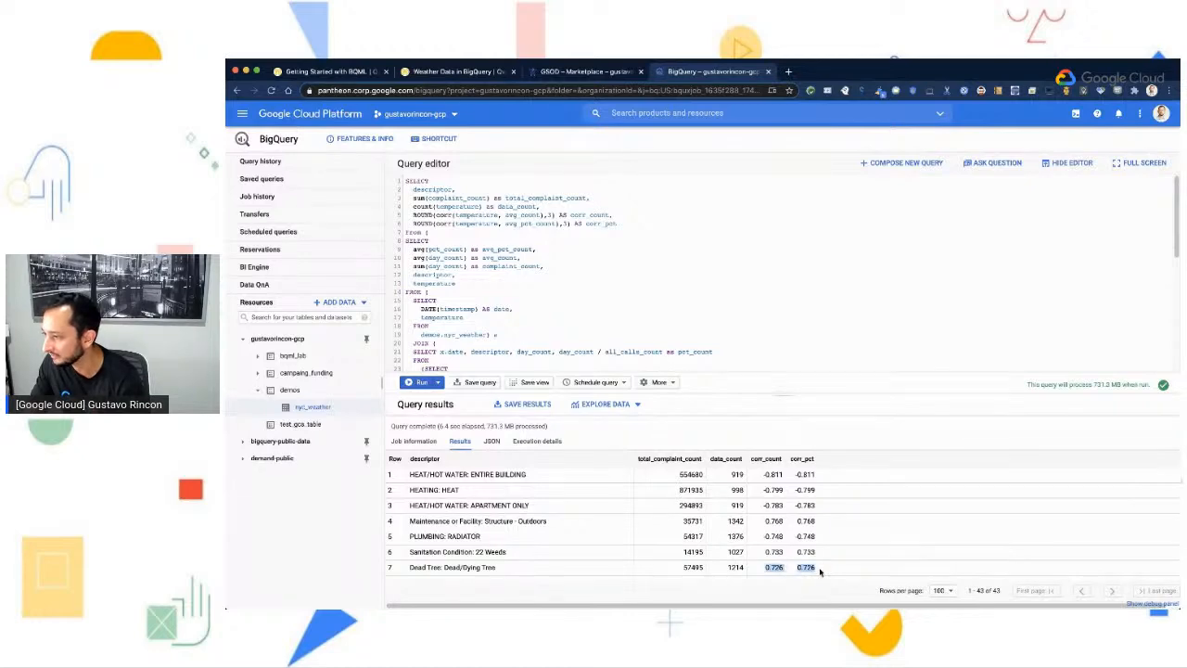
- Return to the Weather Data in BigQuery lab and copy the query that correlates complaints with wind speed
click(468, 72)
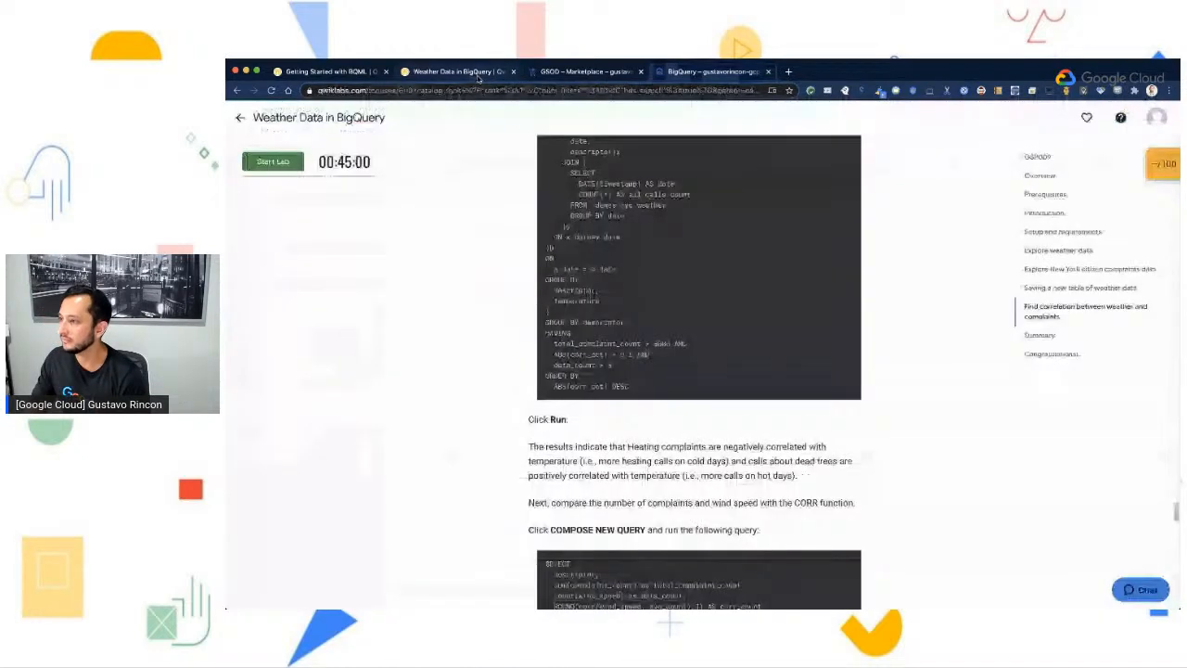
scroll(881, 477, down, 2)
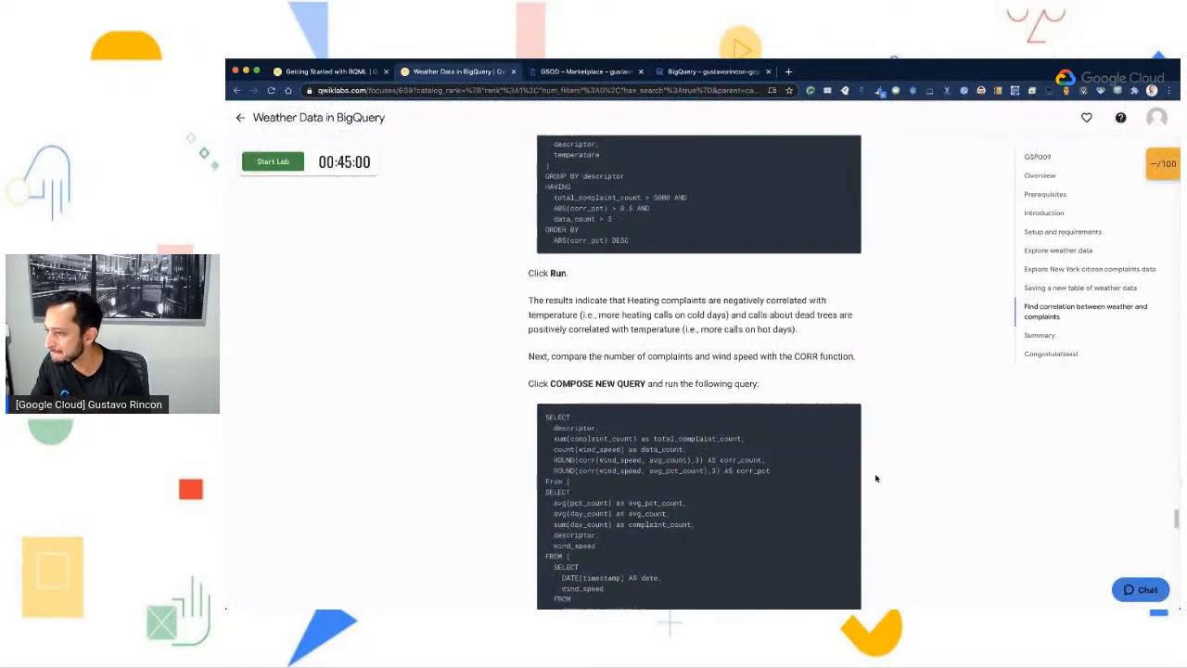
scroll(876, 478, down, 1)
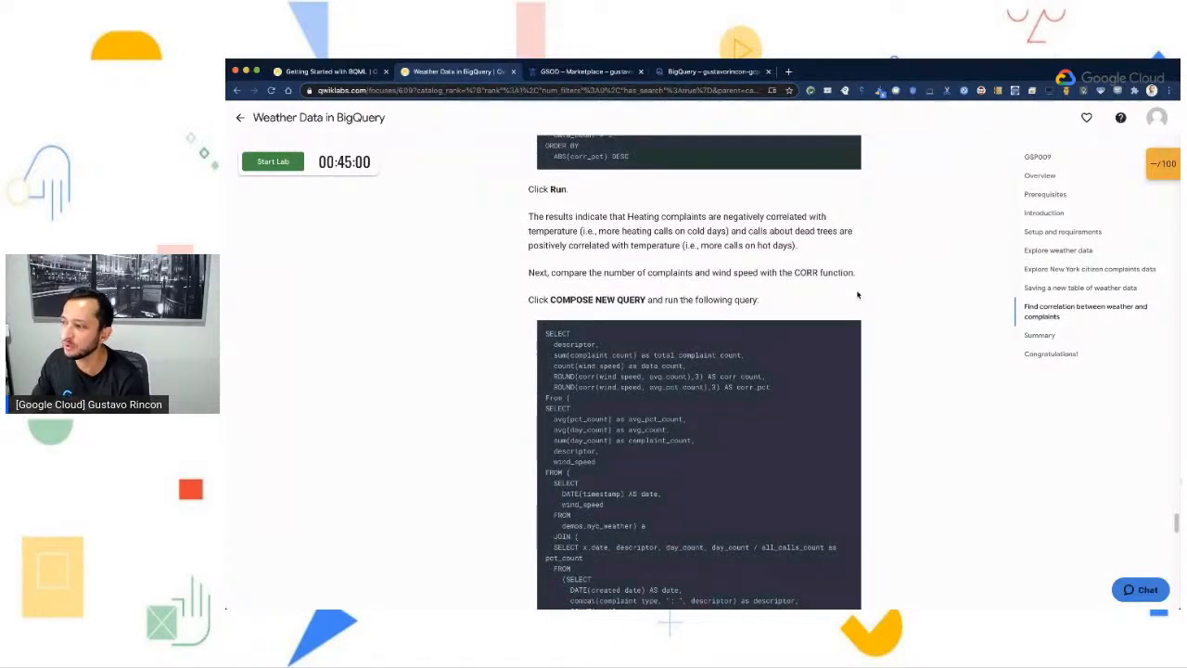
drag(759, 272, 798, 309)
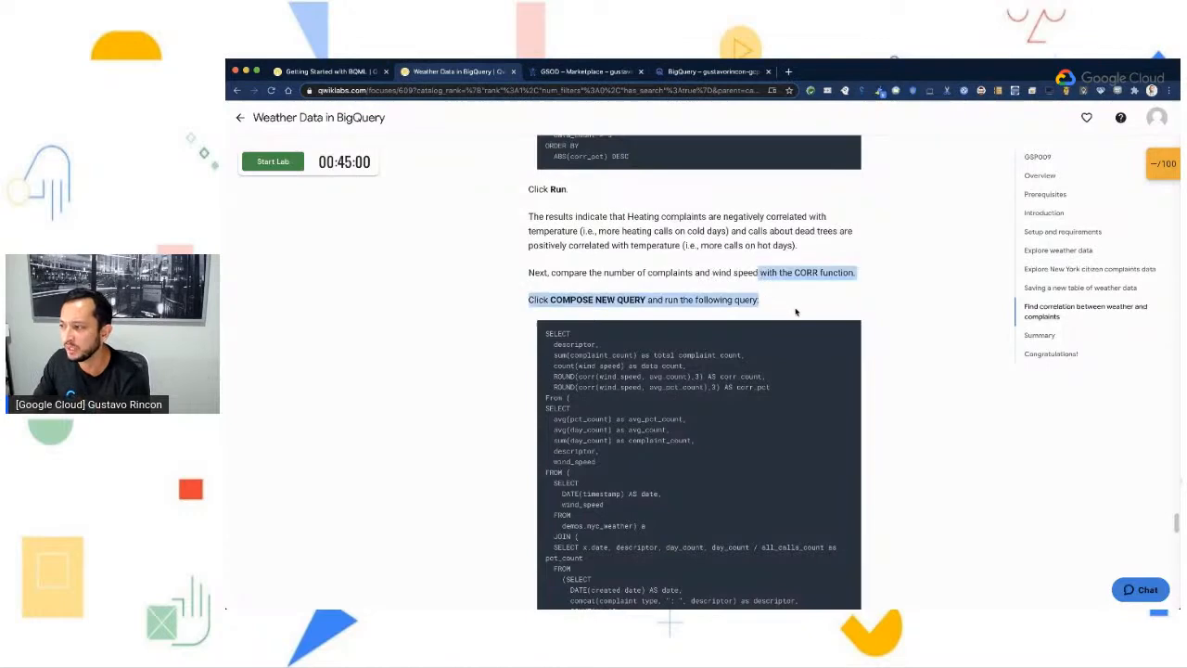
click(793, 309)
scroll(793, 308, down, 2)
click(851, 256)
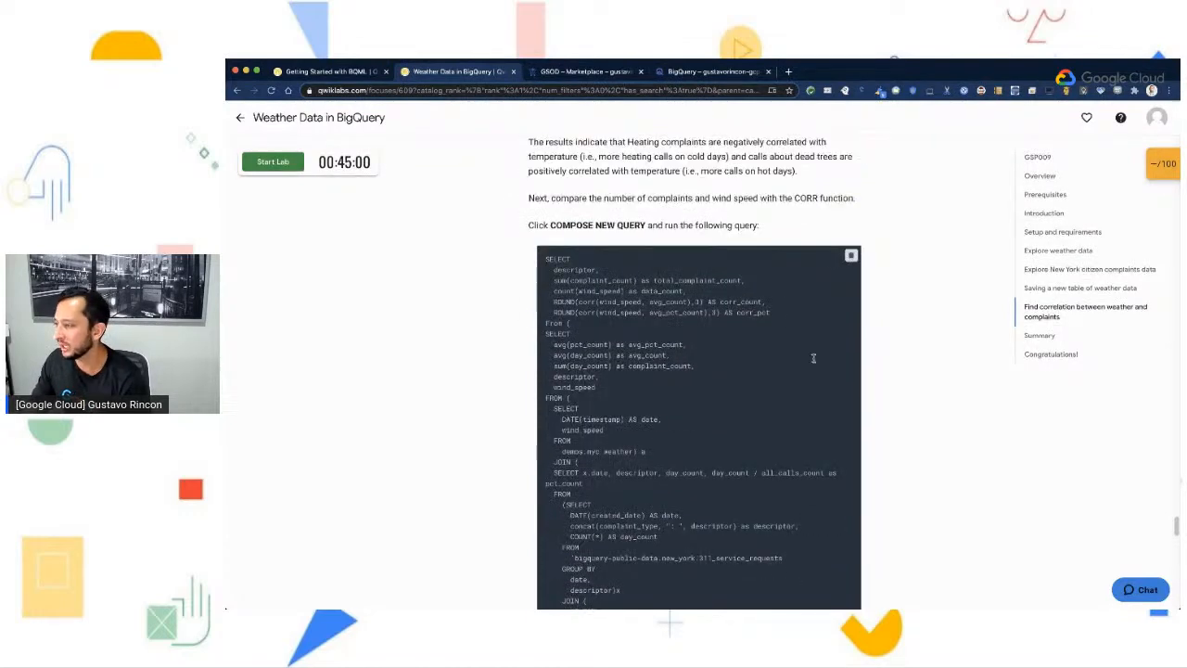
- Replace the BigQuery editor's query with the copied wind speed query, run it, and enlarge the results area
click(682, 72)
key(ctrl+a)
key(ctrl+v)
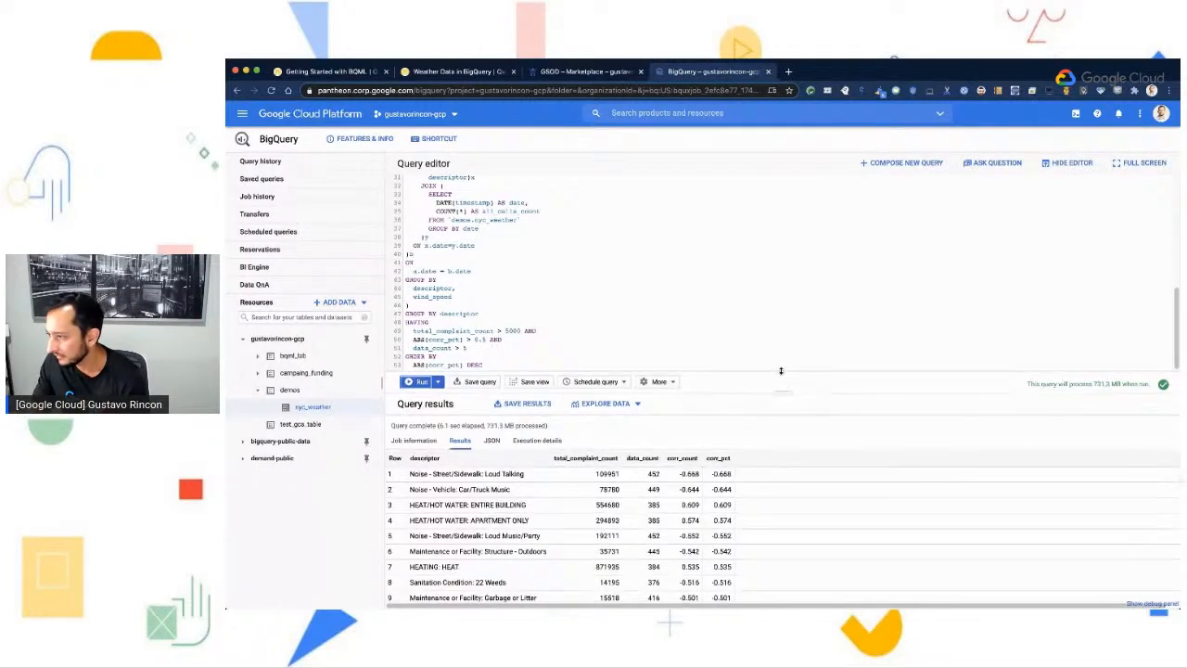
drag(786, 395, 782, 322)
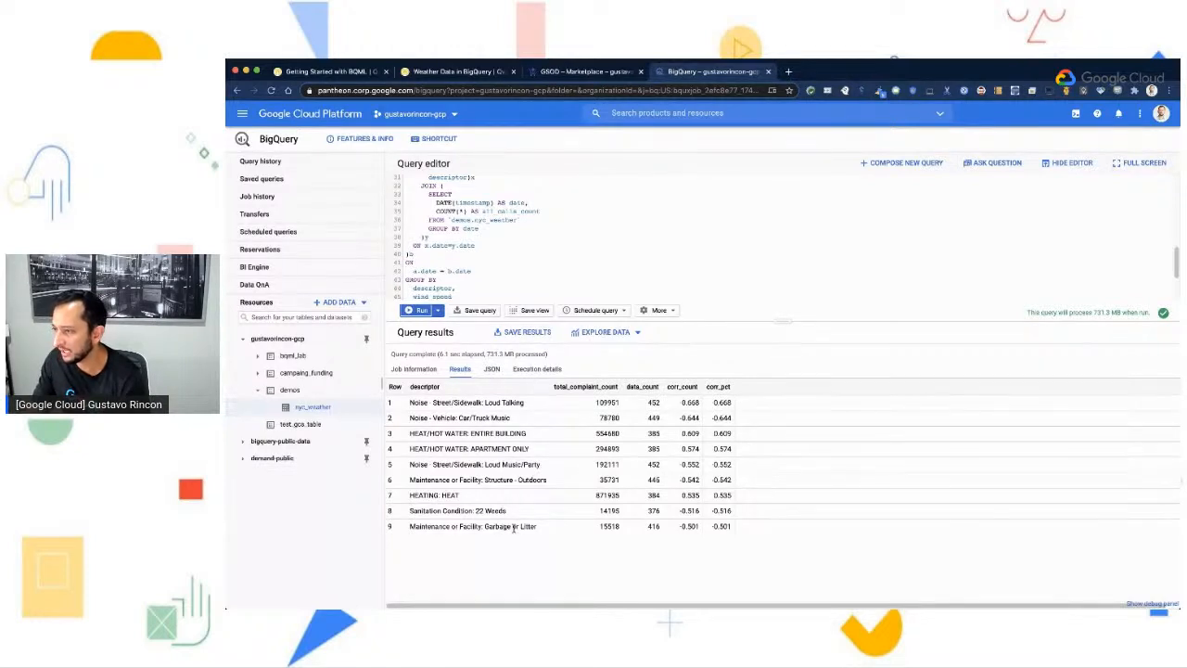
- Read the lab's closing notes on noise complaints and wind, its Summary, and the suggested next labs and resources
click(454, 71)
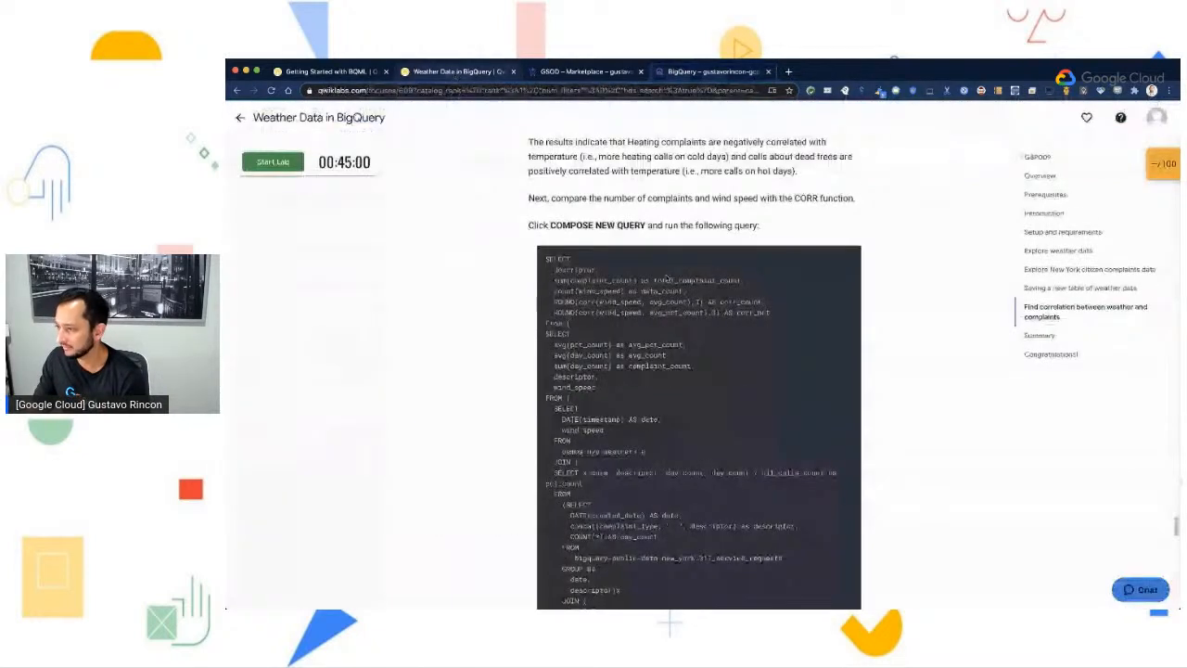
scroll(773, 485, down, 7)
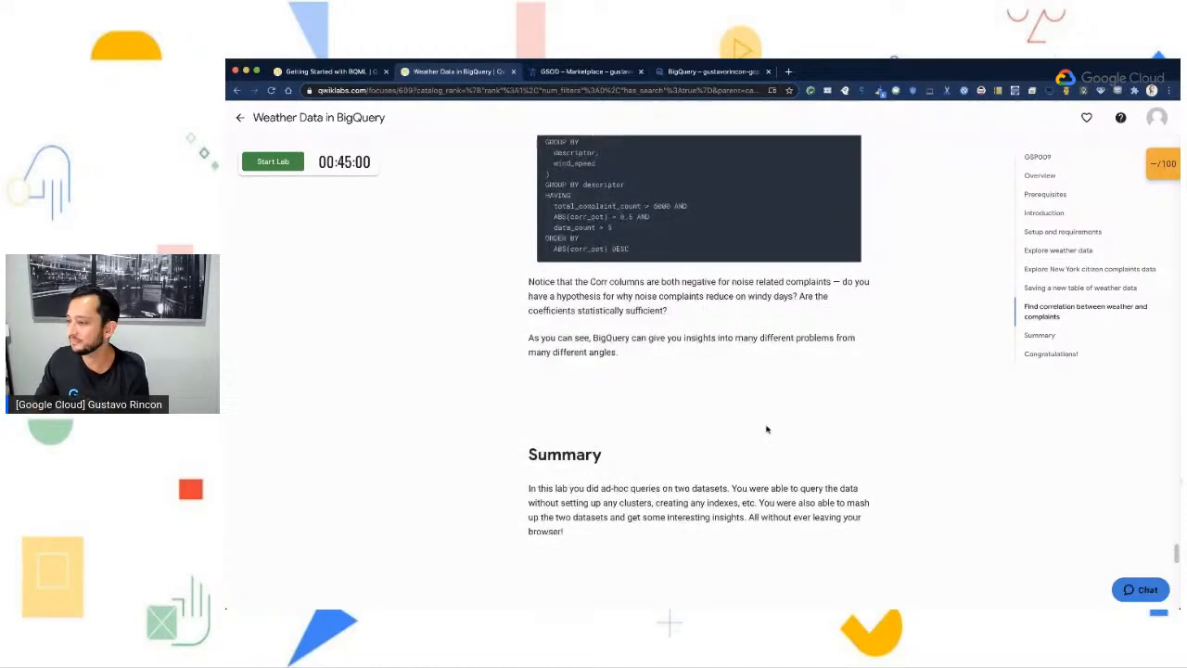
scroll(765, 429, down, 4)
scroll(765, 430, down, 3)
scroll(766, 430, up, 5)
scroll(765, 430, down, 1)
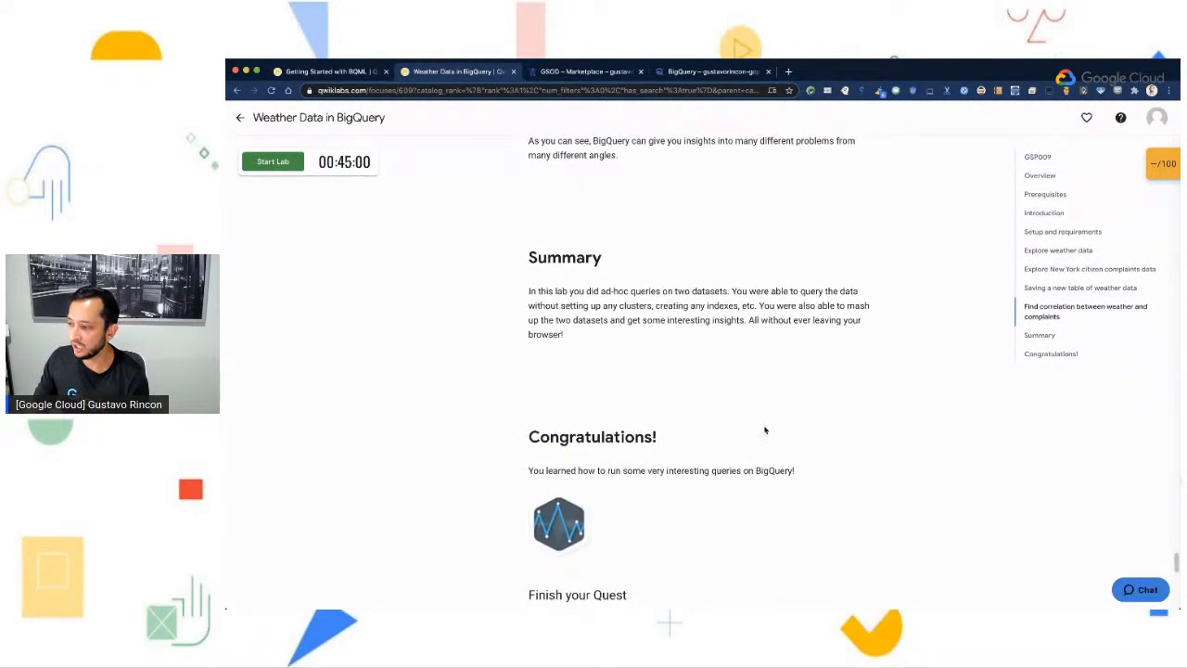
scroll(765, 429, down, 5)
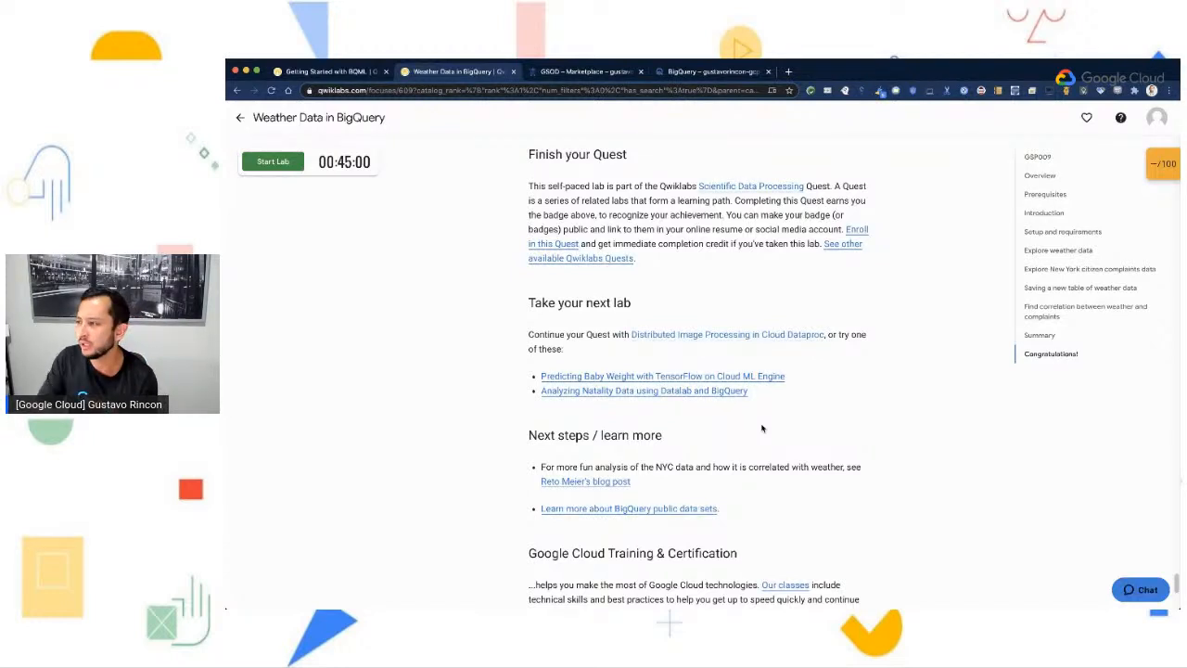
- Return to BigQuery and examine the query settings for writing results to a destination table, closing them without saving
click(687, 73)
click(654, 310)
click(666, 342)
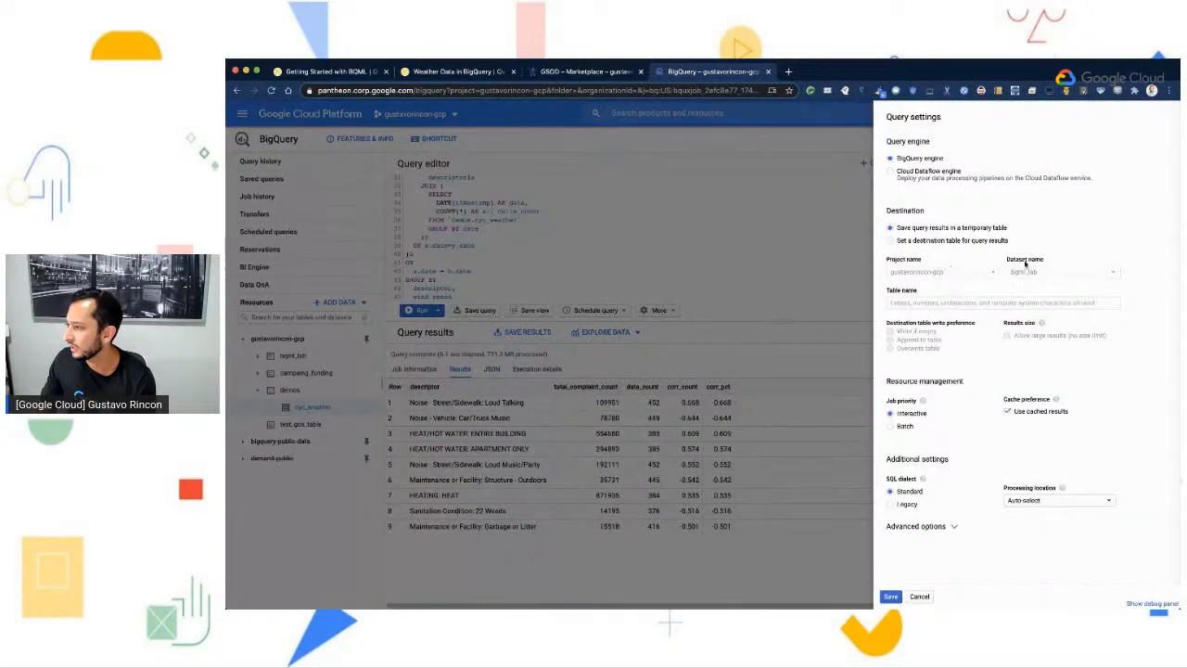
click(920, 243)
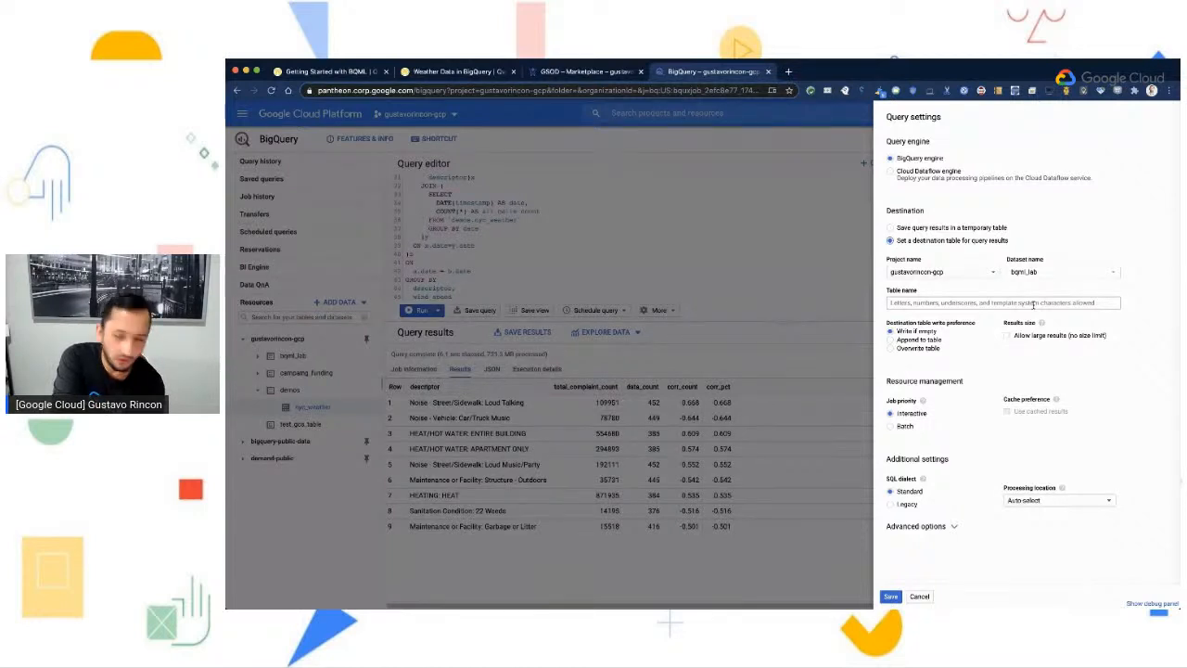
click(790, 213)
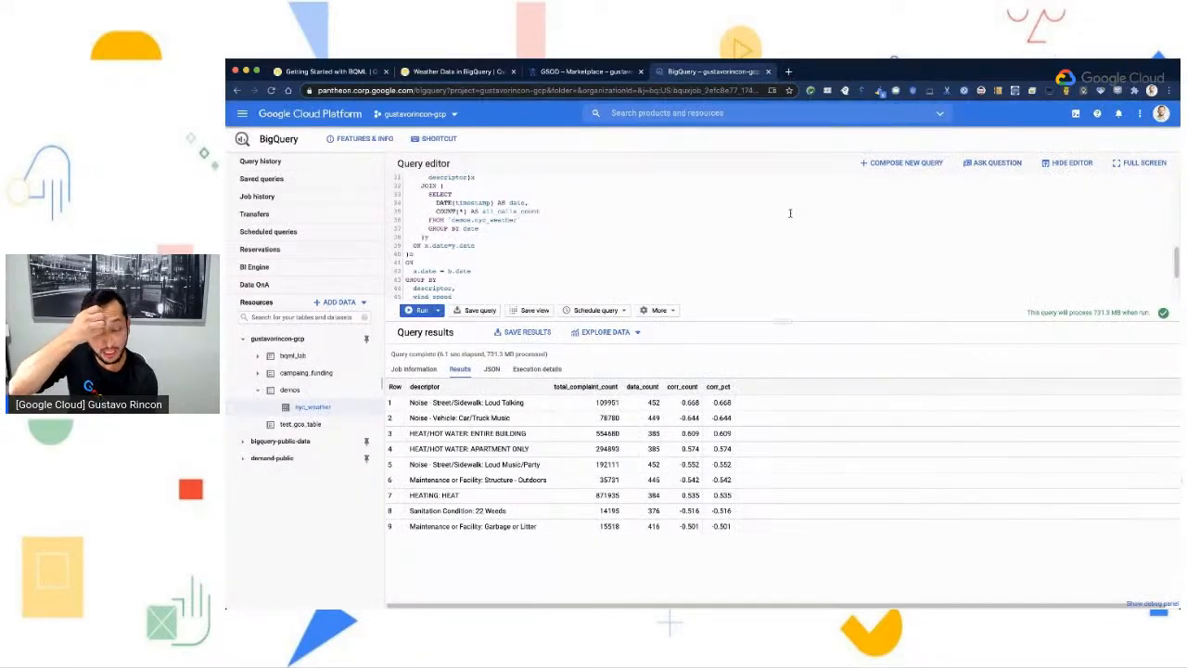